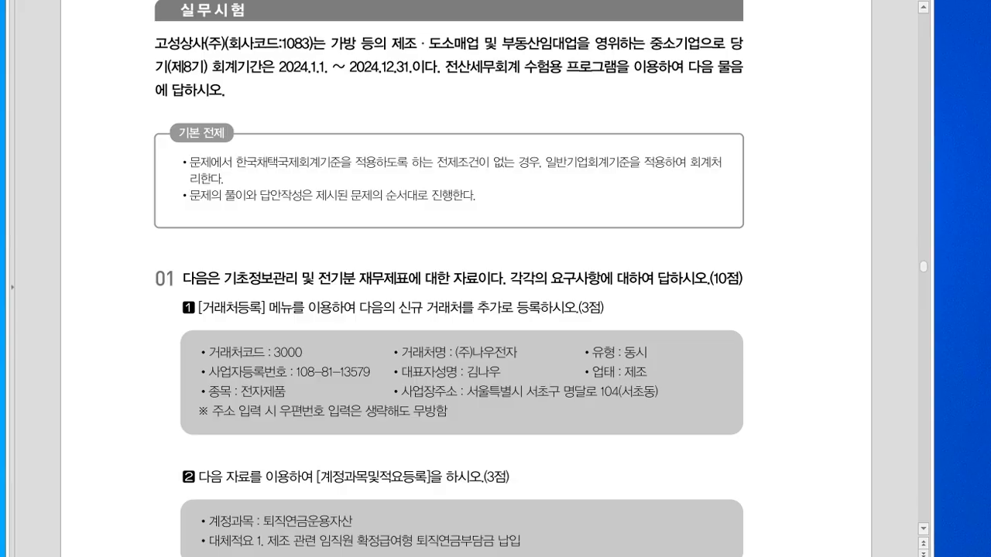
- Review question 1 in the exam document, then switch to KcLep and open 거래처등록
scroll(495, 279, down, 4)
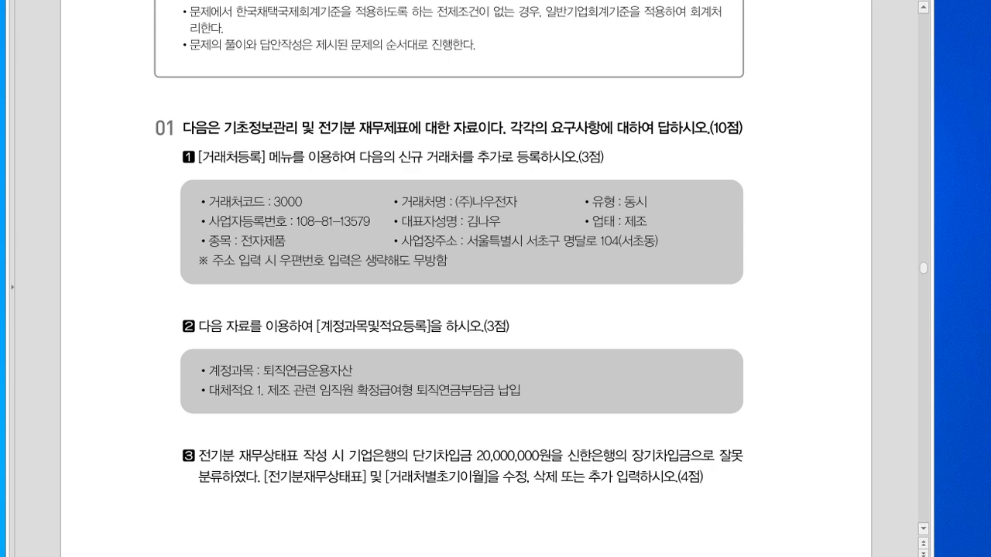
scroll(495, 279, down, 2)
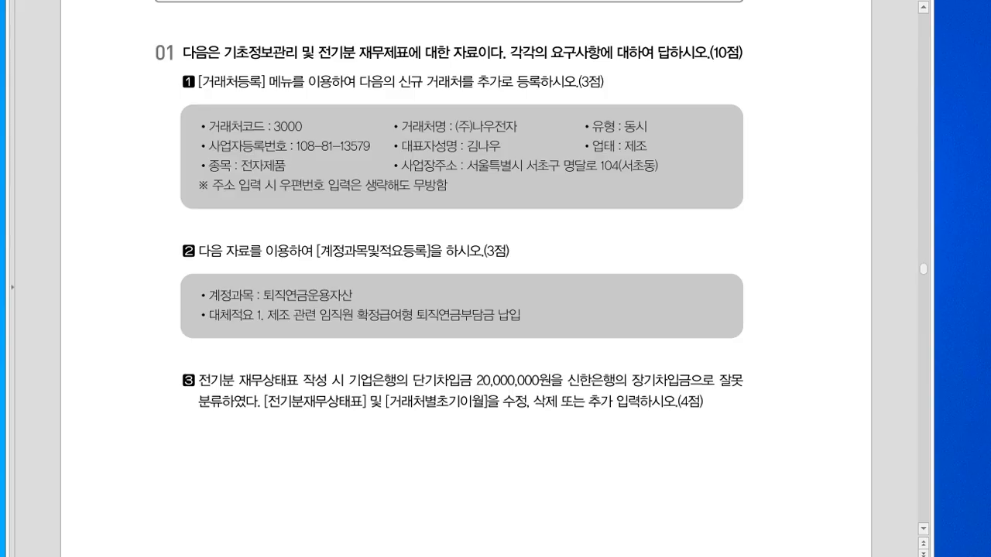
key(alt+Tab)
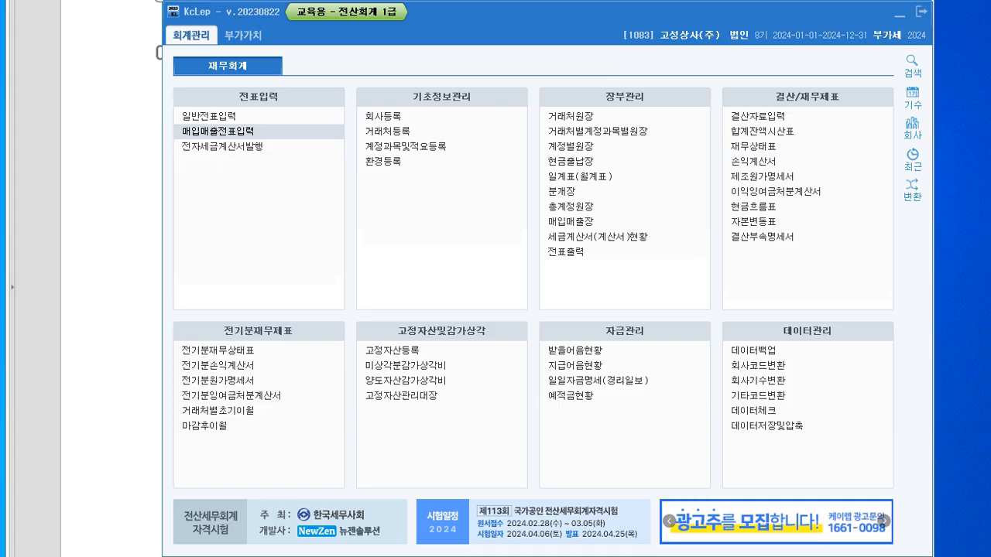
drag(527, 12, 430, 16)
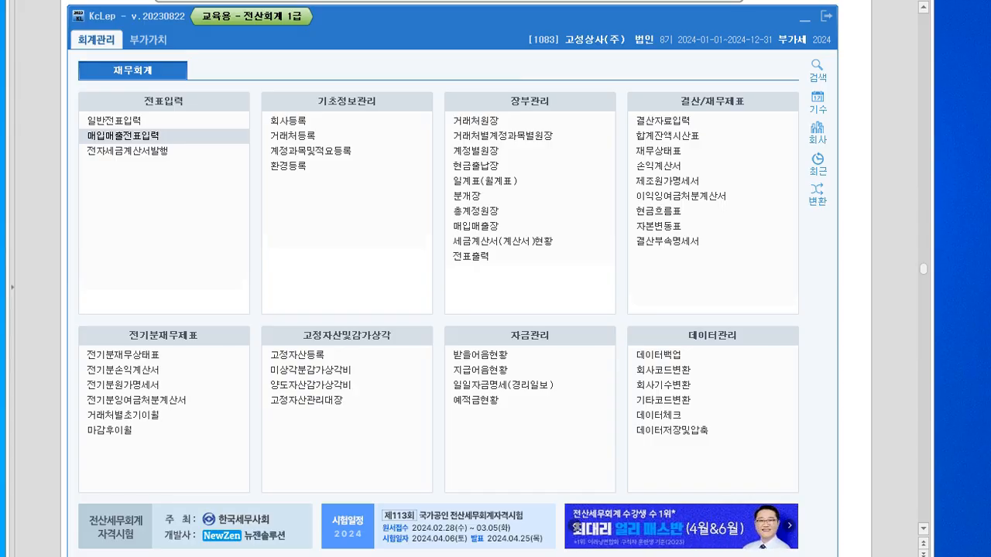
click(294, 136)
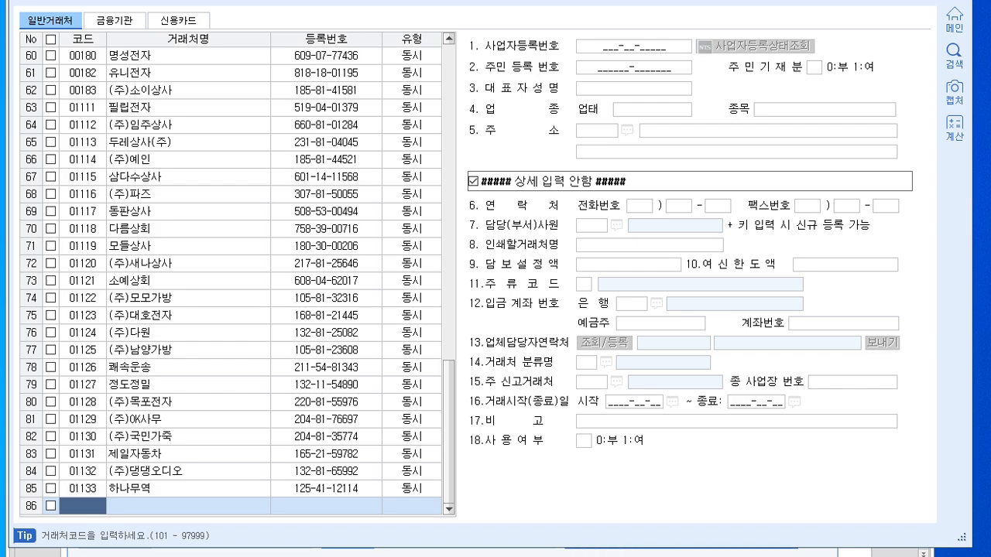
- Add a new general client with code 3000, name (주)나우전자 and type 동시
drag(449, 433, 449, 435)
text(3000)
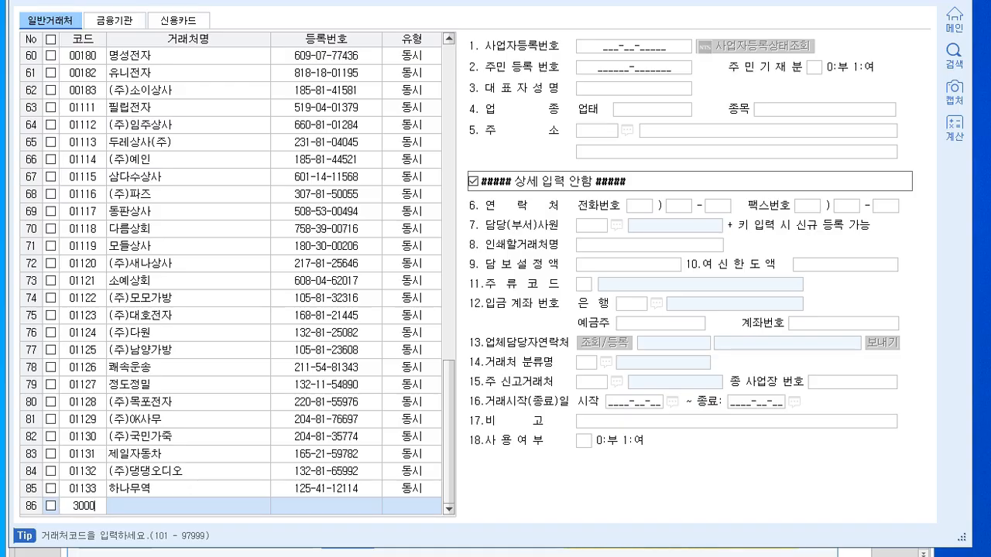
key(Return)
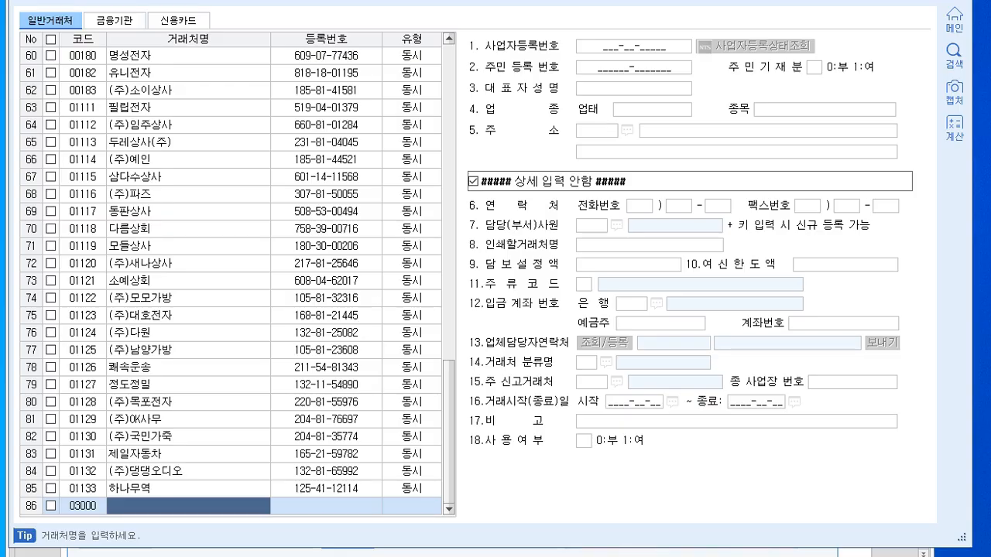
text((주))
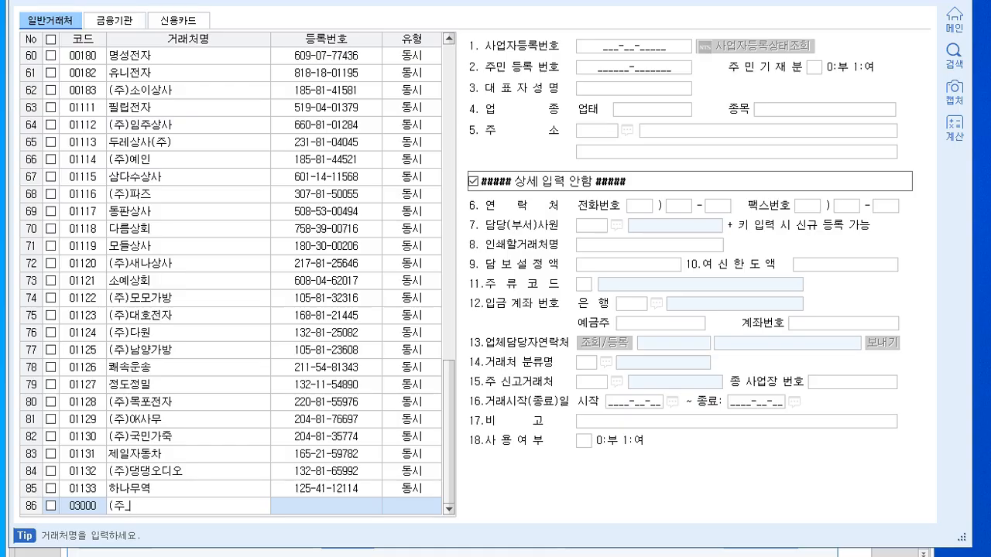
text(나무전자)
key(Return)
key(Return)
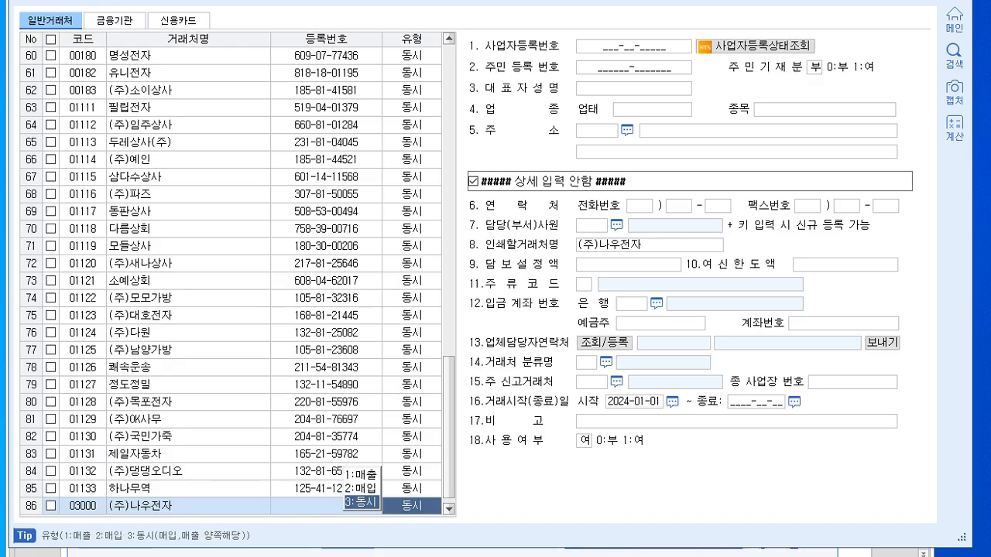
key(Return)
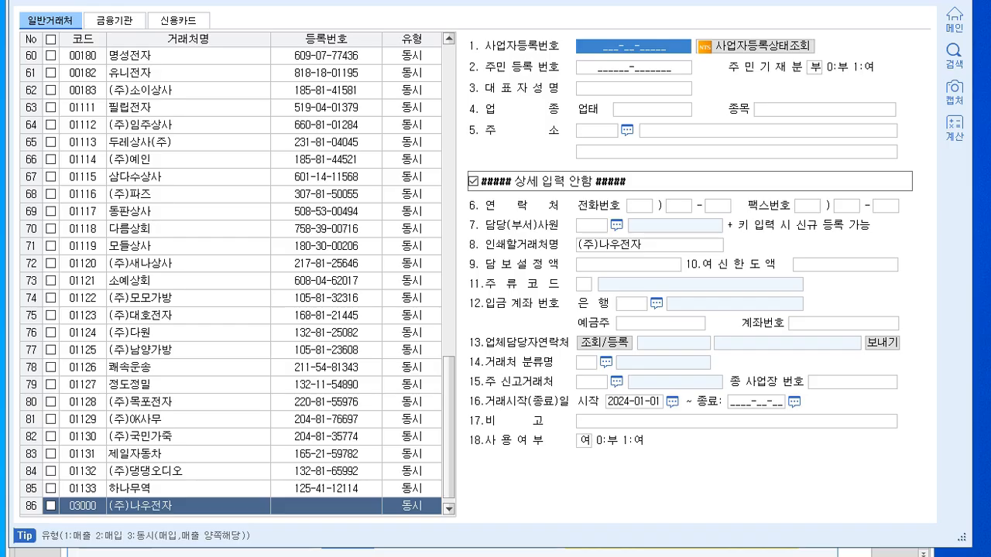
- Enter the new client's business registration number and the representative's name from the exam document
text(10881-_____)
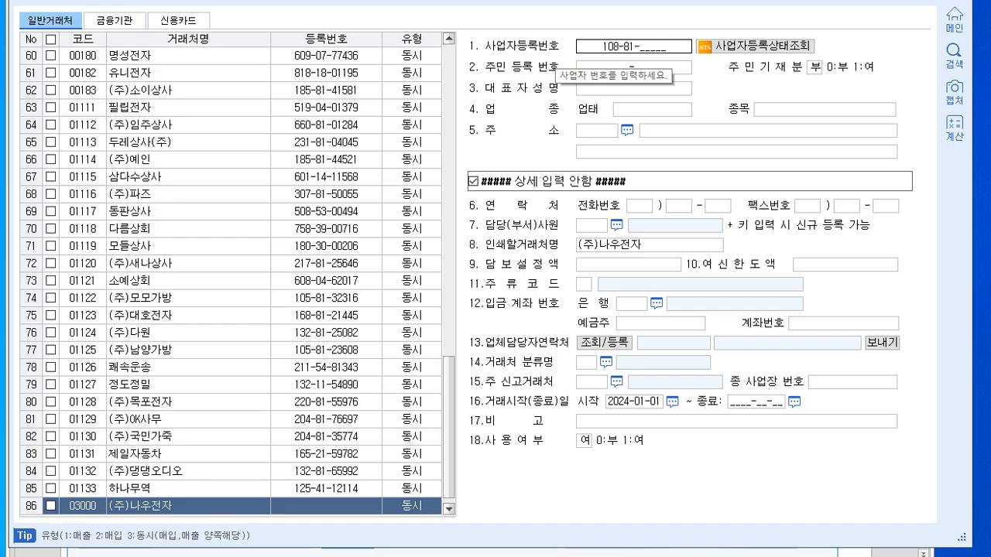
text(13579)
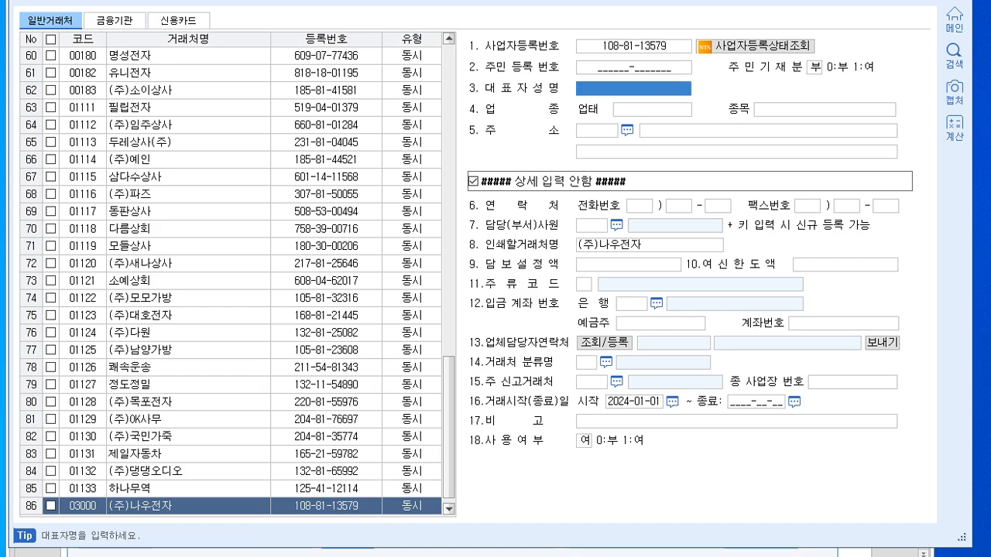
text(김)
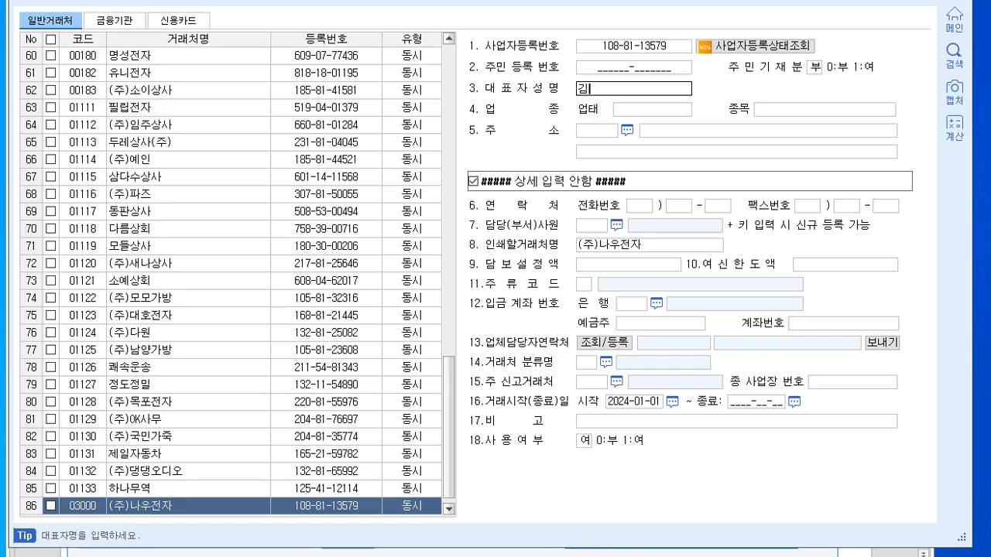
text(냥ㅜ)
key(Return)
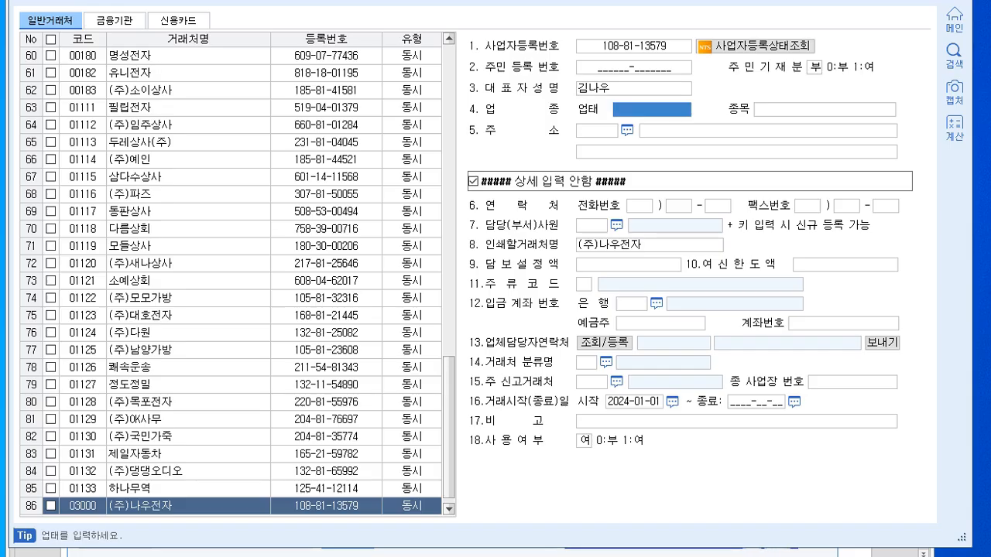
- Set the client's 업태 to 제조 and its 종목 to 전자제품
text(제조)
key(Return)
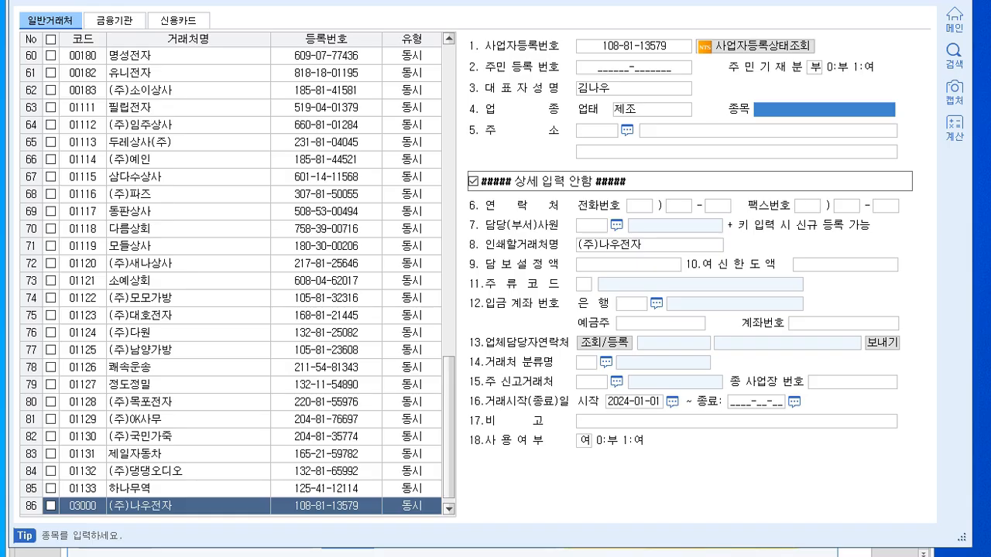
text(전자제품)
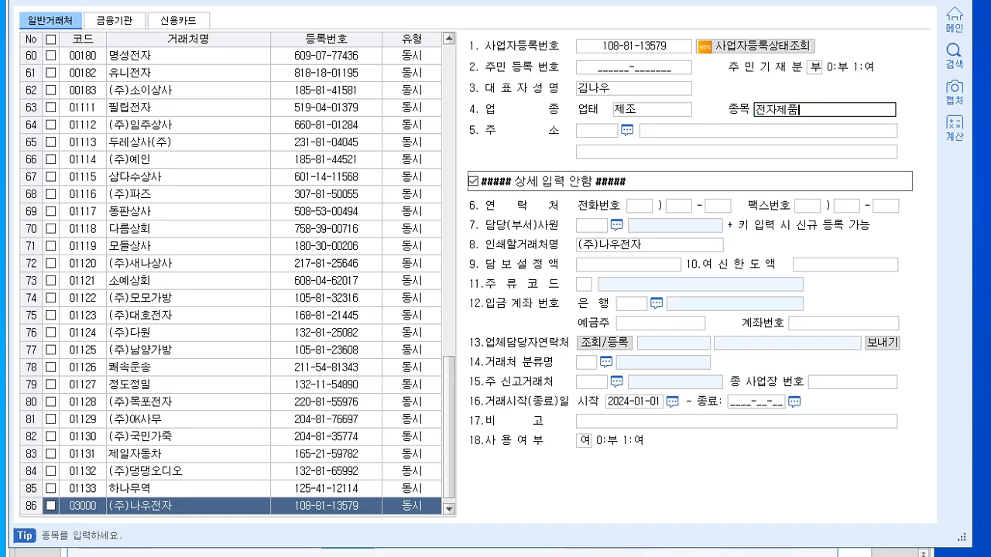
key(Return)
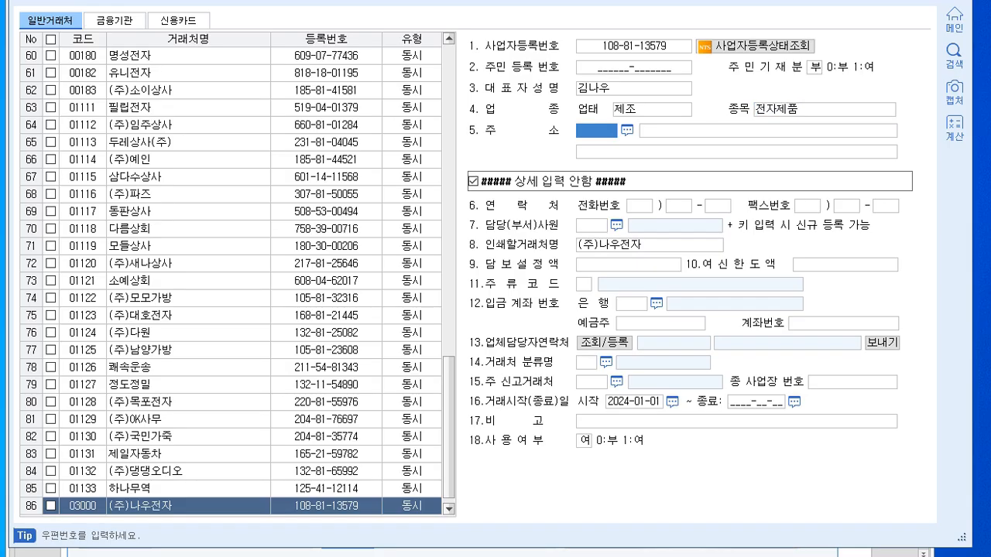
- Fill in the client's business address without a postal code and close 거래처등록
key(Return)
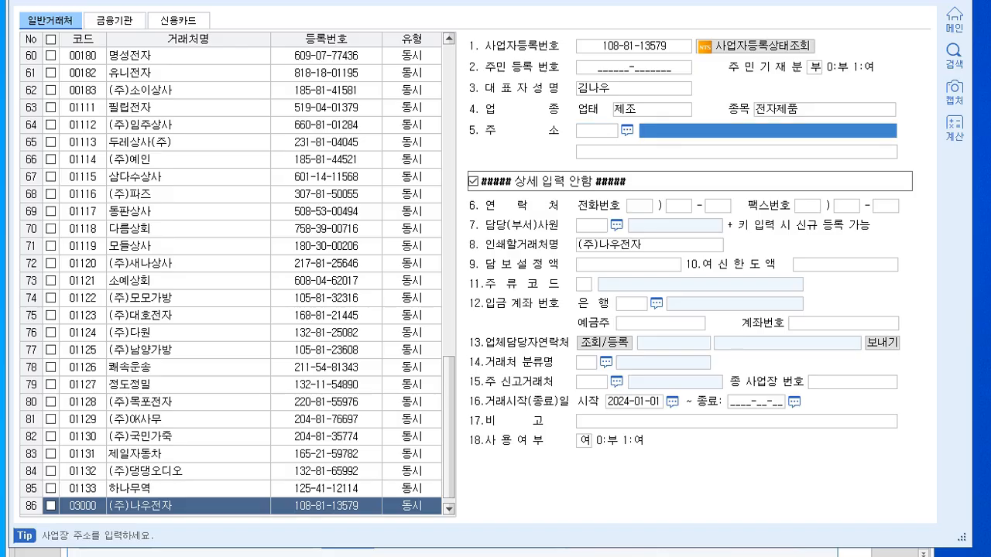
key(alt+Tab)
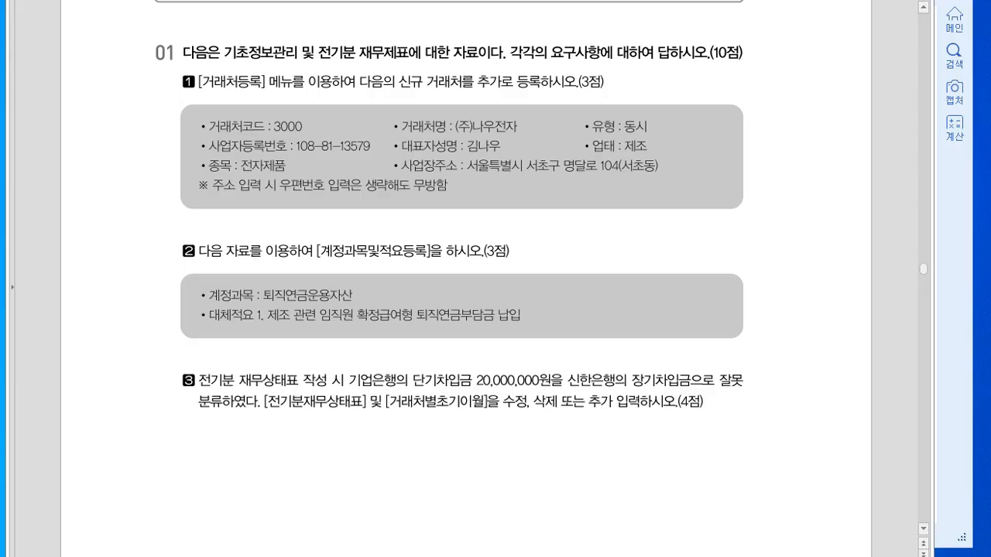
key(alt+Tab)
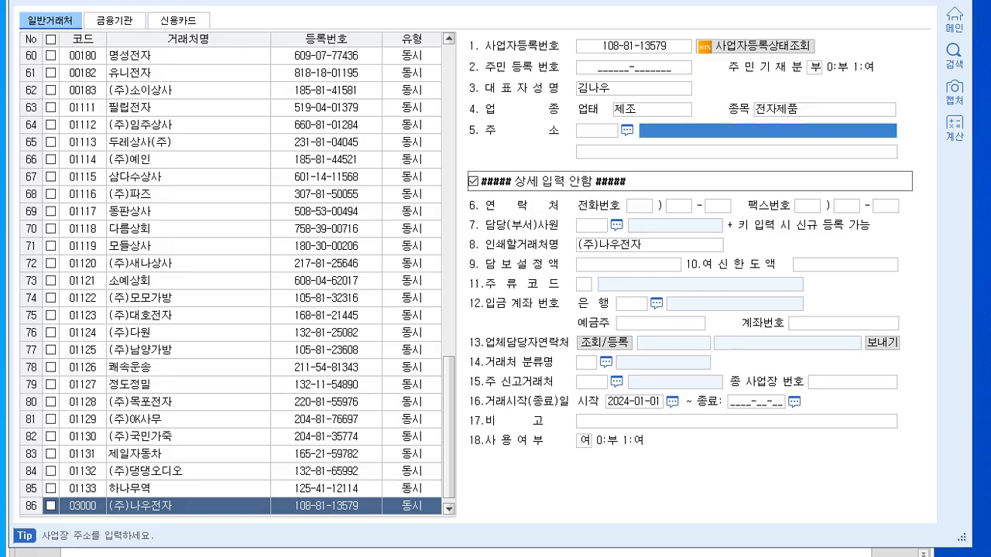
text(서울특별시 서초구 명달로 104(서초동))
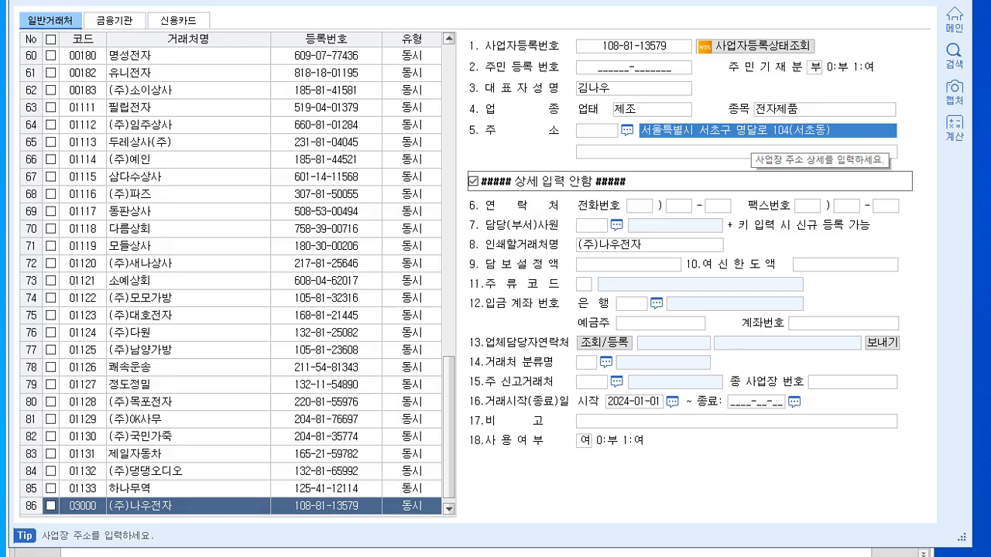
key(Return)
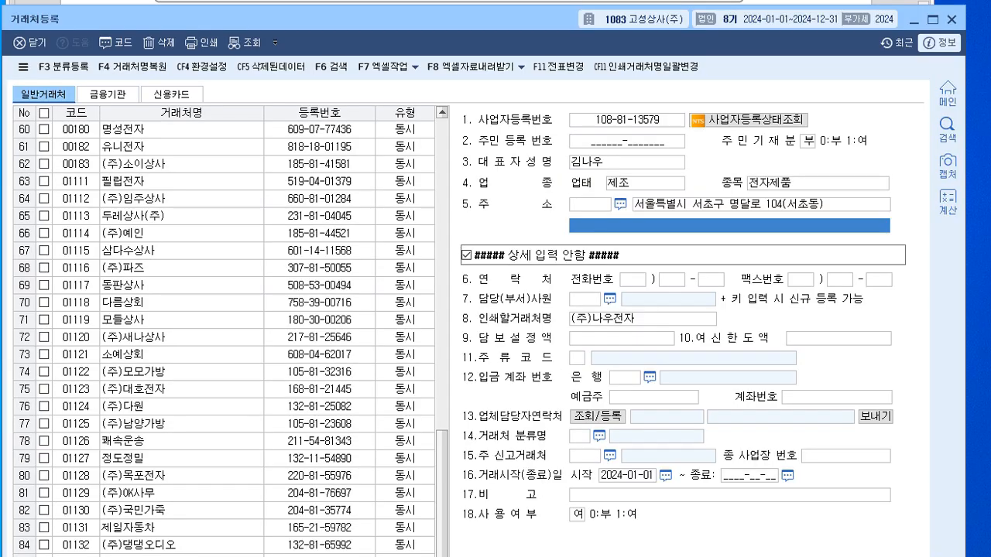
click(951, 19)
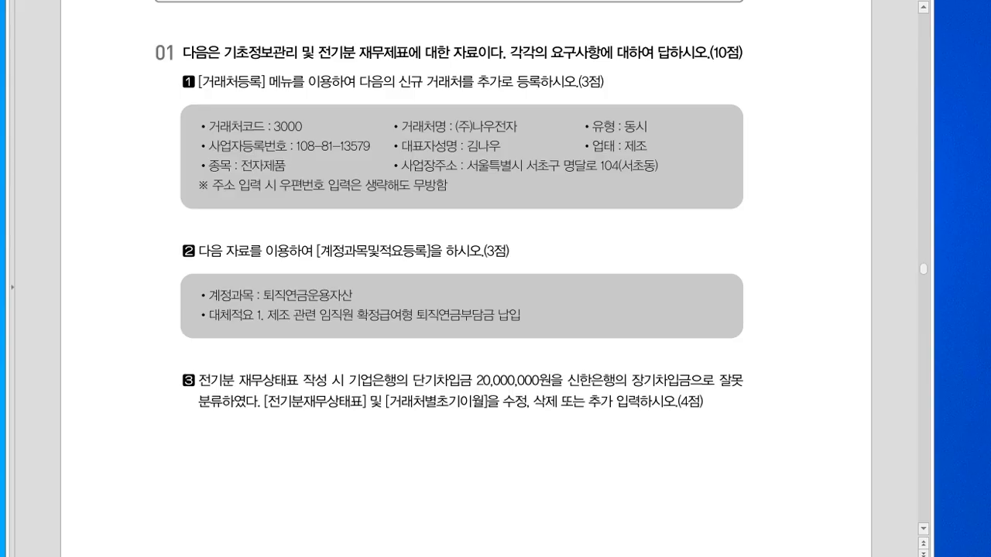
- Switch to KcLep, open 계정과목및적요등록 and select account 0186 퇴직연금운용자산 under 투자자산
key(alt+Tab)
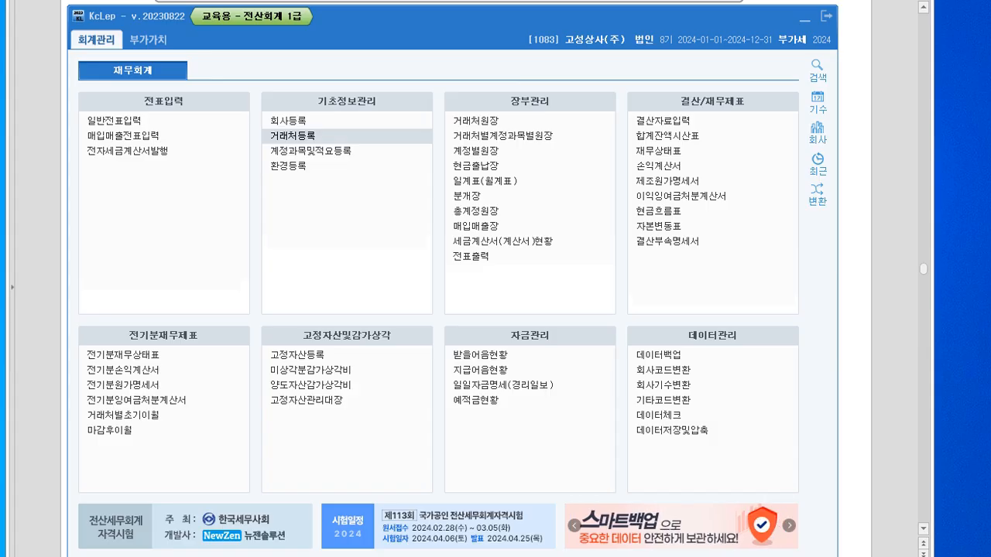
click(311, 151)
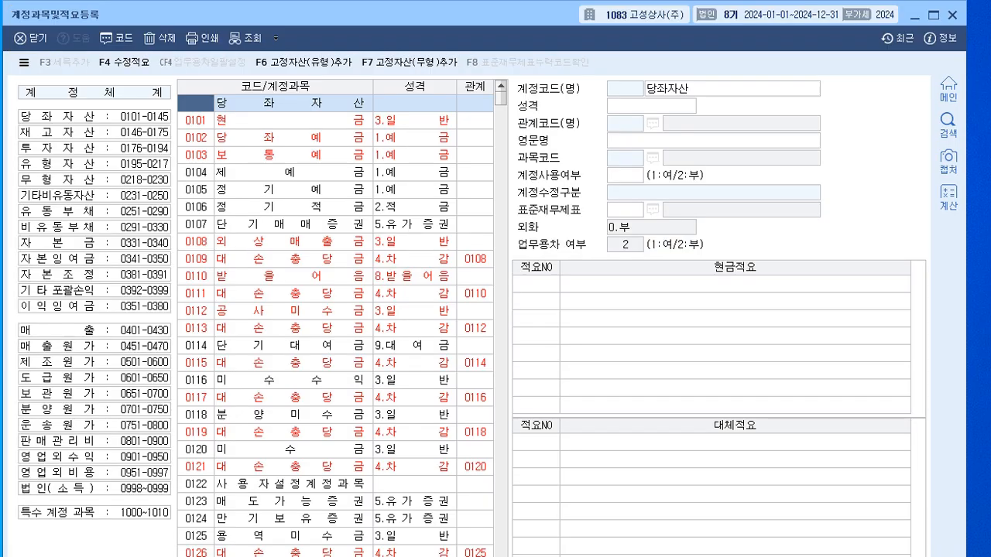
click(93, 148)
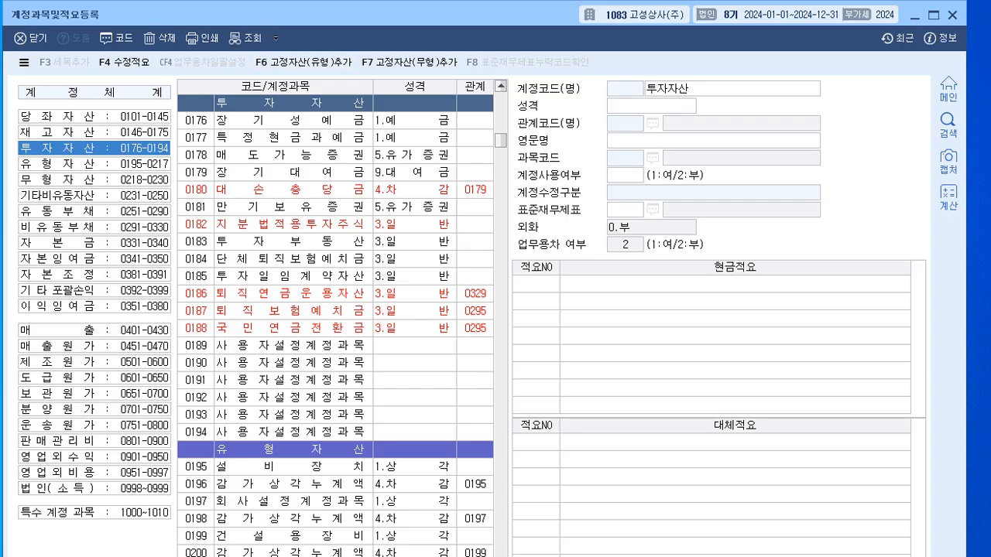
click(291, 294)
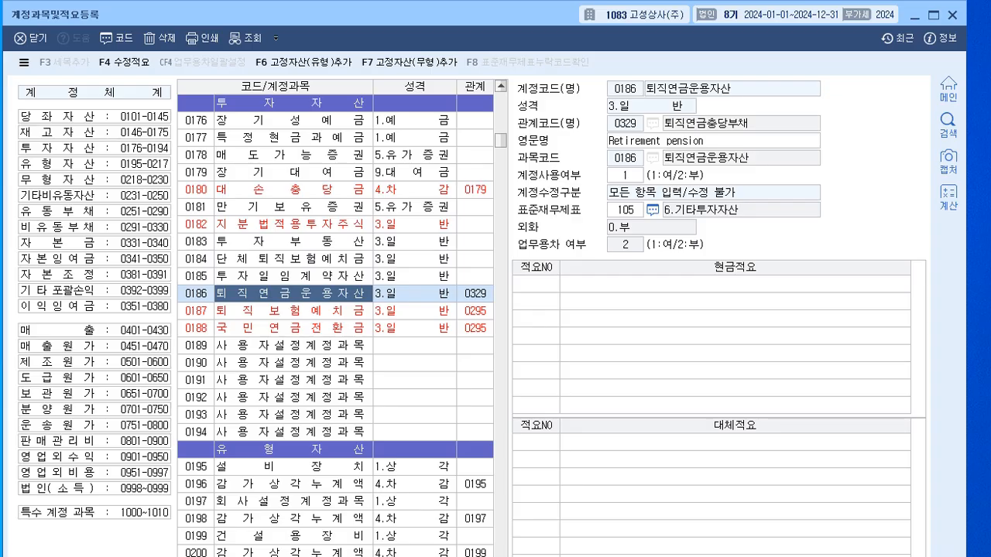
- Register 대체적요 no. 1 as "제조 관련 임직원 확정급여형 퇴직연금부담금 납입" and close 계정과목및적요등록
click(537, 442)
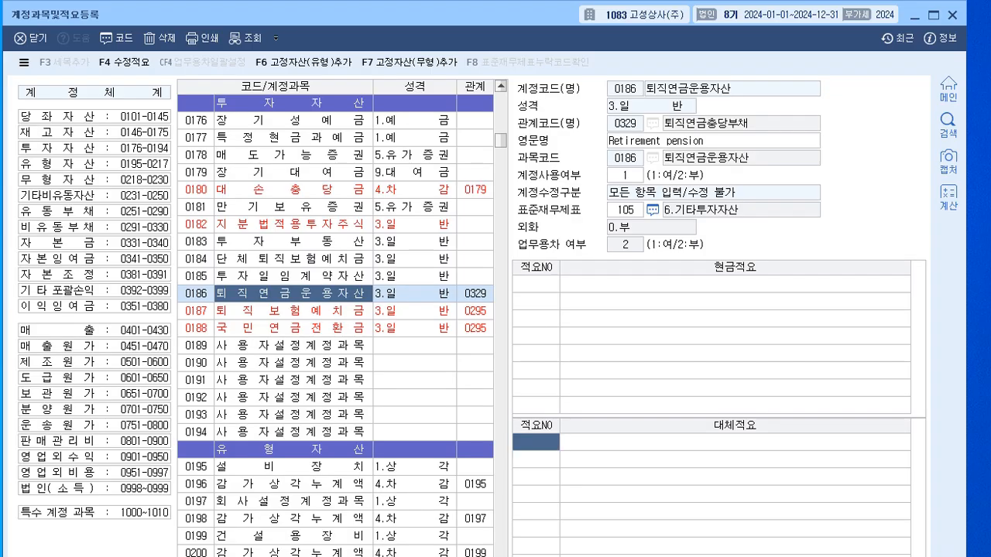
text(1)
key(Return)
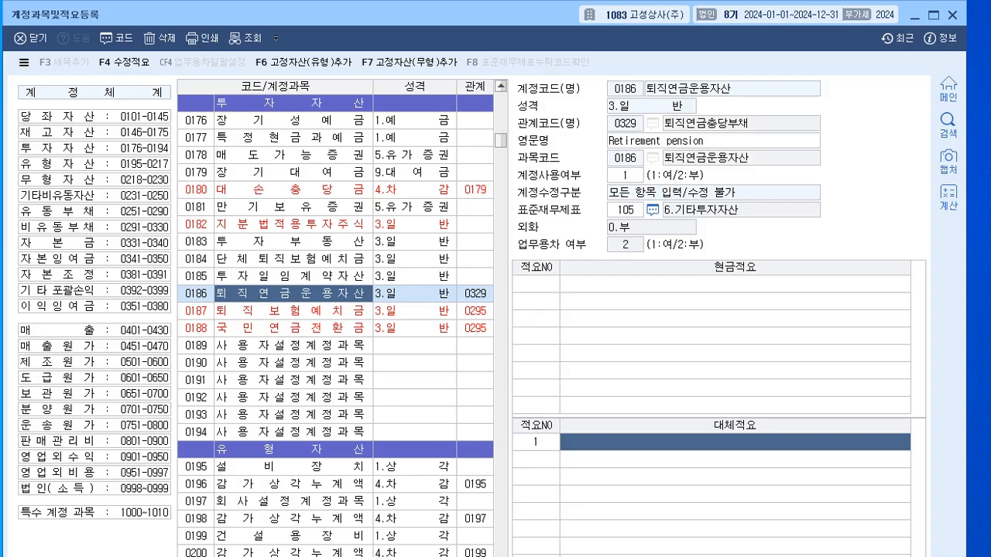
text(제조 관련 임직원 확정급여형 퇴직연금부담금 납입)
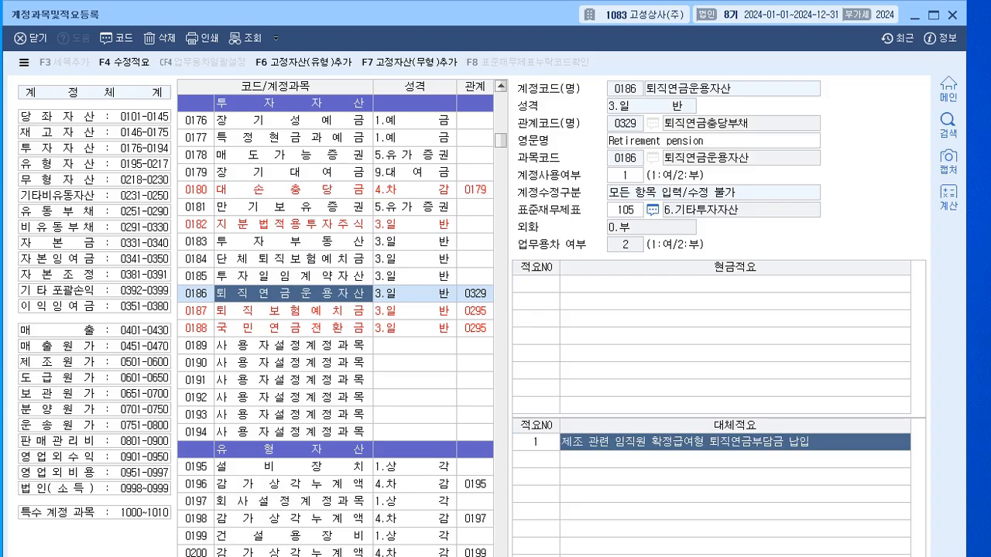
key(Return)
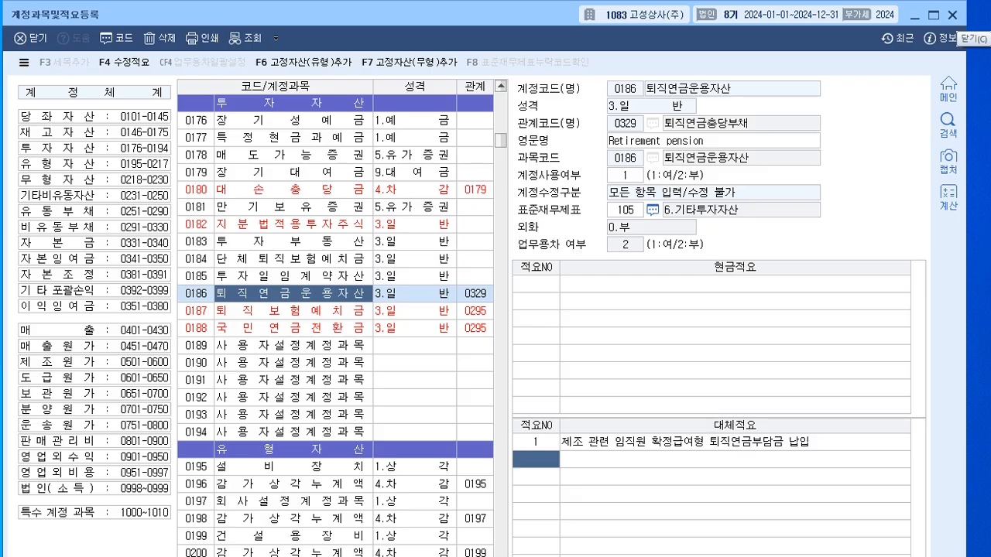
key(Escape)
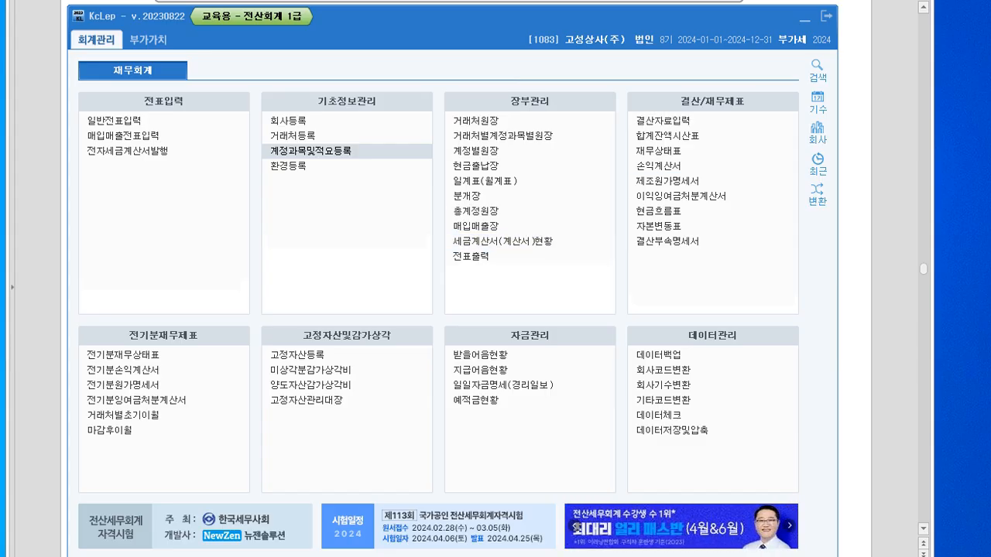
- Check sub-question 3 in the exam document, then switch to KcLep and open 전기분재무상태표
key(alt+Tab)
scroll(495, 278, down, 3)
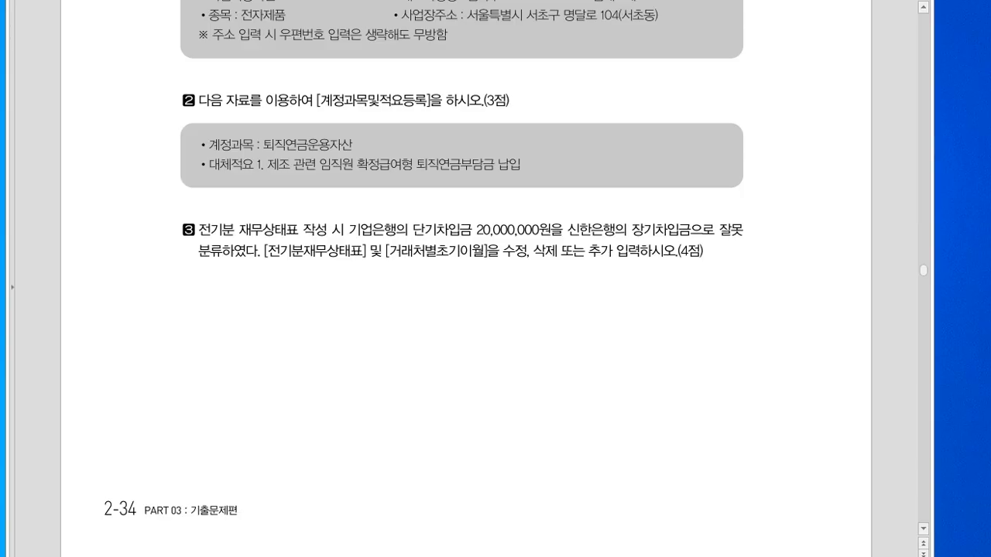
key(alt+Tab)
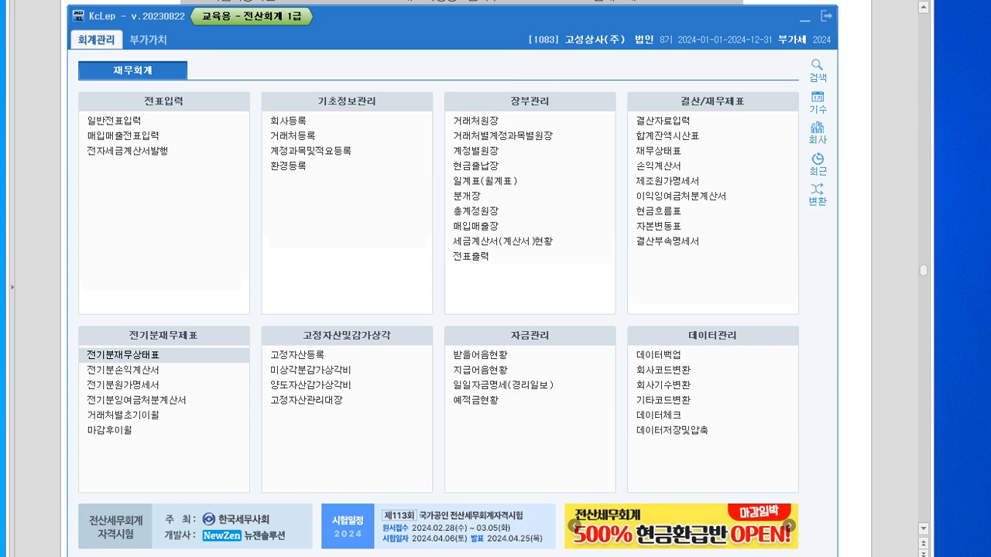
click(123, 354)
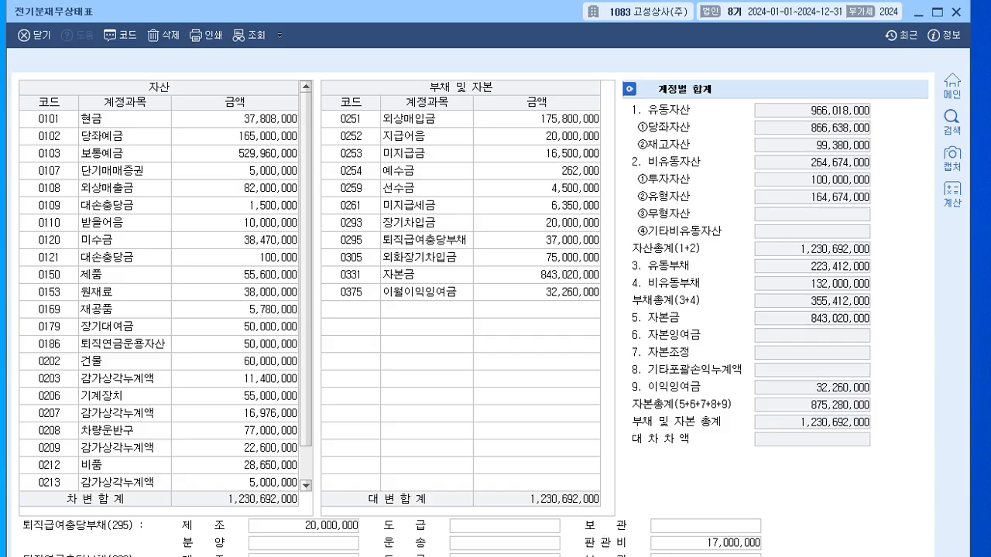
- Replace the 장기차입금 account in the liabilities list with 0260 단기차입금, agreeing to delete its linked 거래처별초기이월 details
click(351, 223)
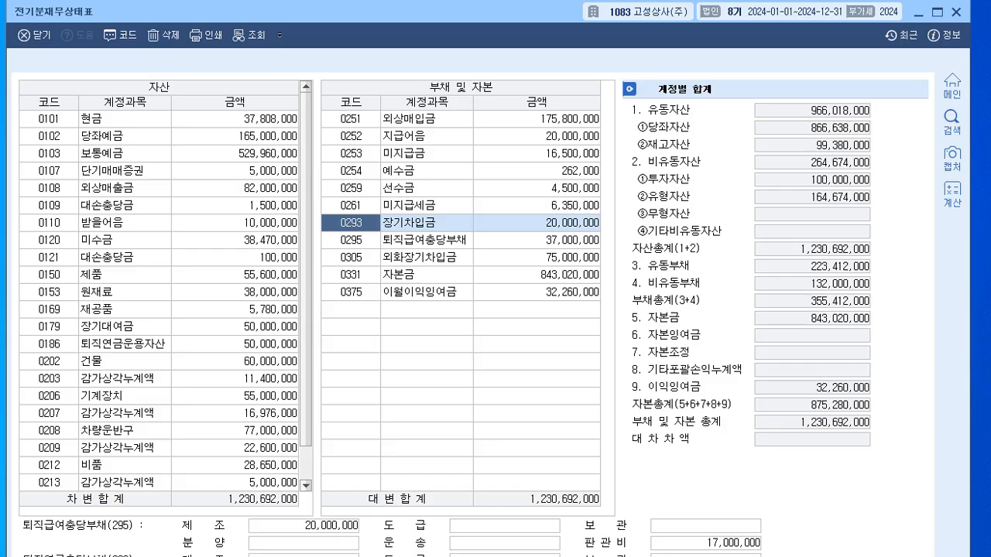
text(단기)
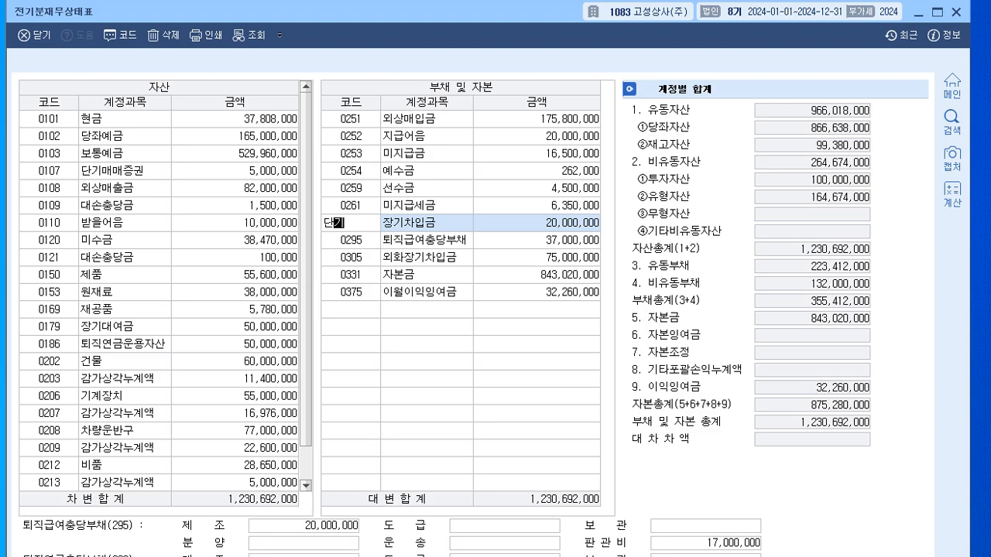
key(Return)
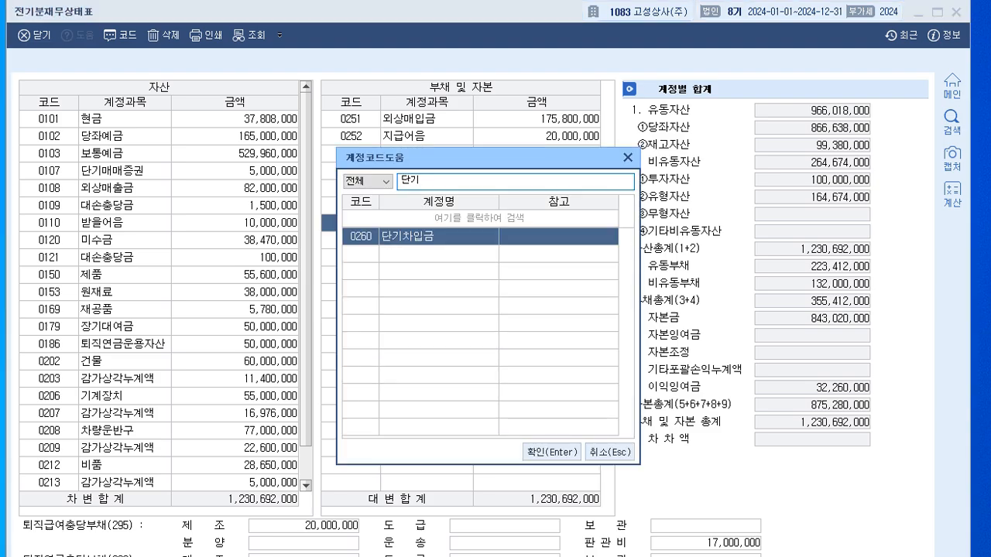
click(551, 452)
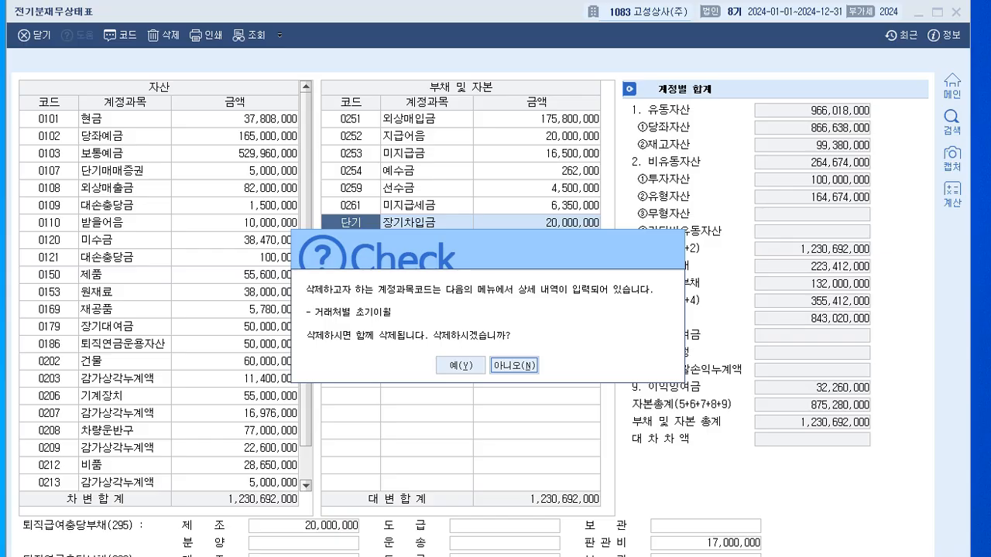
key(y)
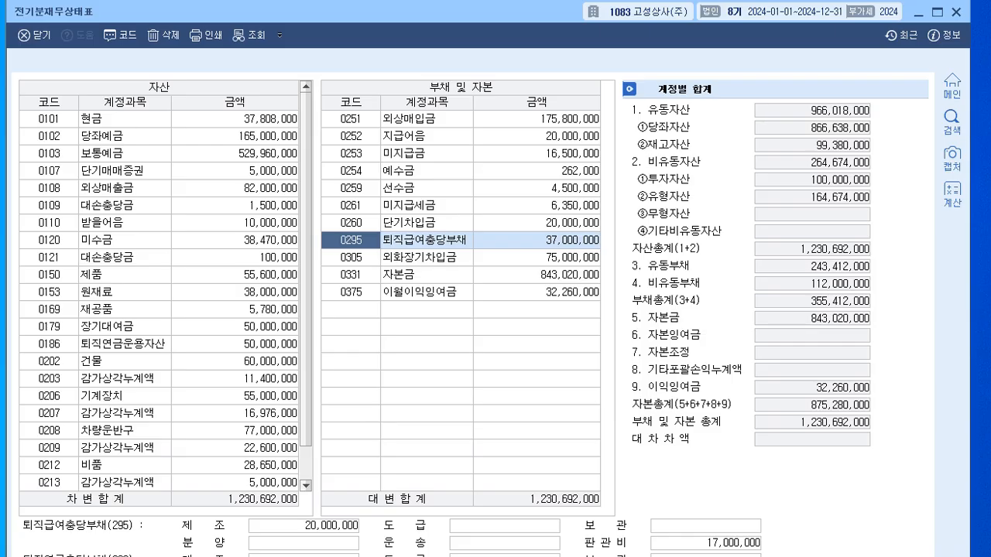
click(350, 223)
click(351, 292)
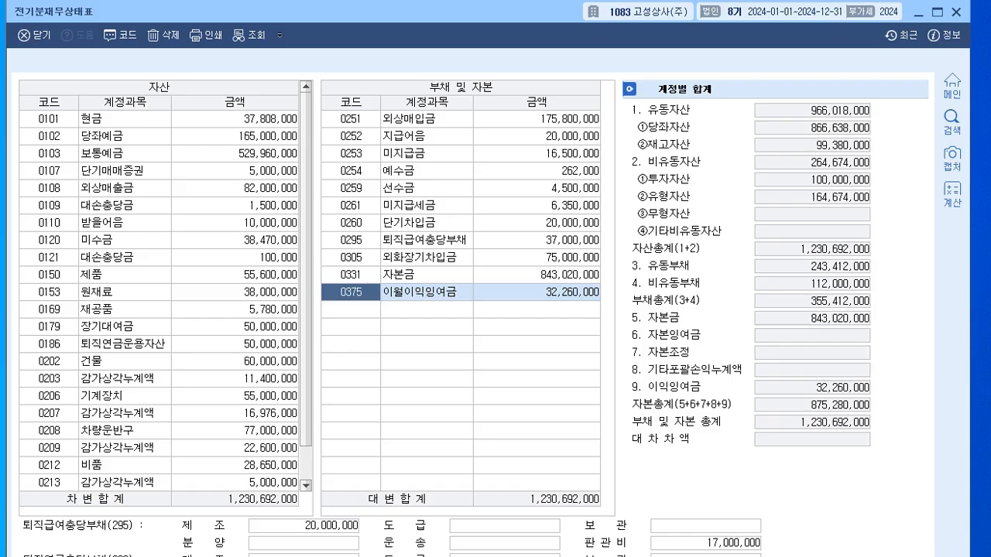
click(351, 223)
click(351, 310)
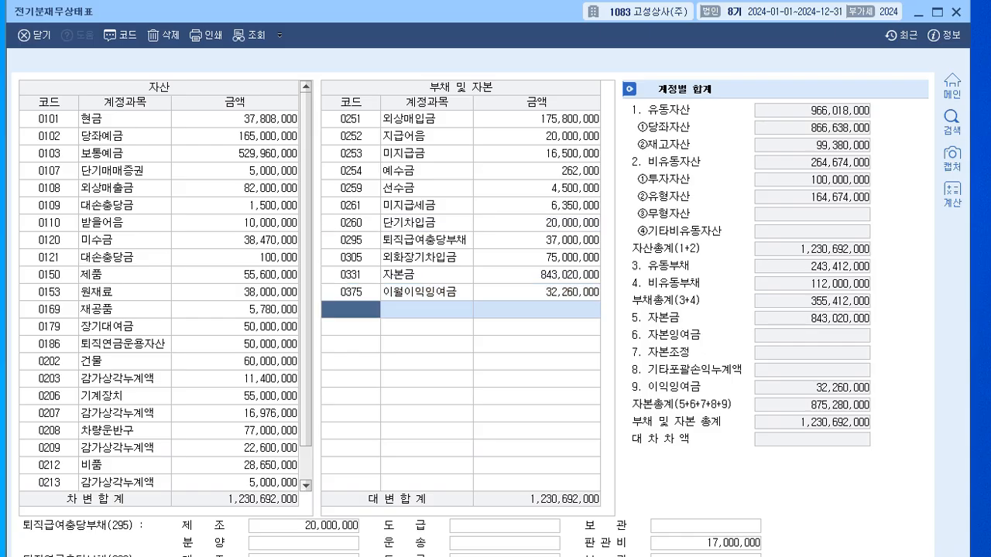
click(350, 223)
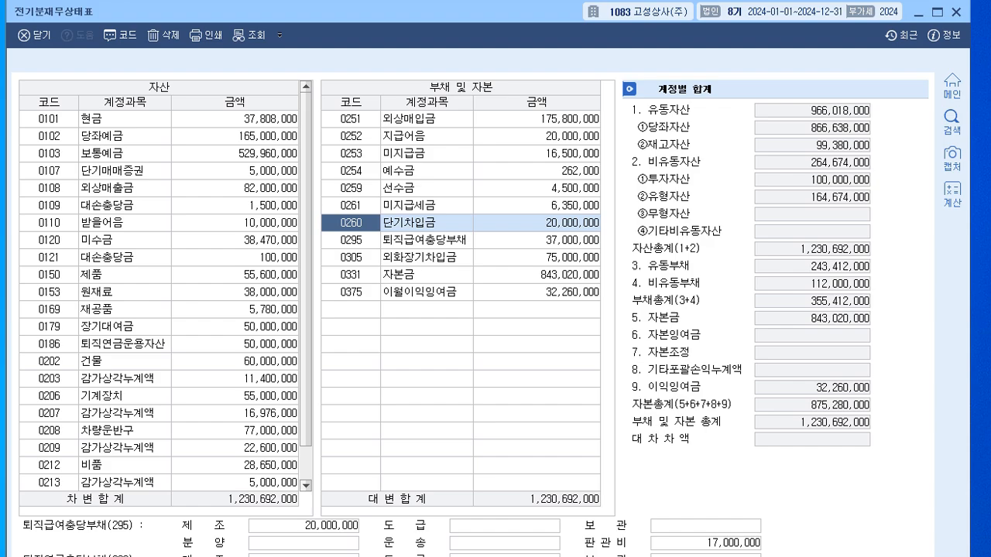
- Close 전기분재무상태표 and add account 0260 단기차입금 to the account list in 거래처별초기이월
click(957, 12)
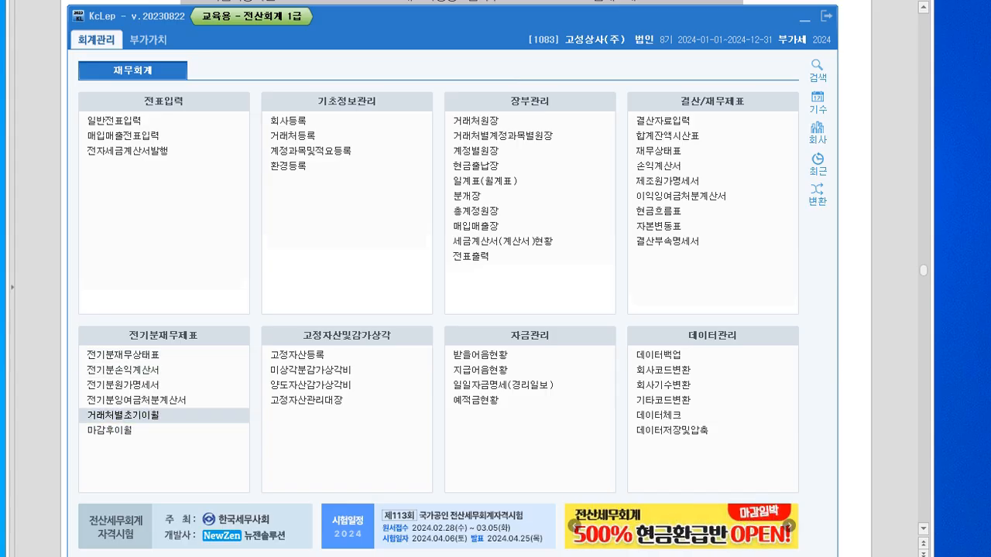
click(123, 415)
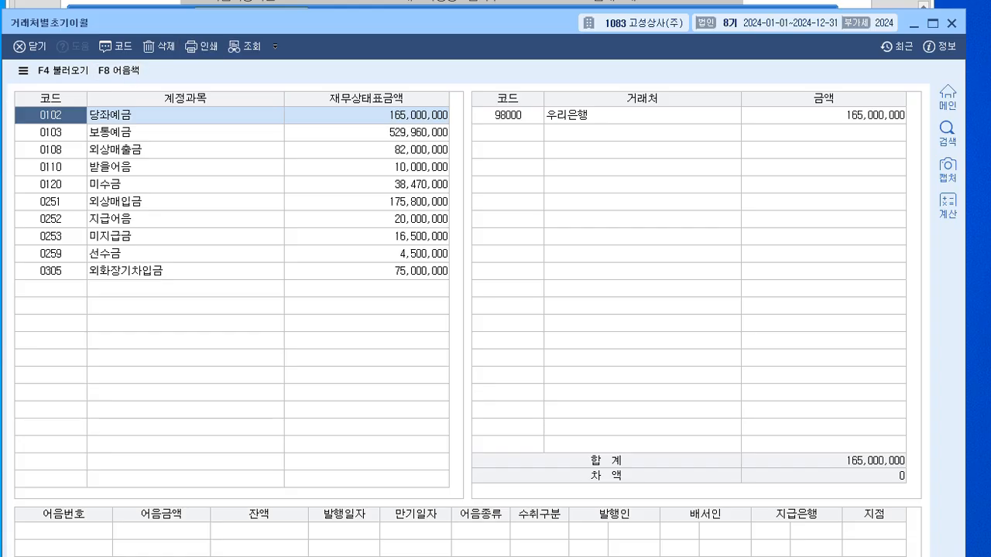
click(50, 288)
text(260)
key(Return)
key(Return)
click(51, 289)
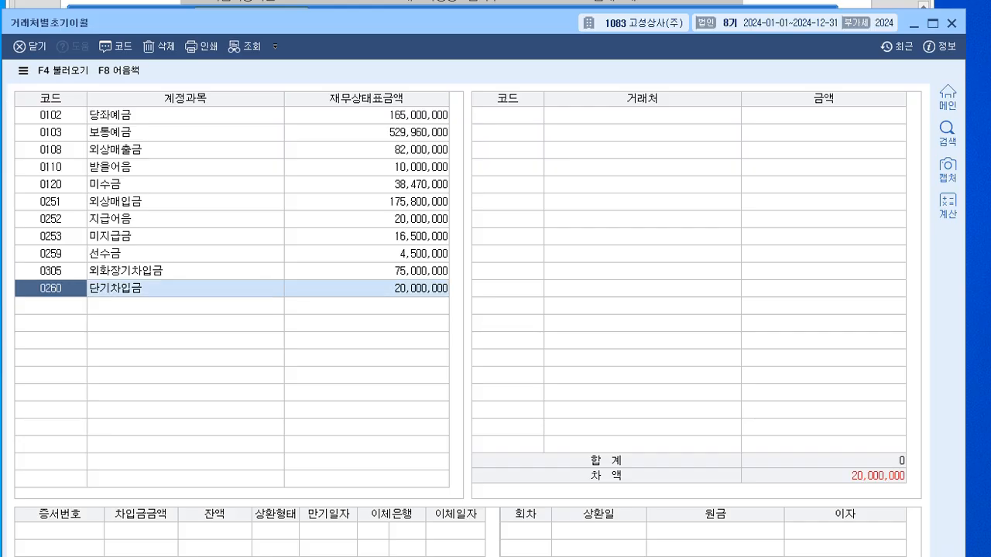
- Check the exam document for the lender, assign 98005 기업은행 with 20,000,000 to 단기차입금, and close 거래처별초기이월
click(508, 116)
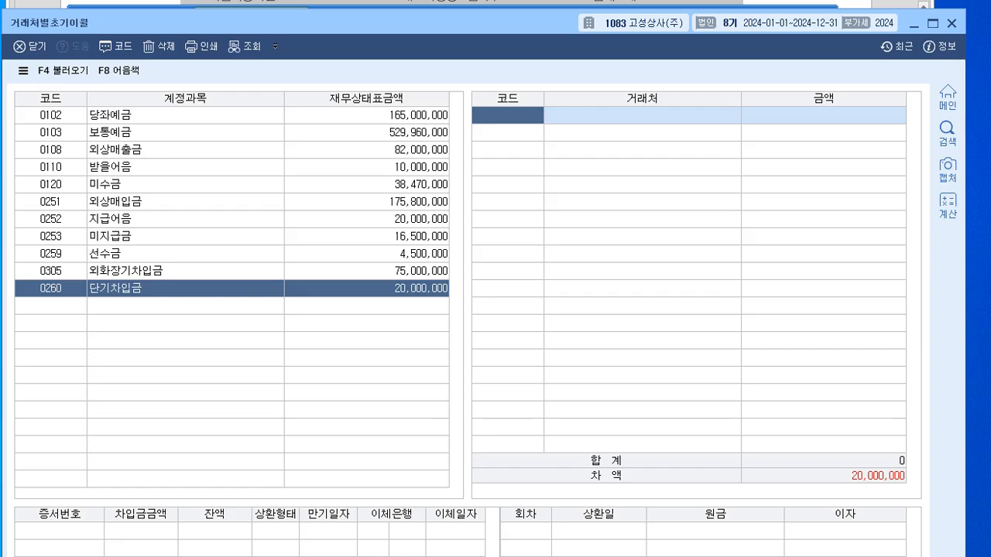
key(alt+Tab)
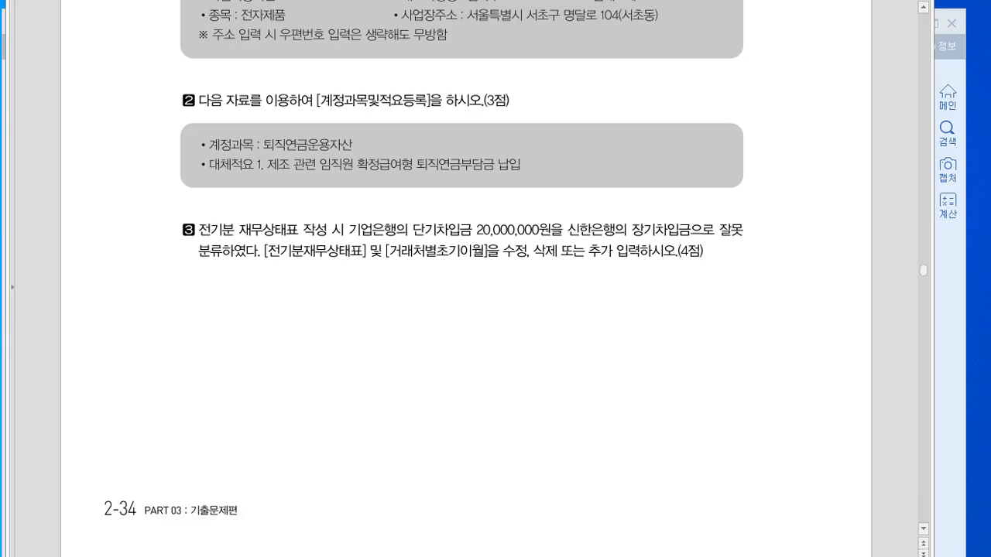
key(alt+Tab)
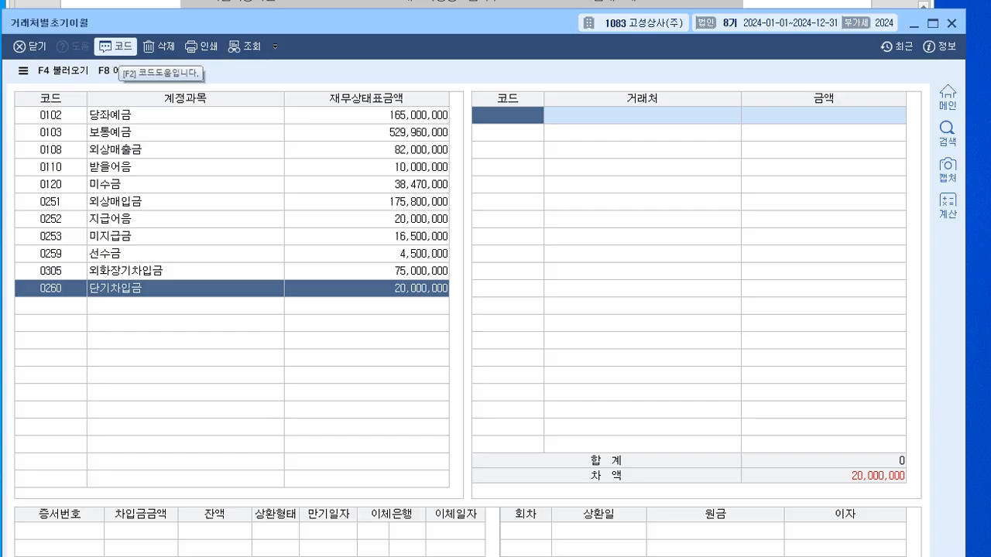
click(116, 48)
text(신)
key(BackSpace)
text(기업)
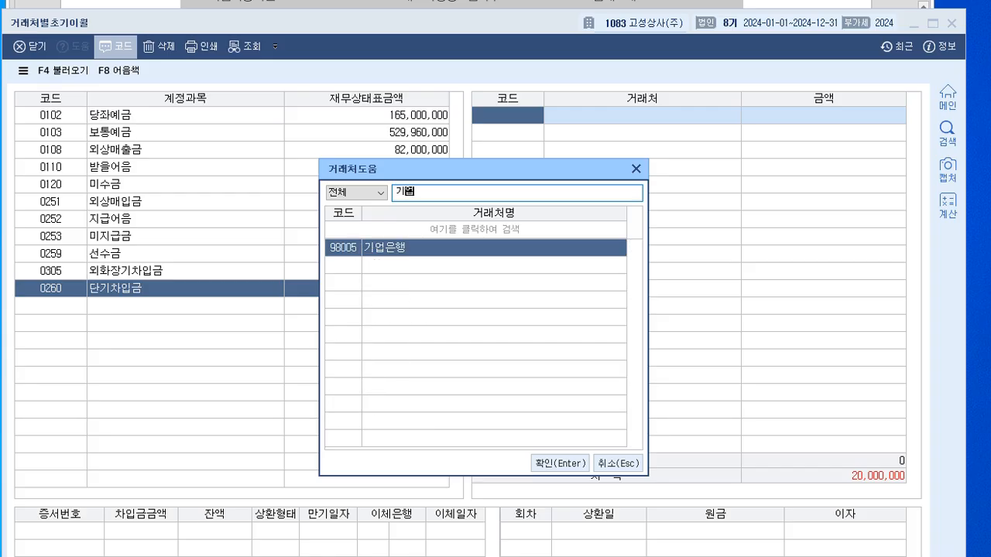
key(Return)
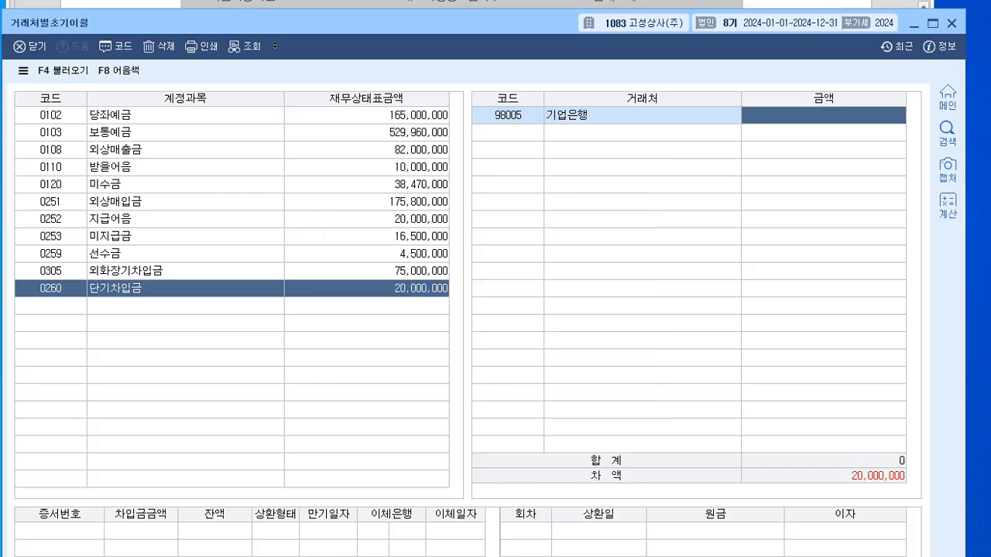
text(20000000)
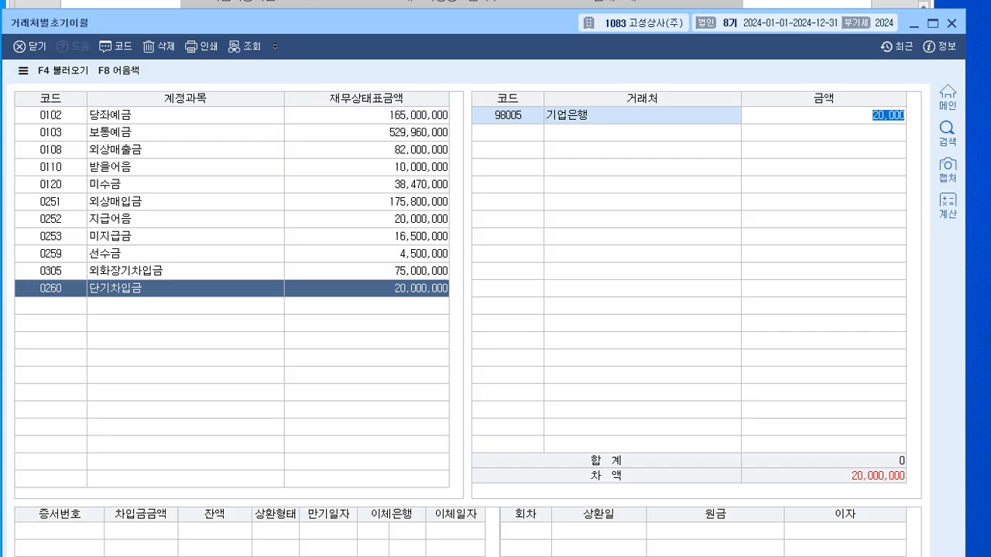
key(Return)
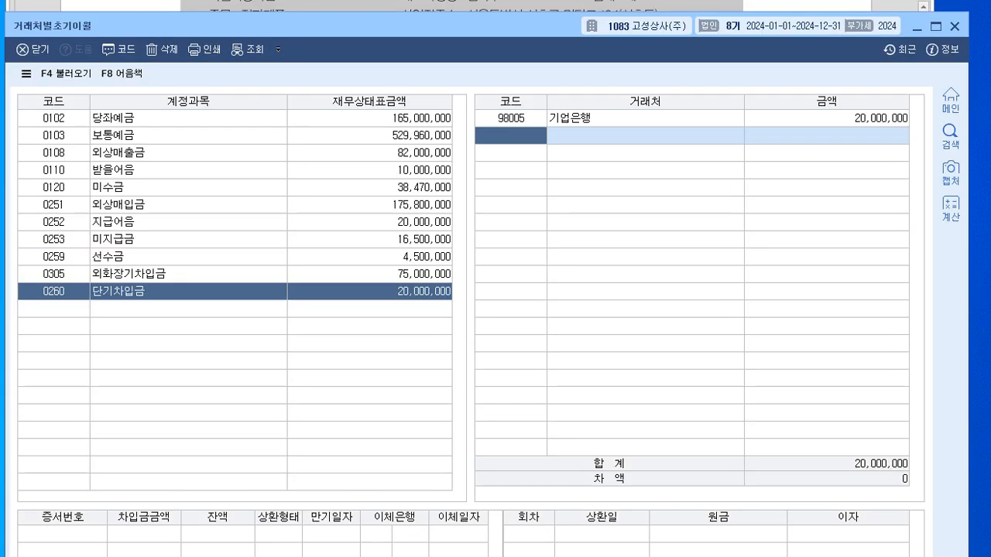
key(Escape)
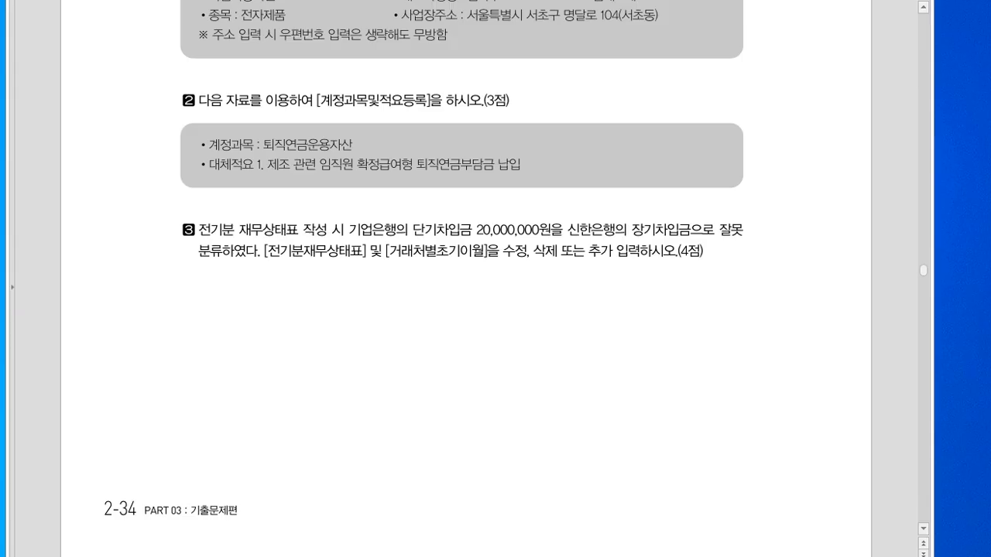
- Read through the question 02 transactions in the exam document and switch to KcLep
scroll(496, 278, down, 10)
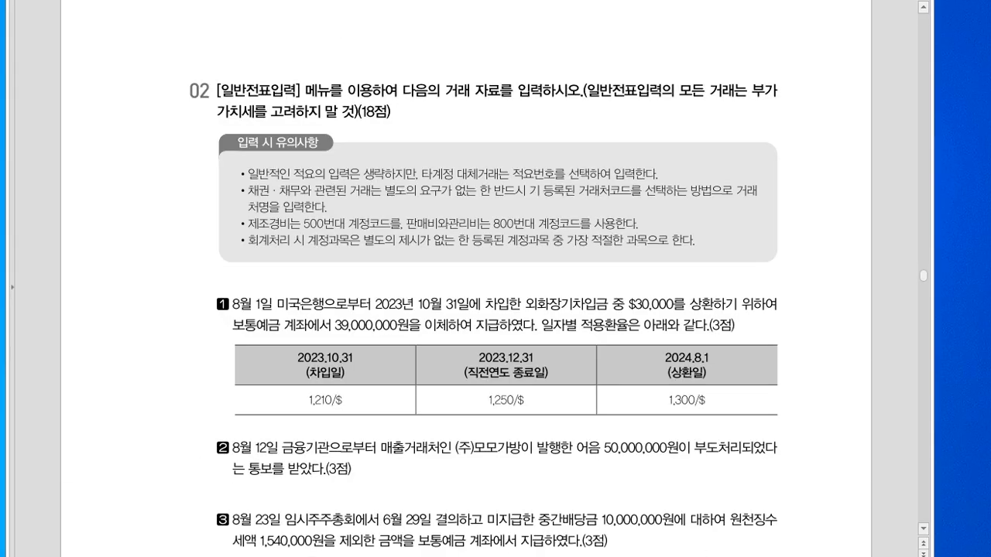
scroll(496, 279, down, 2)
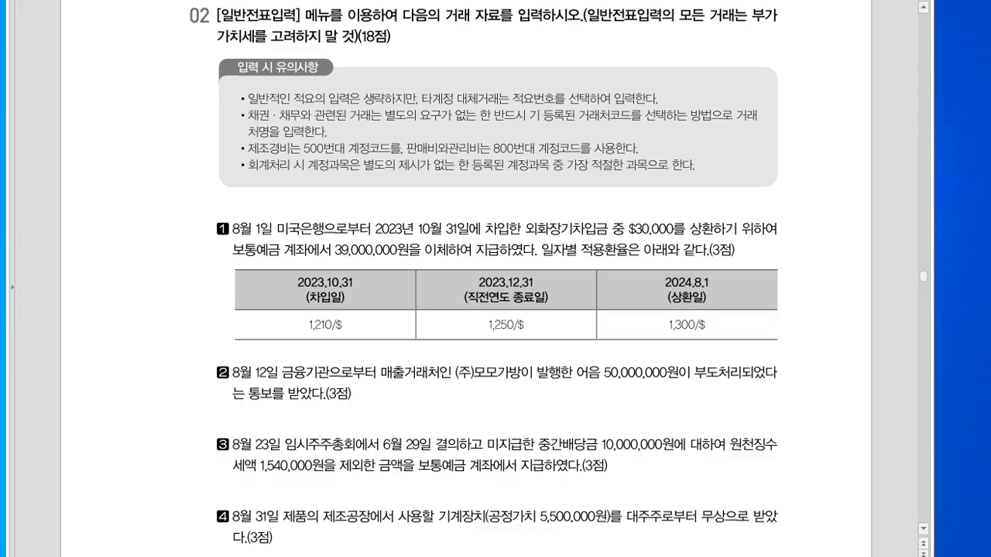
scroll(495, 309, down, 3)
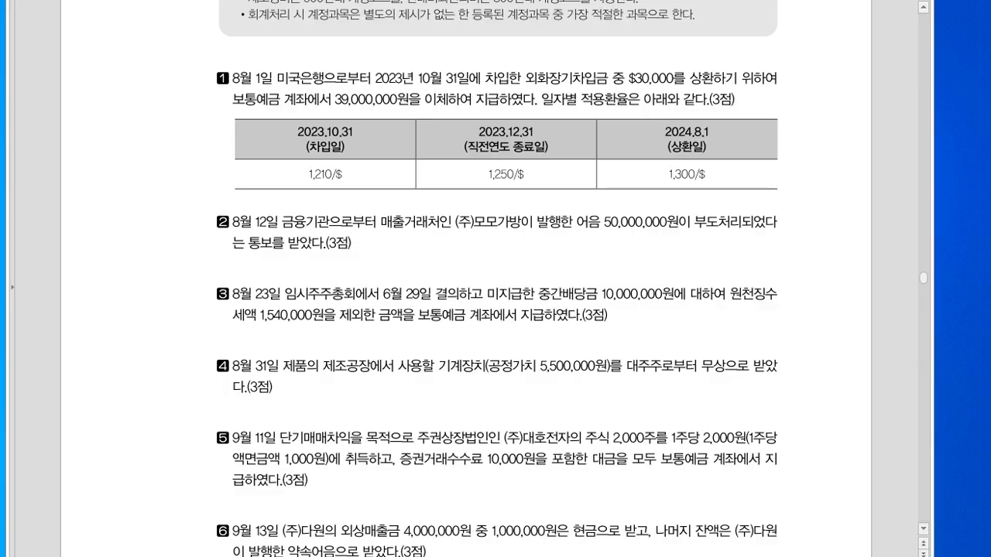
scroll(495, 279, down, 1)
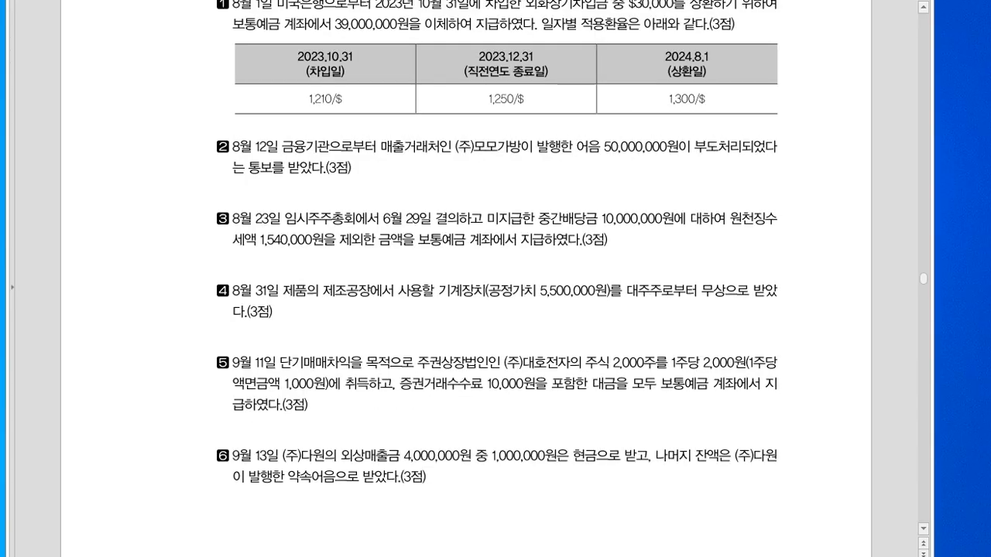
scroll(495, 279, up, 1)
key(alt+Tab)
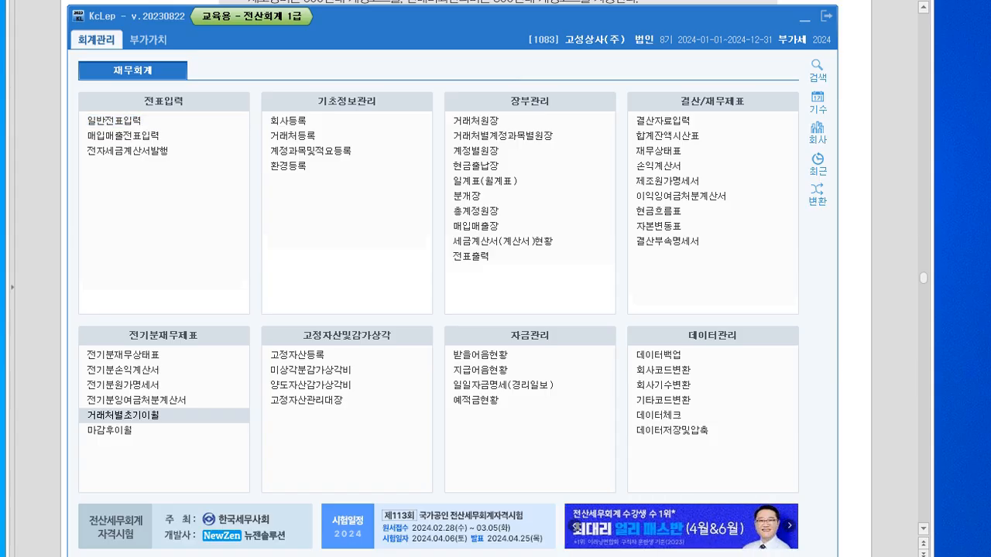
- Open 일반전표입력 for August 1 and arrange its window beneath sub-question 1's exchange-rate table in the exam document
click(114, 121)
text(8)
key(Return)
text(1)
key(Return)
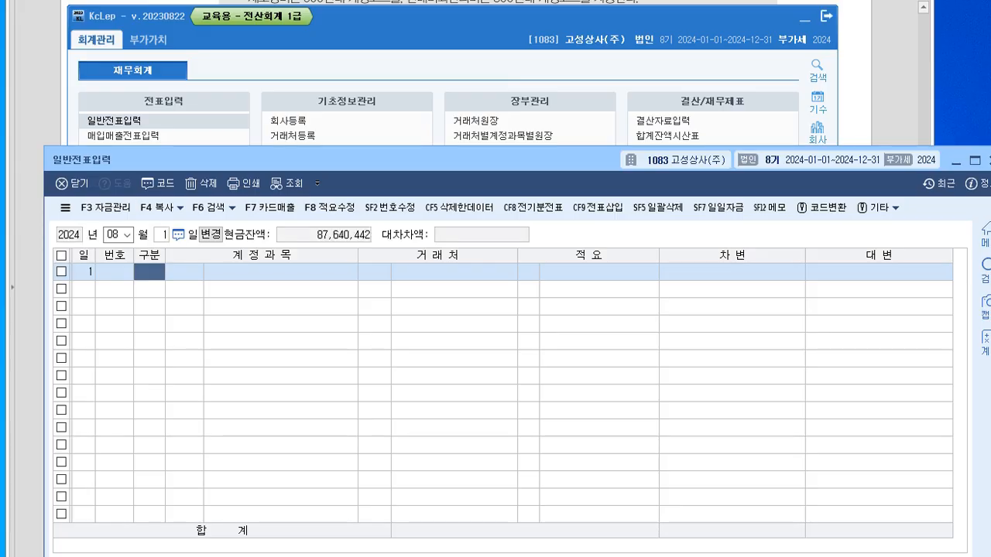
click(805, 18)
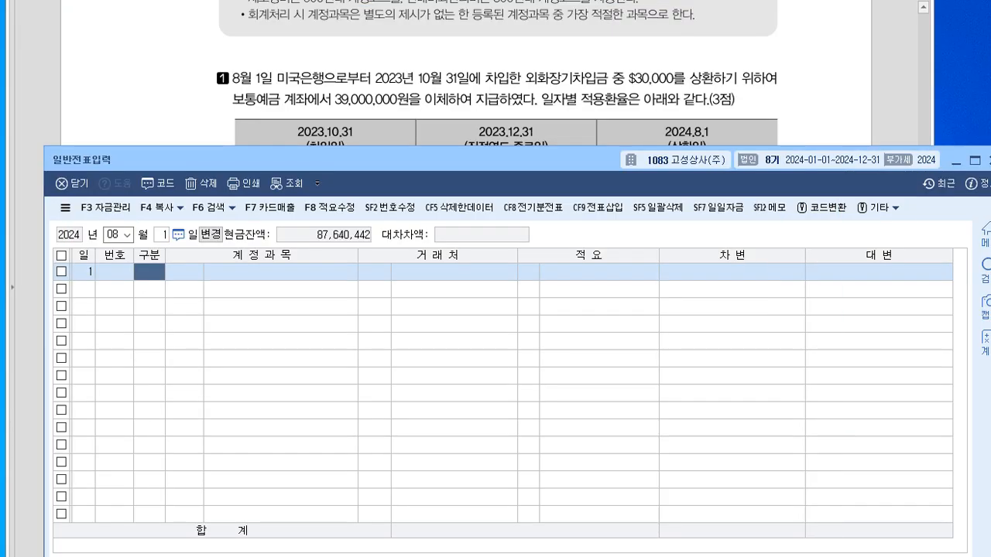
drag(364, 160, 346, 209)
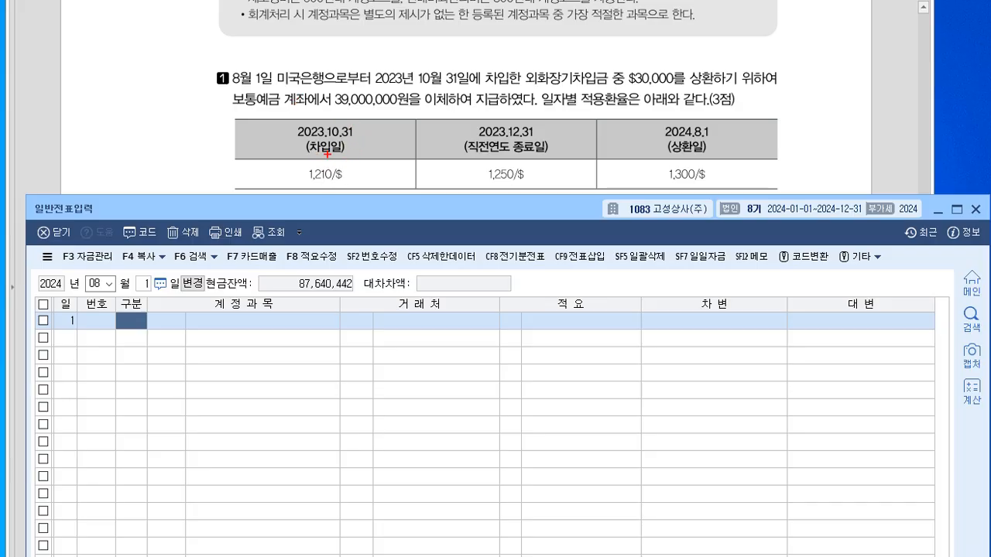
- Mark the $30,000 and exchange rates in sub-question 1, work out 50 × $30,000 in ink, and clear the annotations
drag(297, 187, 341, 186)
mouse_move(662, 88)
mouse_down()
mouse_move(626, 71)
mouse_move(664, 68)
mouse_move(657, 90)
mouse_up()
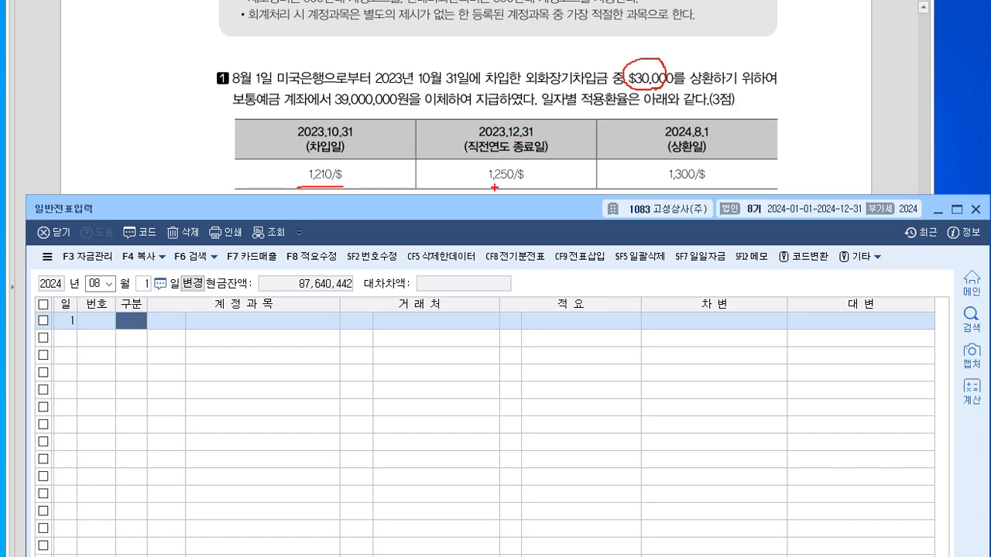
drag(503, 186, 538, 184)
drag(659, 188, 697, 188)
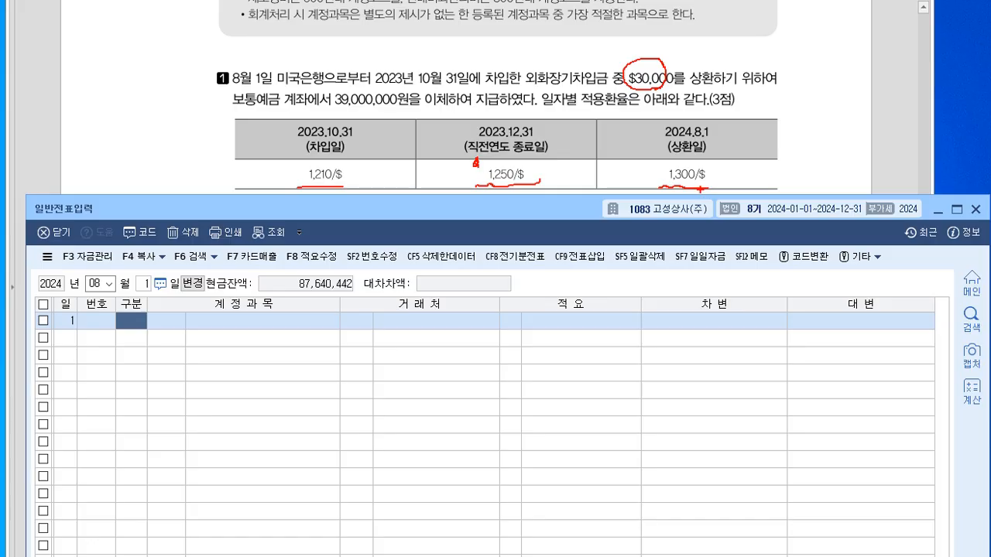
mouse_move(545, 176)
mouse_down()
mouse_move(612, 154)
mouse_move(628, 165)
mouse_up()
mouse_move(582, 166)
mouse_down()
mouse_move(597, 188)
mouse_move(612, 167)
mouse_move(621, 188)
mouse_move(638, 168)
mouse_up()
drag(644, 173, 654, 161)
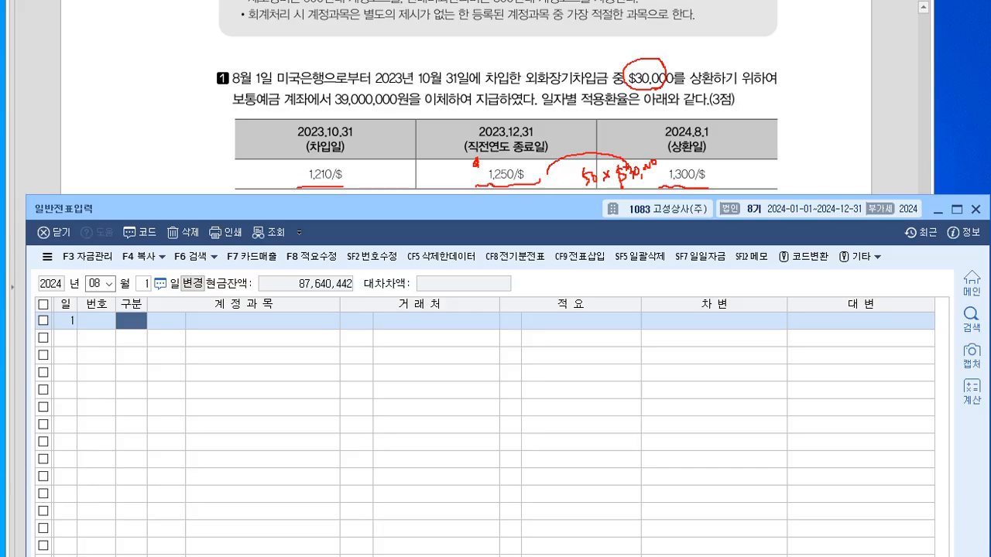
drag(734, 132, 741, 144)
mouse_move(746, 129)
mouse_down()
mouse_move(749, 139)
mouse_move(765, 126)
mouse_up()
drag(763, 128, 785, 114)
key(Escape)
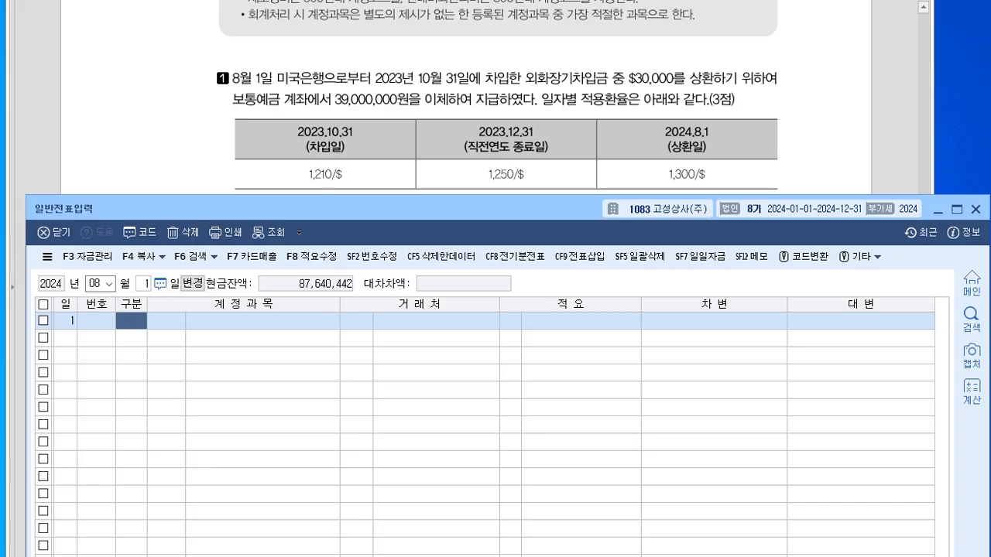
- Lower the 일반전표입력 window and handwrite the debit side, 외화장기차입금 $30,000, beneath sub-question 1's exchange-rate table
drag(349, 209, 352, 298)
drag(76, 298, 87, 236)
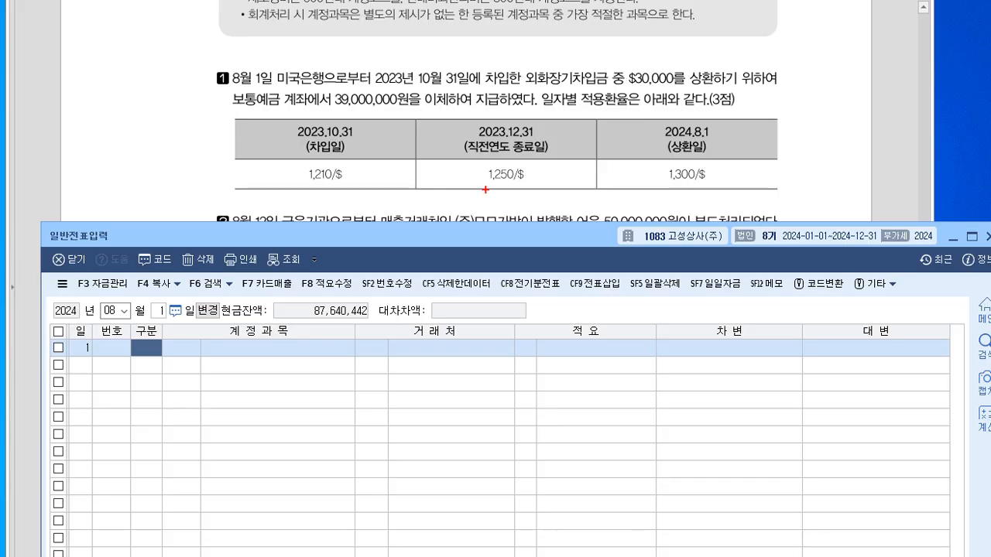
drag(490, 183, 476, 217)
drag(268, 186, 267, 194)
mouse_move(271, 187)
mouse_down()
mouse_move(271, 206)
mouse_move(283, 204)
mouse_up()
drag(285, 191, 286, 209)
drag(527, 69, 589, 81)
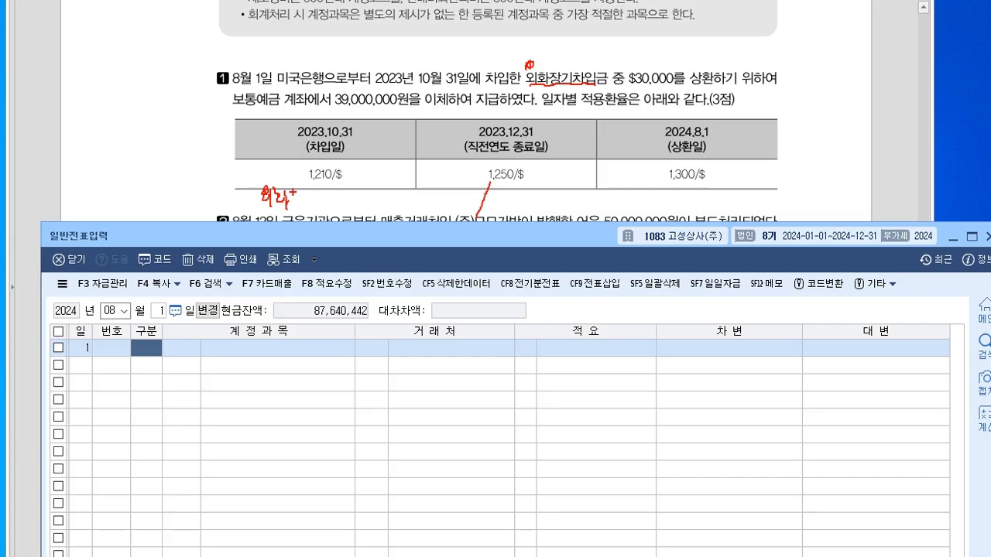
drag(290, 192, 291, 202)
drag(295, 197, 360, 195)
drag(349, 198, 356, 205)
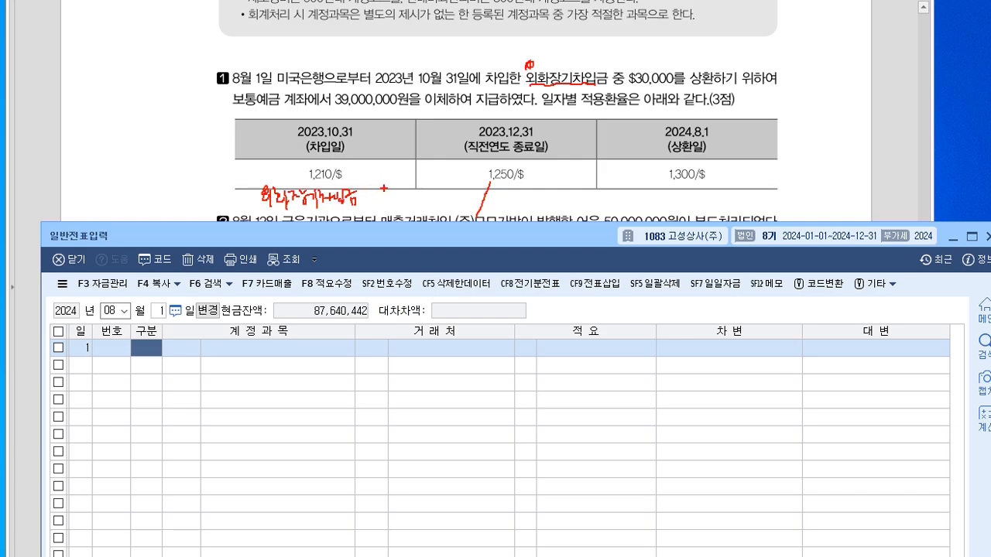
mouse_move(385, 189)
mouse_down()
mouse_move(380, 202)
mouse_move(414, 199)
mouse_up()
drag(423, 190, 437, 189)
- Handwrite the credit side of sub-question 1's entry, 보통예금 $30,000, beneath the exchange-rate table
drag(548, 176, 551, 190)
mouse_move(559, 178)
mouse_down()
mouse_move(568, 190)
mouse_move(558, 198)
mouse_move(565, 182)
mouse_up()
mouse_move(554, 192)
mouse_down()
mouse_move(582, 191)
mouse_move(587, 203)
mouse_move(594, 188)
mouse_up()
drag(589, 189, 589, 199)
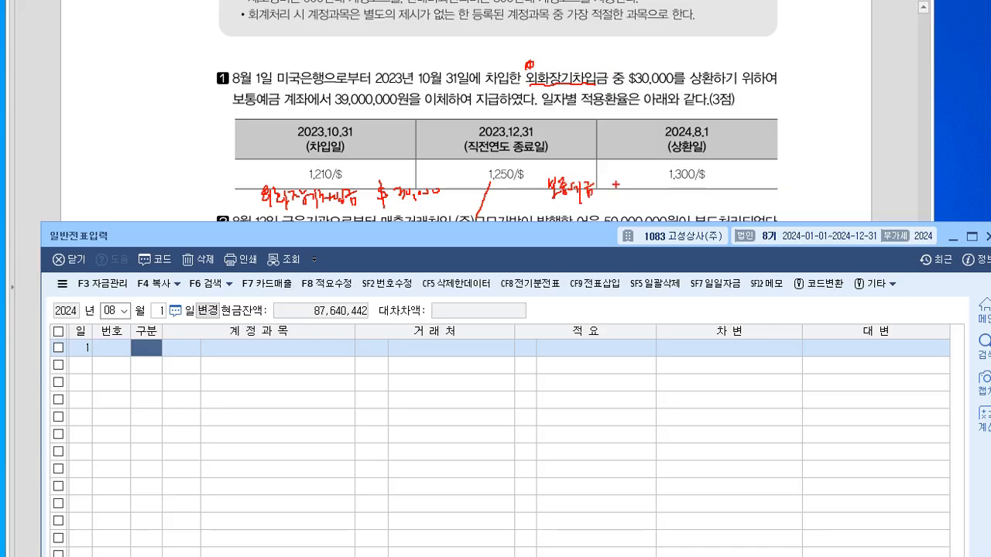
mouse_move(623, 187)
mouse_down()
mouse_move(618, 206)
mouse_move(643, 197)
mouse_up()
drag(646, 190, 659, 190)
drag(666, 186, 665, 190)
- Link the 1,250 and 1,300 rates to the handwritten amounts, add 외환차손 on the debit side, mark 미국은행, and clear the ink
mouse_move(481, 171)
mouse_down()
mouse_move(491, 184)
mouse_move(451, 180)
mouse_move(448, 188)
mouse_up()
mouse_move(663, 157)
mouse_down()
mouse_move(691, 179)
mouse_move(688, 192)
mouse_up()
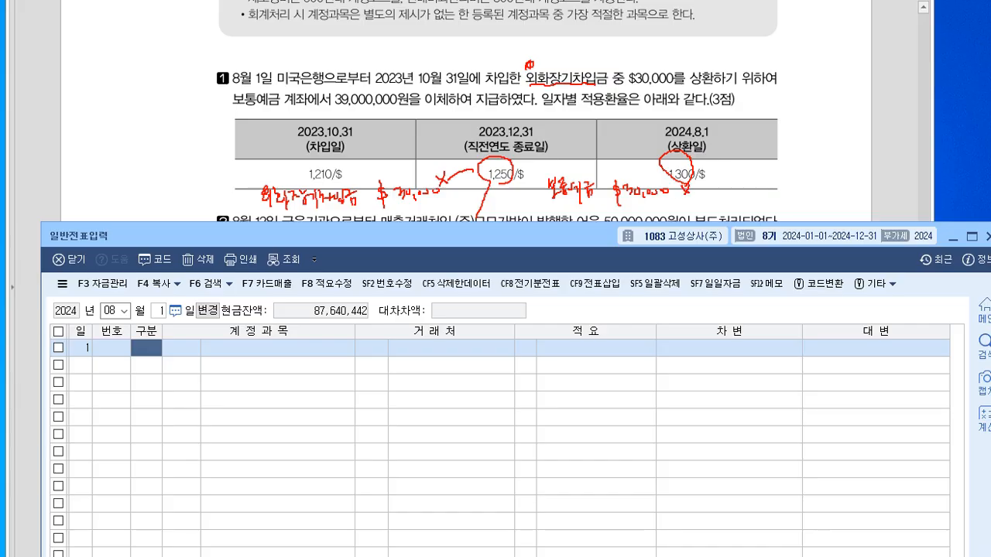
drag(612, 204, 658, 204)
drag(380, 162, 432, 145)
mouse_move(277, 207)
mouse_down()
mouse_move(288, 218)
mouse_move(318, 213)
mouse_move(320, 231)
mouse_up()
mouse_move(325, 214)
mouse_down()
mouse_move(399, 227)
mouse_move(439, 217)
mouse_up()
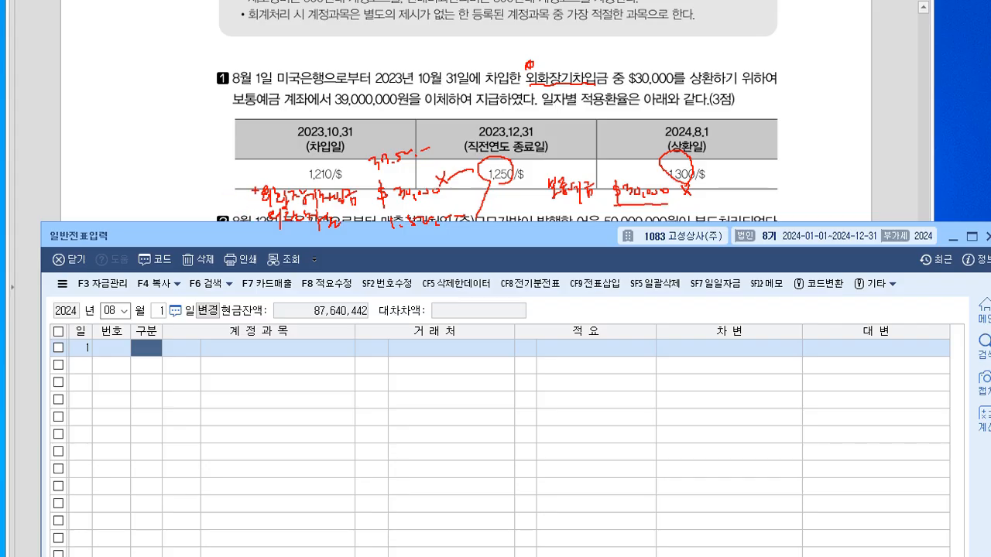
drag(249, 189, 256, 179)
mouse_move(290, 76)
mouse_down()
mouse_move(311, 93)
mouse_move(281, 106)
mouse_move(322, 106)
mouse_up()
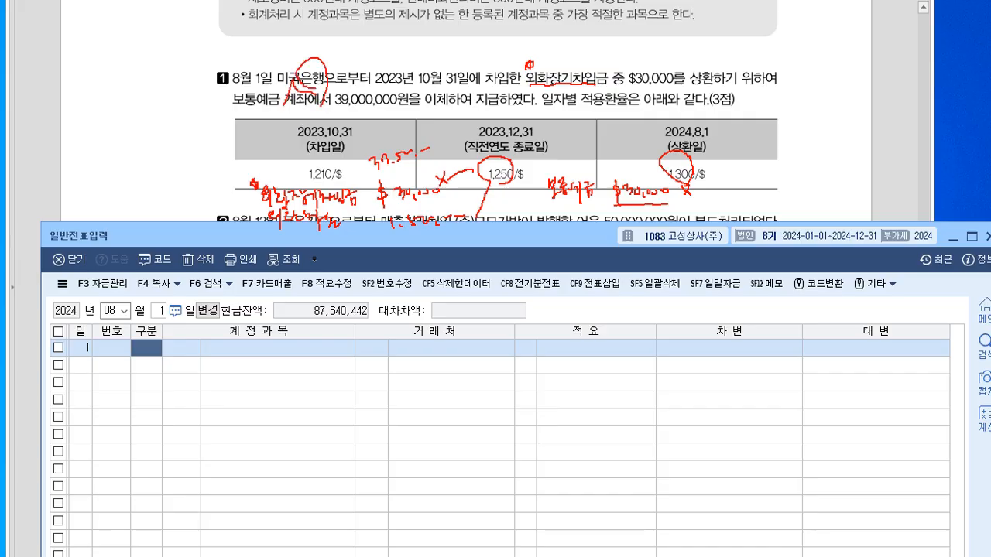
key(Escape)
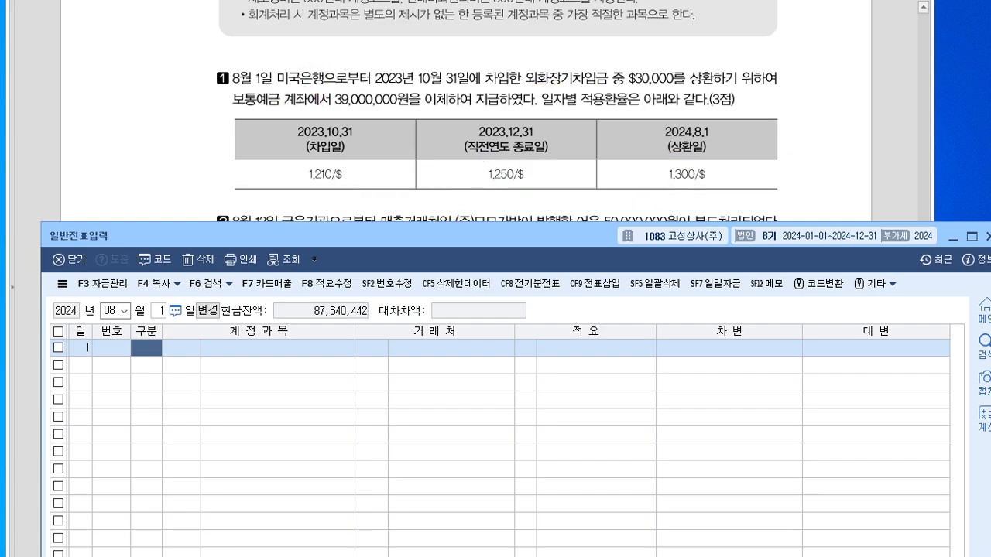
- Enter the August 1 debit line: account 0305 외화장기차입금, counterparty 98006 미국은행, amount 37,500,000
key(3)
key(Return)
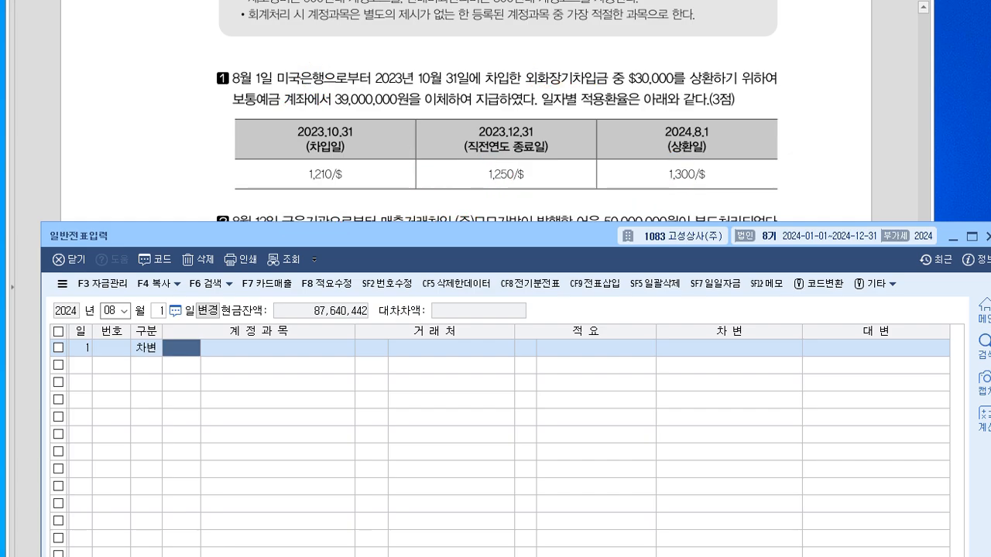
text(305)
key(Return)
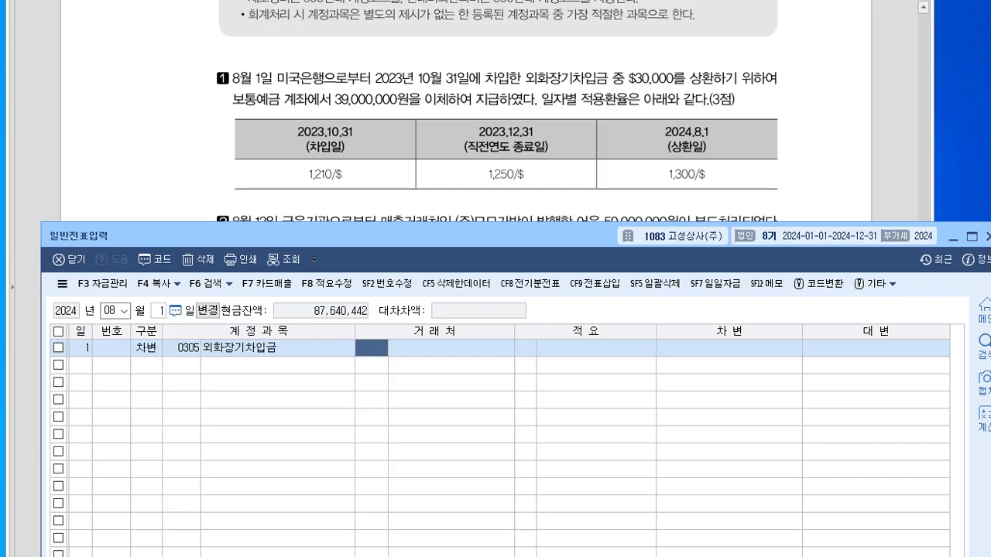
text(98006)
key(Return)
key(Return)
key(Return)
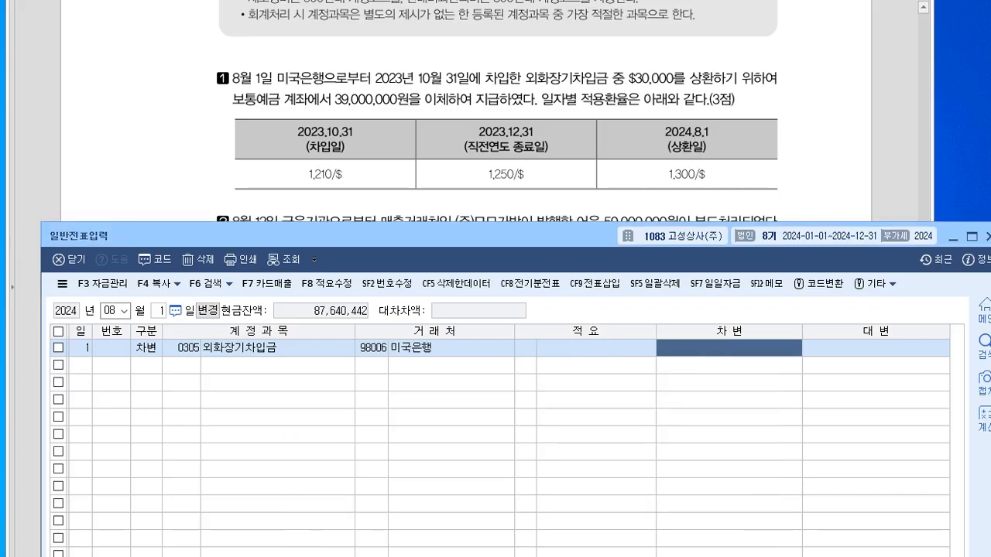
text(37500000)
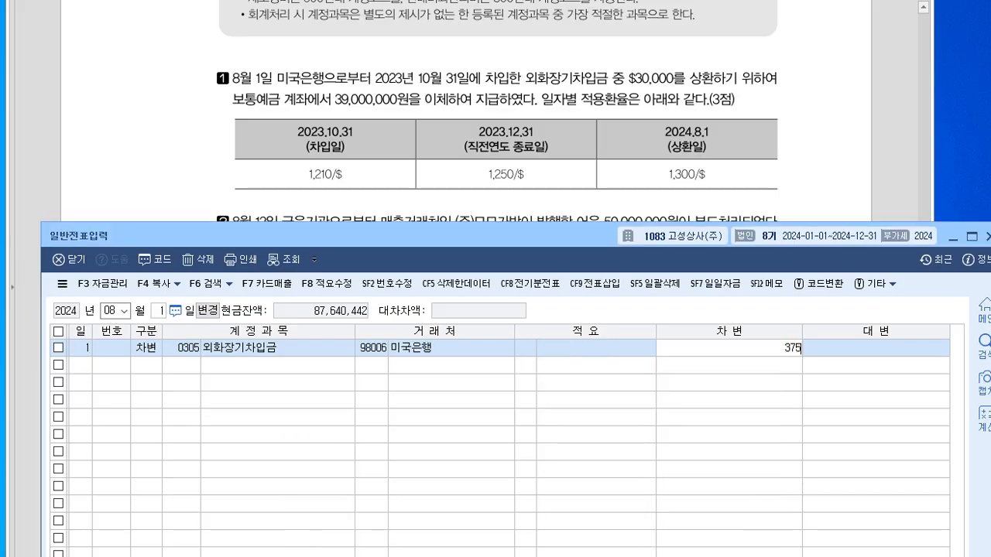
key(Return)
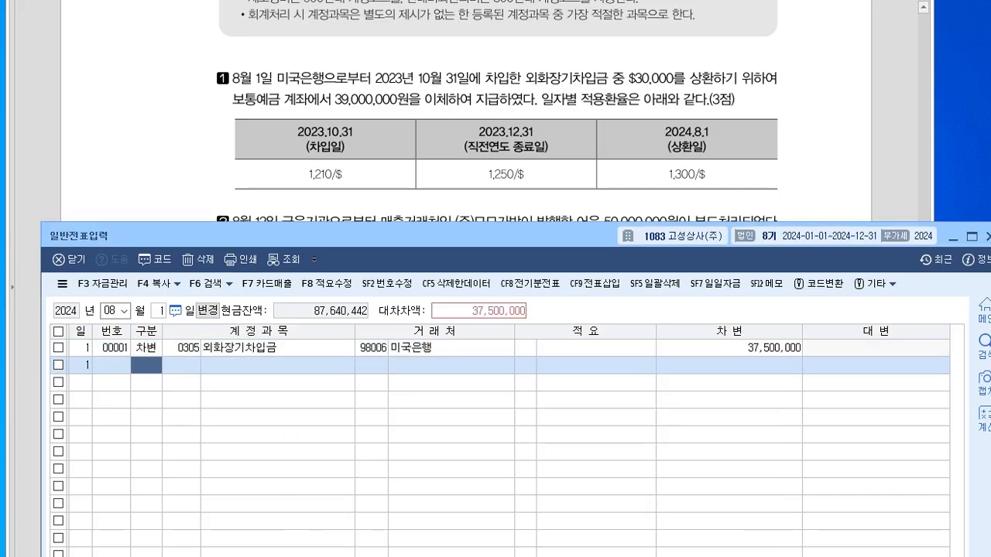
- Add a debit line for account 0952 외환차손 with no counterparty and an amount of 1,500,000
text(3)
key(Return)
text(0952)
key(Return)
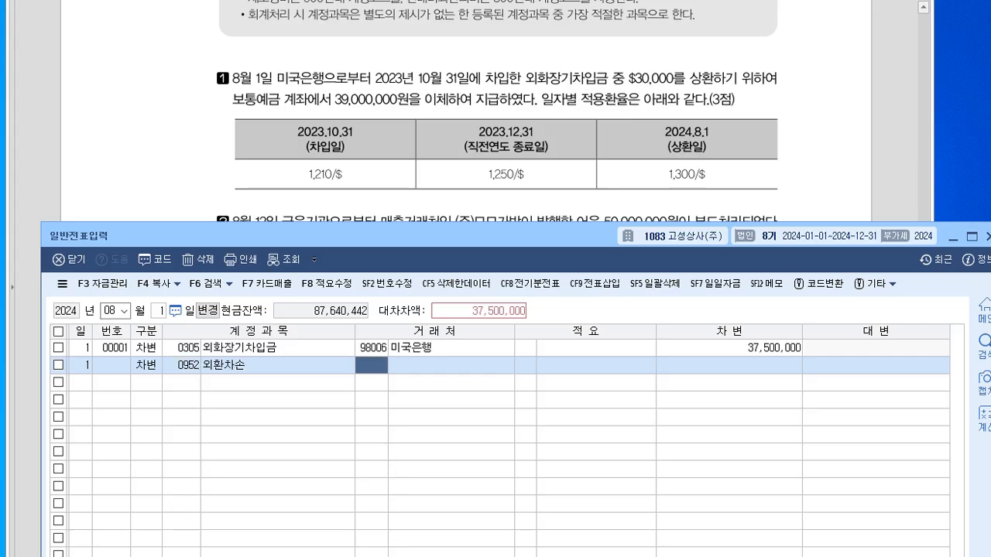
key(Return)
key(Return)
key(Return)
text(1500000)
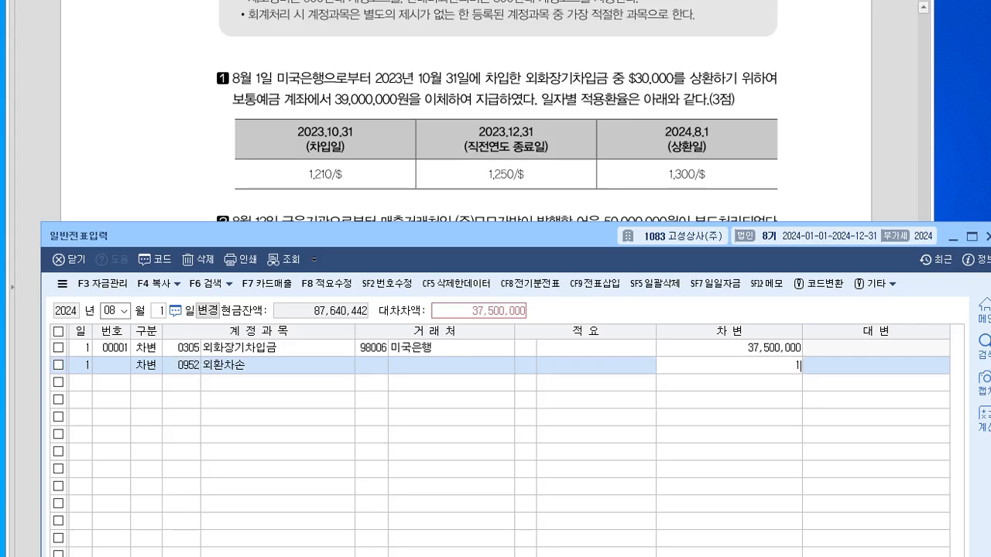
key(Return)
- Complete the August 1 slip with a credit line to 0103 보통예금 for 39,000,000
text(4)
key(Return)
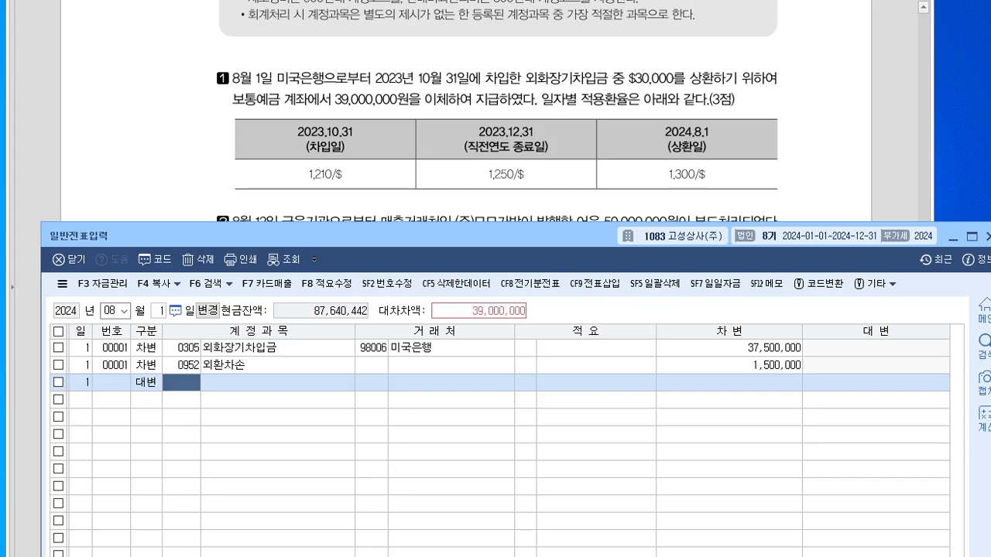
text(103)
key(Return)
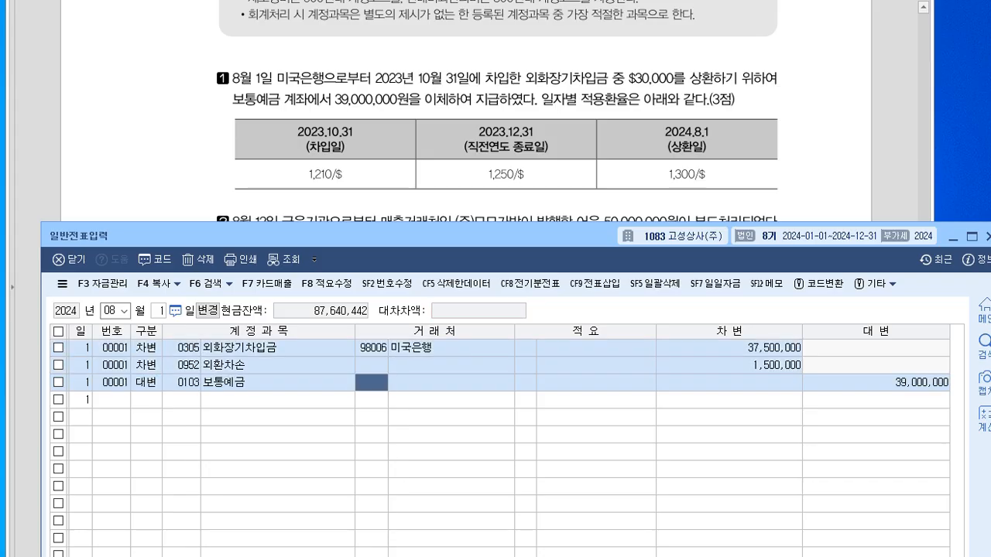
- Read sub-question 2 in the exam document, place the 일반전표입력 window beneath it, and open August 12
key(alt+Tab)
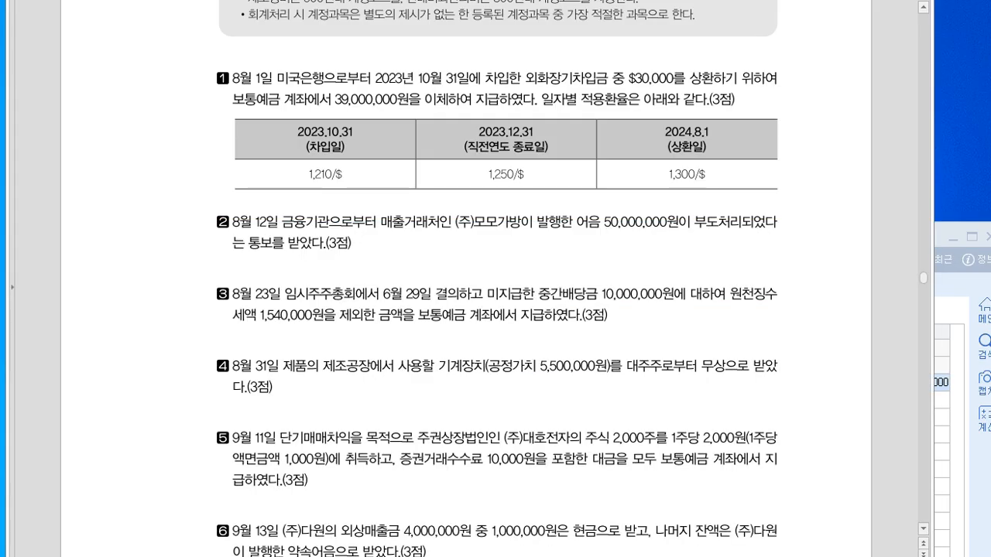
scroll(496, 279, down, 3)
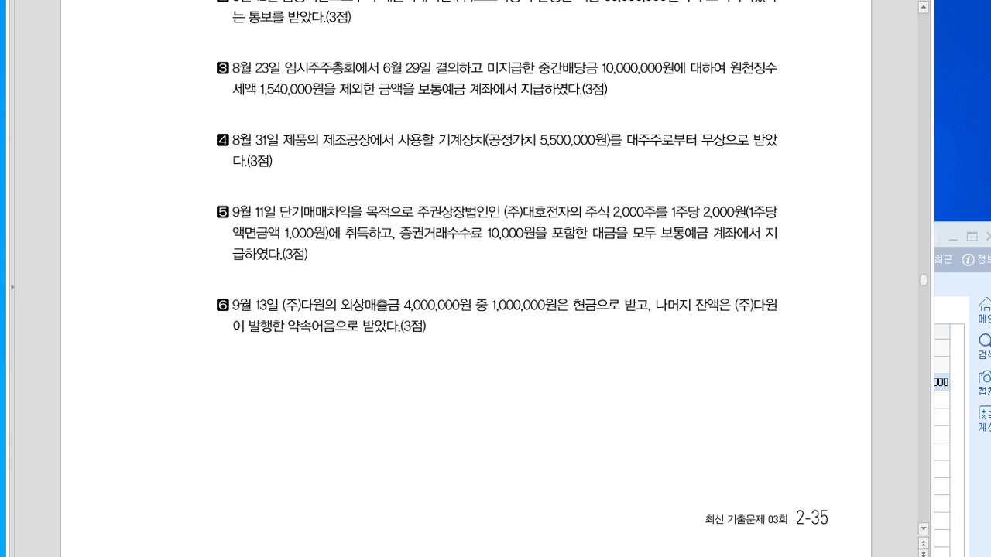
scroll(495, 279, up, 1)
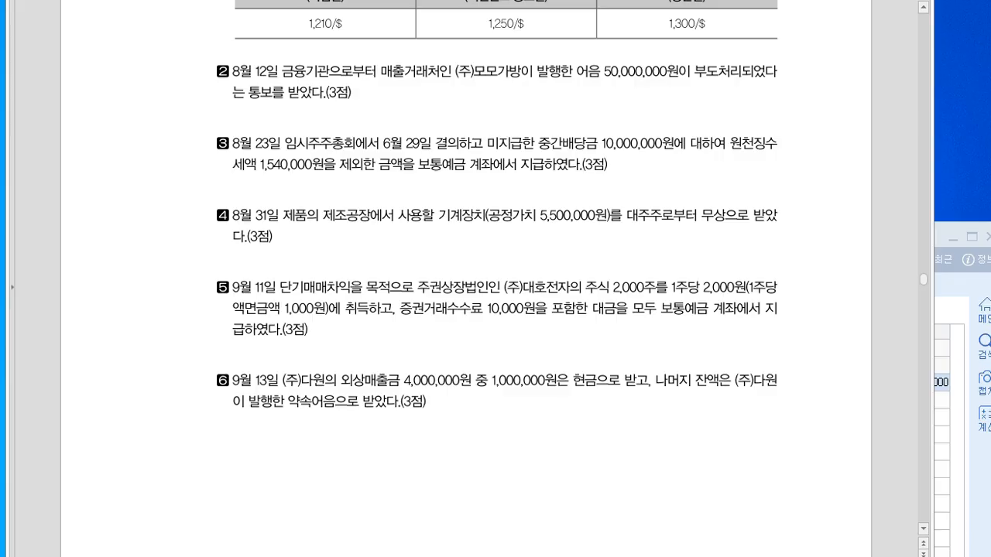
key(alt+Tab)
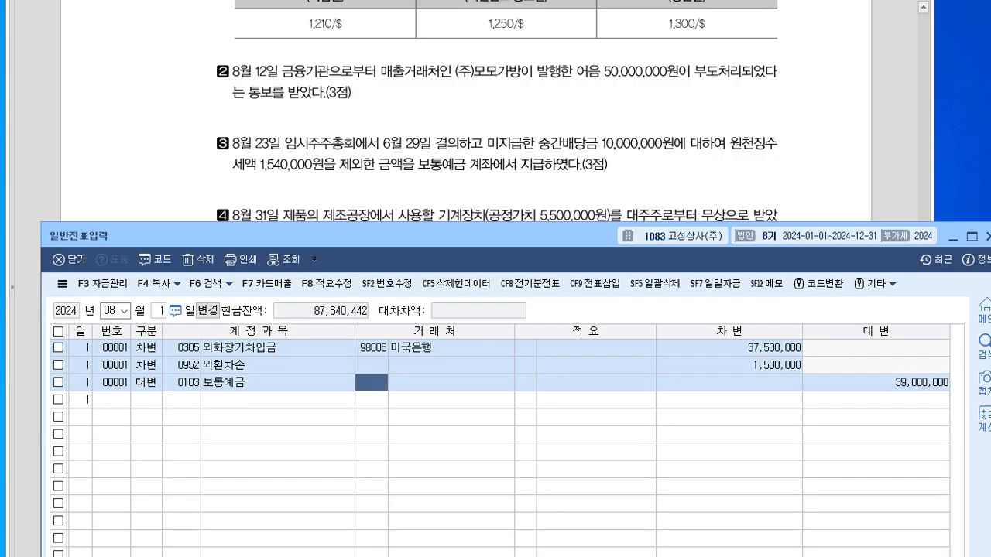
drag(364, 236, 345, 143)
key(Escape)
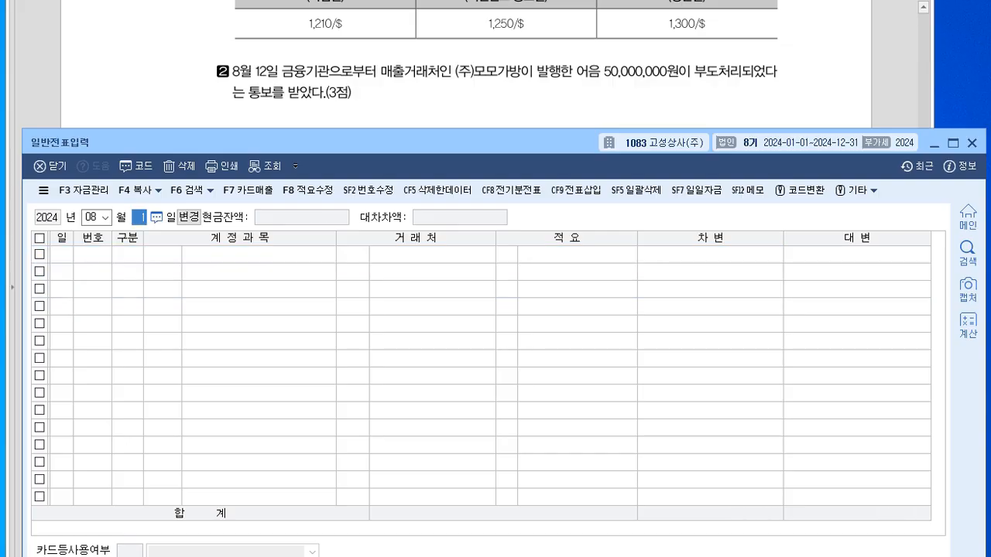
text(12)
key(Return)
- Enter the August 12 debit line: account 0246 부도어음과수표, counterparty (주)모모가방, amount 50,000,000
text(3)
key(Return)
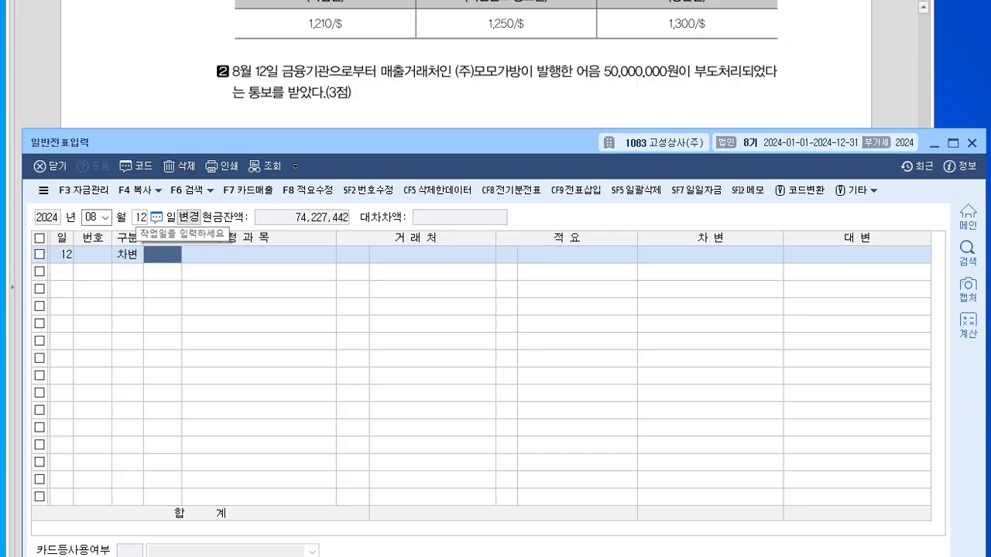
text(0246)
key(Return)
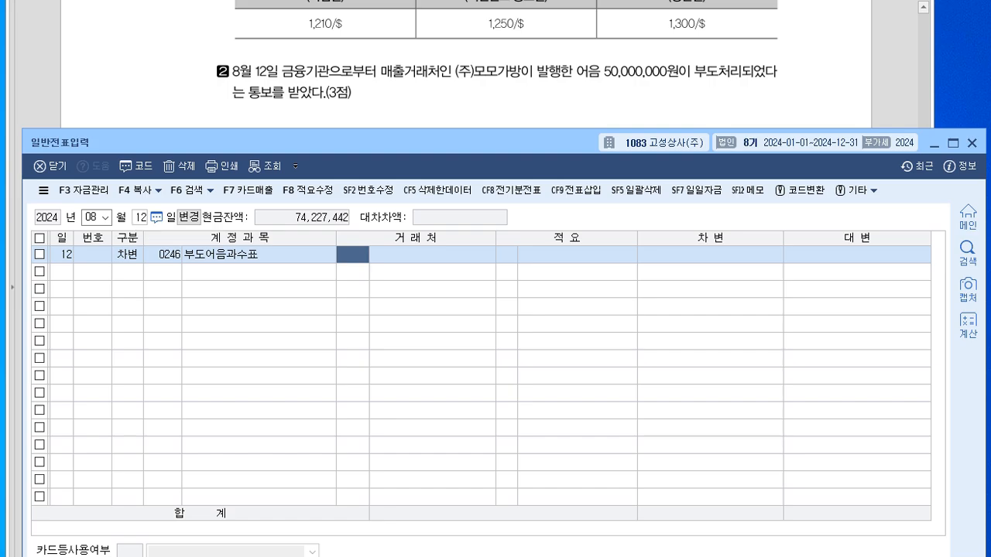
text(모모)
key(Return)
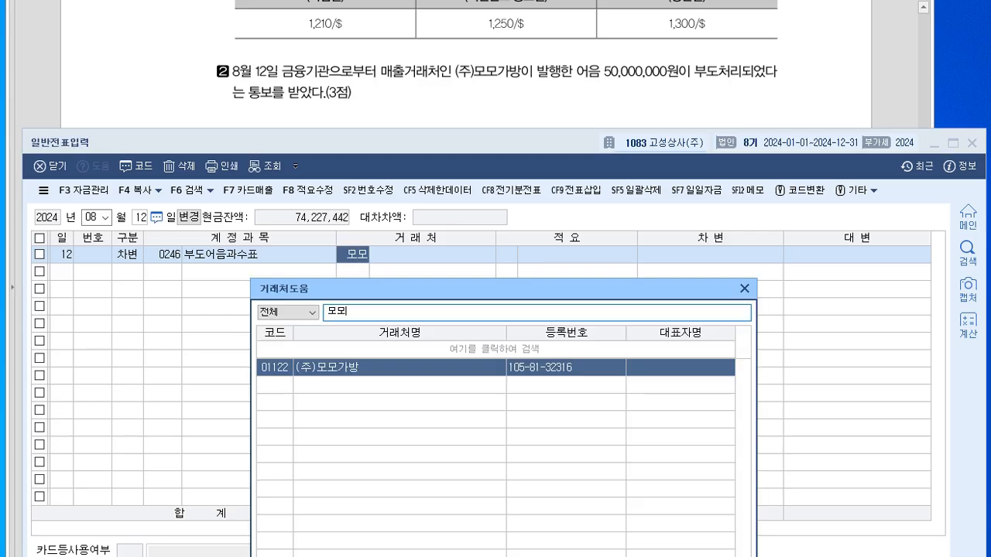
key(Return)
text(50000000)
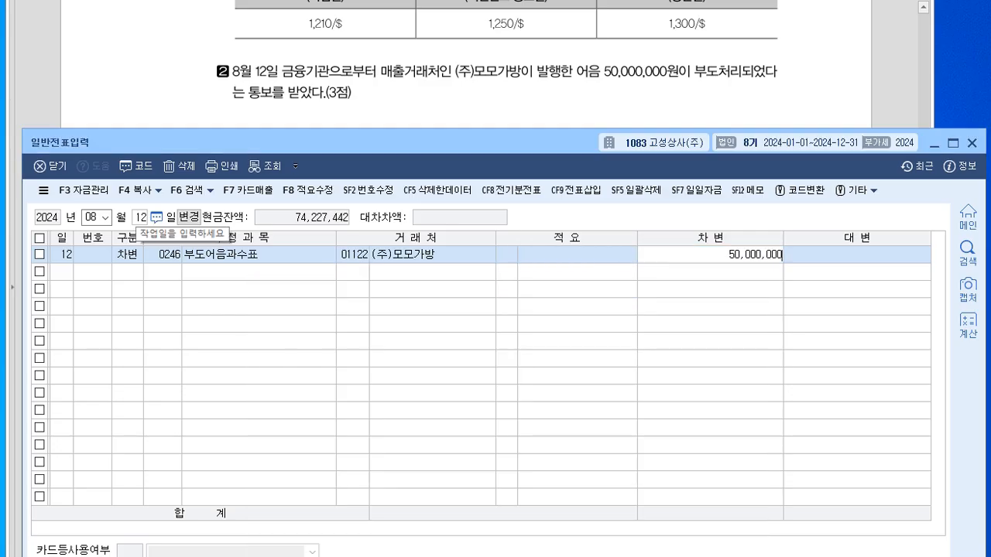
key(Return)
- Add the credit line for 0110 받을어음 with counterparty (주)모모가방 and amount 50,000,000
text(4)
key(Return)
text(110)
key(Return)
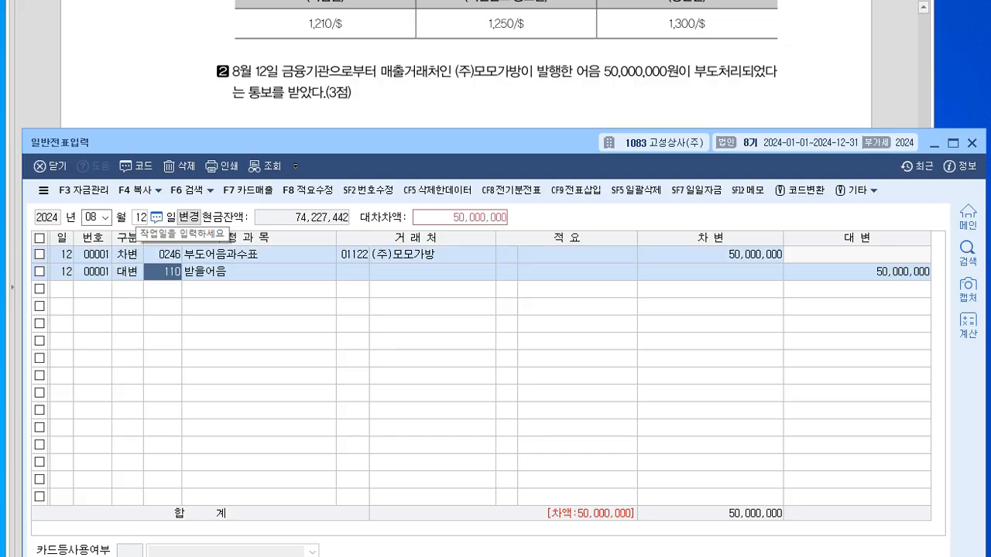
key(plus)
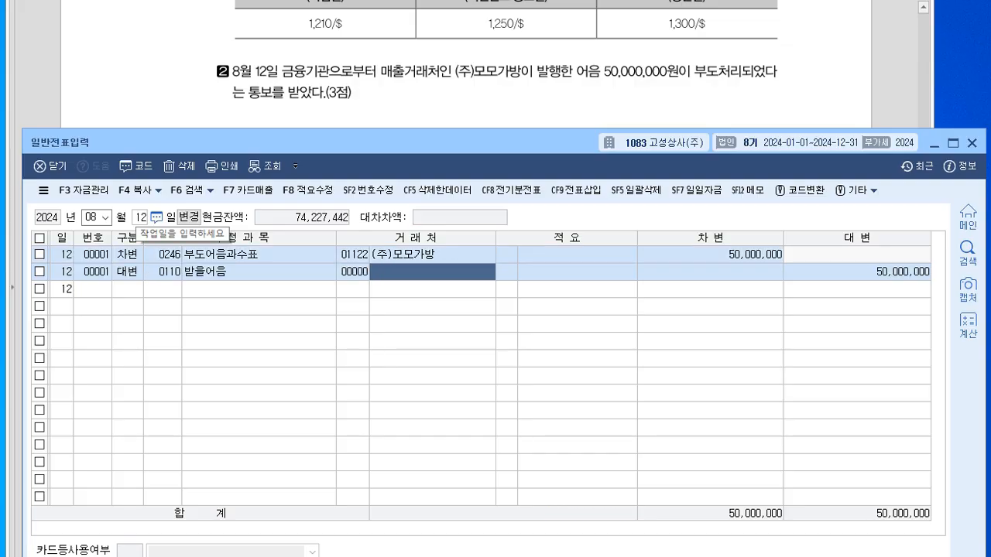
key(Return)
key(Return)
key(Return)
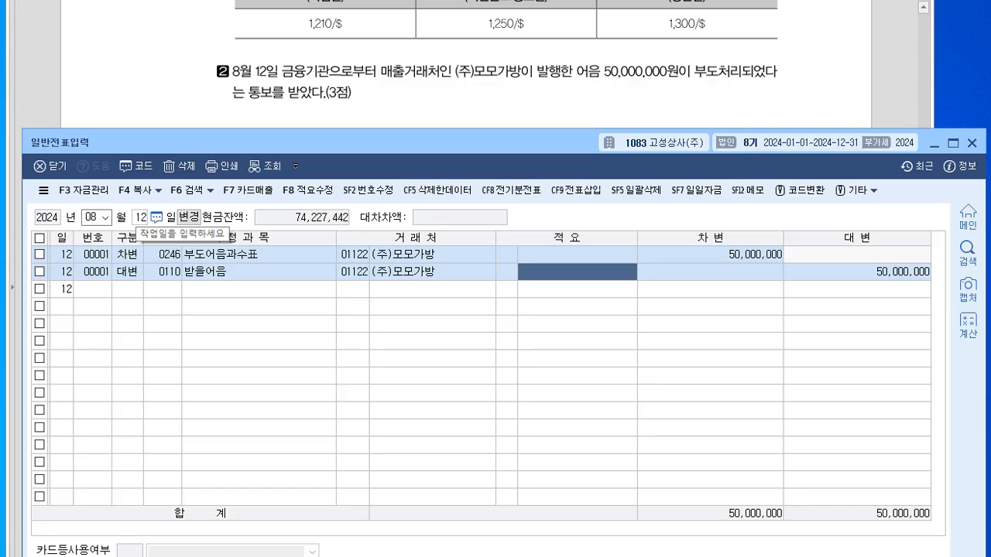
key(Return)
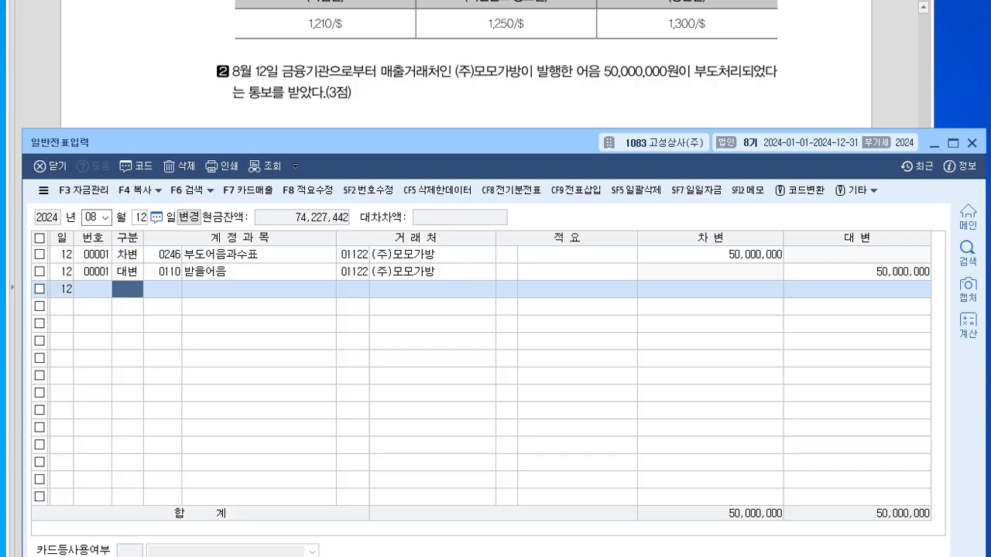
- Switch to sub-question 3 in the exam document, handwrite 미지급배당금 above 중간배당금, and mark it as the debit side
key(alt+Tab)
scroll(495, 279, down, 1)
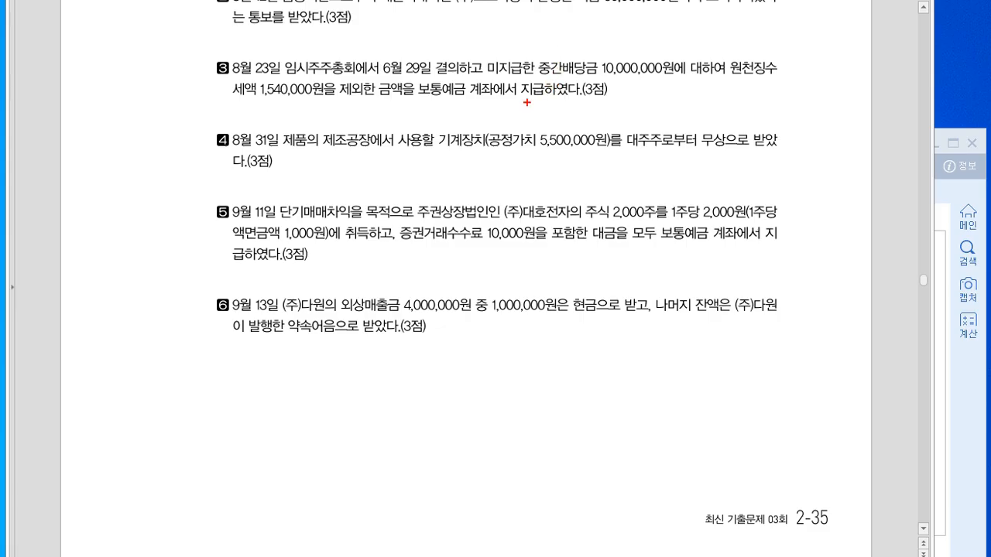
mouse_move(540, 46)
mouse_down()
mouse_move(584, 54)
mouse_move(623, 37)
mouse_move(627, 54)
mouse_move(639, 45)
mouse_move(637, 55)
mouse_up()
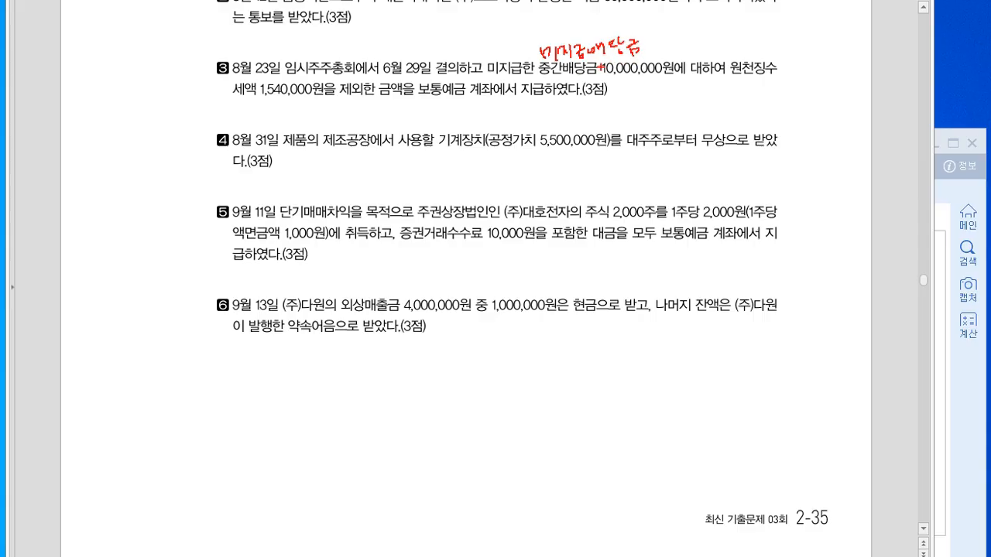
drag(532, 55, 469, 106)
drag(544, 98, 534, 140)
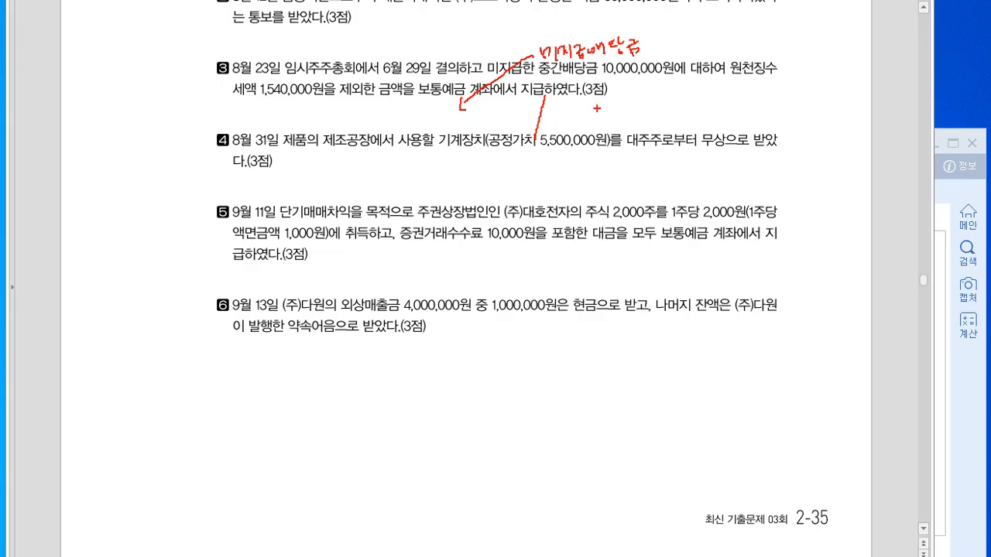
- Underline 1,540,000원 in sub-question 3, handwrite 예수금 and 보통예금 on the credit side, and clear the ink
drag(251, 94, 336, 96)
drag(582, 103, 581, 109)
drag(586, 103, 589, 111)
mouse_move(593, 102)
mouse_down()
mouse_move(594, 113)
mouse_move(607, 107)
mouse_move(613, 118)
mouse_move(619, 105)
mouse_move(624, 118)
mouse_up()
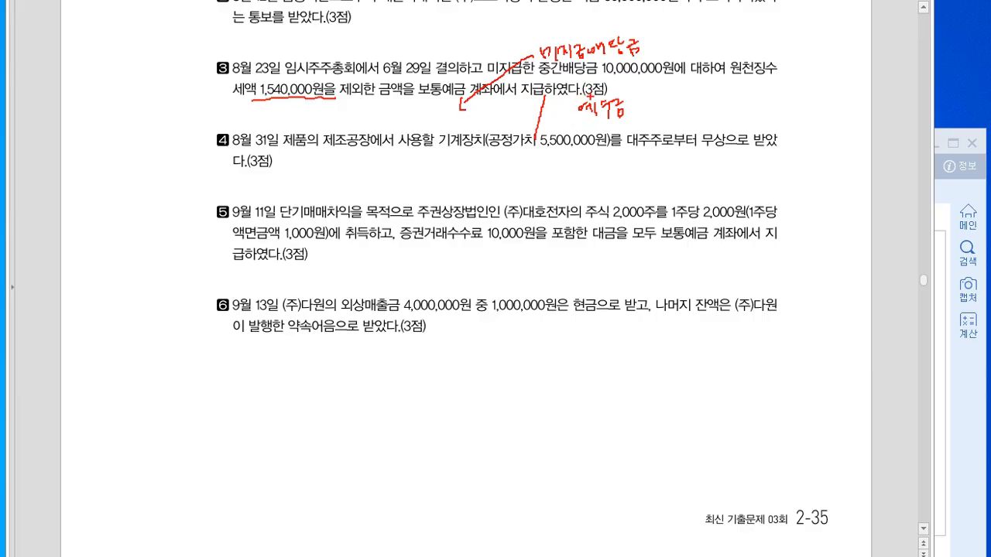
mouse_move(585, 125)
mouse_down()
mouse_move(591, 136)
mouse_move(628, 135)
mouse_move(633, 145)
mouse_move(641, 135)
mouse_up()
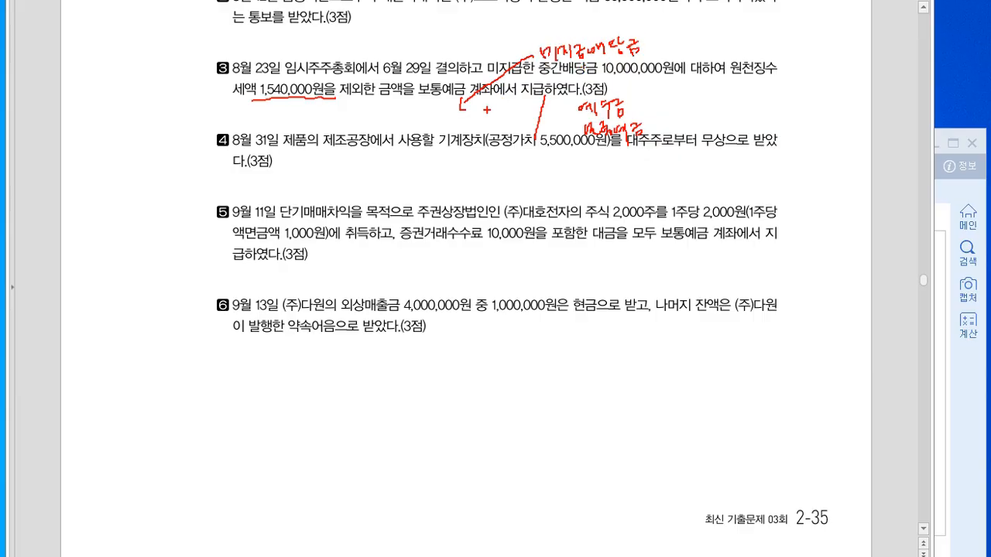
key(Escape)
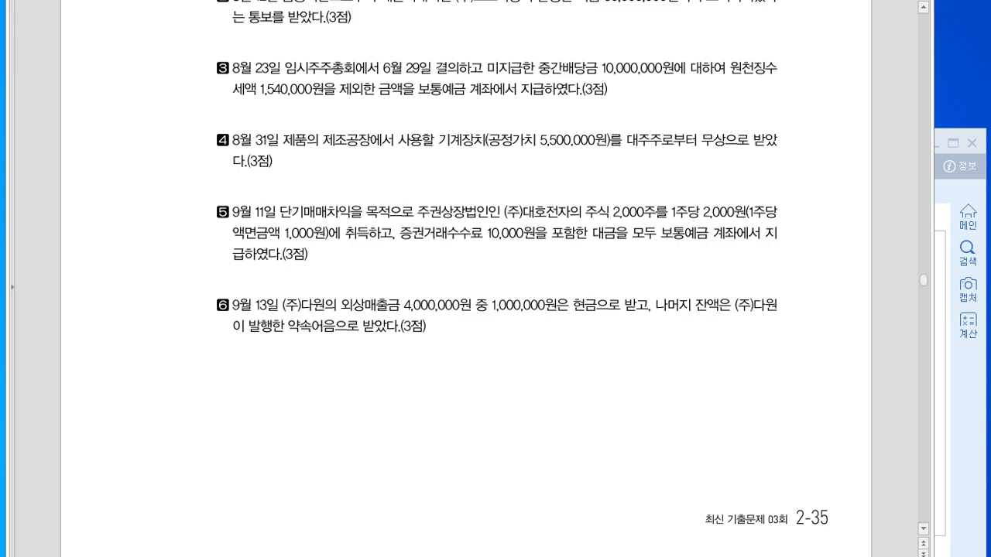
- Open August 23 in 일반전표입력 and enter the debit line: account 0265 미지급배당금, amount 10,000,000
key(alt+Tab)
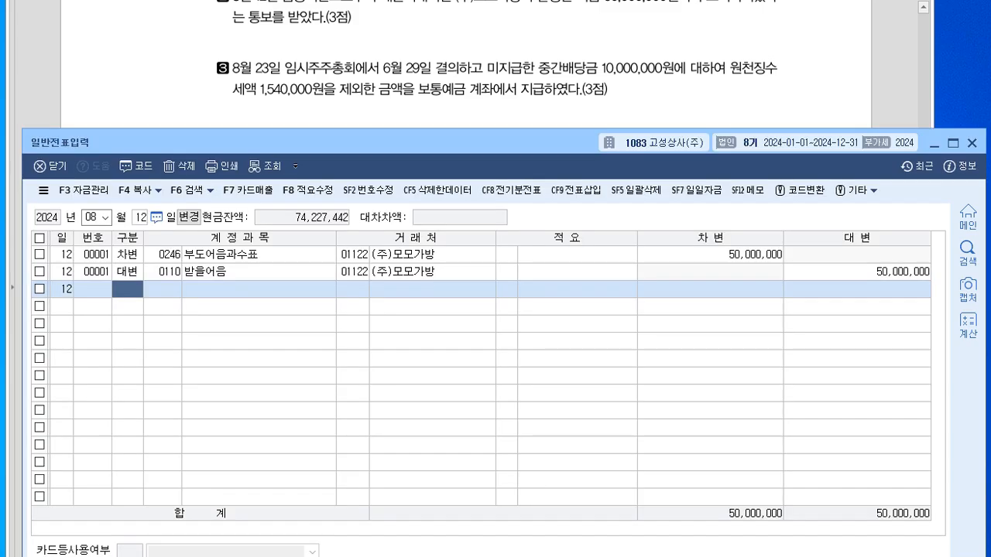
key(Escape)
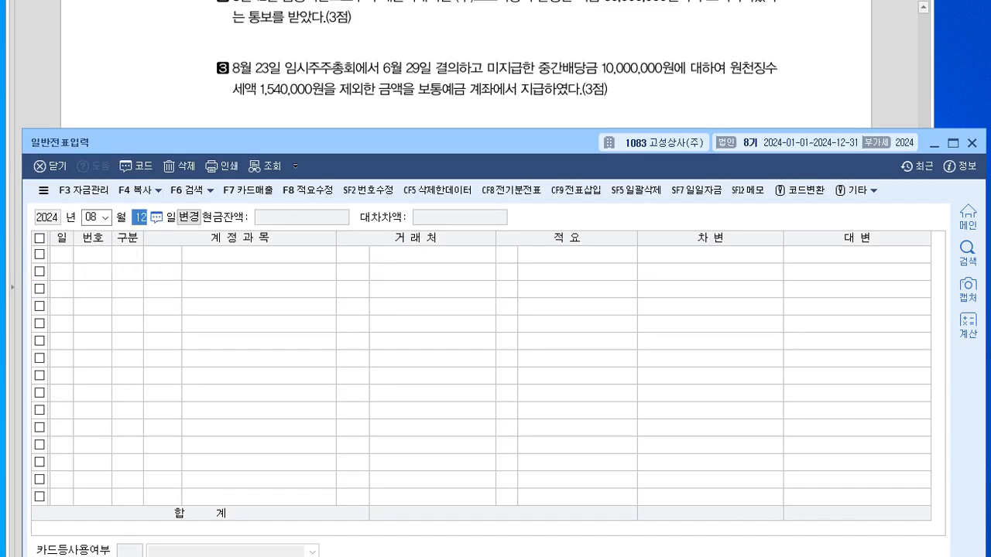
text(23)
key(Return)
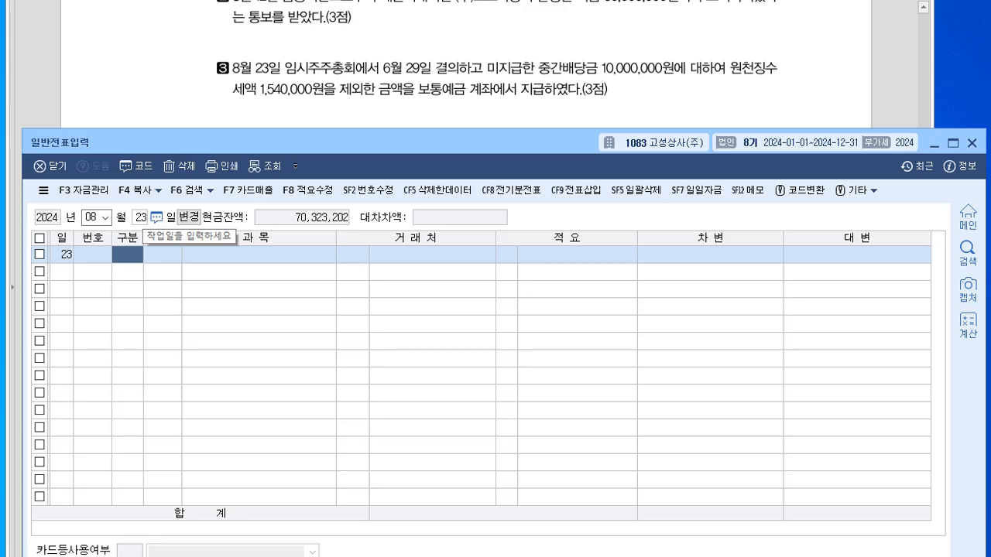
text(3)
key(Return)
text(265)
key(Return)
key(Return)
key(Return)
text(10000000)
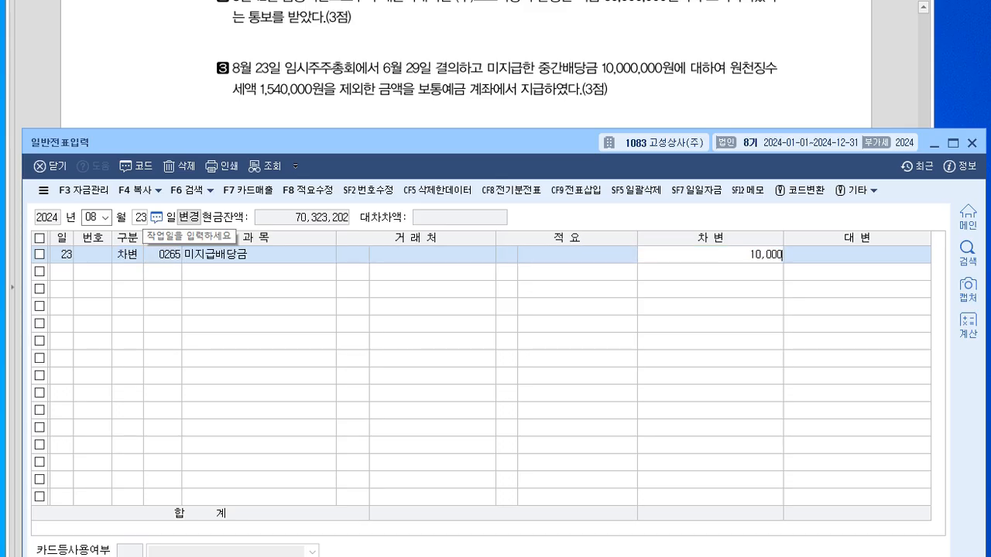
key(Return)
- Add the August 23 credit lines: 0254 예수금 for 1,540,000 and 0103 보통예금 for 8,460,000
text(4)
key(Return)
text(254)
key(Return)
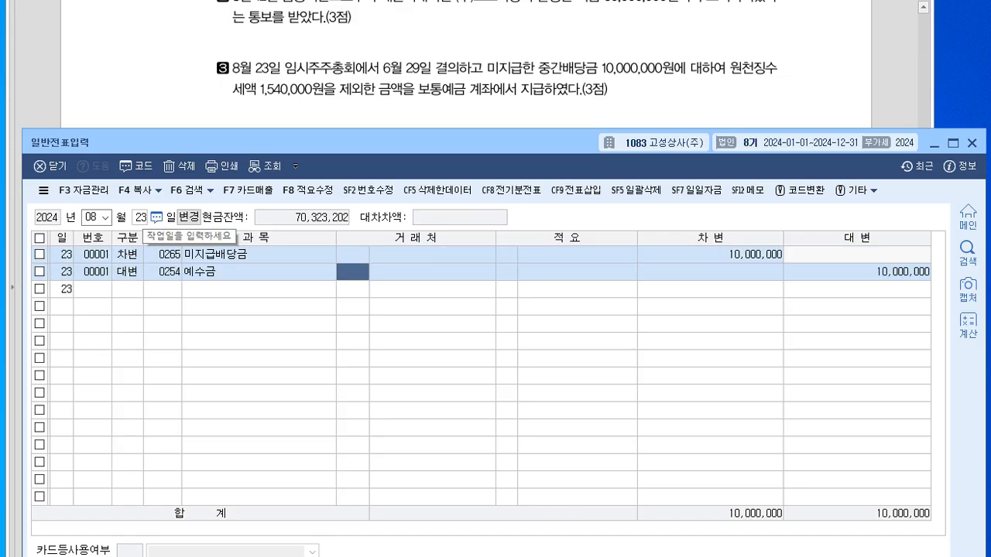
key(Return)
key(Return)
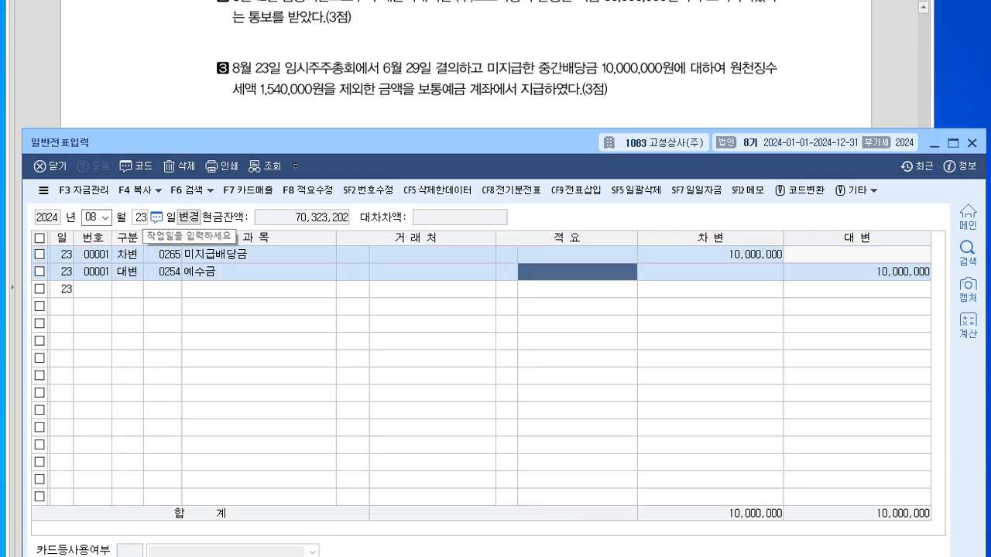
key(Return)
text(1540000)
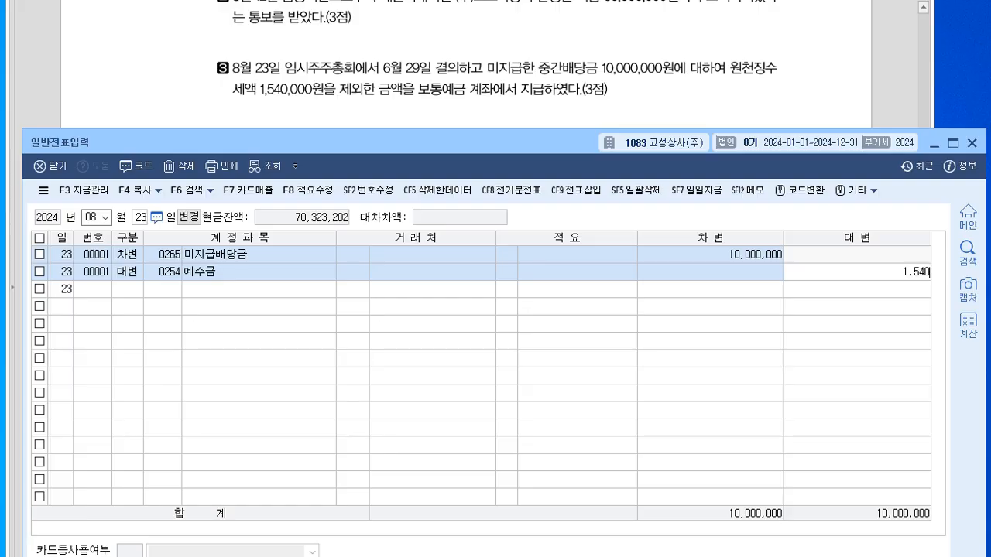
key(Return)
text(4103)
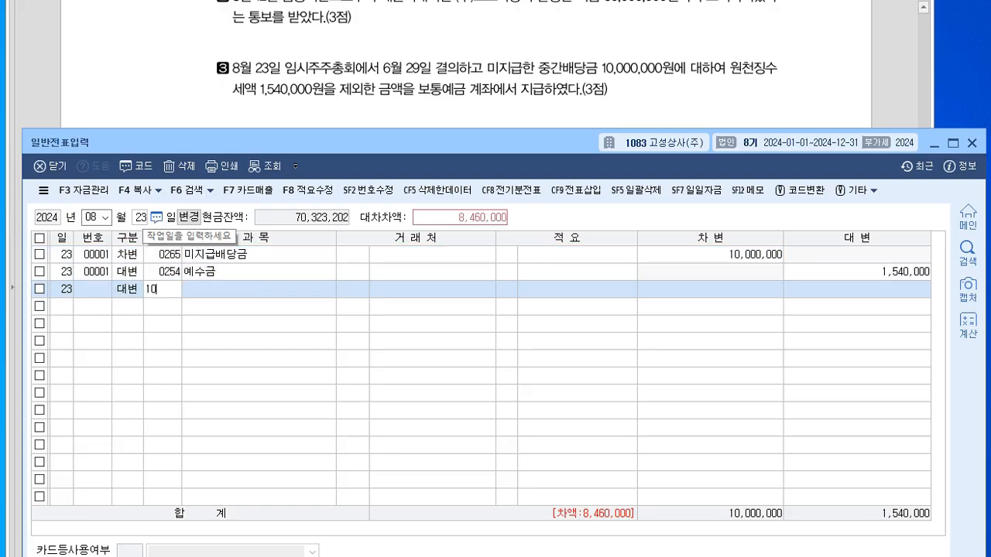
key(Return)
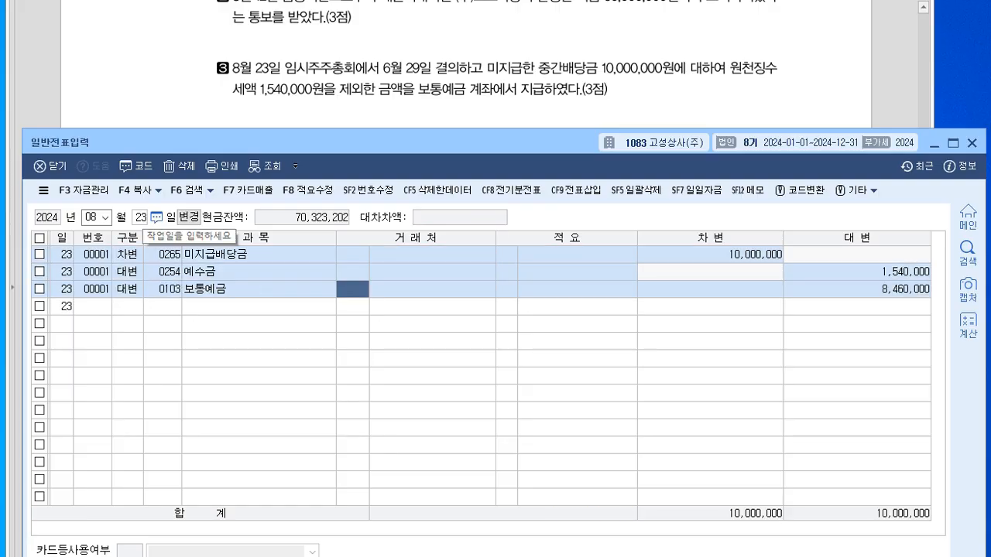
- Check sub-question 4 in the exam document and move the 일반전표입력 window higher on the screen
key(alt+Tab)
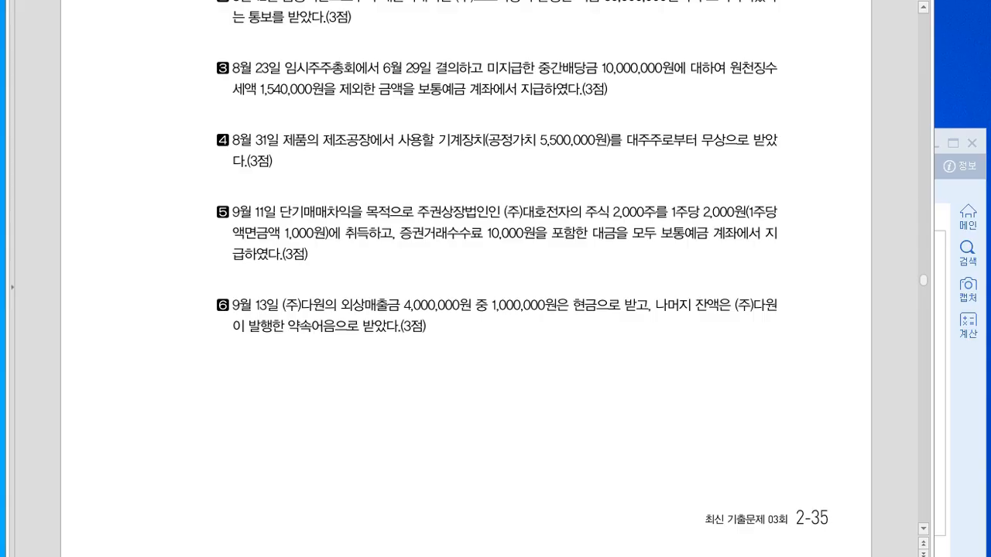
key(alt+Tab)
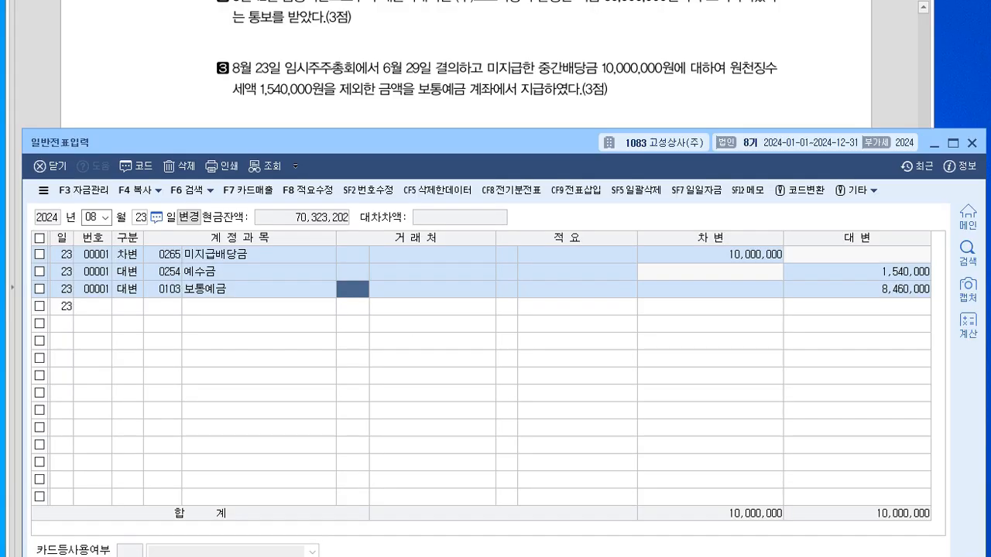
drag(349, 142, 351, 206)
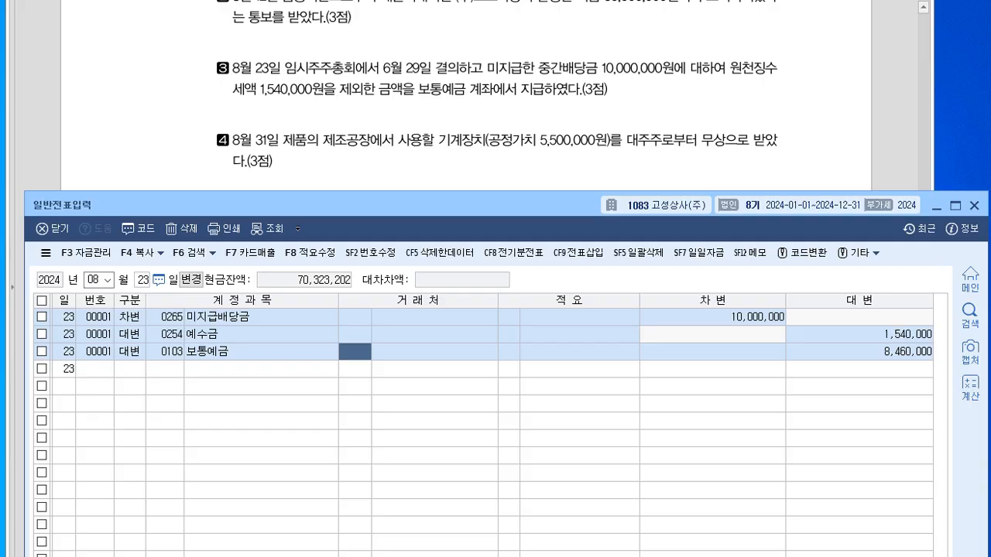
drag(351, 205, 338, 52)
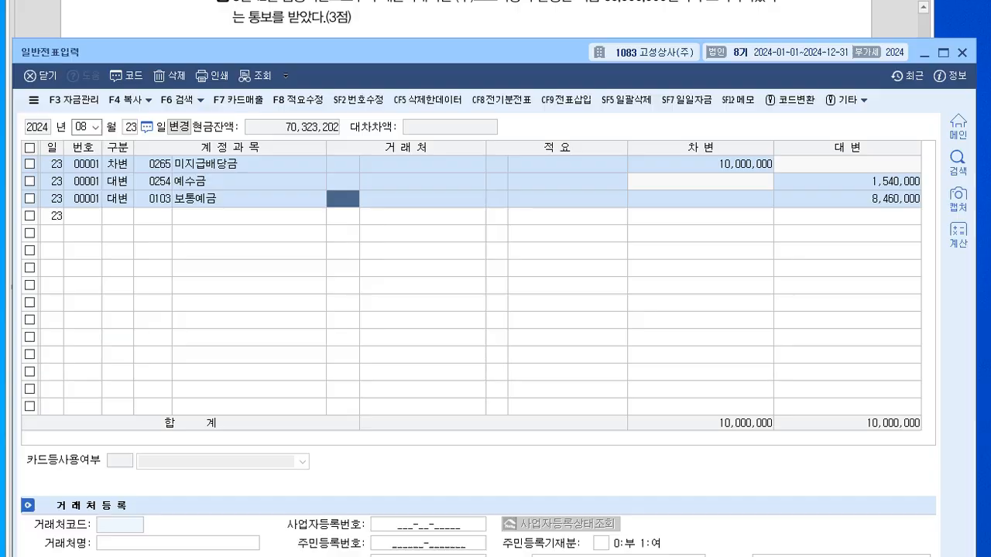
- Change the voucher day to August 31 and enter the debit line: account 0206 기계장치, amount 5,500,000
key(Escape)
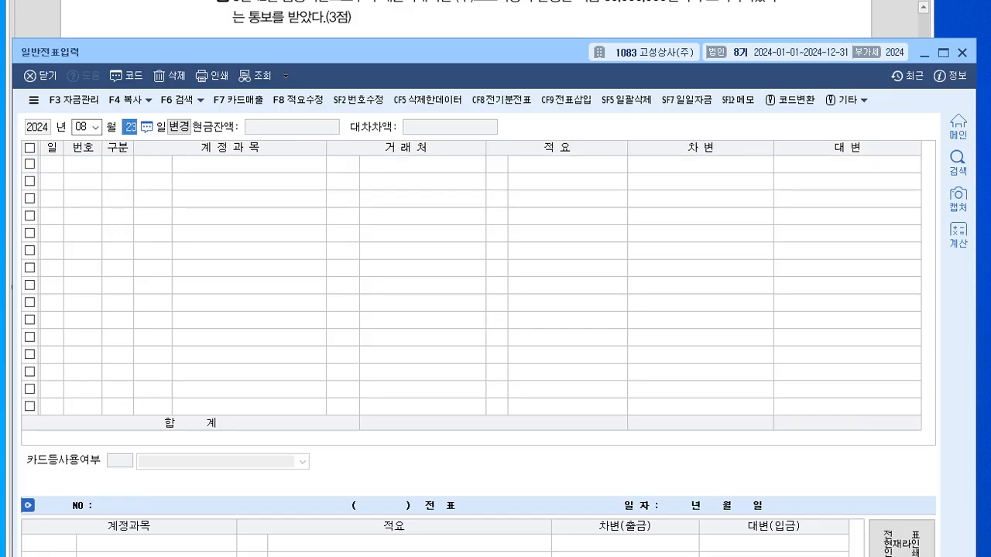
text(31)
key(Return)
text(3)
key(Return)
text(0206)
key(Return)
key(Return)
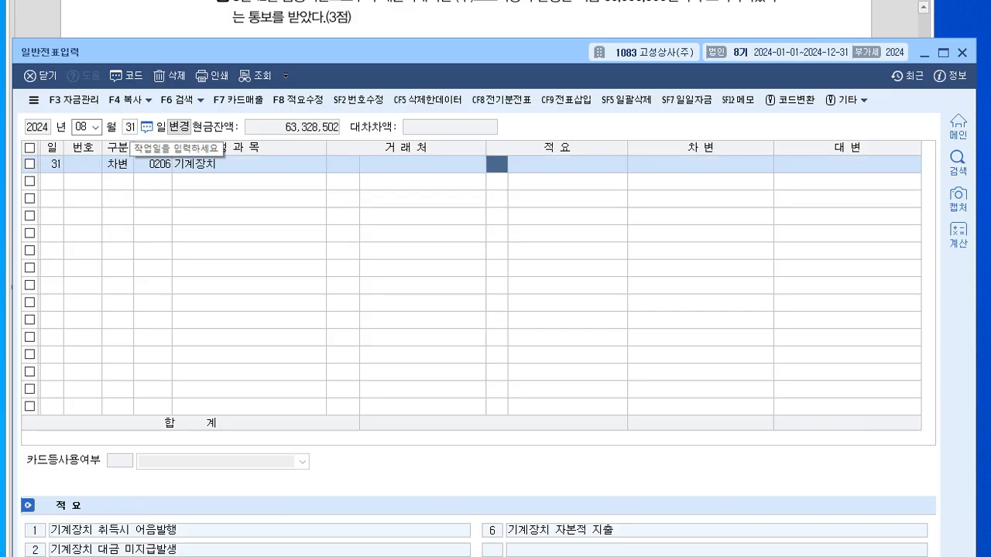
key(Return)
key(Return)
text(5500000)
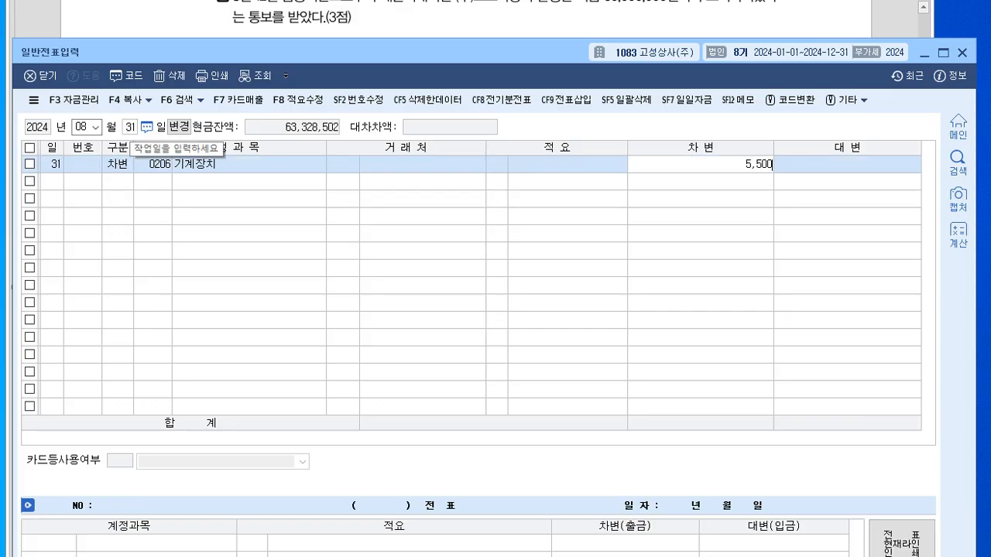
key(Return)
- Add the August 31 credit line for account 0917 자산수증이익 with amount 5,500,000
text(4)
key(Return)
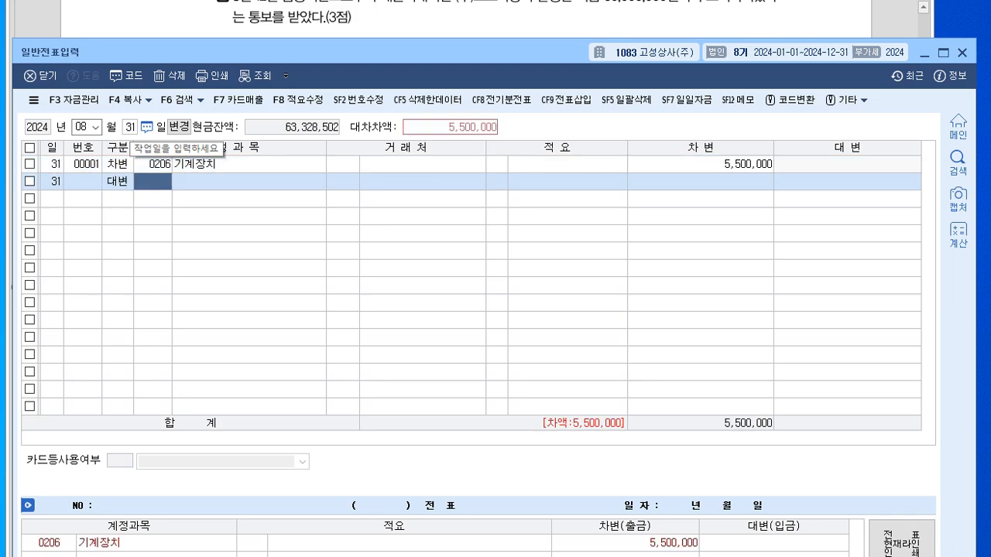
text(0917)
key(Return)
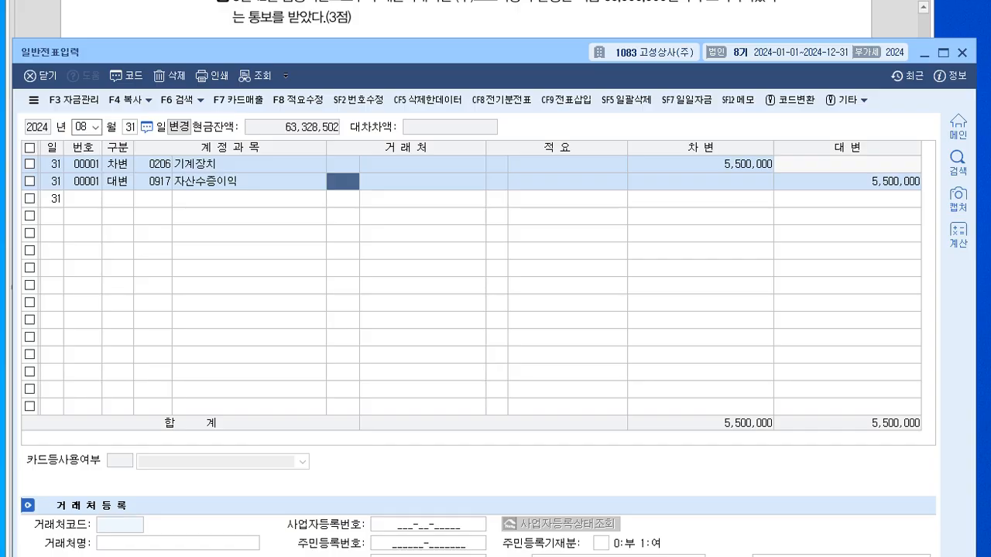
- Switch to sub-question 5 in the exam document, underline 2,000원, and handwrite 단기매매증권 above the shares
key(alt+Tab)
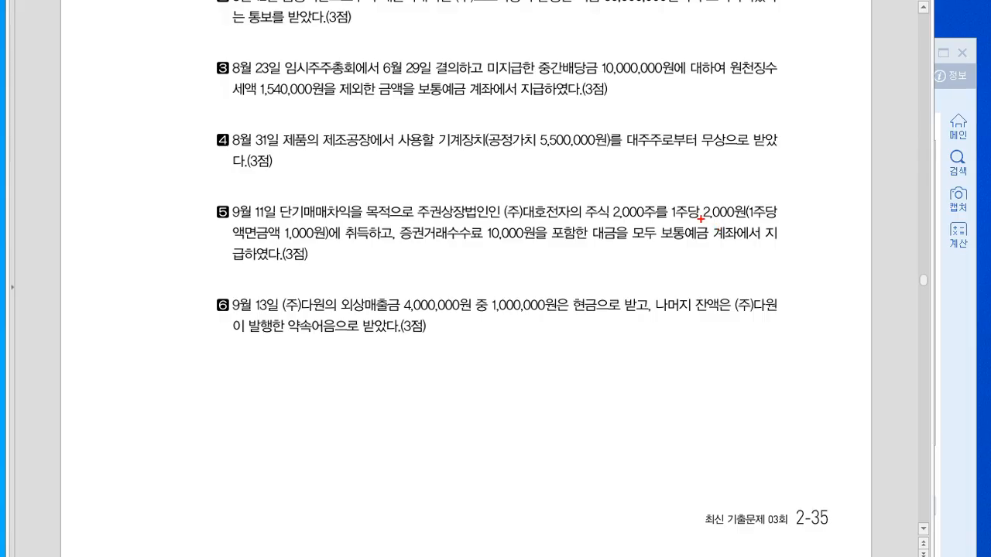
drag(696, 223, 745, 223)
mouse_move(525, 197)
mouse_down()
mouse_move(608, 193)
mouse_move(610, 202)
mouse_move(616, 194)
mouse_up()
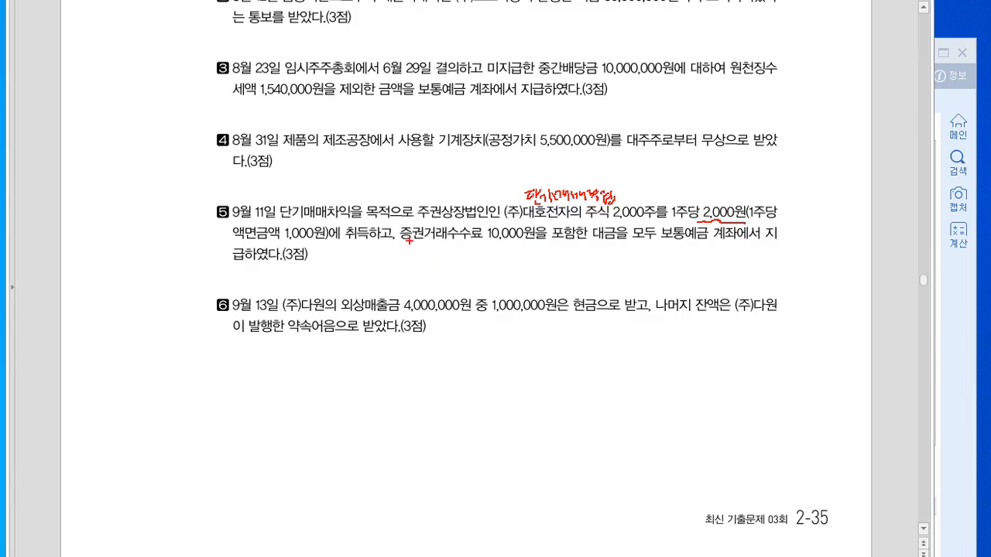
- Underline 증권거래수수료 10,000원 in sub-question 5 and handwrite 수수료비용 beneath it
drag(400, 245, 530, 246)
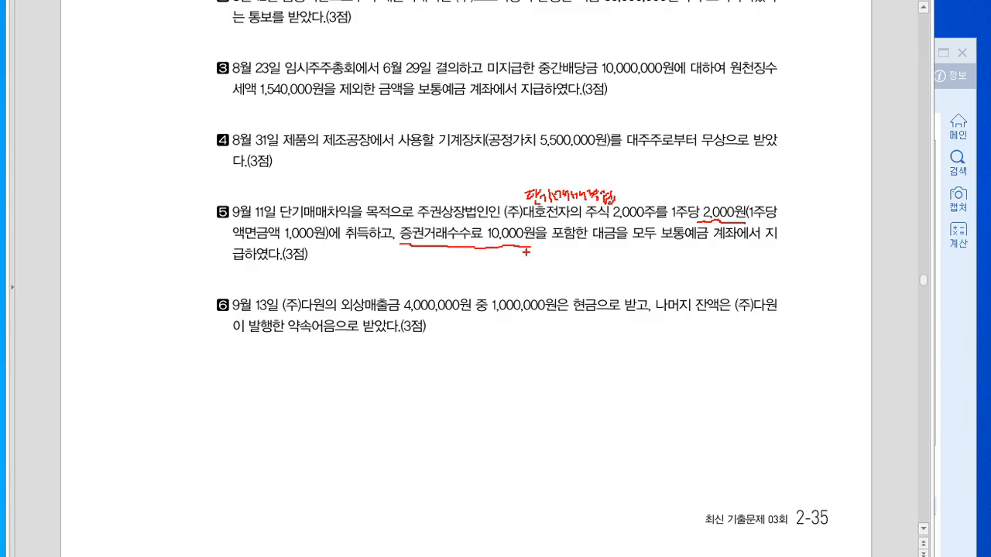
drag(462, 250, 466, 261)
drag(469, 250, 470, 266)
mouse_move(472, 250)
mouse_down()
mouse_move(473, 267)
mouse_move(491, 256)
mouse_move(494, 268)
mouse_move(522, 268)
mouse_move(501, 264)
mouse_up()
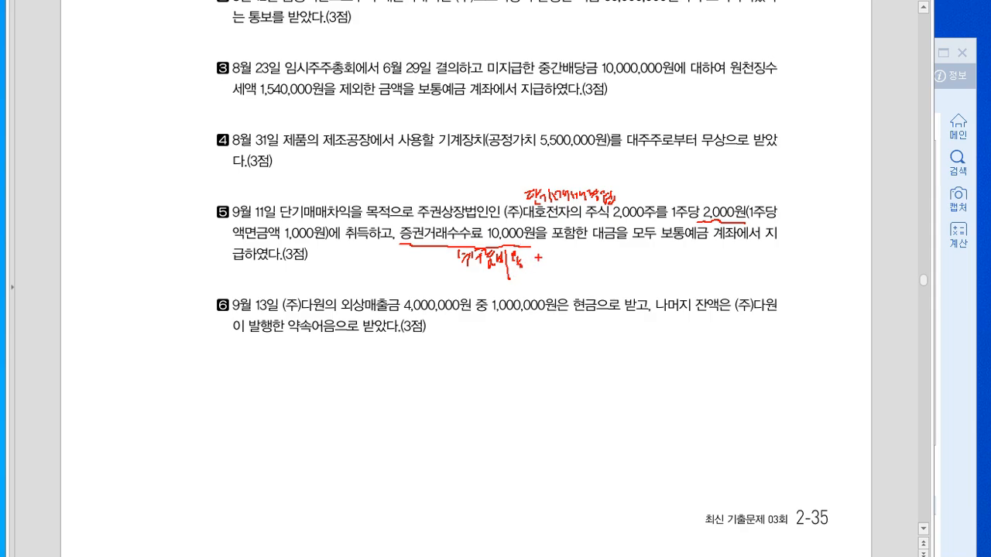
- Handwrite (영업외비용) beside 수수료비용, mark 보통예금, and clear the ink from the exam page
drag(535, 248, 540, 261)
drag(545, 252, 554, 253)
mouse_move(555, 248)
mouse_down()
mouse_move(555, 262)
mouse_move(615, 265)
mouse_up()
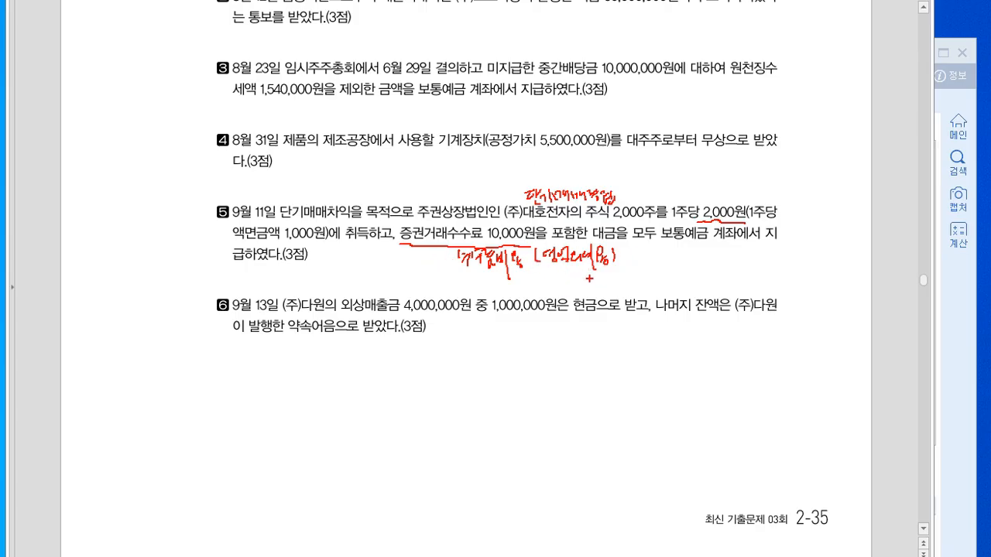
mouse_move(424, 259)
mouse_down()
mouse_move(422, 274)
mouse_move(442, 259)
mouse_move(454, 269)
mouse_up()
drag(686, 243, 681, 249)
key(Escape)
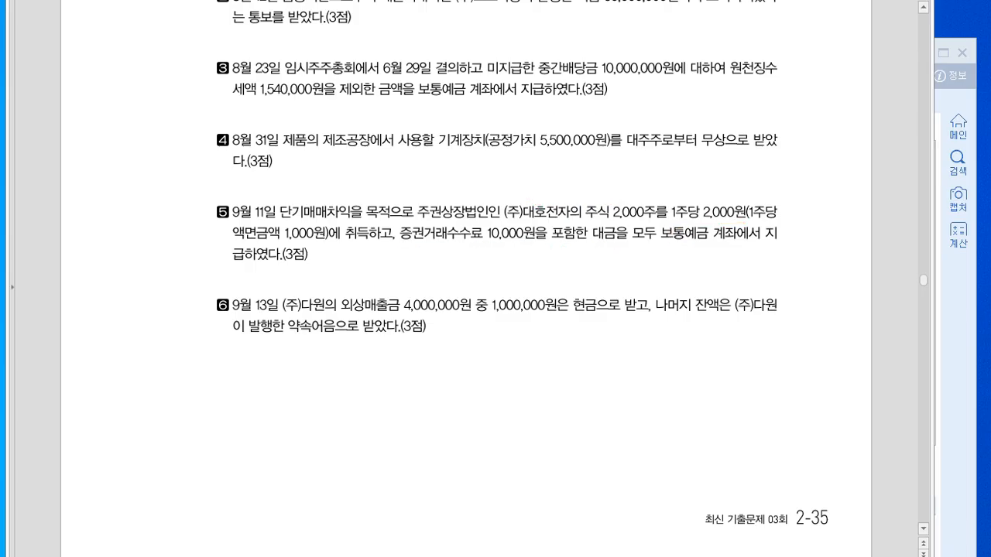
scroll(495, 278, down, 3)
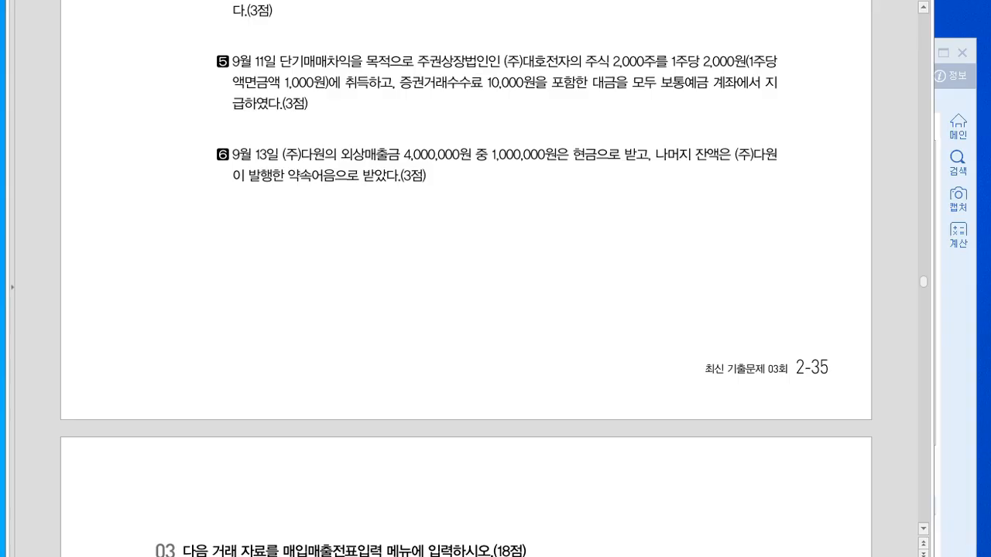
- Return to 일반전표입력 and set the voucher date to September 11
key(alt+Tab)
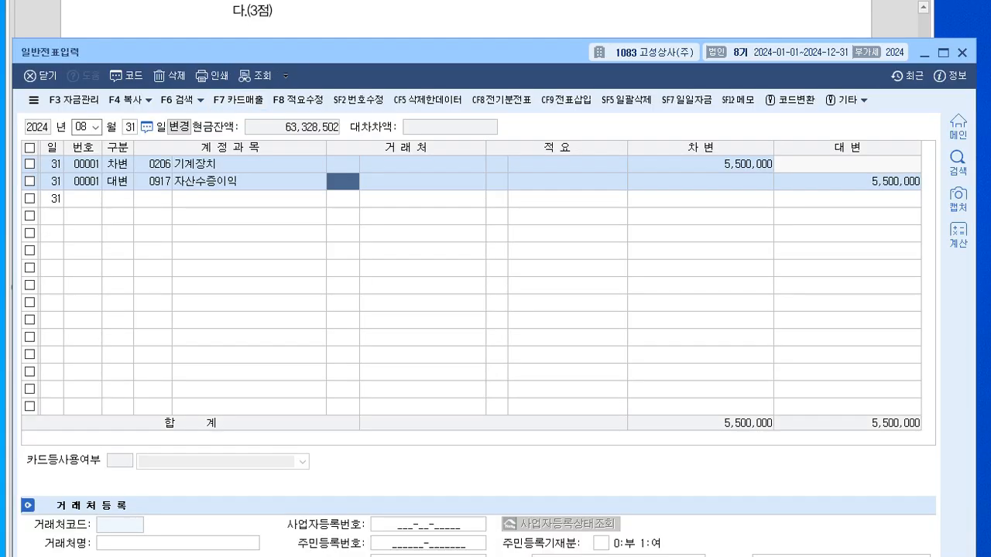
key(Escape)
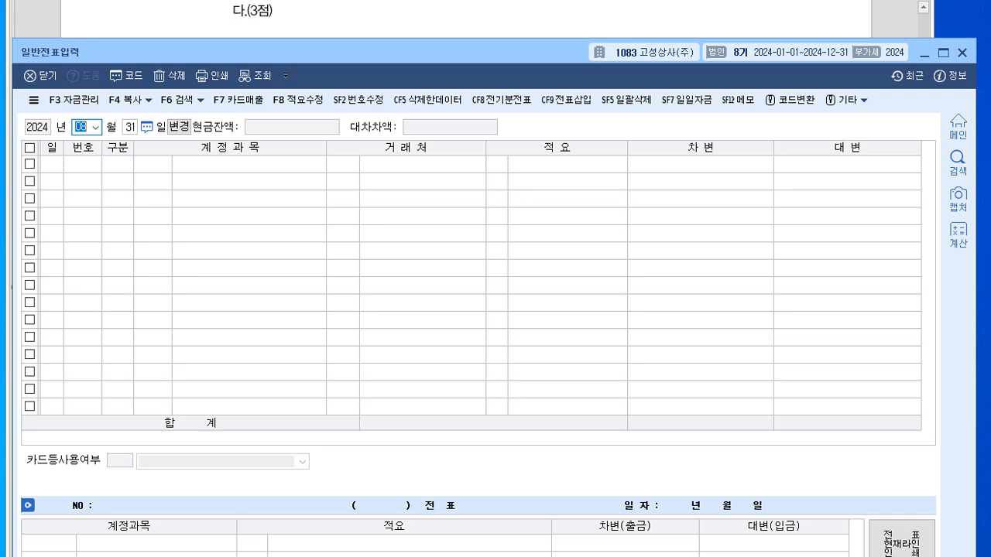
text(09)
key(Return)
text(11)
key(Return)
- Enter the September 11 debit line: account 0107 단기매매증권, amount 4,000,000
text(3)
key(Return)
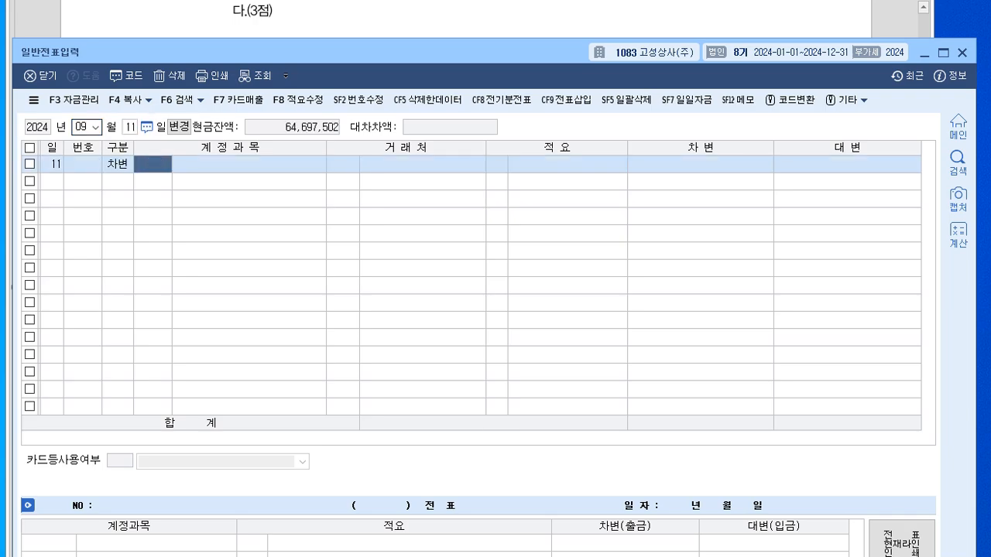
text(107)
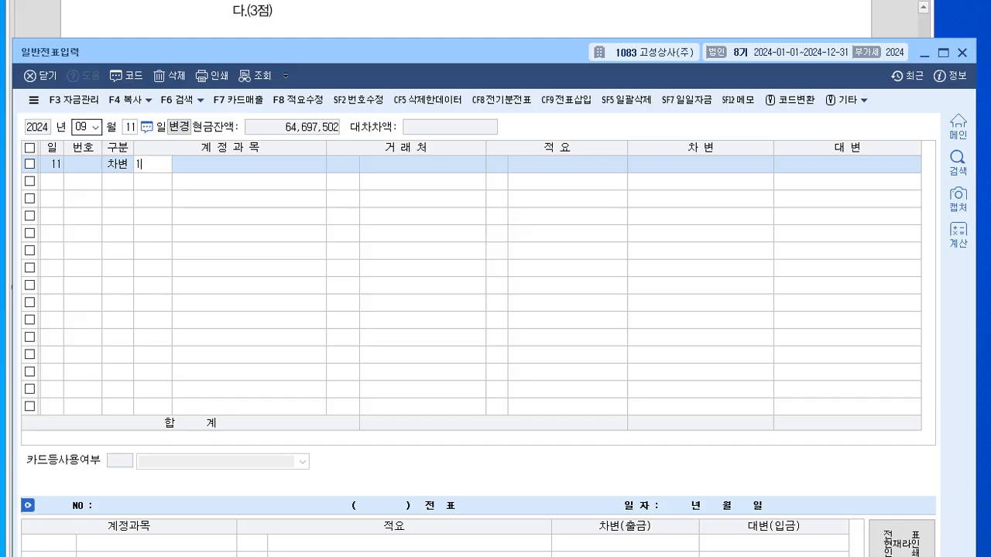
key(Return)
key(Return)
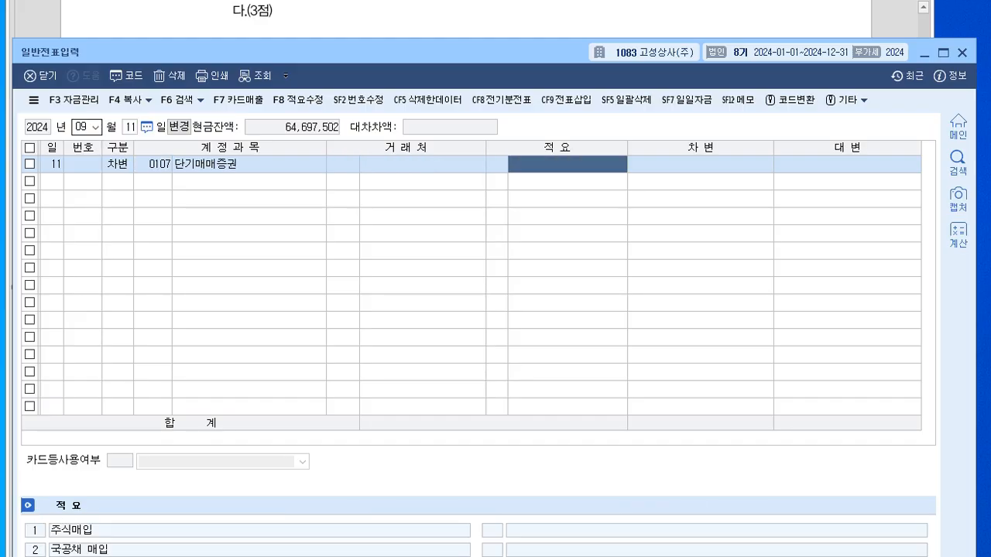
key(Return)
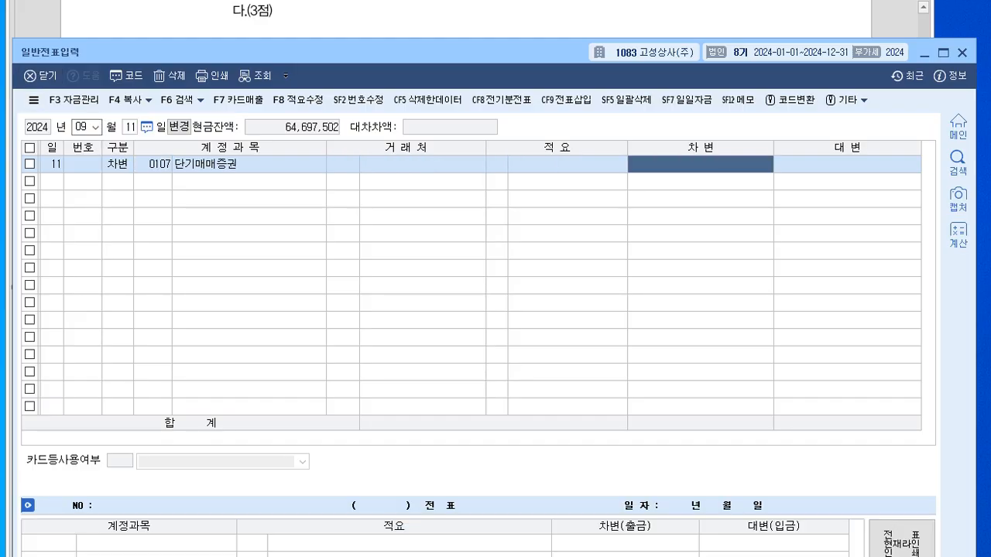
drag(87, 52, 90, 116)
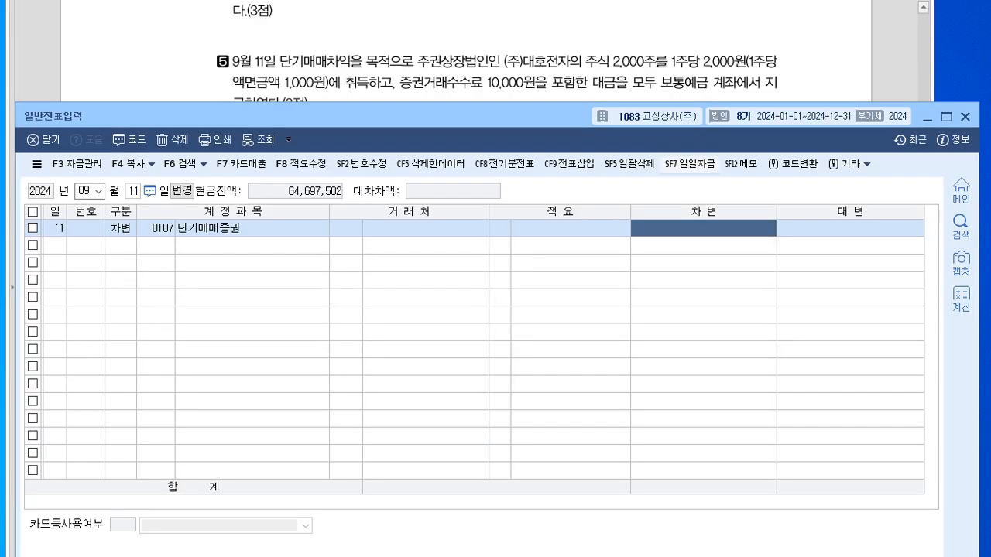
text(4000000)
key(Return)
- Start a second debit line on the September 11 voucher and look up accounts matching 수수료
text(4)
key(Return)
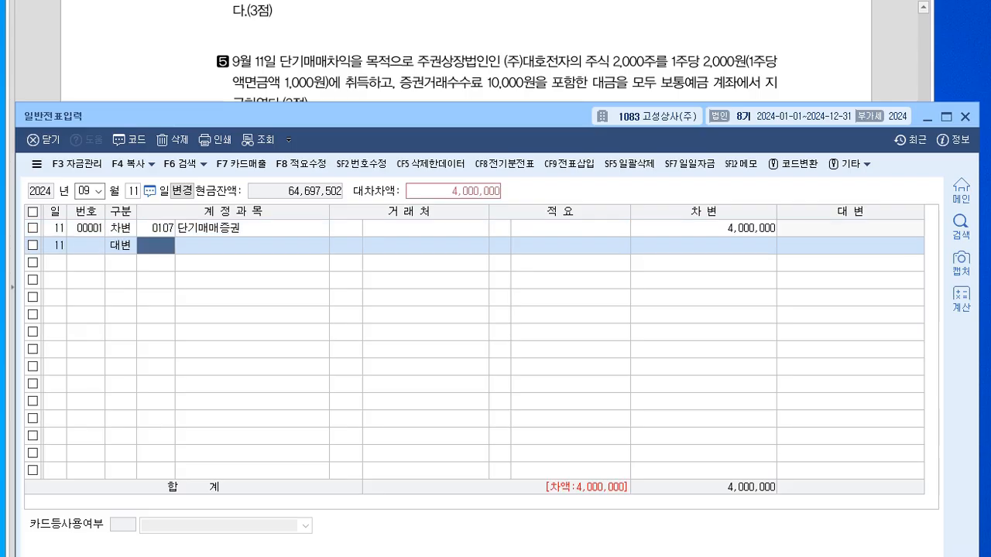
key(Left)
text(3)
key(Return)
text(수수)
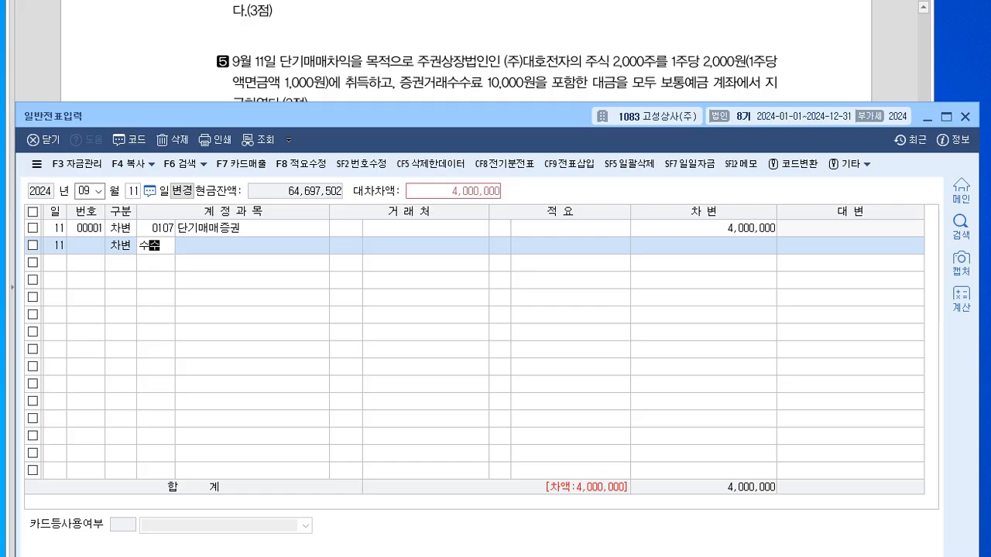
text(료)
key(Return)
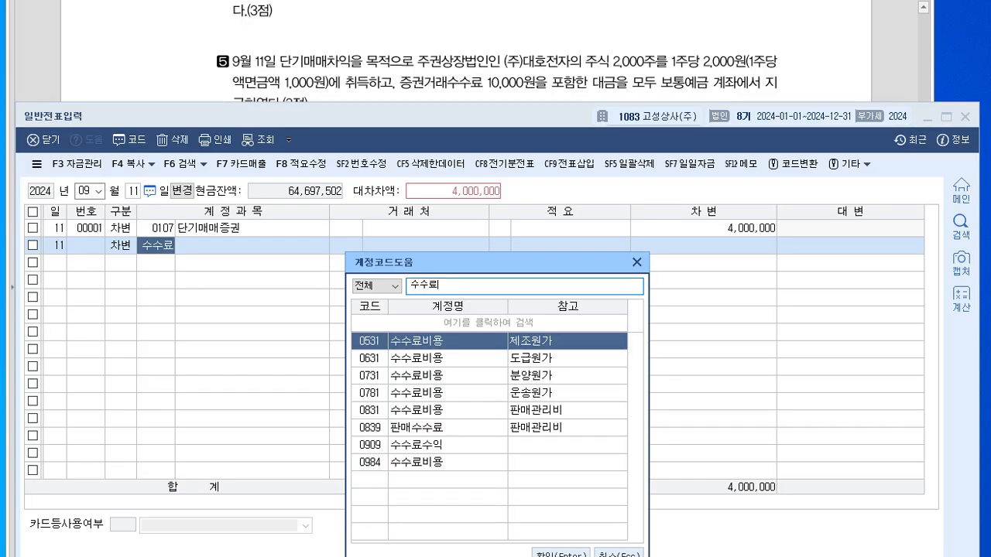
- Choose account 0984 수수료비용 for the second debit line and set its amount to 10,000
drag(495, 263, 475, 96)
click(410, 296)
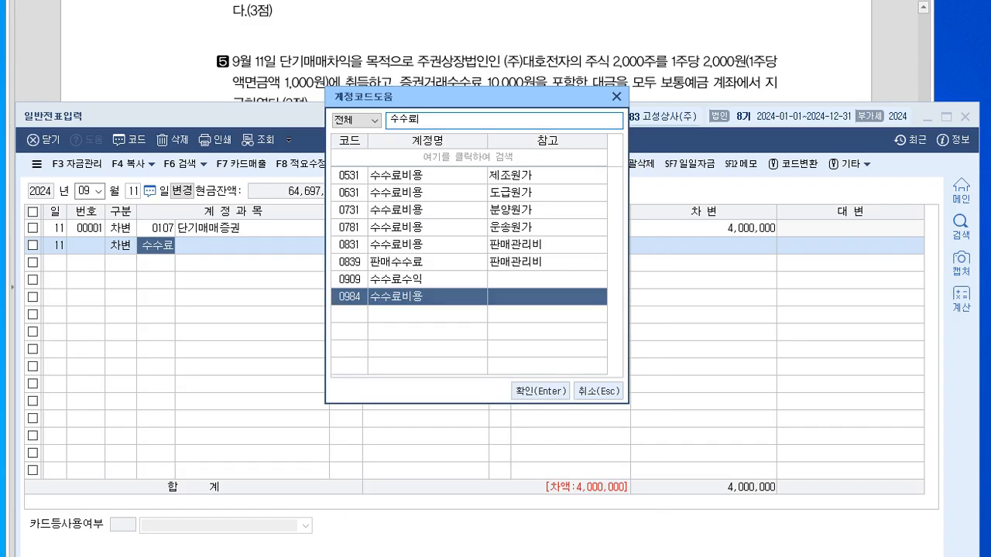
key(Return)
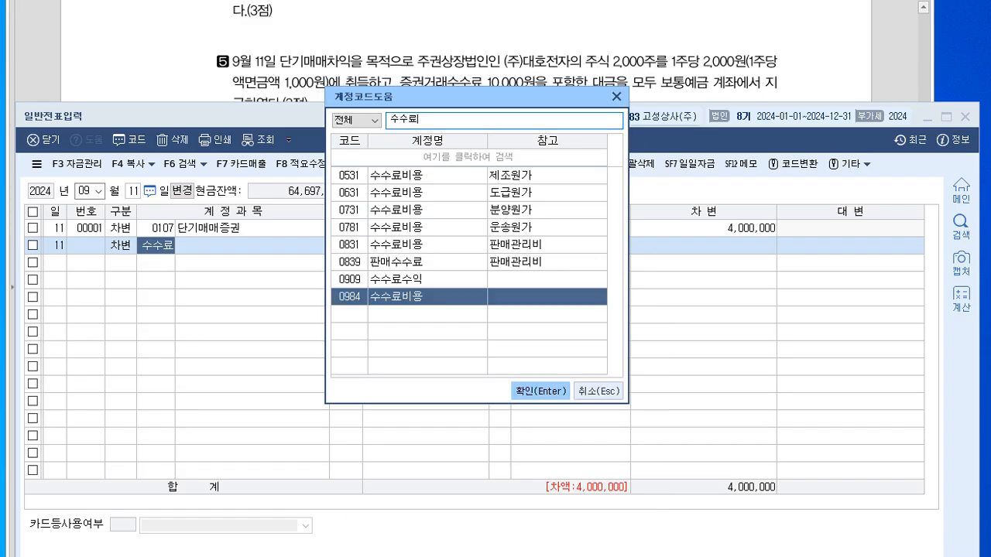
key(Return)
key(Return)
key(Return)
text(100000)
key(Return)
- Enter the September 11 credit line with account 0103 보통예금, amount 4,010,000
text(4)
key(Return)
text(103)
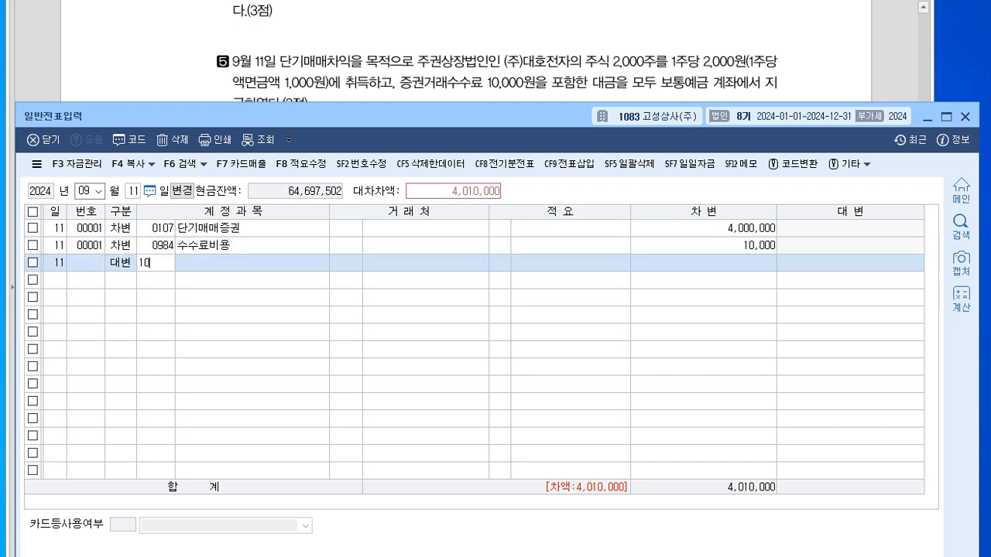
key(Return)
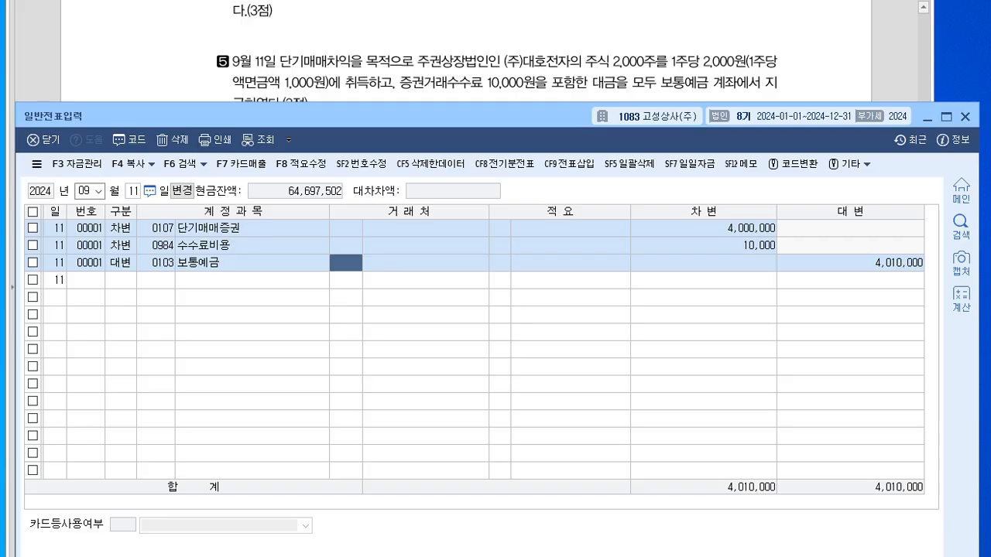
- On the exam page, mark 외상매출금 in sub-question 6, handwrite 현금 and 받을어음 beneath it, and clear the ink
key(alt+Tab)
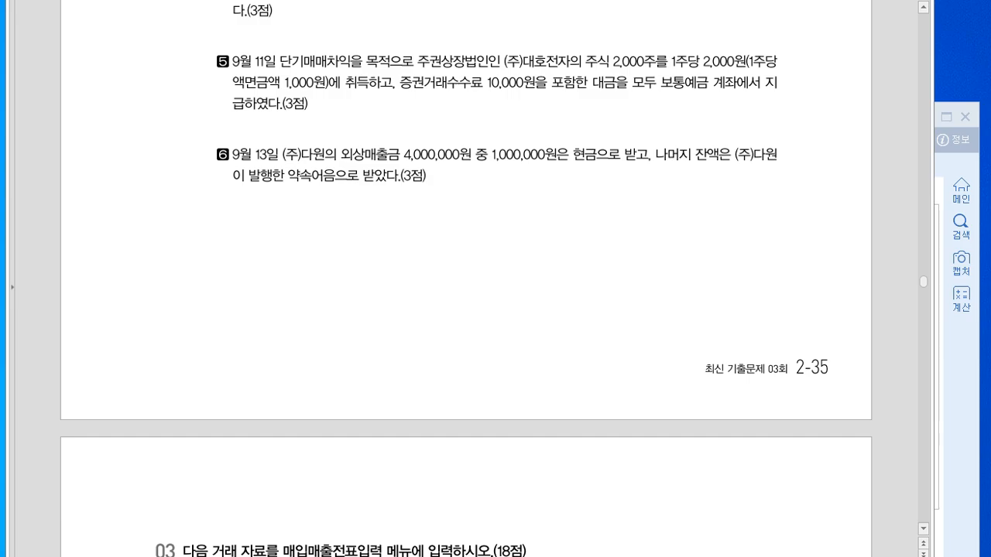
drag(462, 197, 448, 234)
mouse_move(399, 166)
mouse_down()
mouse_move(365, 164)
mouse_move(491, 226)
mouse_up()
mouse_move(307, 201)
mouse_down()
mouse_move(333, 206)
mouse_move(337, 217)
mouse_move(312, 241)
mouse_move(306, 229)
mouse_move(323, 237)
mouse_up()
drag(316, 235, 326, 245)
mouse_move(323, 235)
mouse_down()
mouse_move(343, 243)
mouse_move(350, 266)
mouse_move(368, 246)
mouse_move(362, 261)
mouse_up()
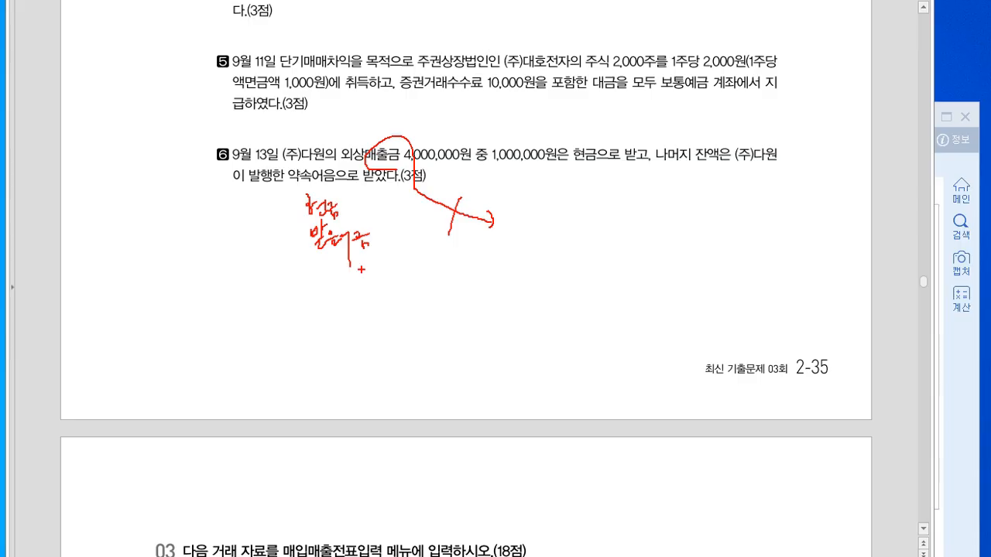
key(Escape)
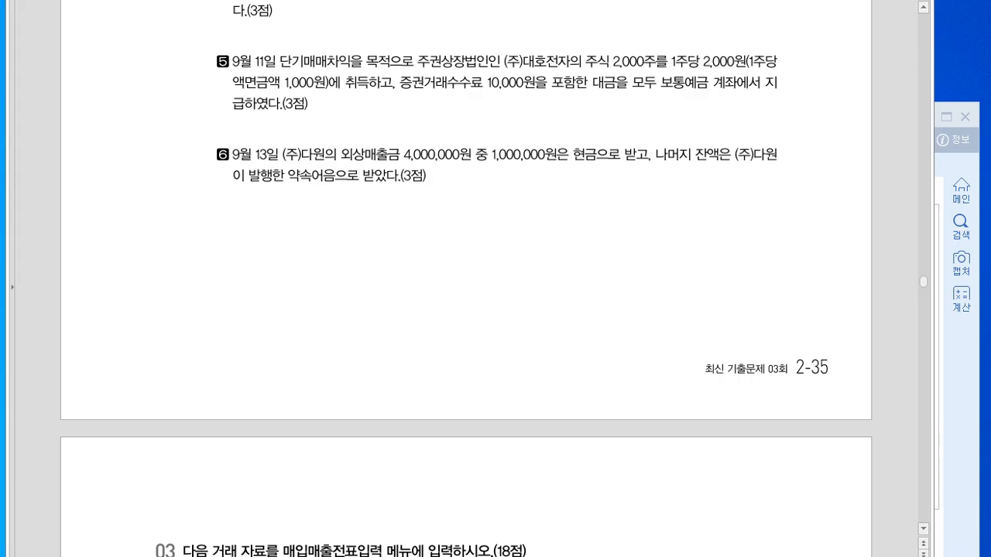
- Return to 일반전표입력 and set the voucher date to September 13
key(alt+Tab)
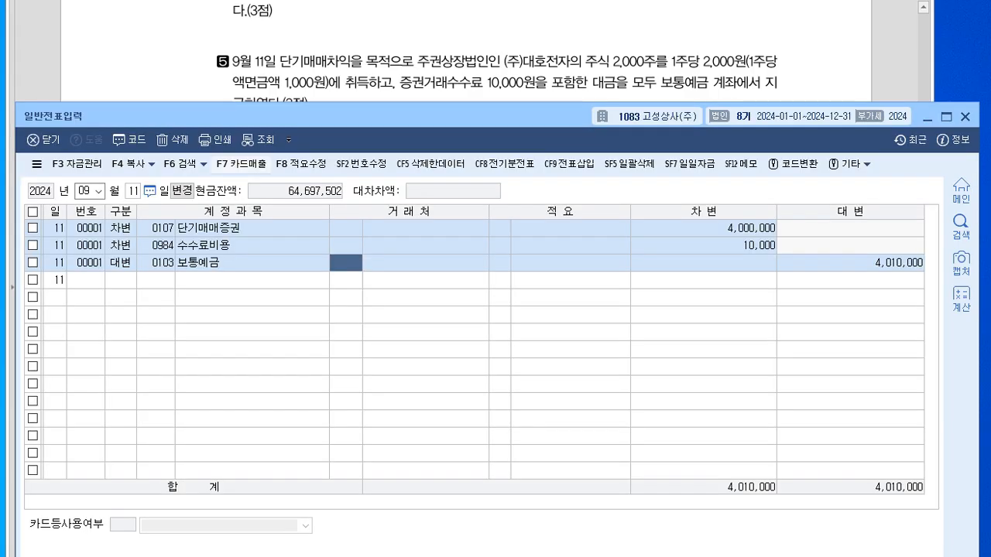
click(134, 191)
text(13)
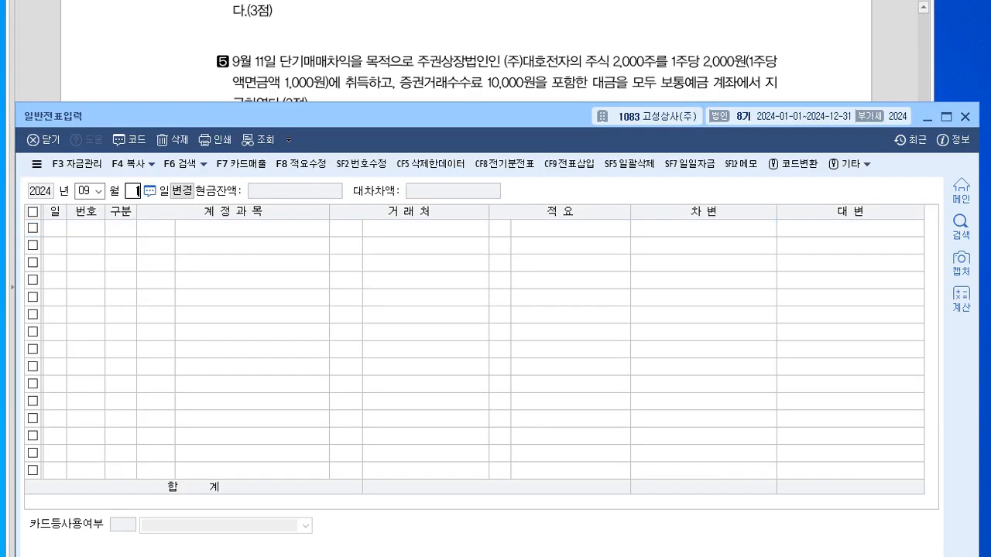
key(Return)
- Enter the September 13 debit line: account 0101 현금, amount 1,000,000
key(Return)
text(101)
key(Return)
key(Return)
key(Return)
key(Return)
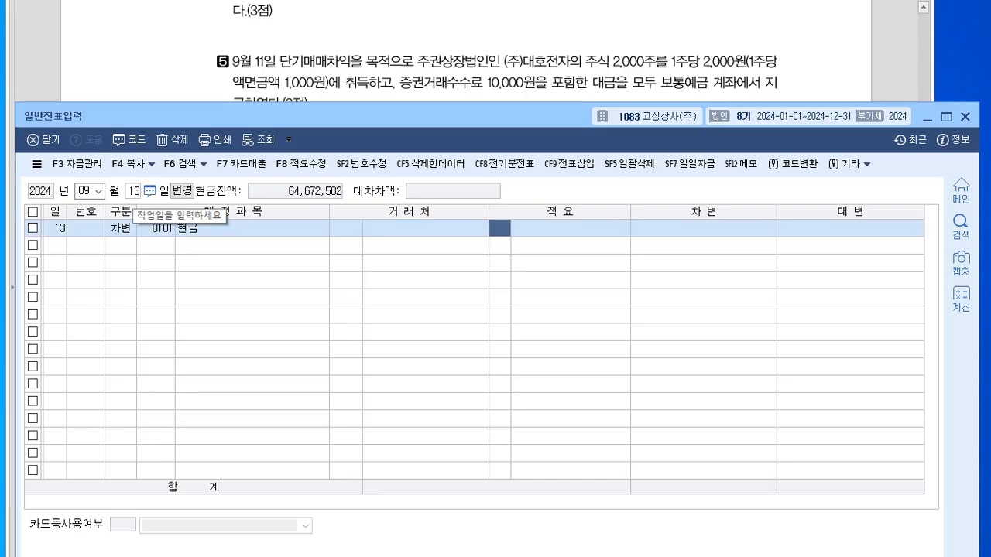
text(1000000)
key(Return)
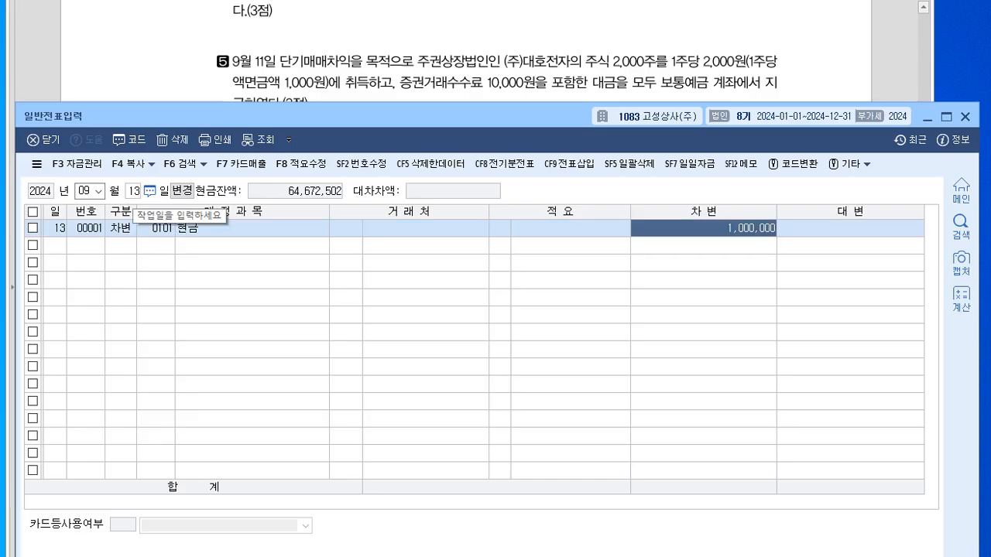
- Add a second debit line to the September 13 voucher with account 0110 받을어음
text(4)
key(Return)
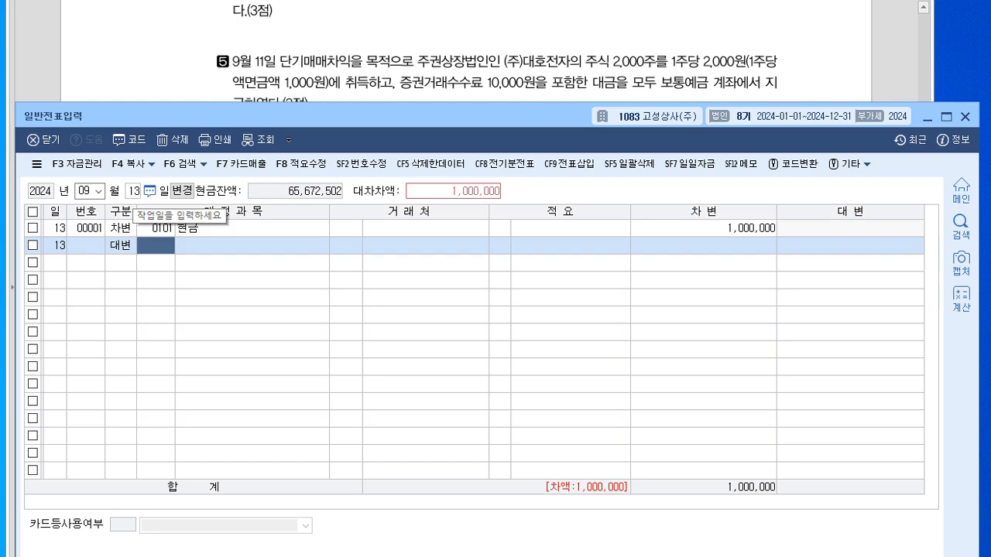
key(Left)
text(3)
key(Return)
text(110)
key(Return)
- Set (주)다원 as the 거래처 of the 받을어음 line and enter a debit of 3,000,000
text(다원)
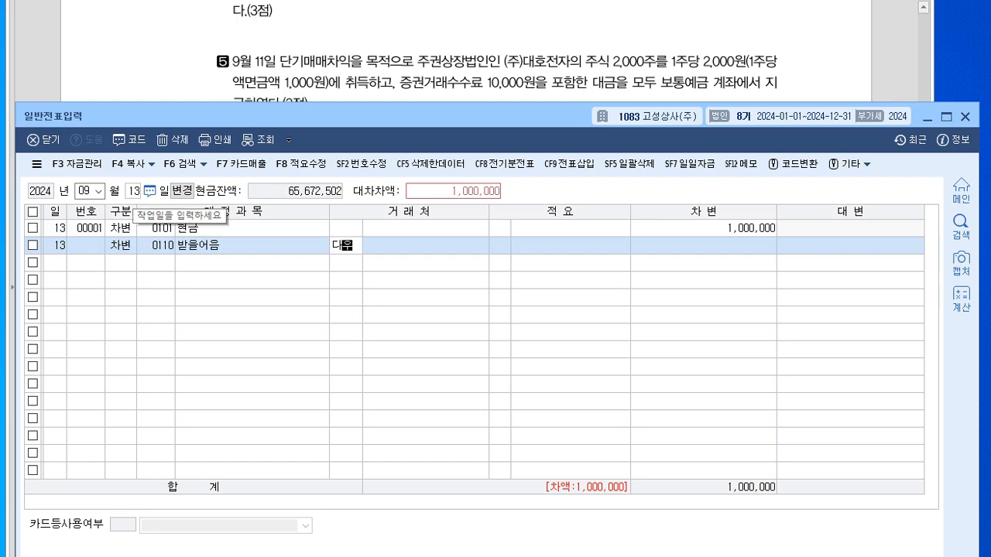
key(Return)
key(Return)
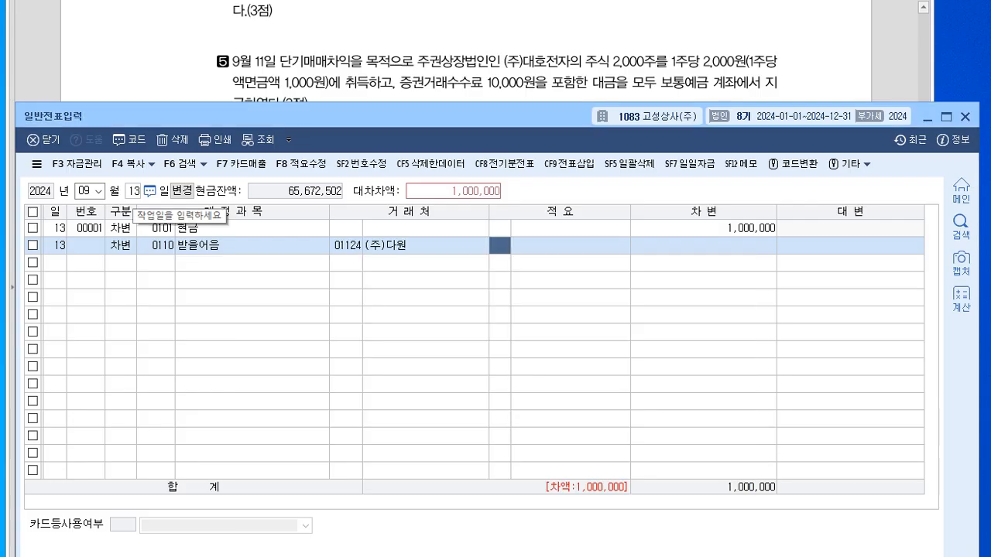
key(Return)
key(Return)
text(3000000)
key(Return)
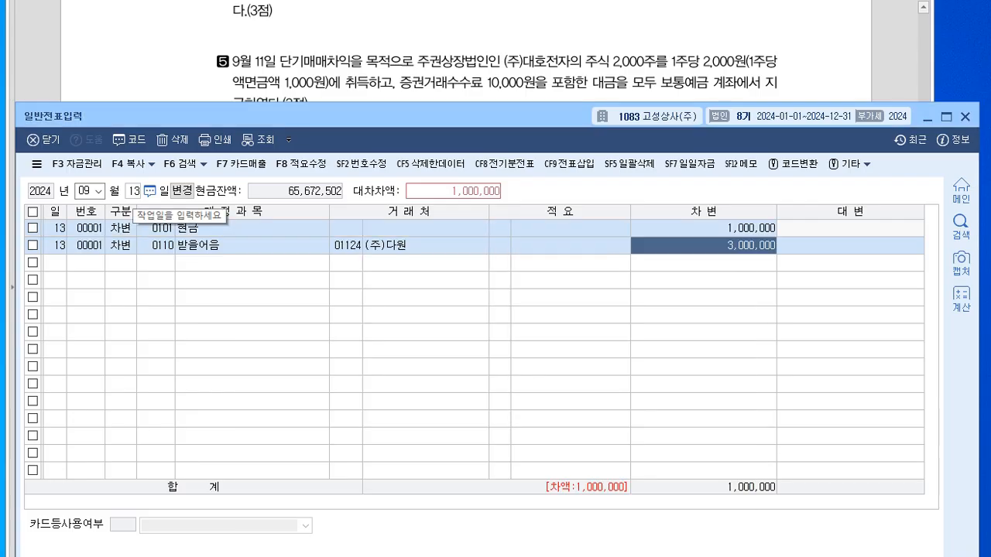
- Enter the September 13 credit line 0108 외상매출금 for (주)다원, amount 4,000,000, and move the voucher window to uncover sub-question 6
text(4108)
key(Return)
key(Return)
key(Return)
drag(348, 116, 355, 210)
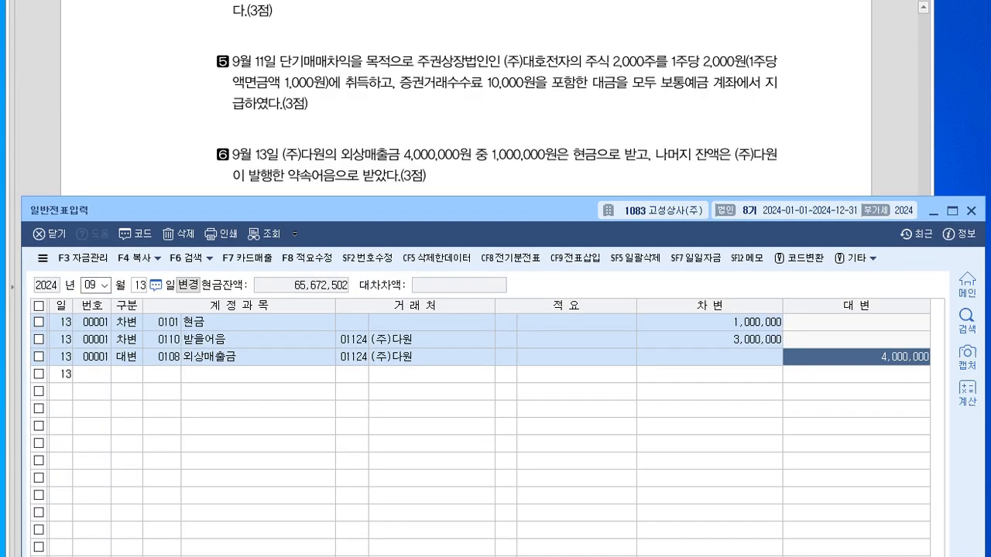
- Clear the 거래처 code on the 외상매출금 line of the September 13 voucher
key(Up)
key(Down)
key(space)
key(Return)
key(Left)
key(Left)
key(Left)
key(Right)
key(Right)
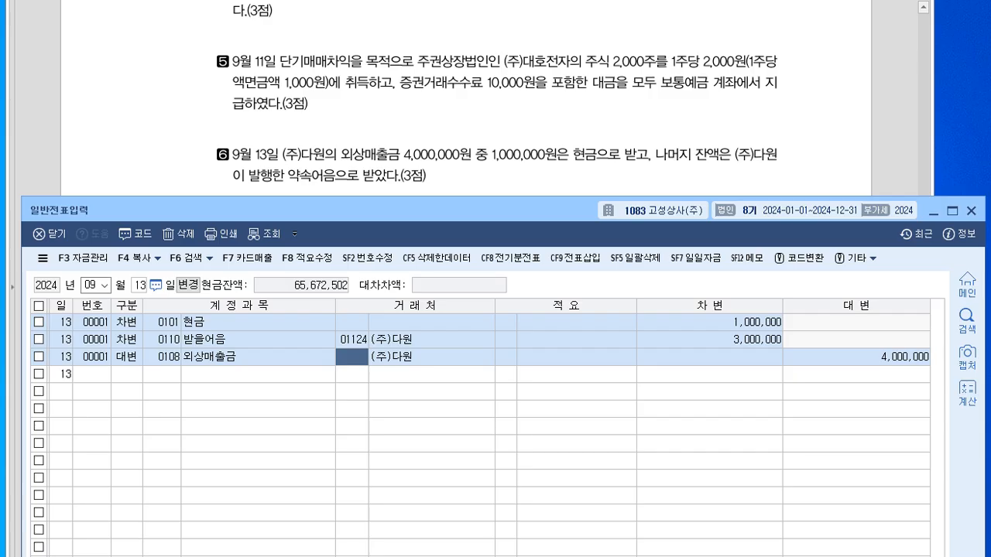
- Go back over the 외상매출금 line's 거래처 cells and restore the code 01124 for (주)다원
key(Right)
key(Left)
key(Left)
key(Right)
key(Right)
key(Right)
key(Right)
key(Left)
key(Left)
key(Left)
key(Left)
key(Right)
key(Right)
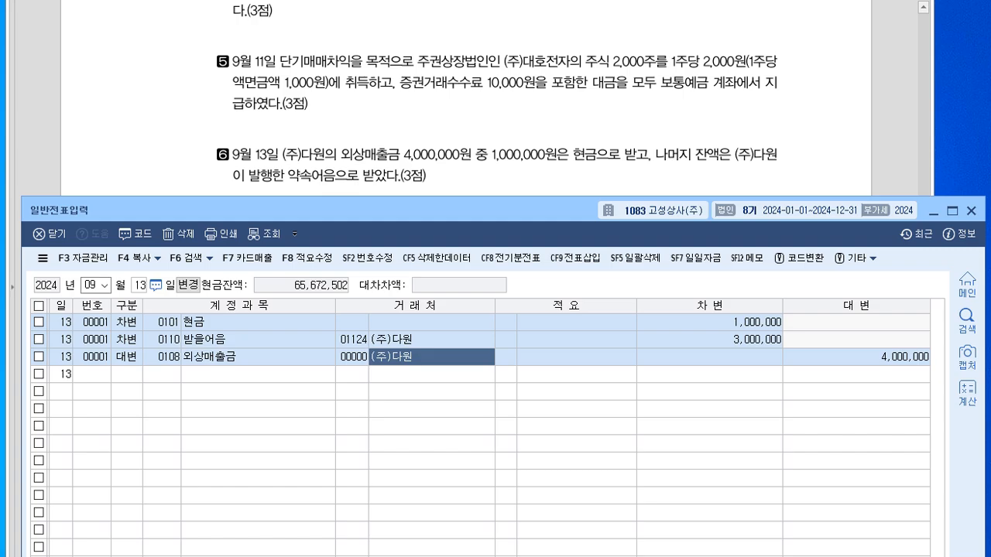
key(Return)
key(Return)
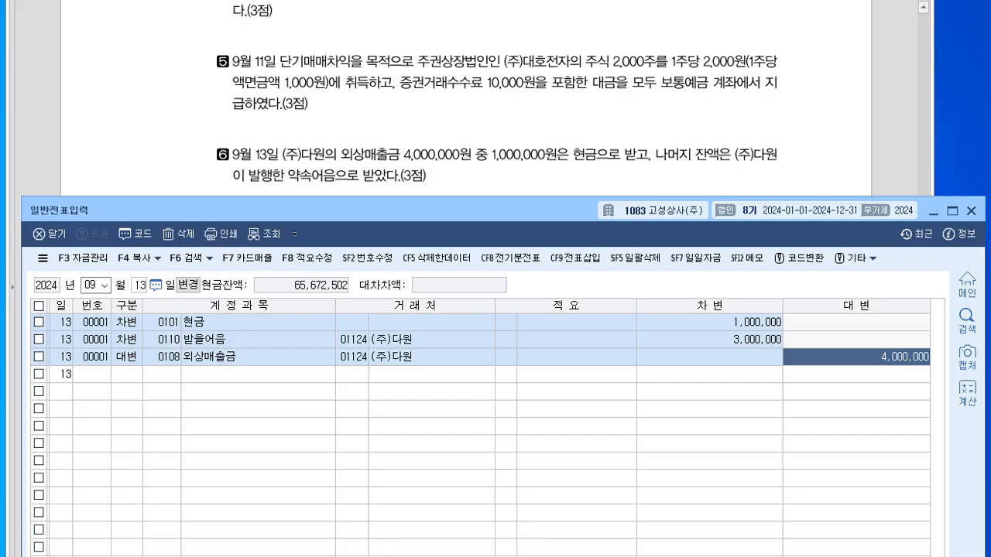
- Bring up question 3 on the exam page, close 일반전표입력, and open 매입매출전표입력
click(309, 131)
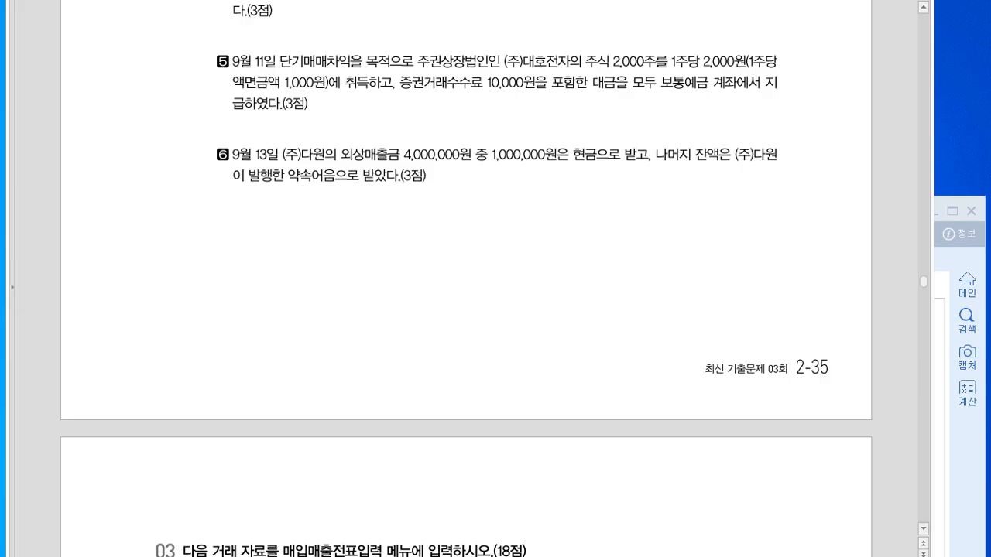
scroll(310, 132, down, 7)
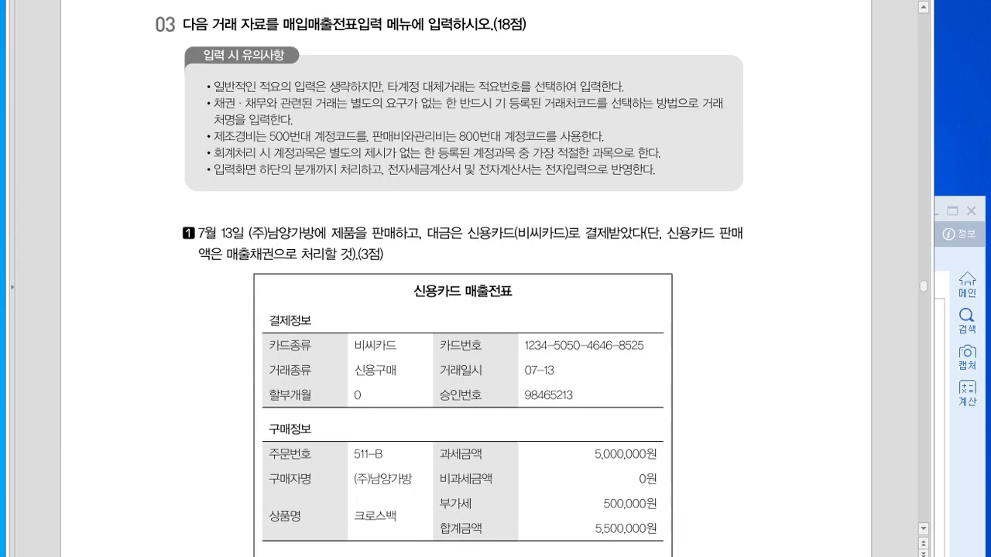
click(960, 256)
drag(495, 210, 474, 58)
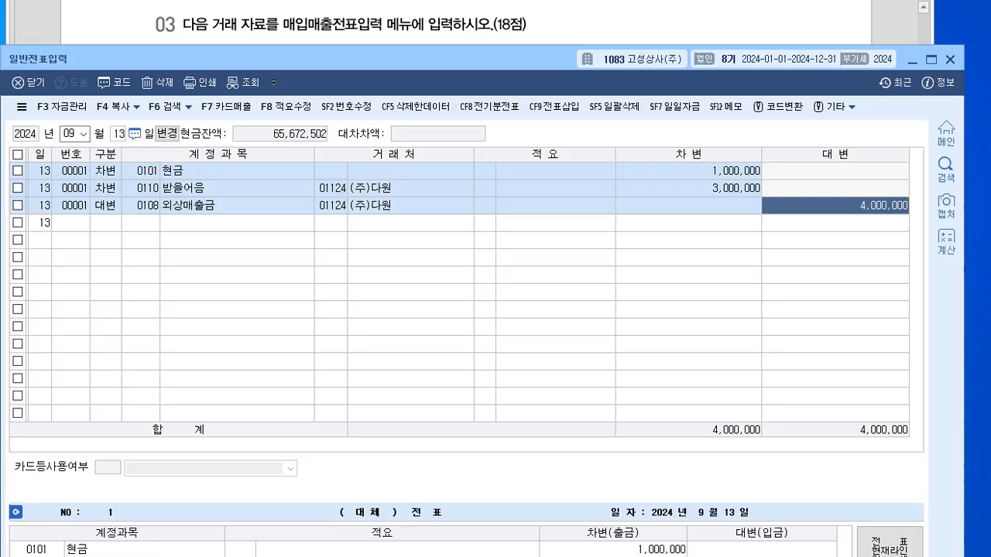
click(949, 58)
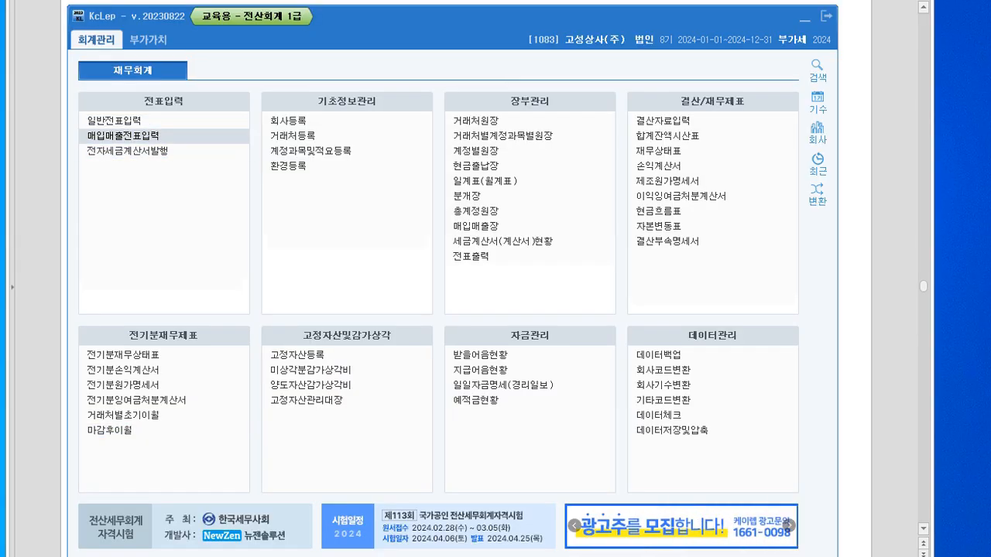
click(124, 135)
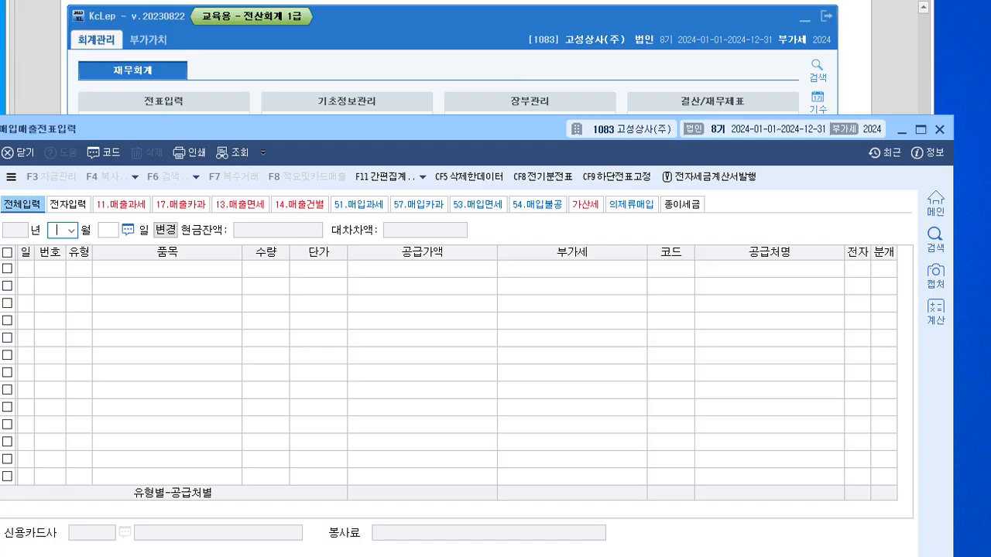
click(805, 18)
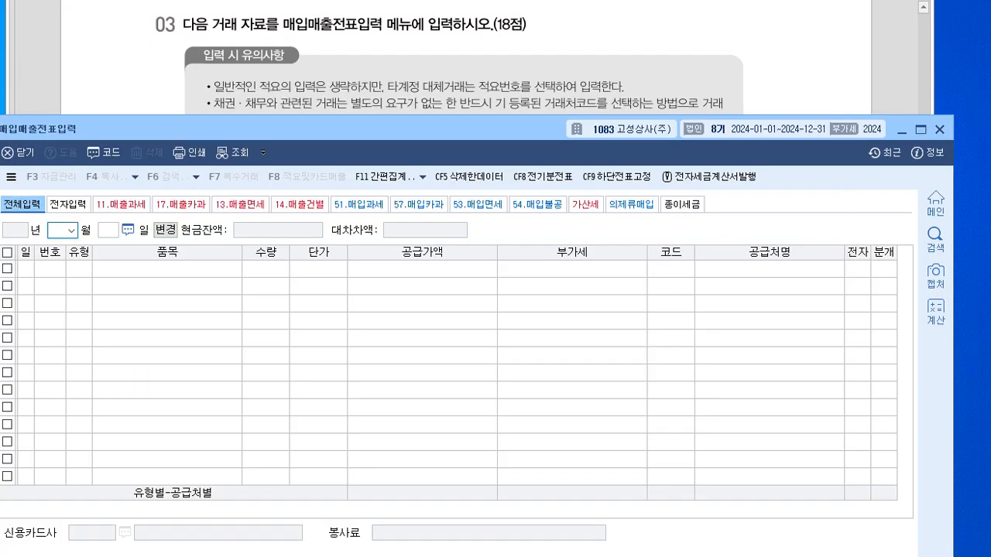
- Read question 3's sub-question 1 and set the voucher date in 매입매출전표입력 to July 13
click(797, 58)
scroll(496, 278, down, 2)
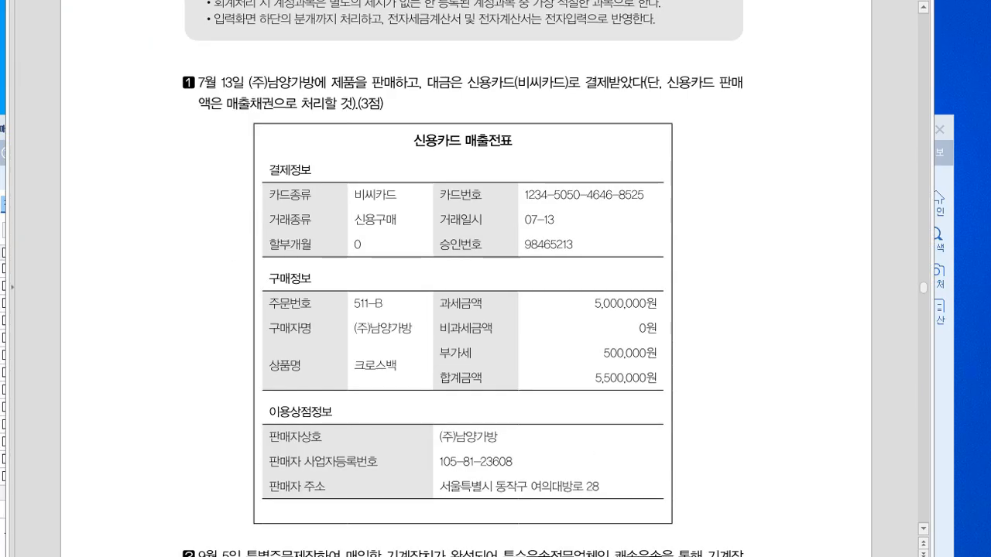
scroll(495, 278, down, 1)
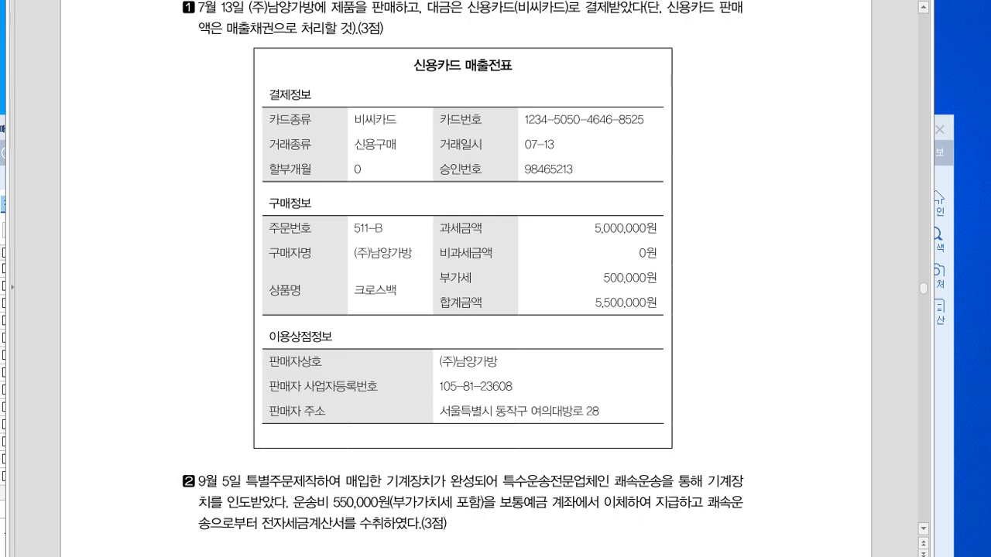
scroll(496, 279, up, 1)
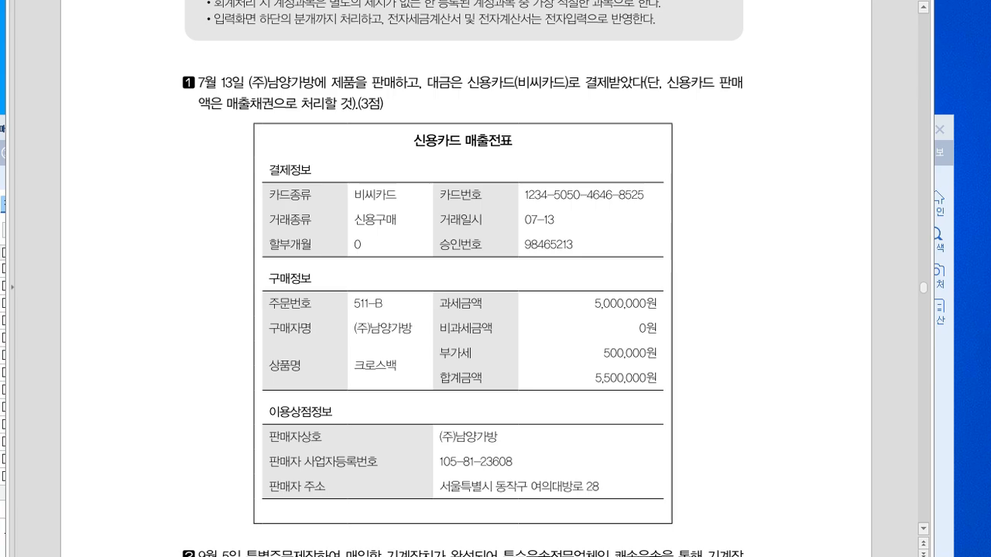
key(alt+Tab)
drag(387, 130, 401, 22)
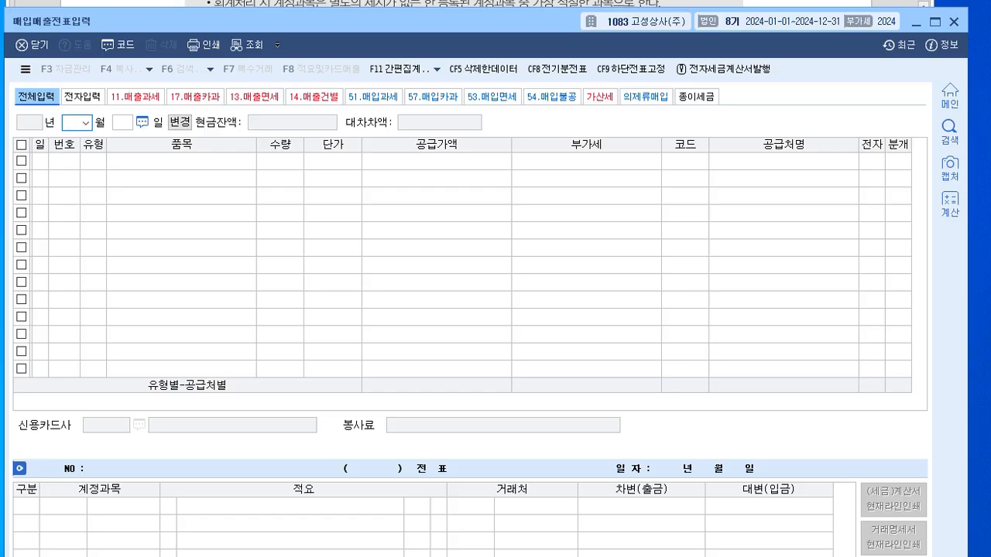
text(07)
key(Return)
text(13)
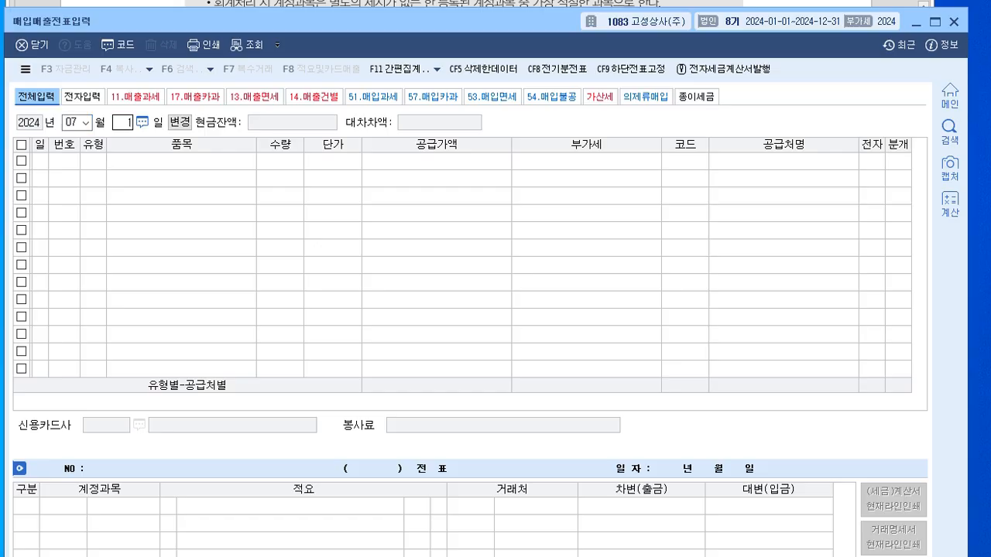
key(Return)
- Reposition the voucher window and circle 17.카과 among the 매출 VAT types
drag(233, 9, 239, 29)
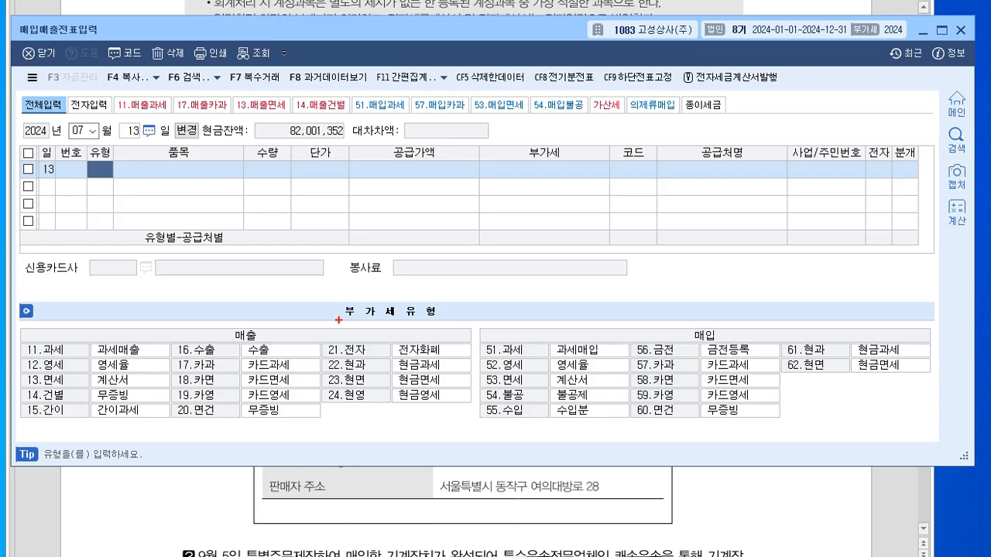
mouse_move(176, 373)
mouse_down()
mouse_move(190, 357)
mouse_move(185, 381)
mouse_move(206, 350)
mouse_move(200, 379)
mouse_move(210, 353)
mouse_move(212, 374)
mouse_up()
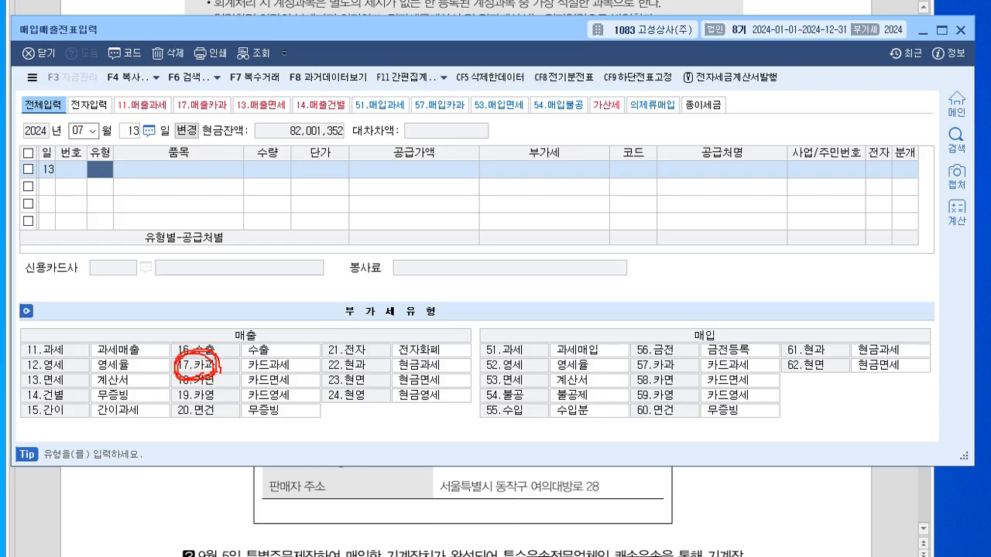
- Enter the July 13 sale as type 17.카과 with the item 크로스백 and a 공급가액 of 5,000,000
key(Escape)
text(17)
key(Return)
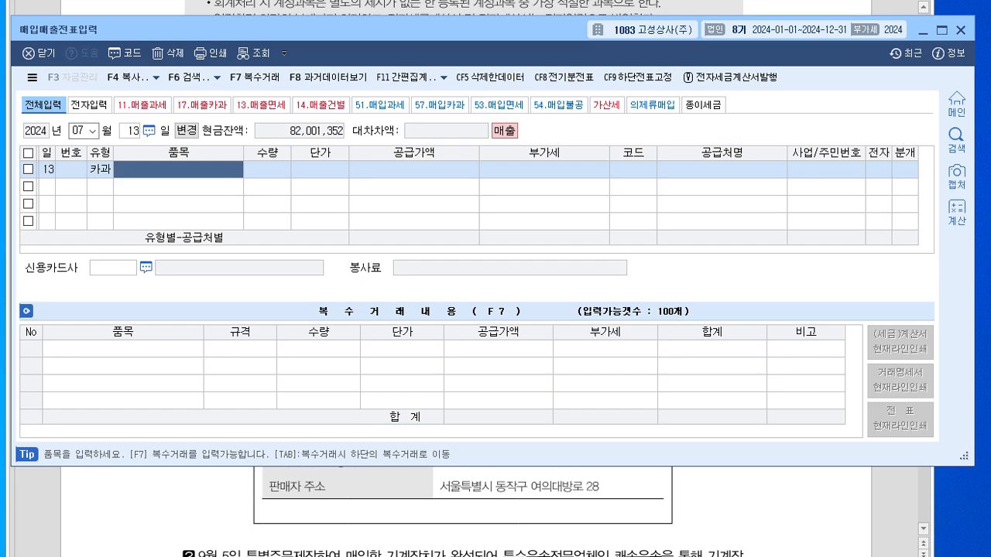
text(크로스백)
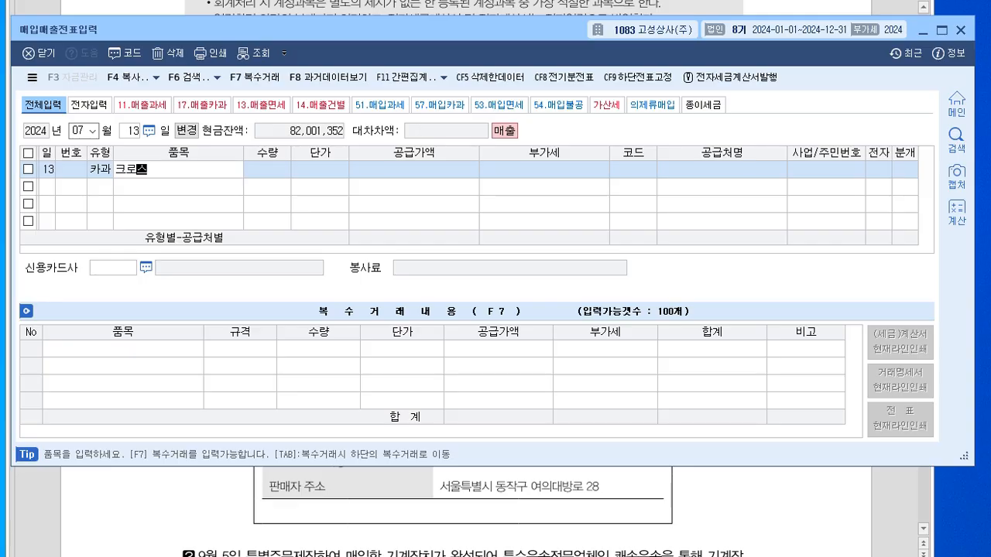
key(Return)
key(Return)
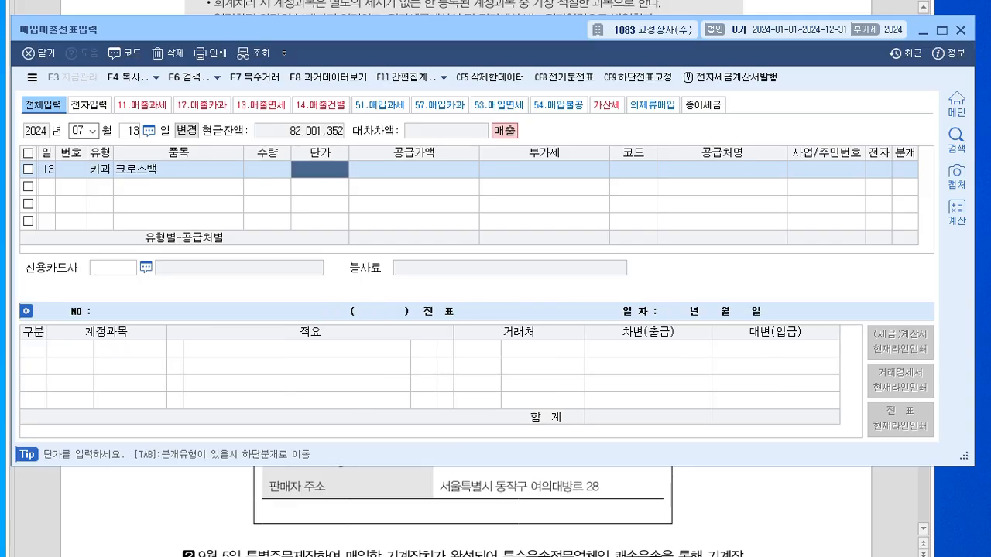
key(Return)
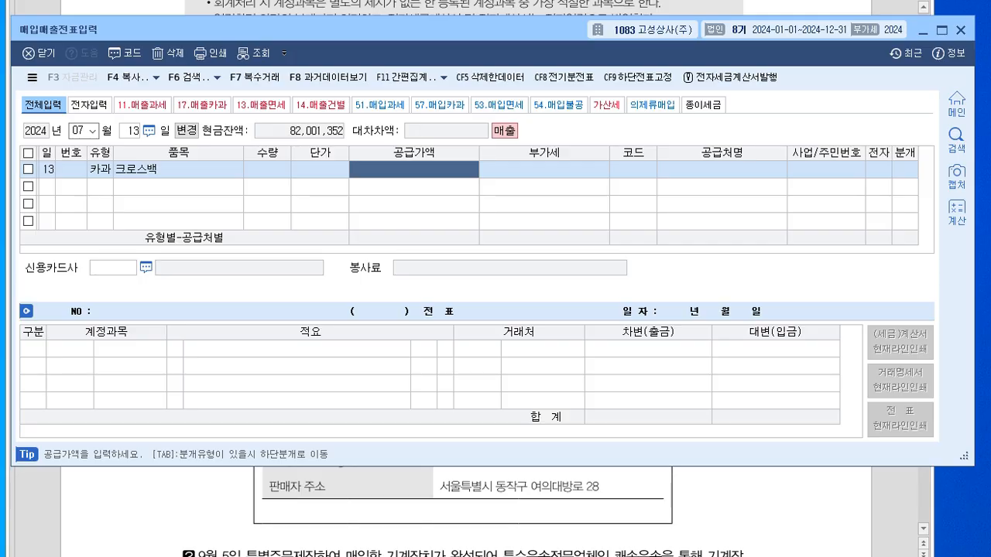
text(5000000)
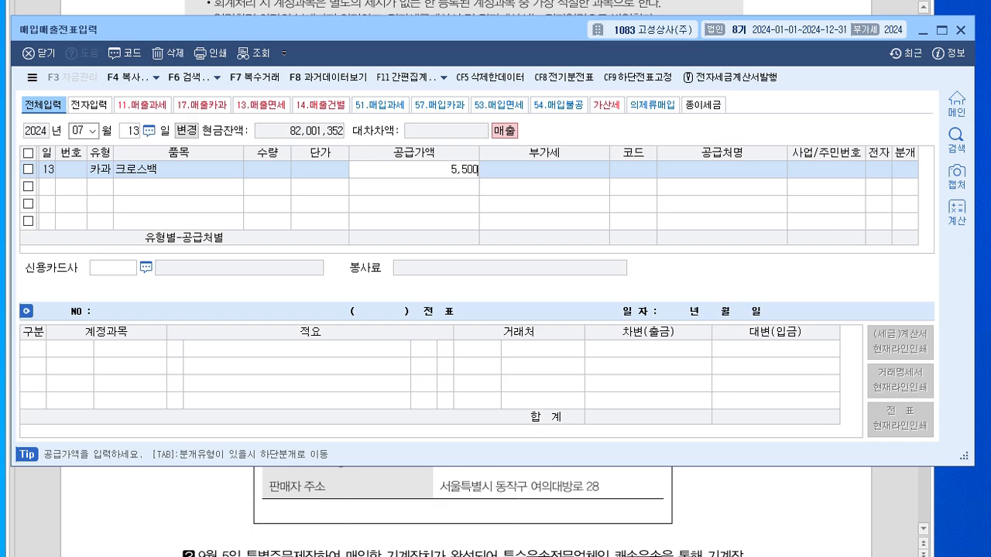
key(Return)
key(Return)
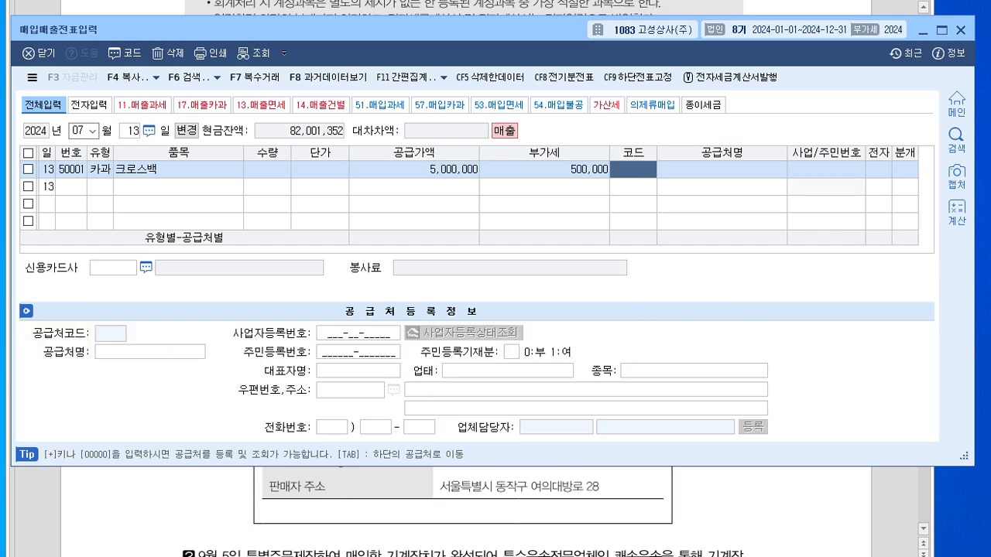
- Look up 남양 in the code cell to assign (주)남양가방 as the sale's trading partner
text(남양)
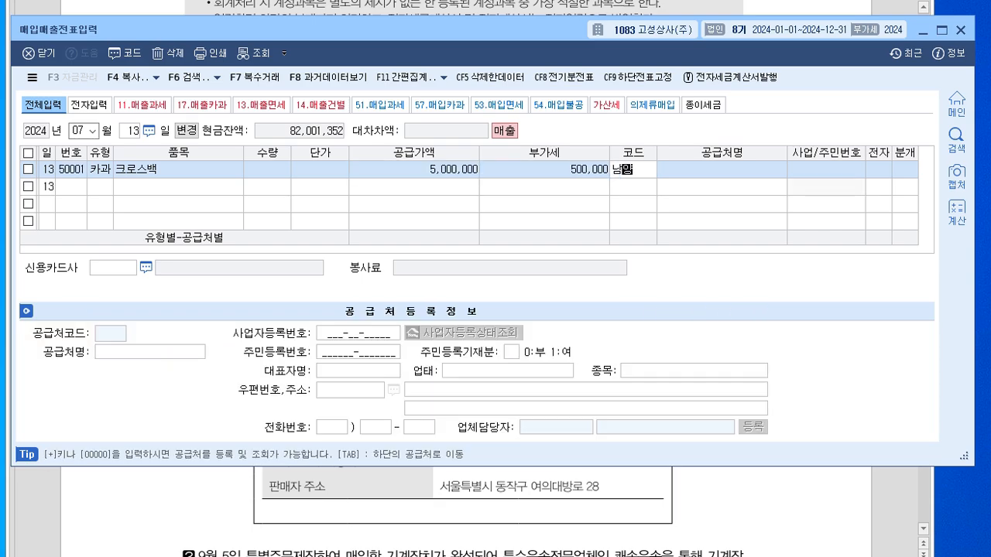
key(Return)
key(Return)
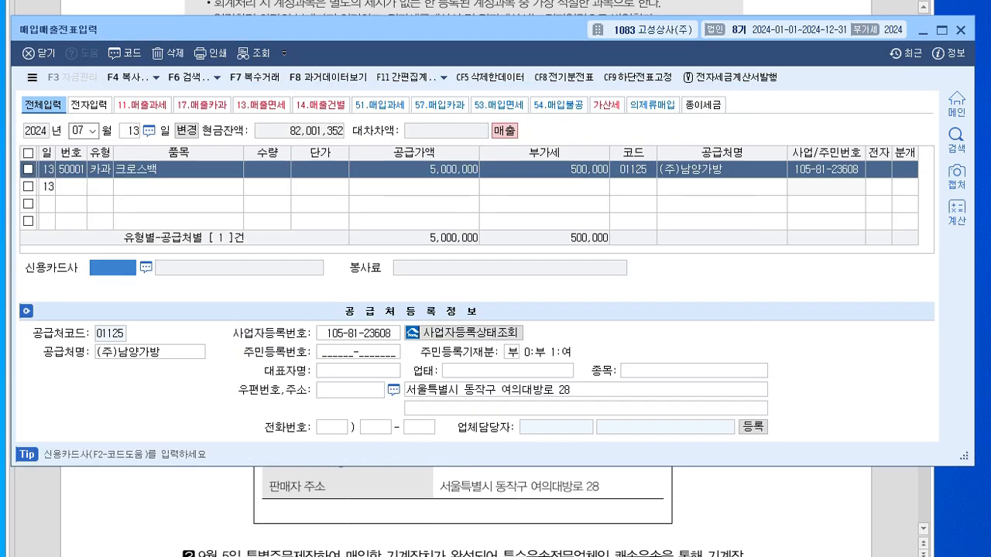
- Set the sale's 신용카드사 to 비씨카드 and its 분개 type to 외상
key(F2)
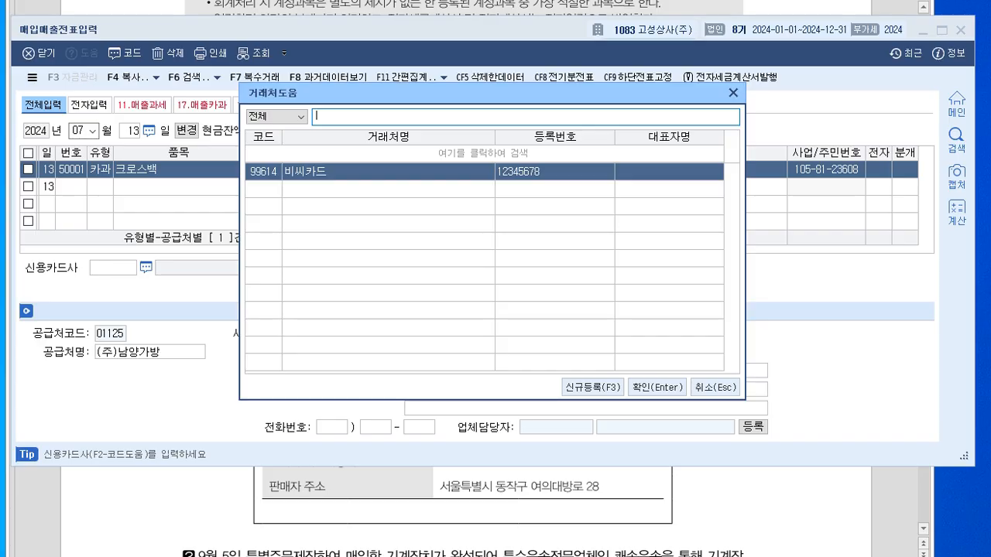
key(Return)
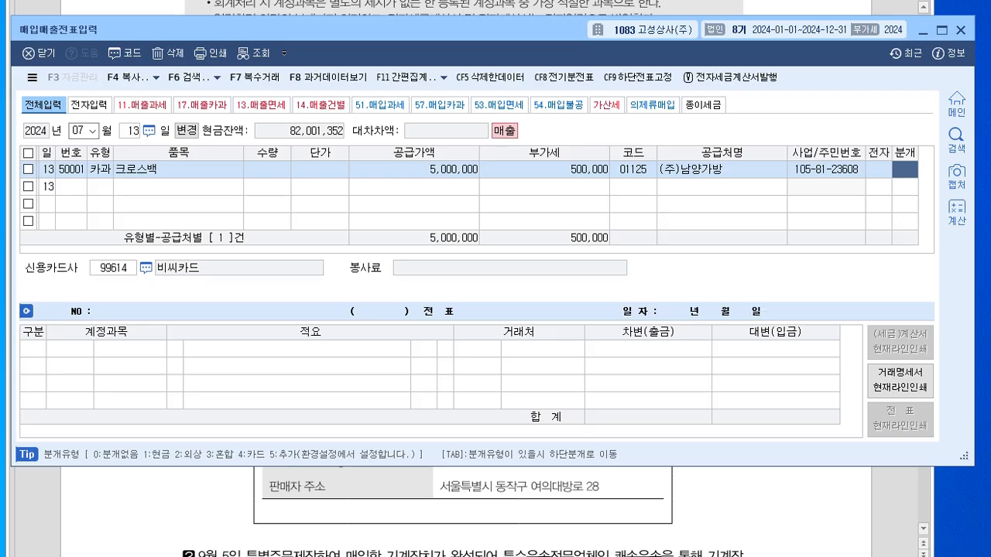
text(2)
key(Return)
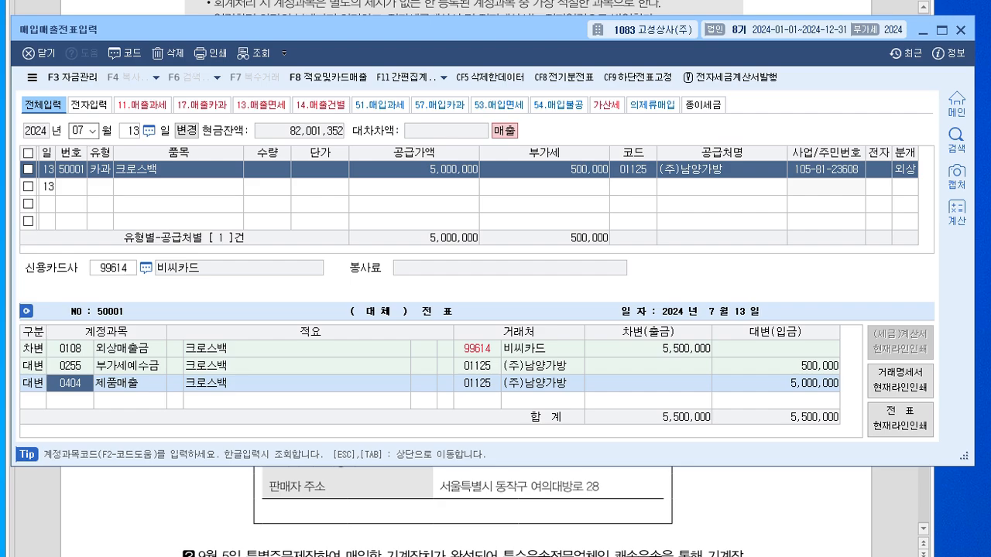
- Read question 3's sub-question 2 on the exam page and set the voucher date in 매입매출전표입력 to September 5
key(alt+Tab)
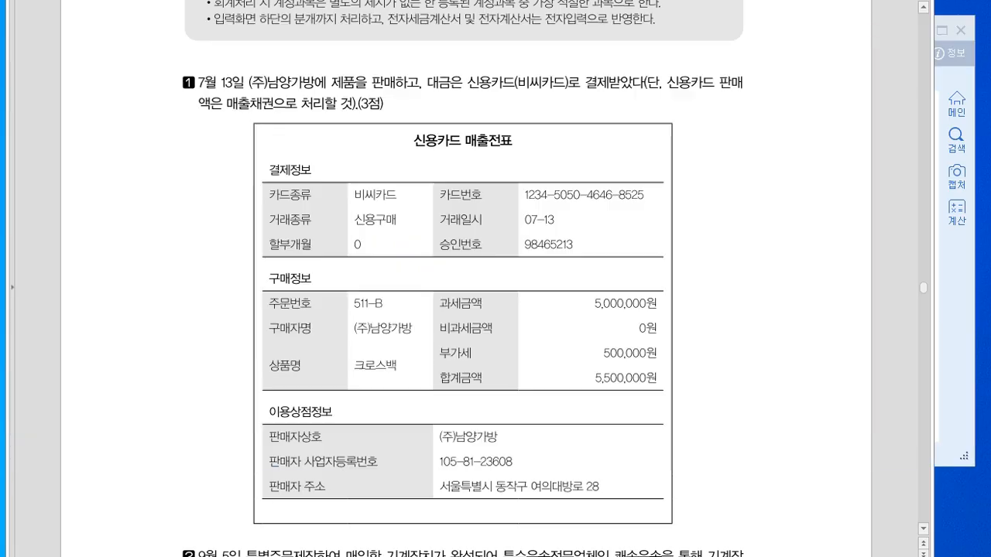
scroll(464, 278, down, 10)
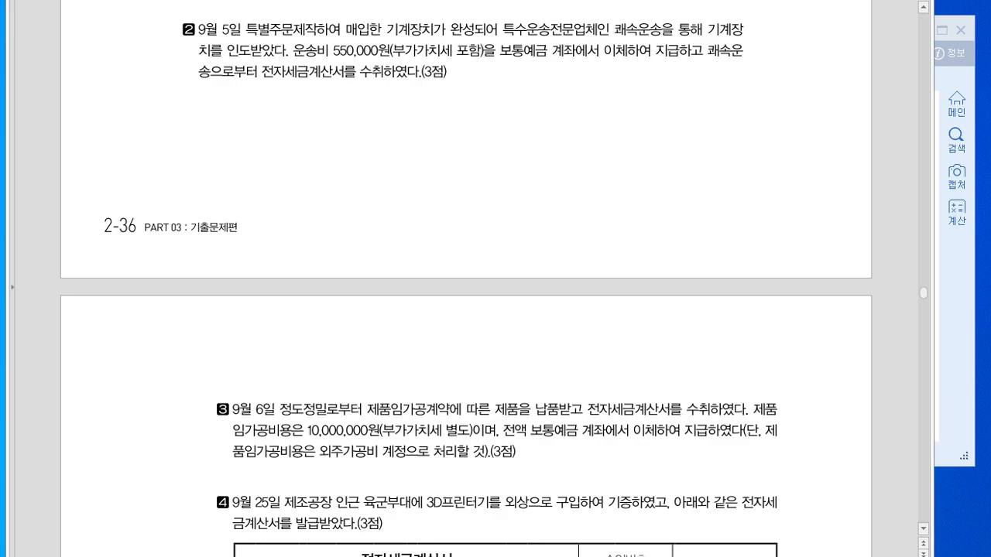
key(alt+Tab)
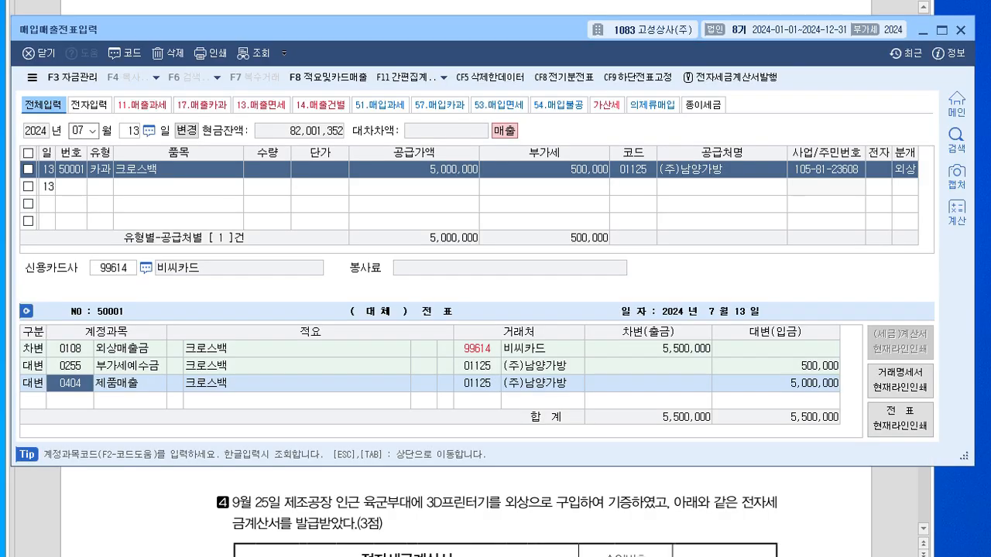
click(78, 131)
text(9)
key(Return)
text(2)
key(Return)
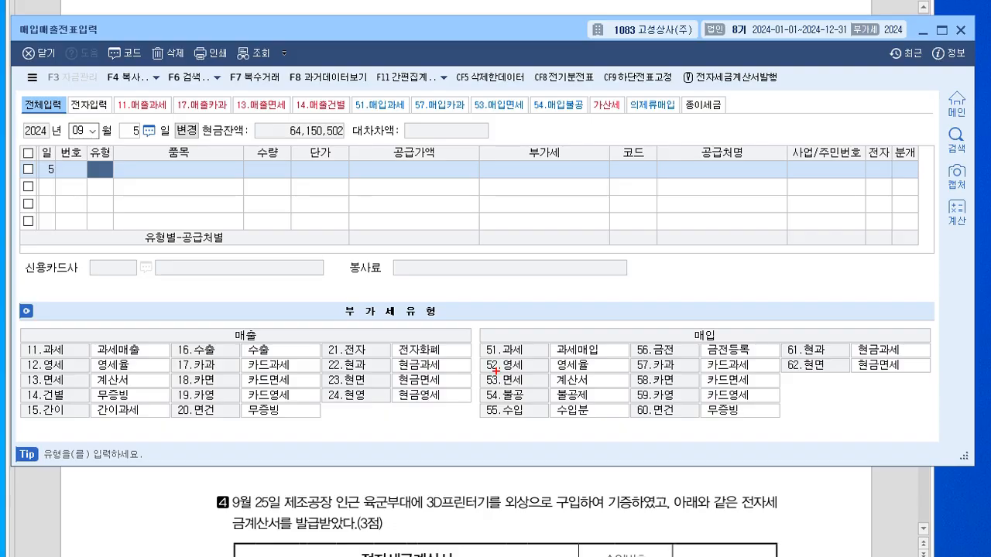
- Mark 51.과세 among the 매입 VAT types and enter the purchase under that type with the item 운송비
mouse_move(517, 353)
mouse_down()
mouse_move(484, 353)
mouse_move(523, 356)
mouse_up()
text(51)
key(Return)
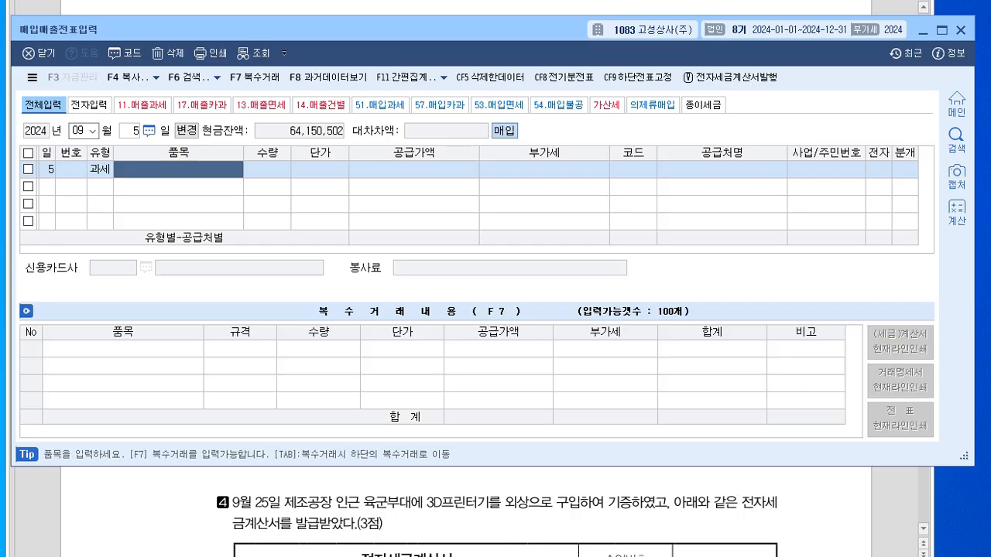
text(운송비)
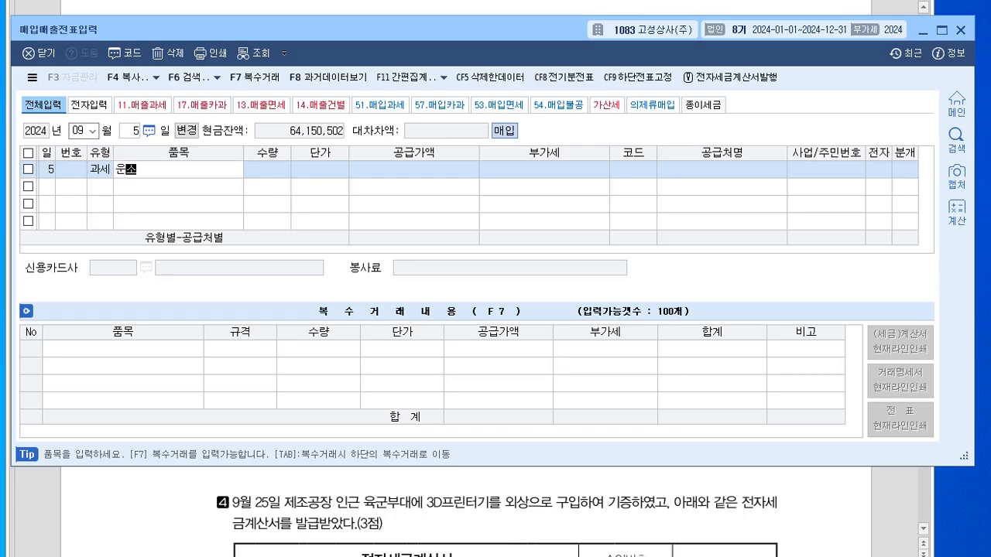
key(Return)
key(Return)
key(Return)
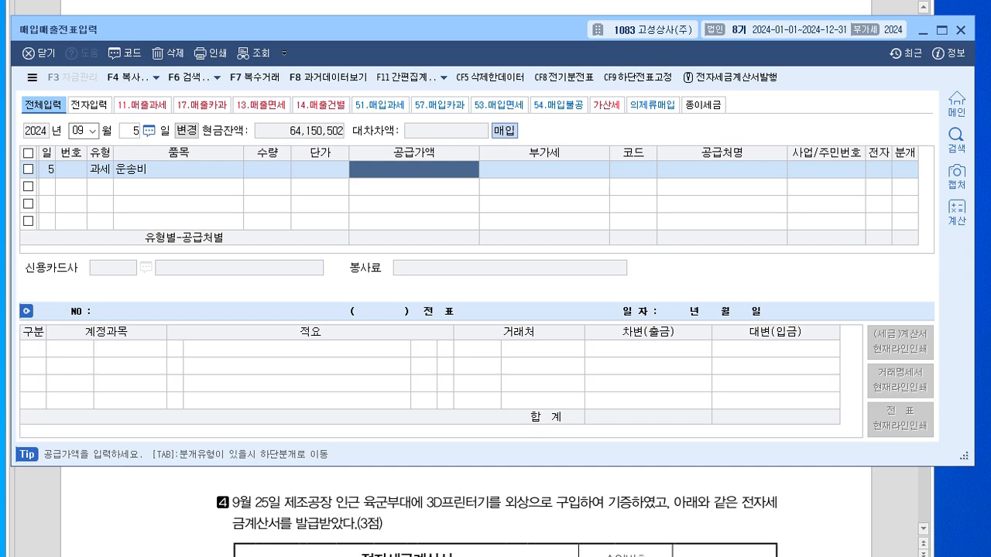
- Enter a 공급가액 of 500,000 for 운송비 and assign 쾌속운송 as the supplier
text(5)
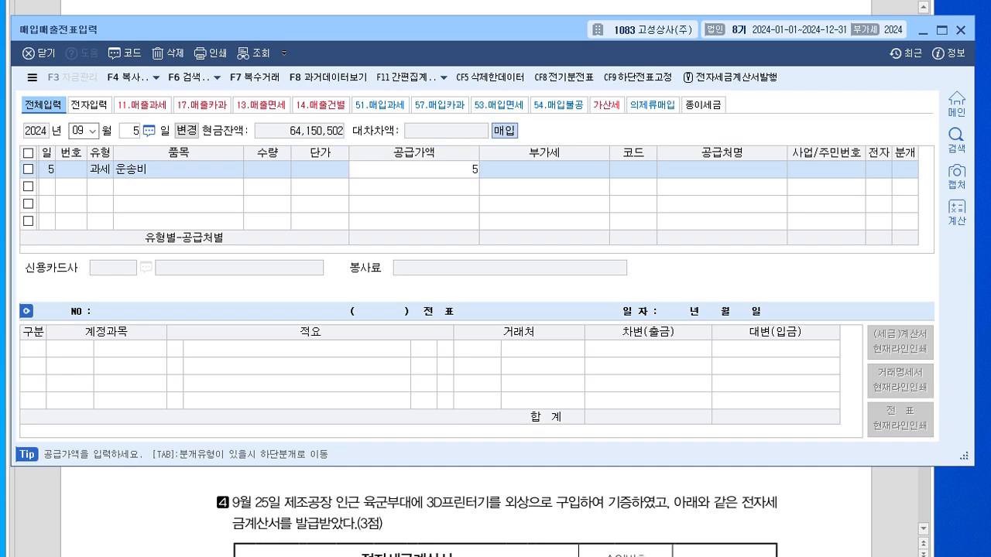
text(00,000)
key(Return)
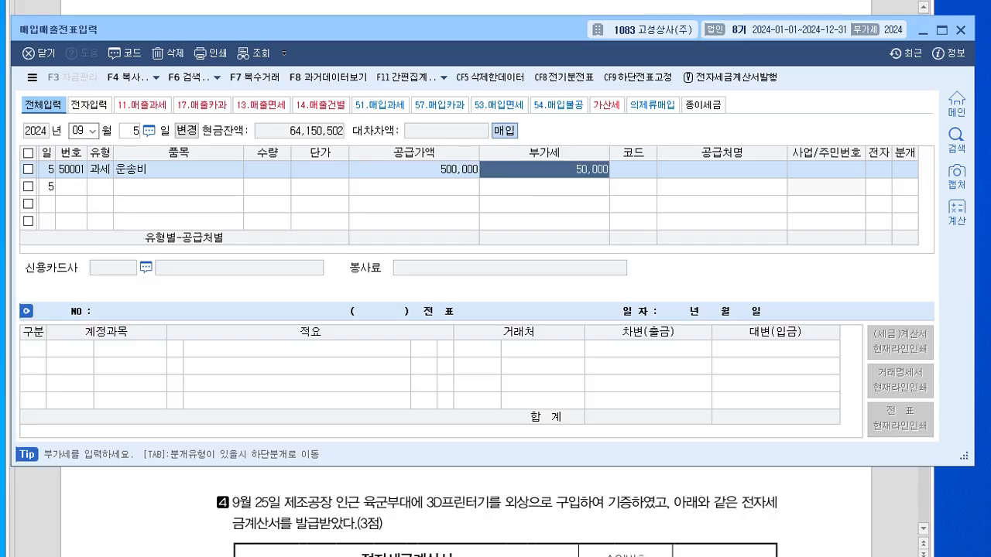
key(Return)
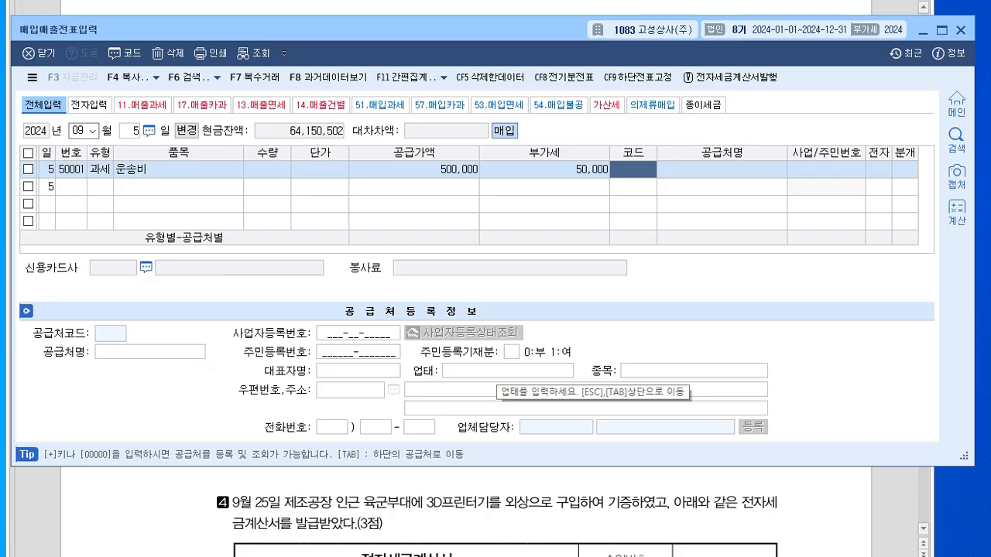
text(쾌속)
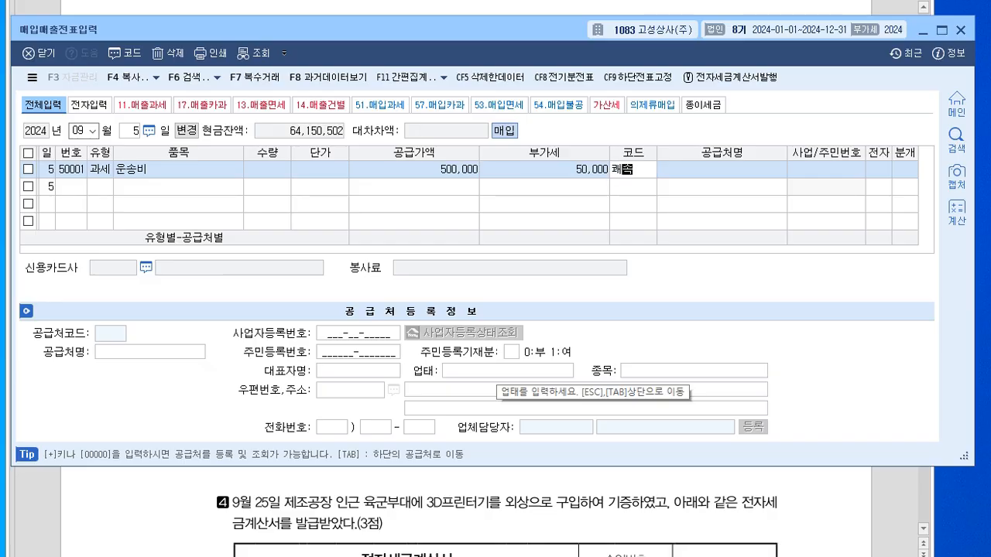
key(Return)
key(Return)
key(Return)
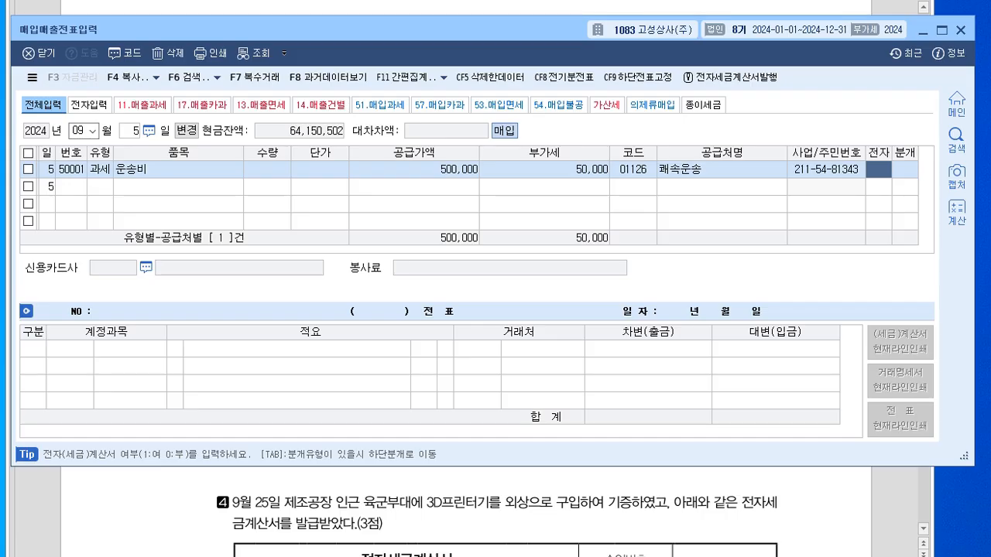
- Mark the 운송비 purchase as 전자 여 and set its 분개 type to 혼합
text(1)
key(Return)
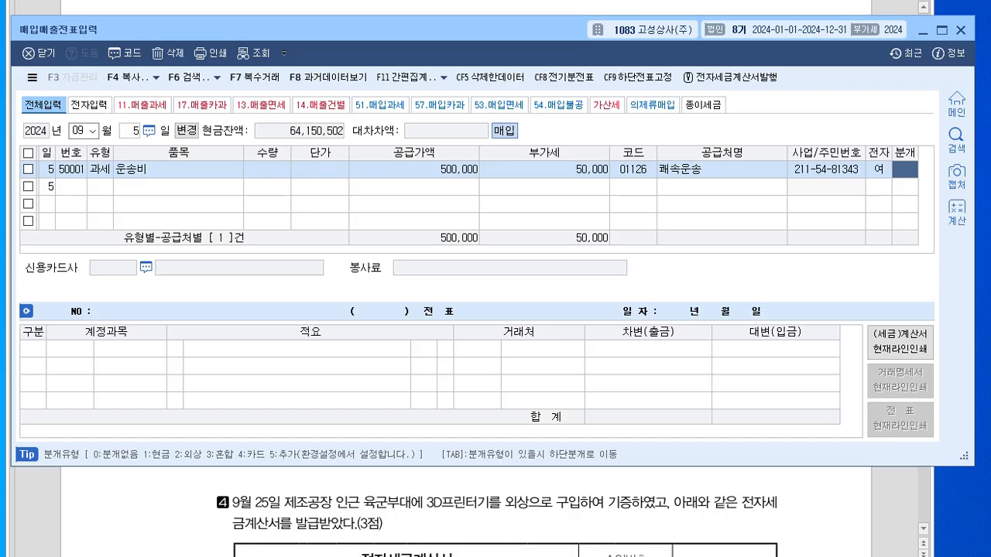
text(3)
key(Return)
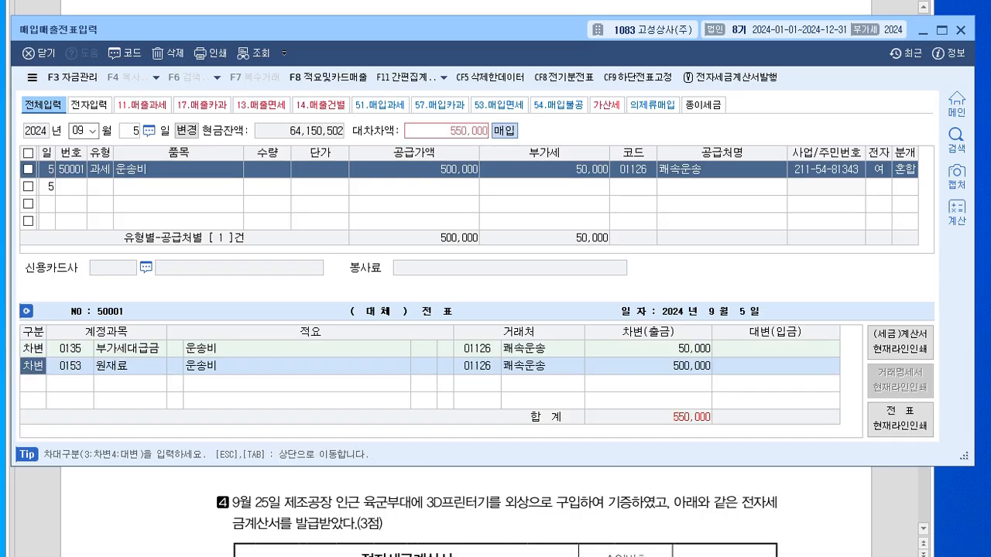
- Change the 원재료 debit line to account 0206 기계장치 and add a 550,000 credit line for 0103 보통예금
key(Return)
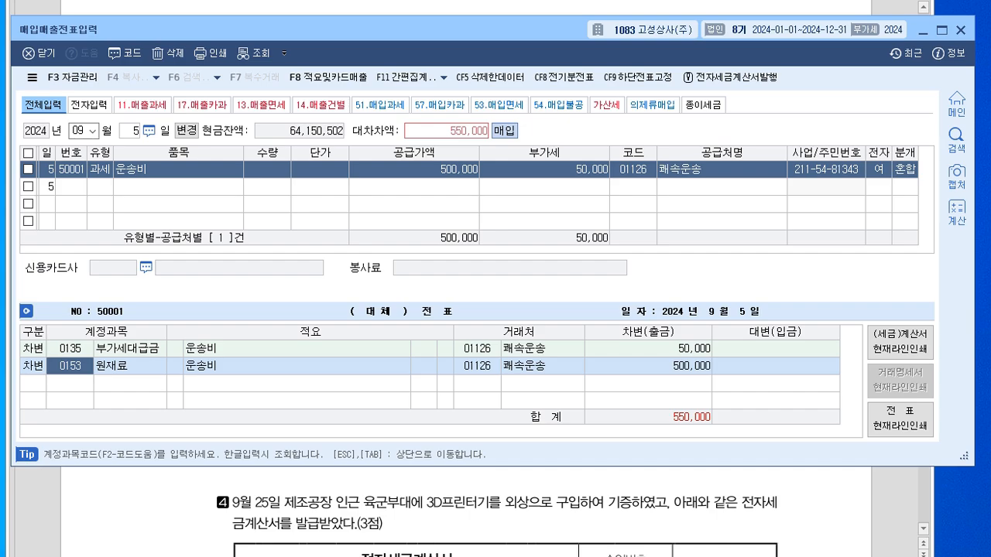
text(0206)
key(Return)
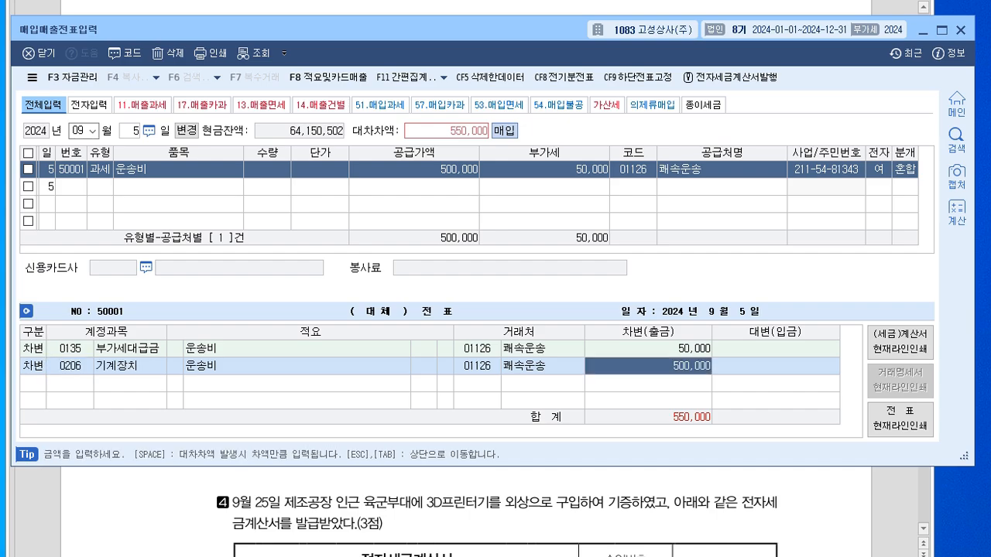
key(Return)
text(4103)
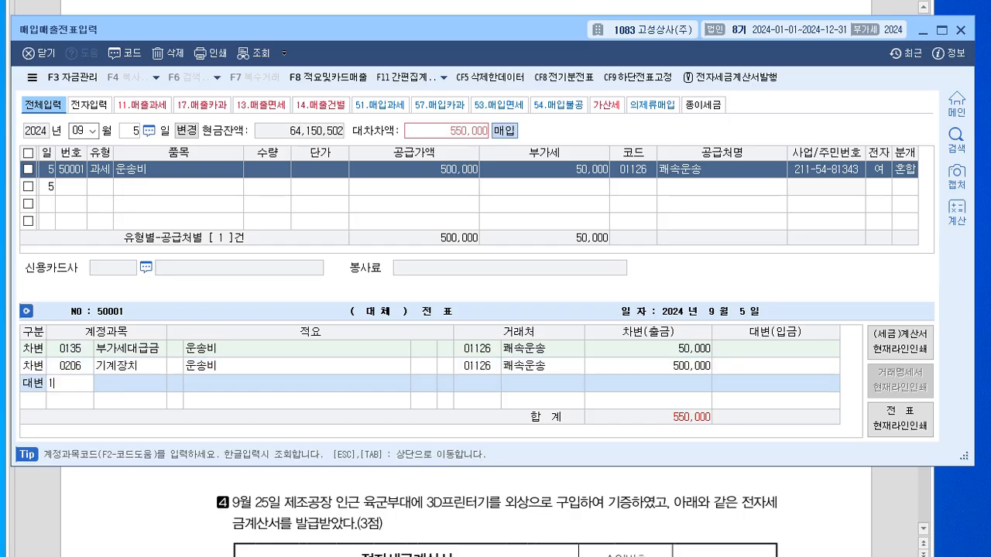
key(Return)
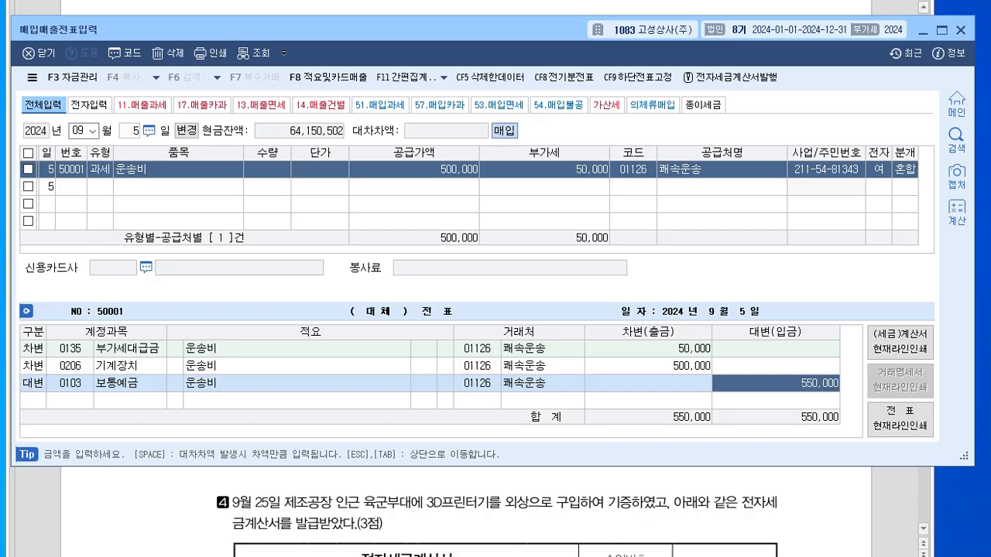
- Read question 3's sub-question 3, temporarily marking 전자세금계산서를 수취 as 51.과세 and 외주가공비 as (제), and return to the voucher window
key(alt+Tab)
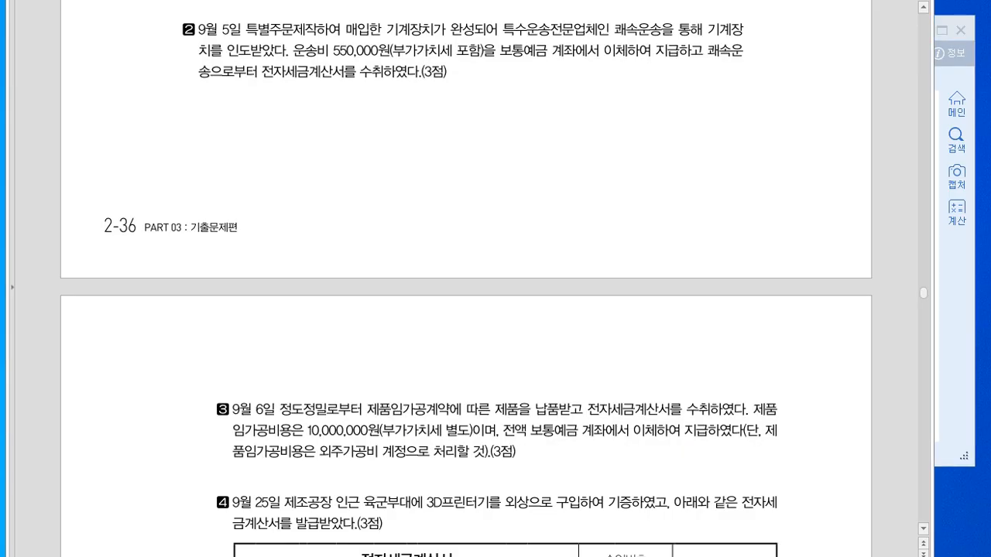
scroll(464, 310, down, 5)
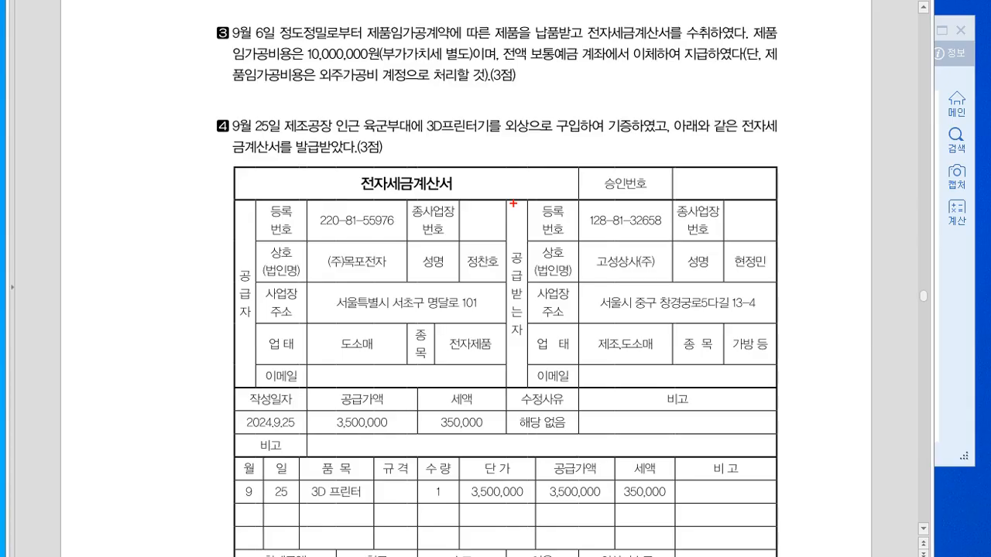
drag(595, 41, 708, 44)
mouse_move(621, 10)
mouse_down()
mouse_move(621, 23)
mouse_move(630, 13)
mouse_up()
mouse_move(634, 8)
mouse_down()
mouse_move(633, 22)
mouse_move(675, 11)
mouse_up()
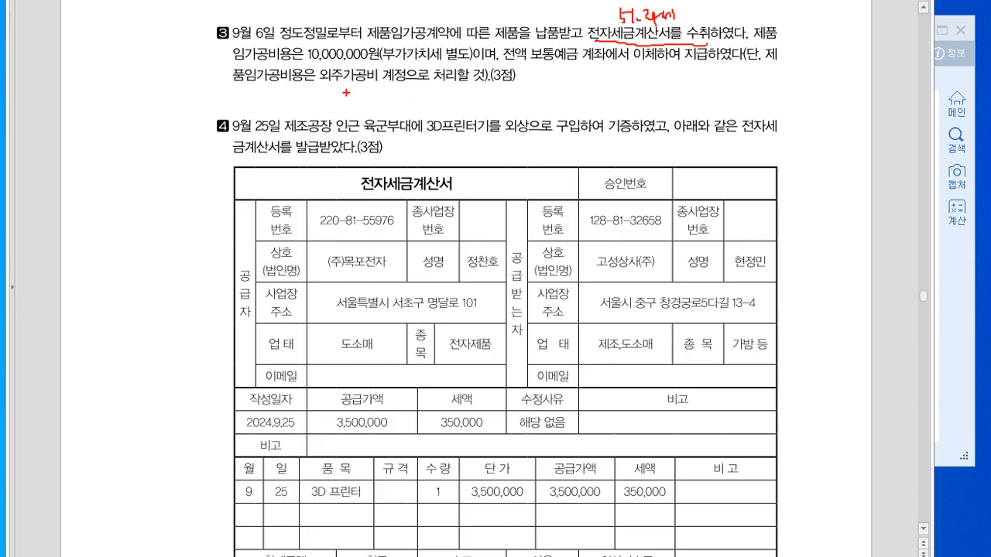
mouse_move(319, 85)
mouse_down()
mouse_move(379, 80)
mouse_move(322, 71)
mouse_move(378, 82)
mouse_move(348, 54)
mouse_move(375, 99)
mouse_move(385, 88)
mouse_move(392, 105)
mouse_up()
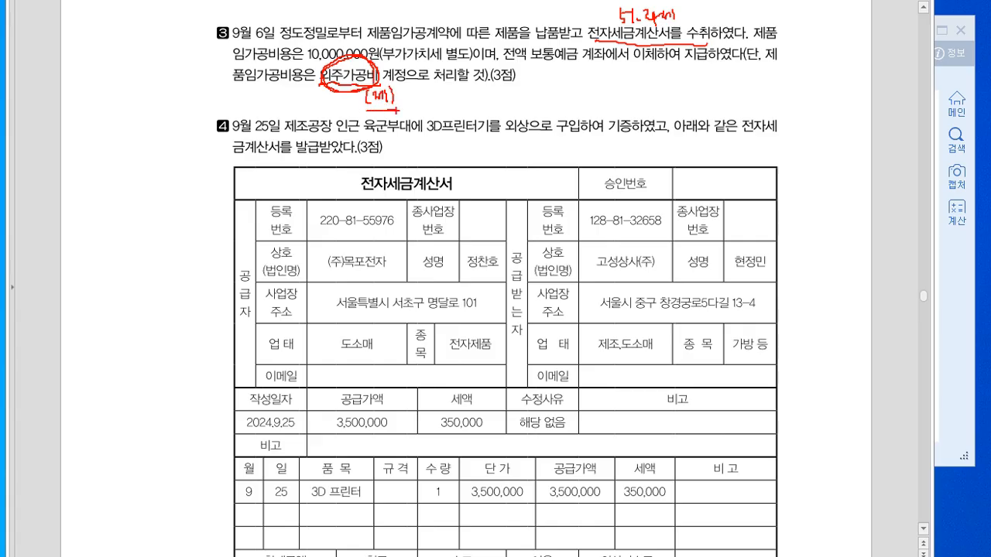
key(Escape)
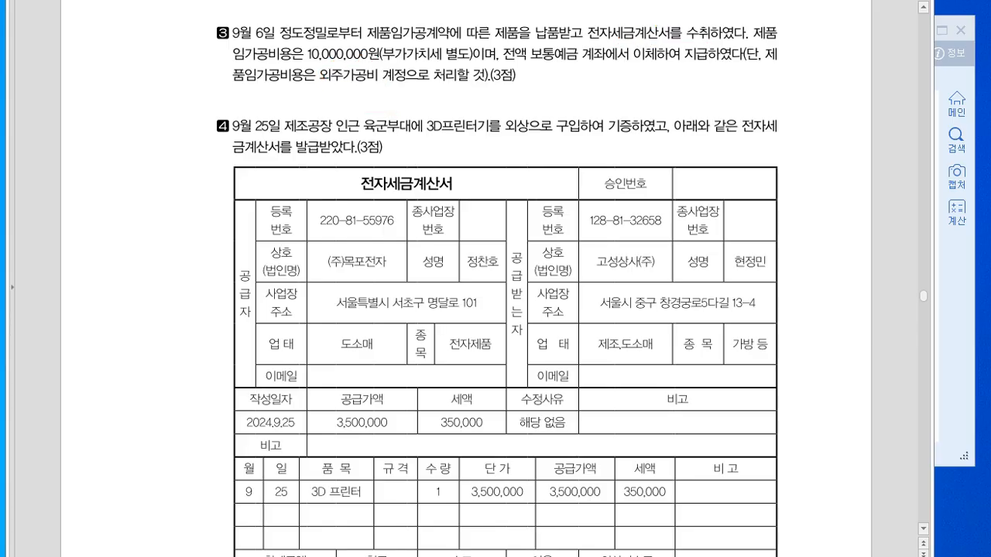
key(alt+Tab)
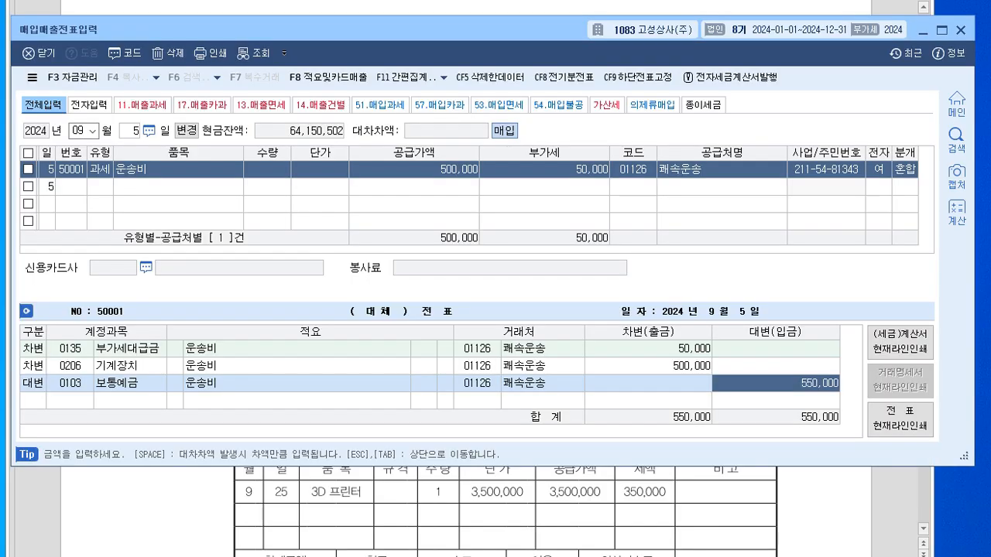
- Start a September 6 entry of type 51.과세 with 가공비용 as the 품목, leaving quantity and unit price empty
key(Escape)
text(6)
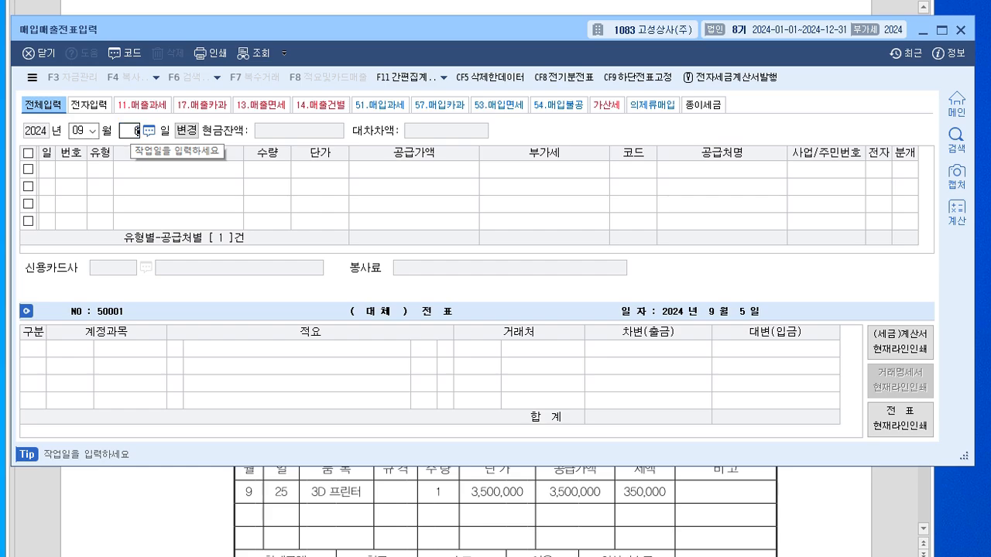
key(Return)
text(51)
key(Return)
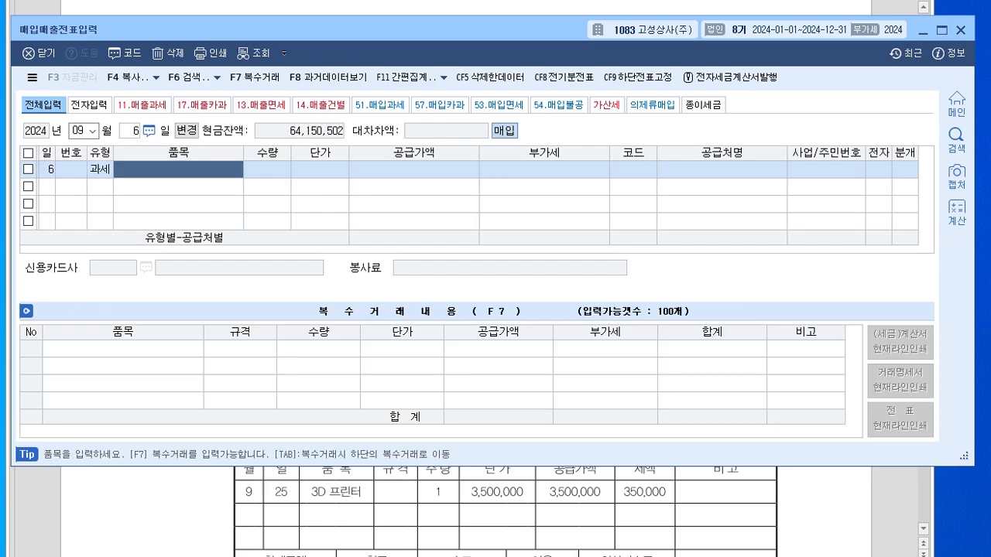
text(가공비용)
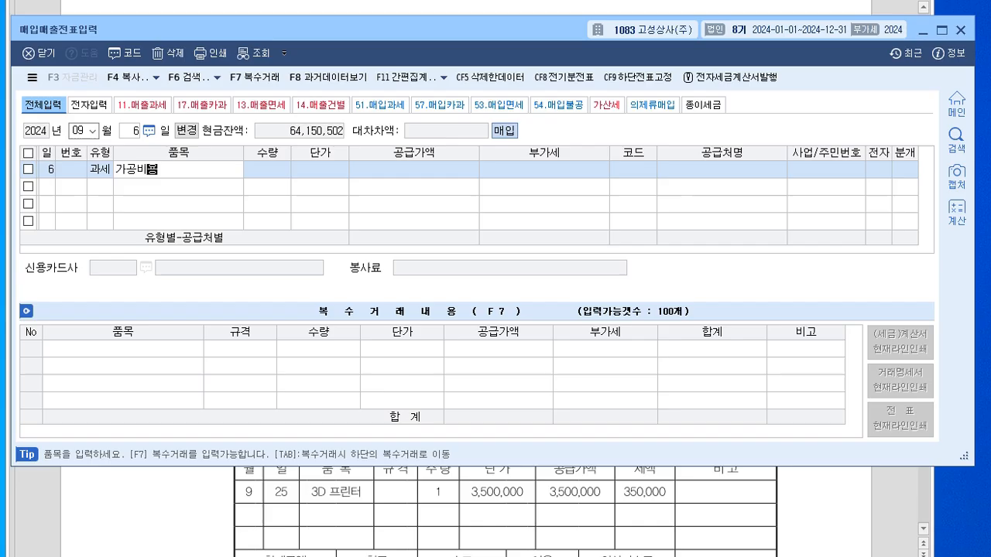
key(Return)
key(Return)
key(Return)
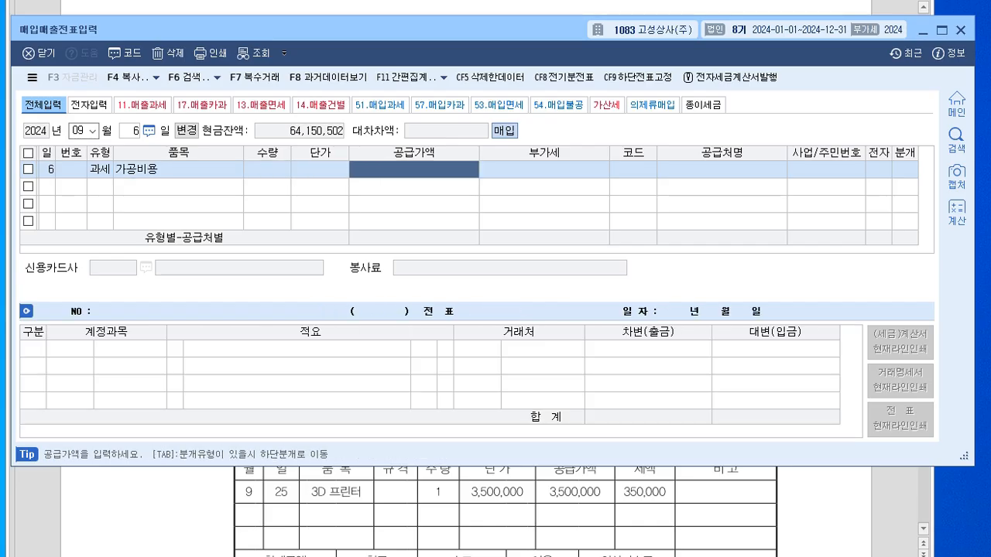
- Enter a 공급가액 of 10,000,000 for 가공비용 and assign 정도정밀 as the supplier
text(10000000)
key(Return)
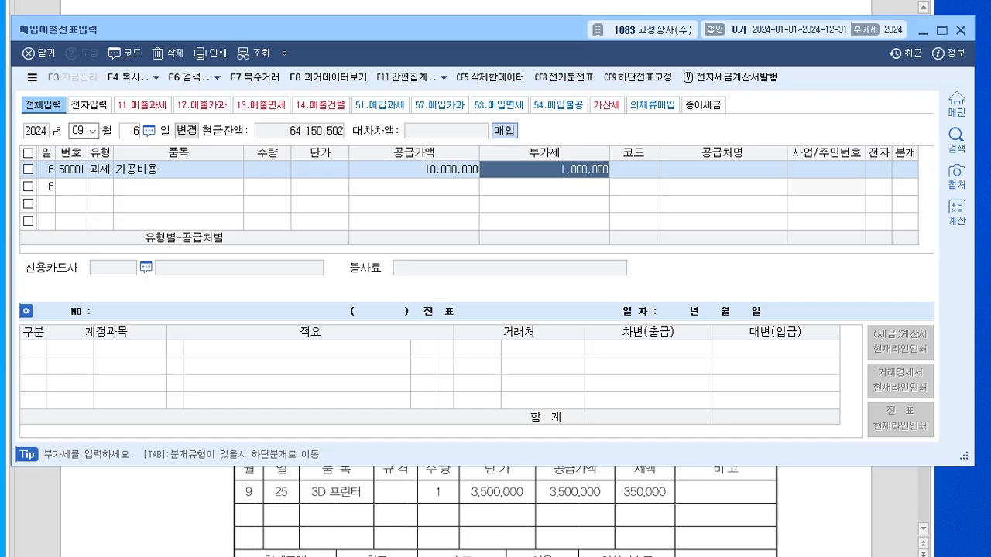
key(Return)
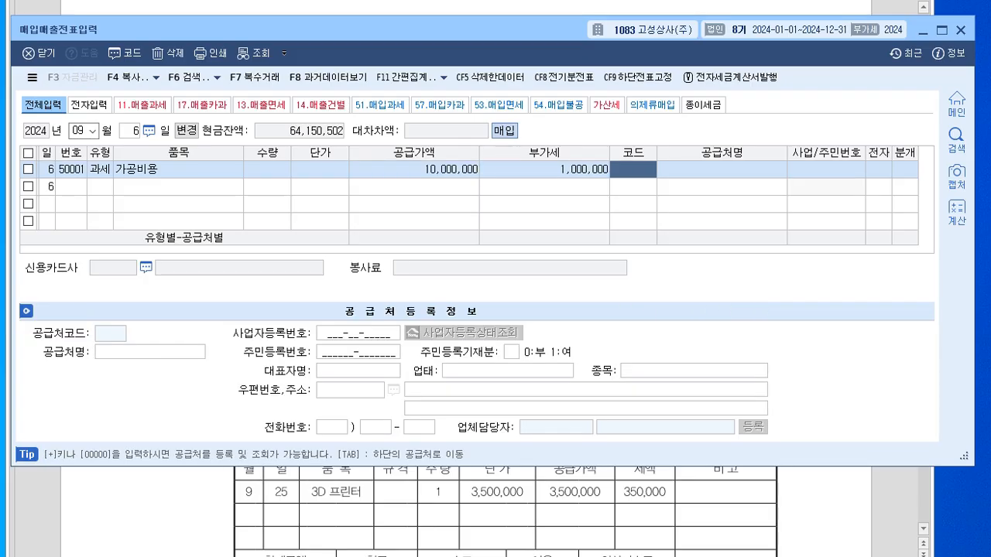
text(정되)
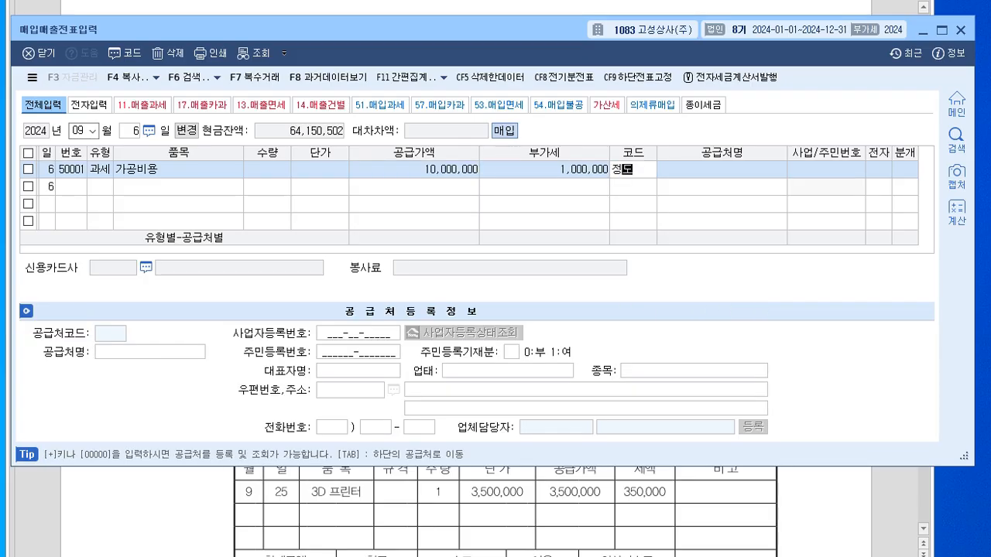
key(Return)
key(Return)
key(Return)
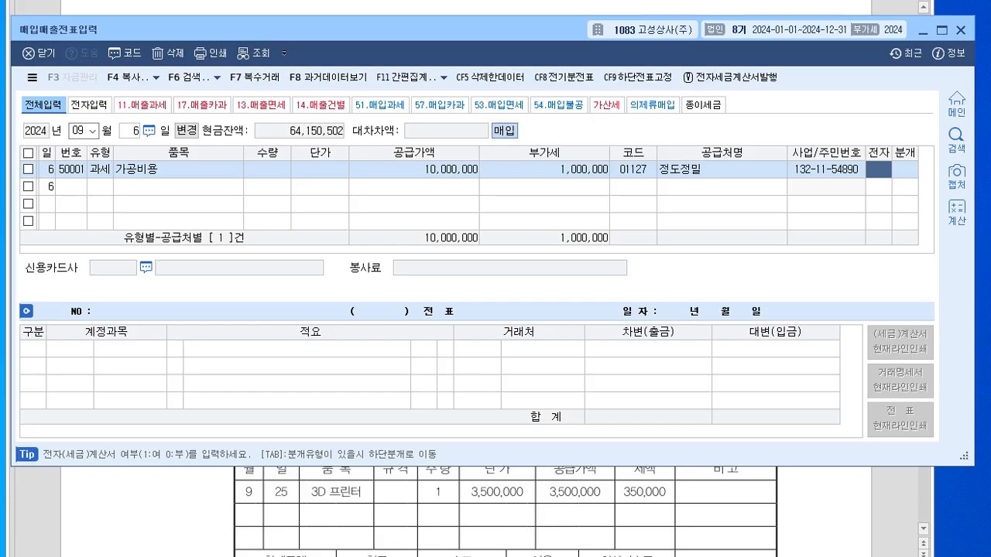
- Mark the 가공비용 purchase as 전자 여 and set its 분개 type to 혼합
text(1)
key(Return)
text(3)
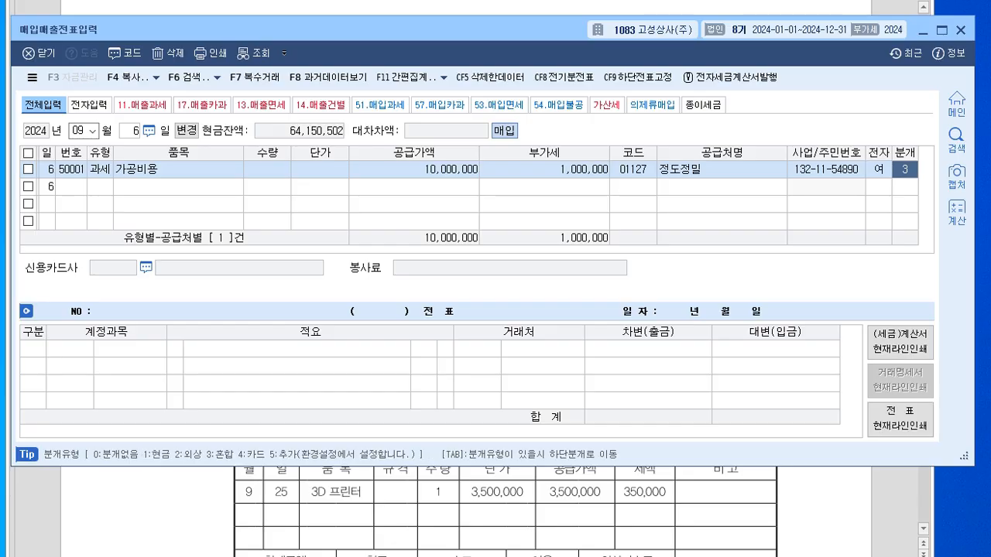
key(Return)
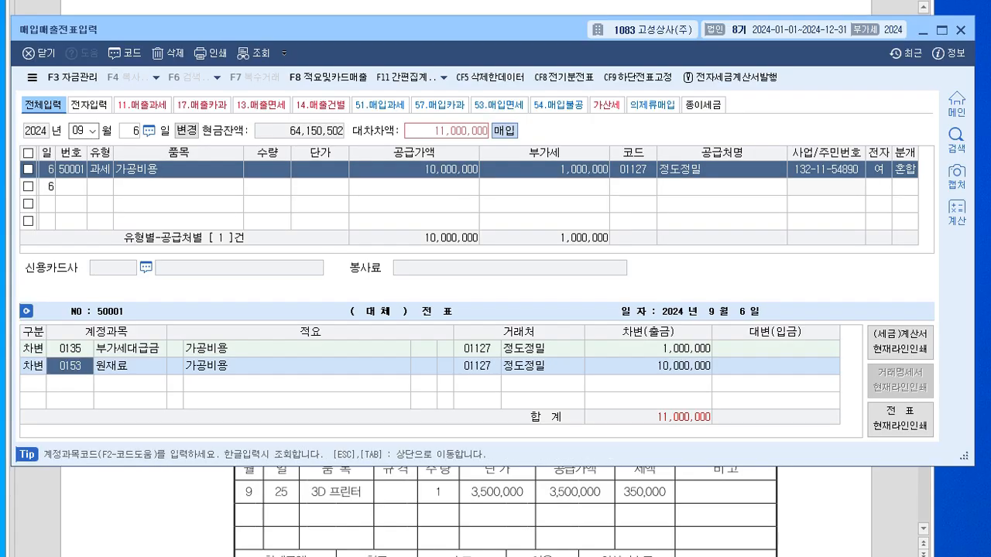
- Change the 원재료 debit line to account 0533 외주가공비 and add an 11,000,000 credit line for 0103 보통예금
text(외주)
key(Return)
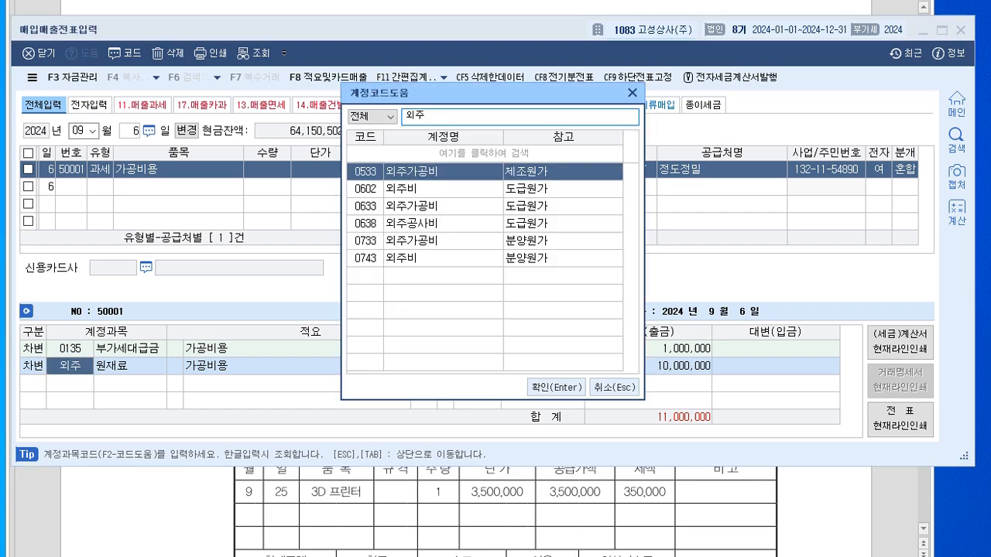
key(Return)
key(Return)
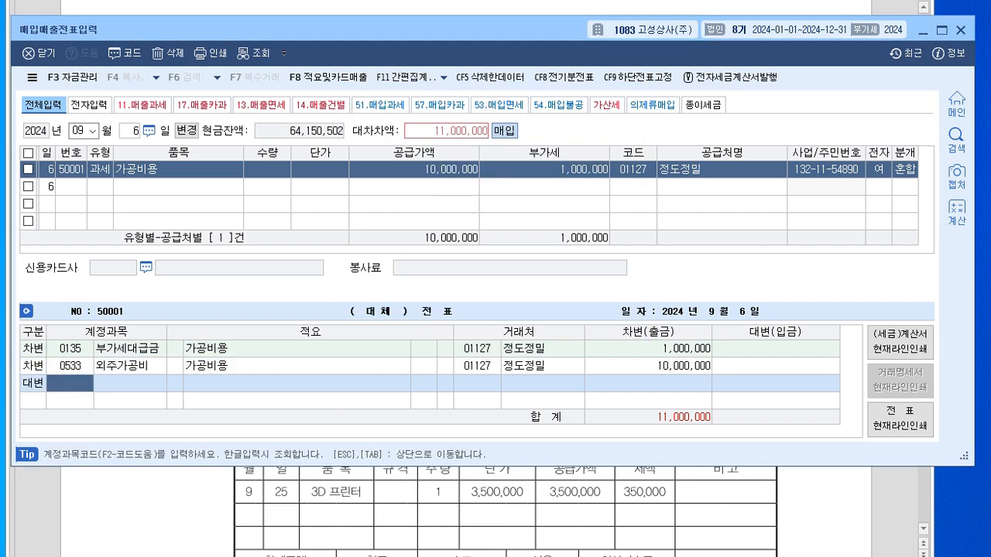
text(103)
key(Return)
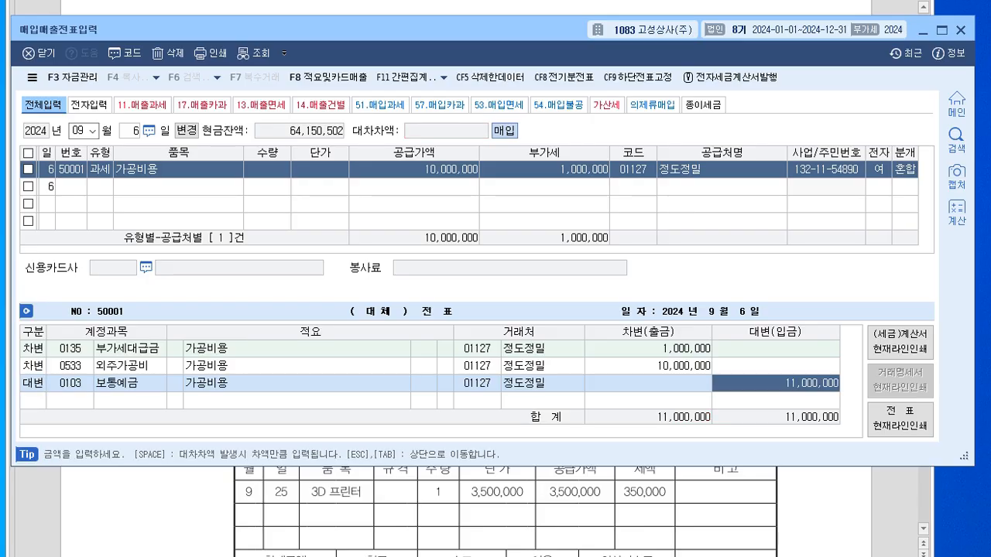
- Read question 3's sub-question 4 and its tax invoice in the exam document, temporarily underlining 전자세금계산서를, and return to the voucher window
key(alt+Tab)
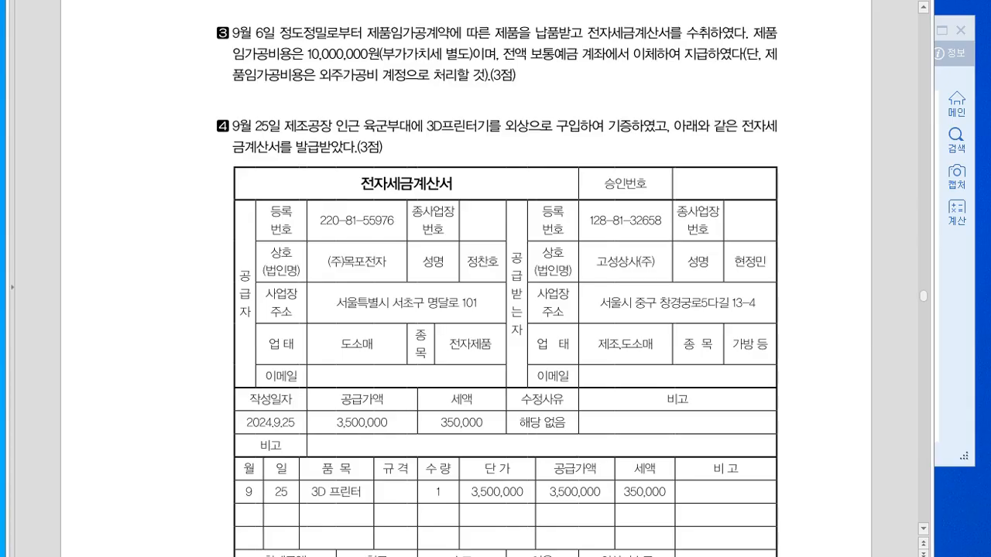
scroll(506, 309, down, 3)
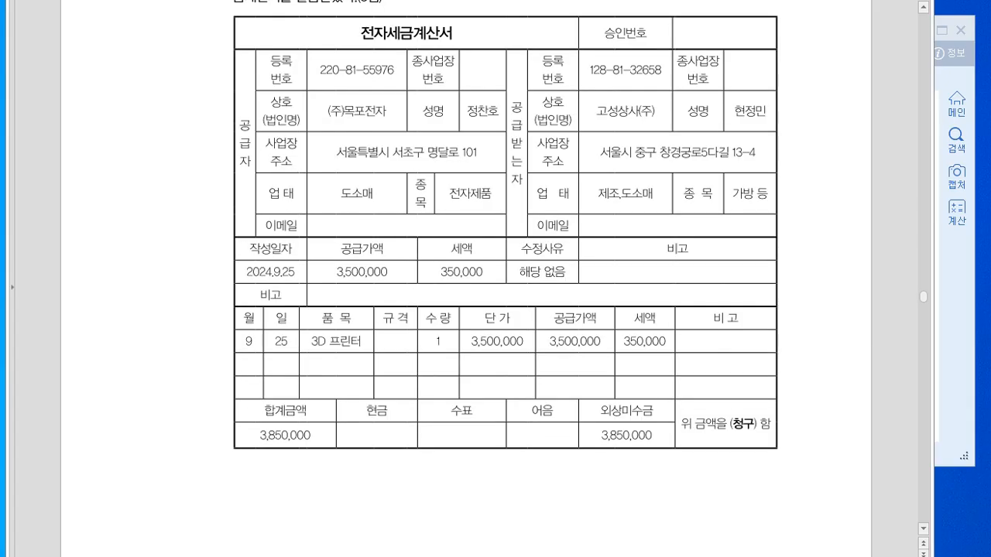
scroll(505, 309, up, 3)
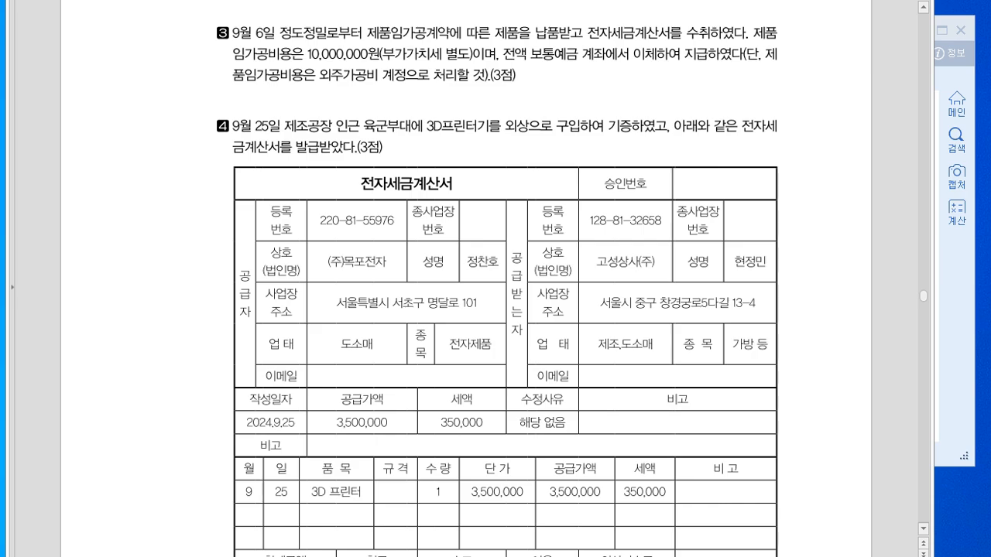
scroll(506, 310, down, 2)
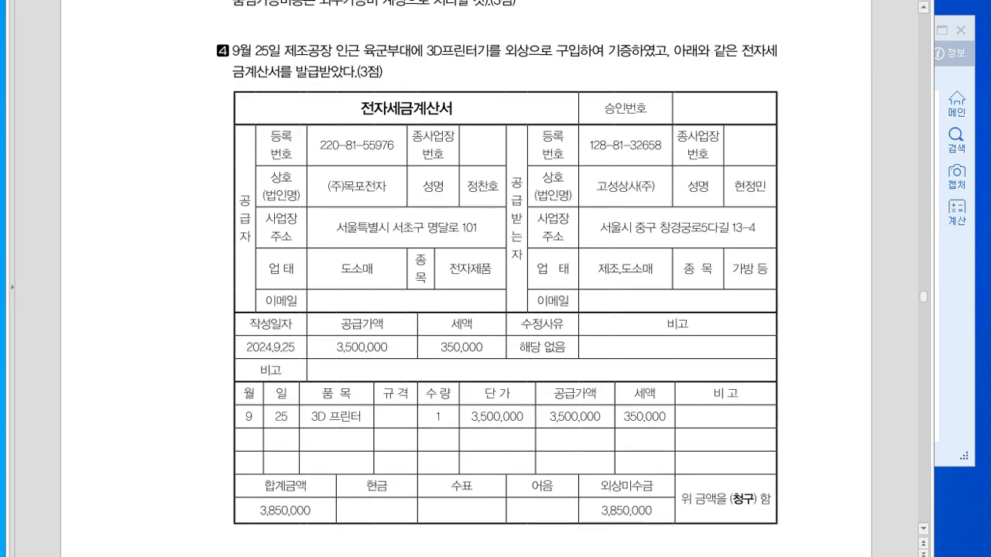
scroll(505, 310, up, 2)
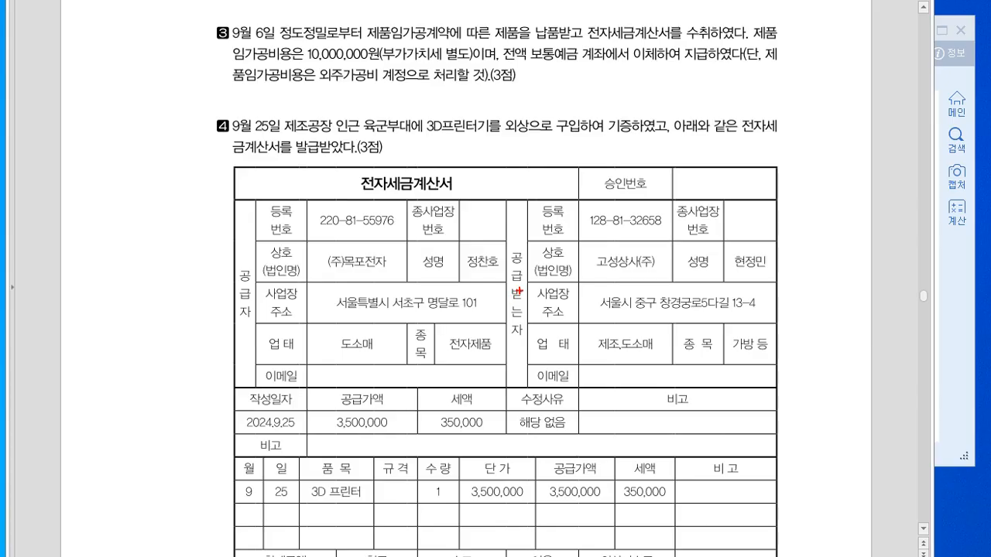
drag(743, 144, 777, 143)
drag(226, 157, 337, 158)
key(Escape)
key(alt+Tab)
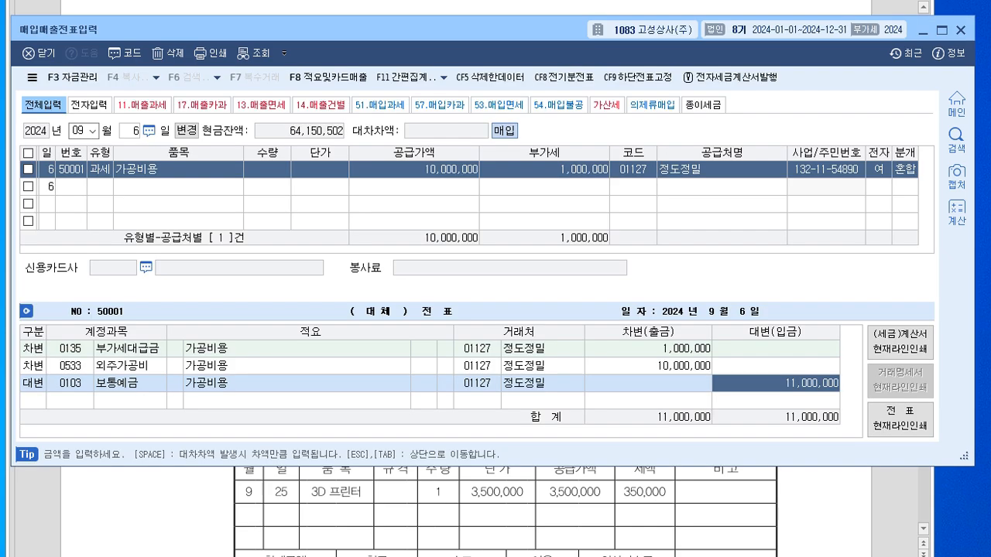
- Start a September 25 entry of type 54.불공
key(Escape)
key(Escape)
text(25)
key(Return)
drag(449, 29, 443, 23)
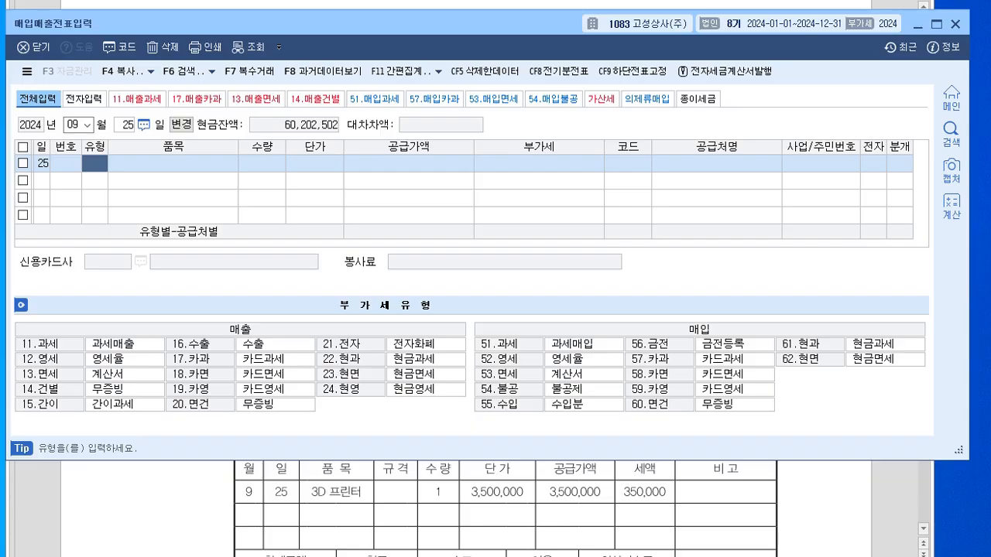
text(54)
key(Return)
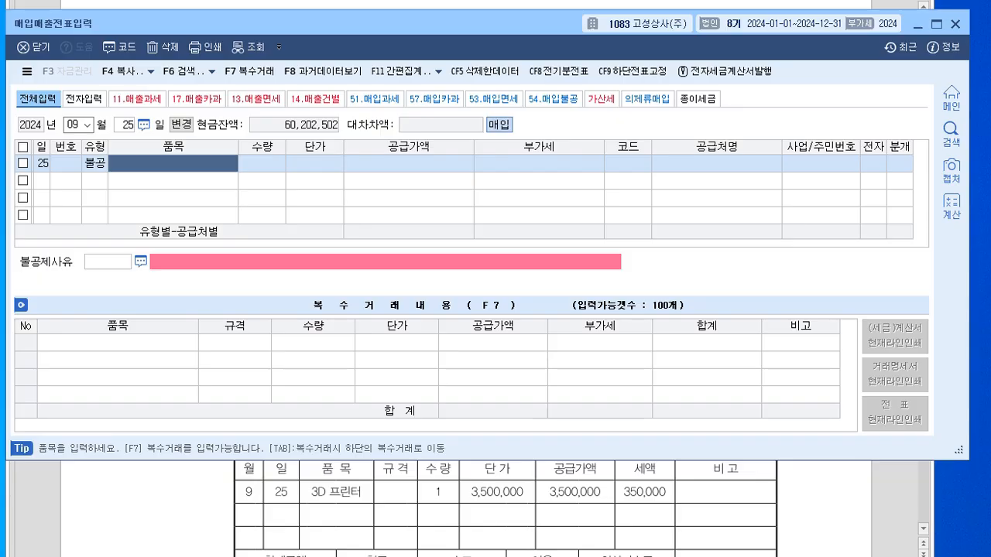
- Enter 3D 프린터 as the 품목 with a 공급가액 of 3,500,000 and accept the calculated 부가세
text(3)
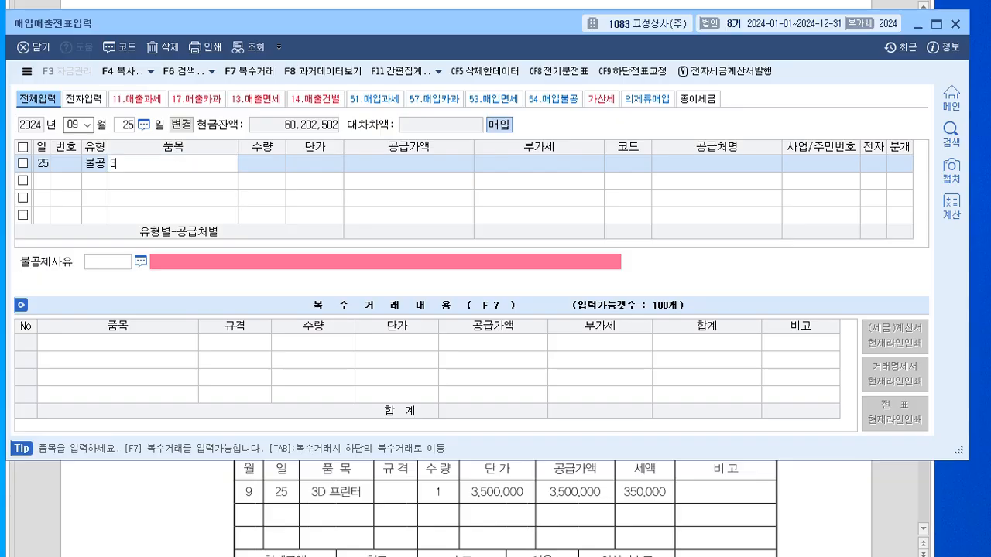
text(D 프린터)
key(Return)
key(Return)
key(Return)
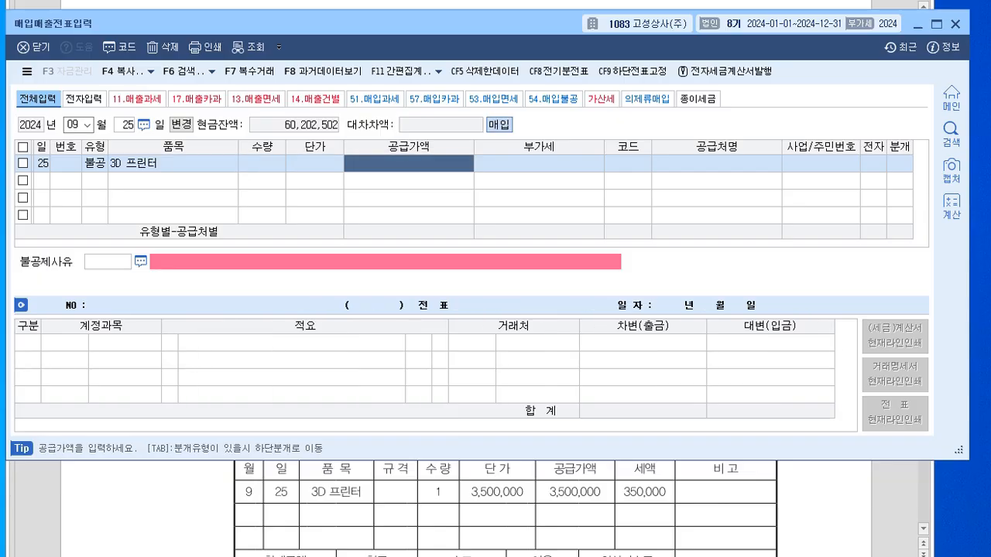
text(3500000)
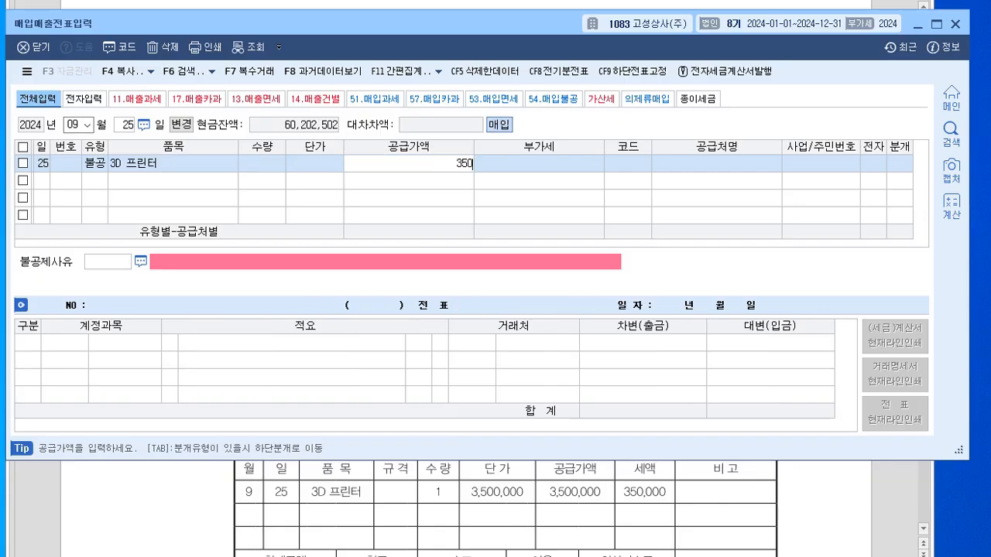
key(Return)
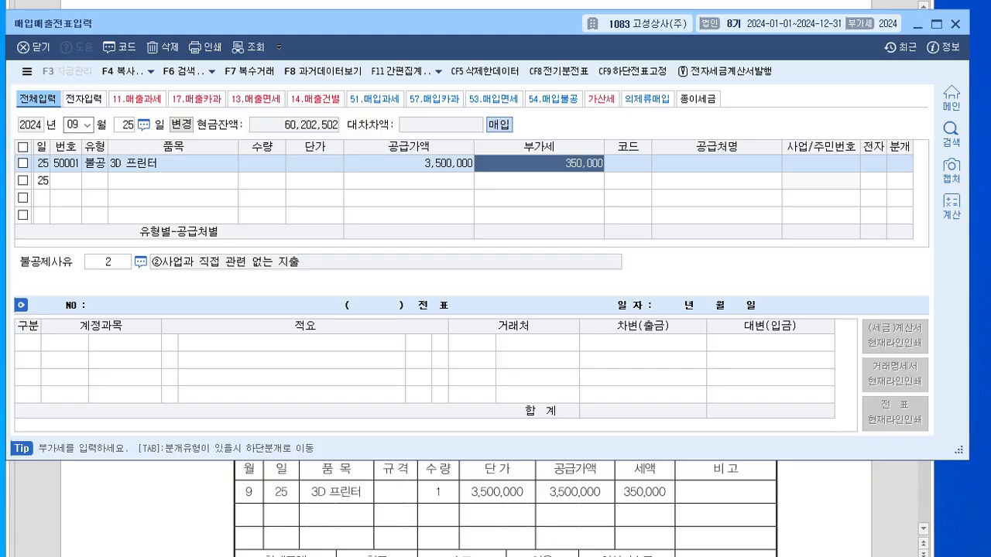
key(Return)
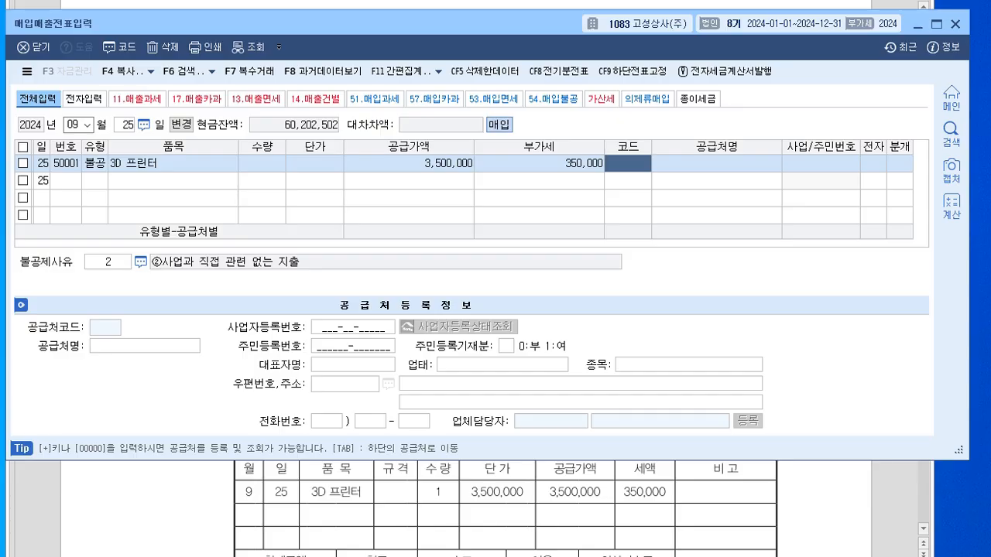
- Assign (주)목포전자 as the supplier of the 3D 프린터 and mark the purchase as 전자 여
text(목포)
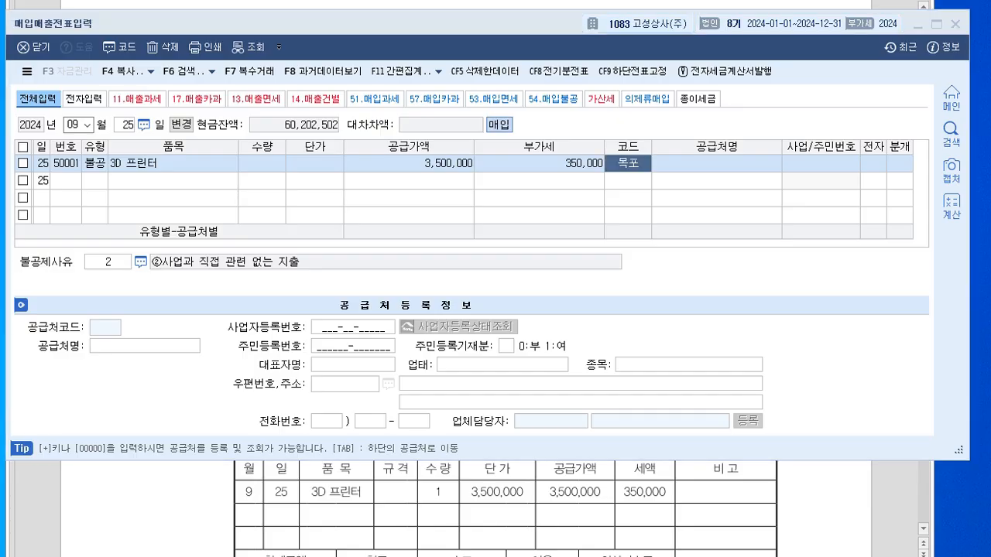
key(Return)
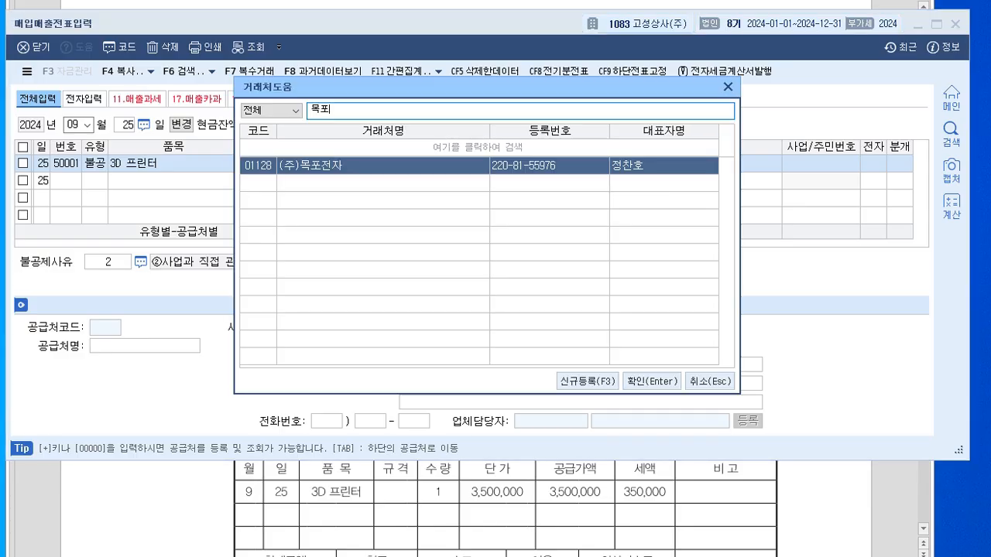
key(Return)
key(Return)
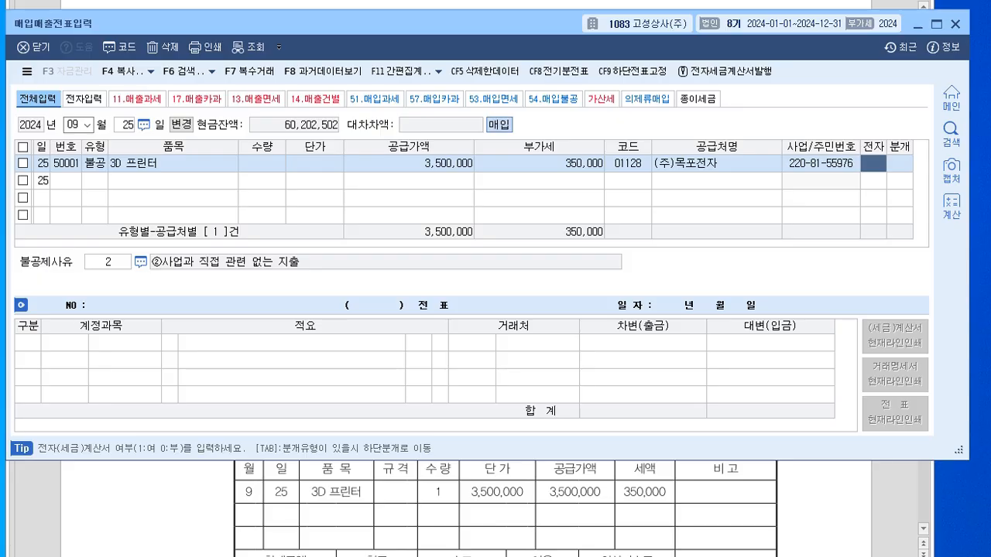
text(1)
key(Return)
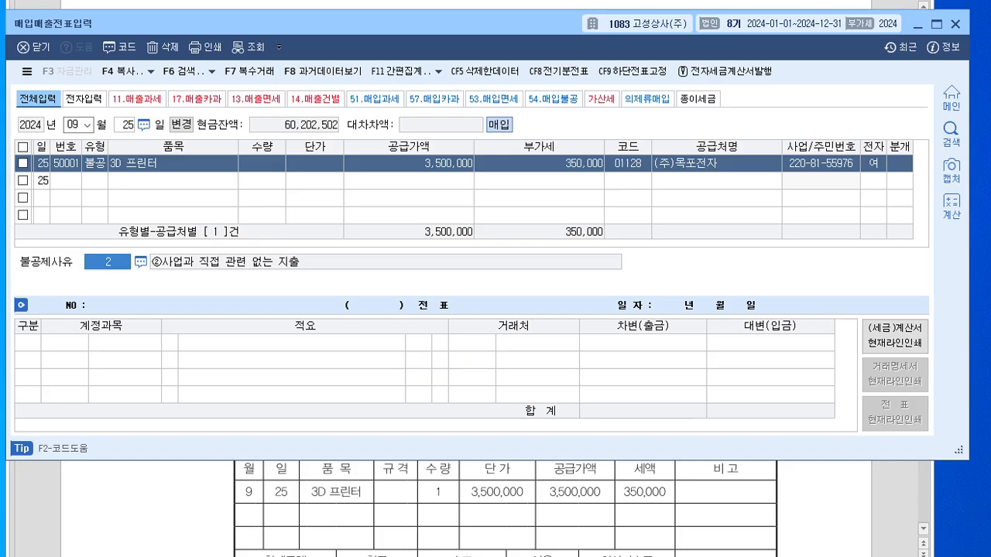
- Choose ②사업과 직접 관련 없는 지출 as the 불공제사유 for the 3D 프린터 purchase
key(F2)
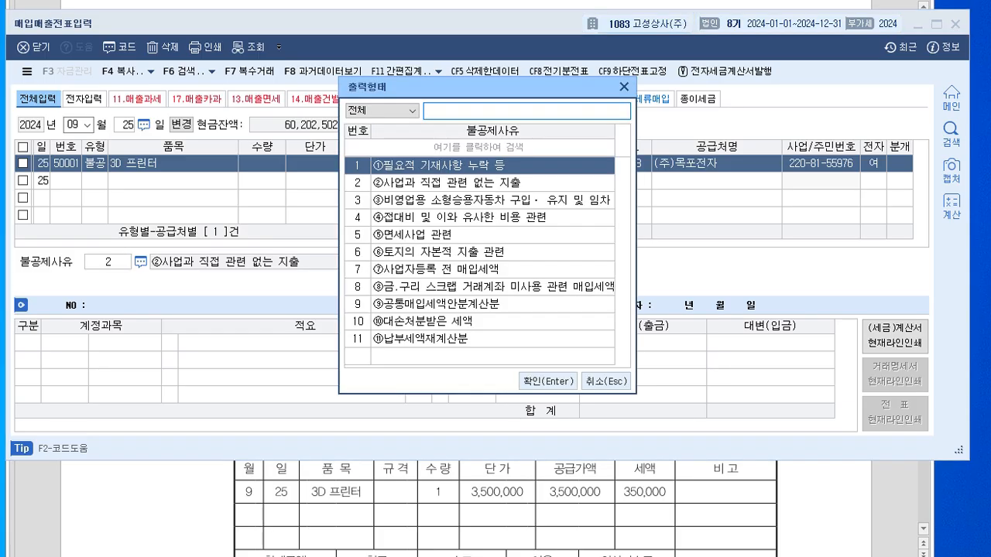
key(Down)
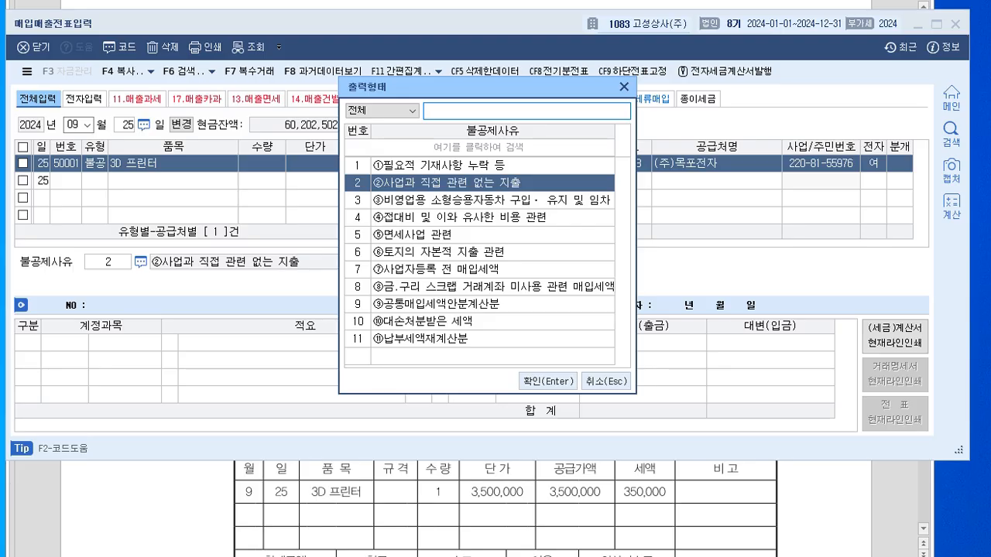
key(Return)
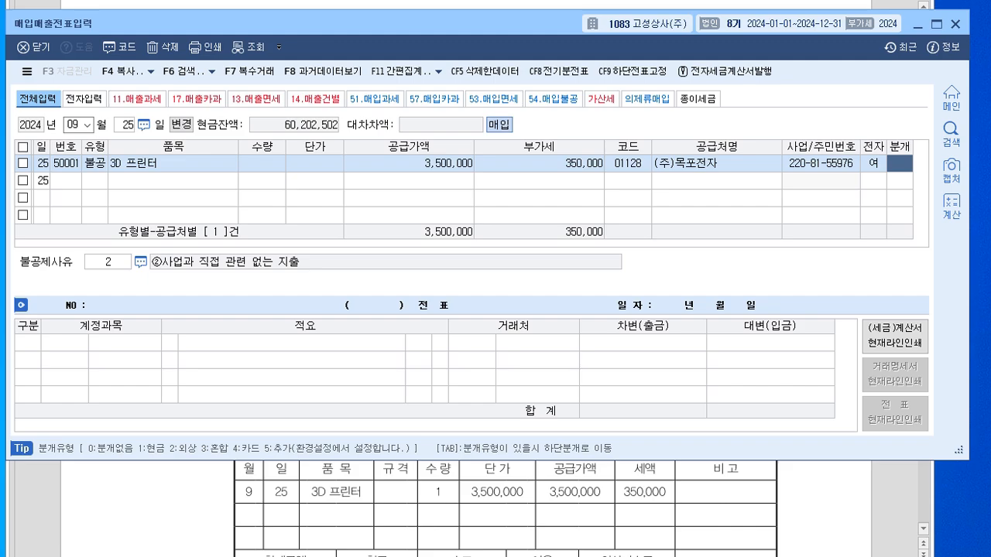
- Set the 3D 프린터 entry's 분개 type to 혼합 and change the 원재료 debit line to account 0953 기부금
text(3)
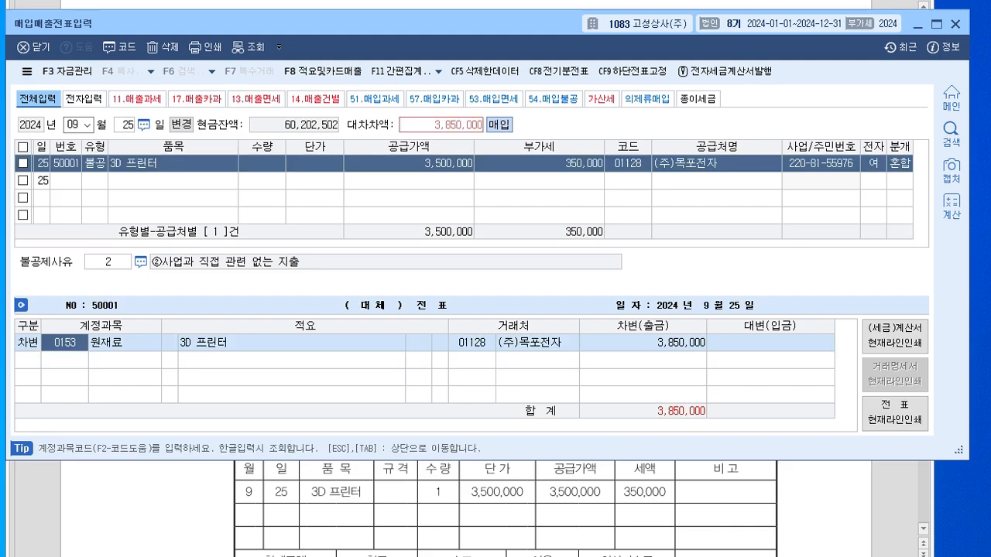
text(0953)
key(Return)
key(Return)
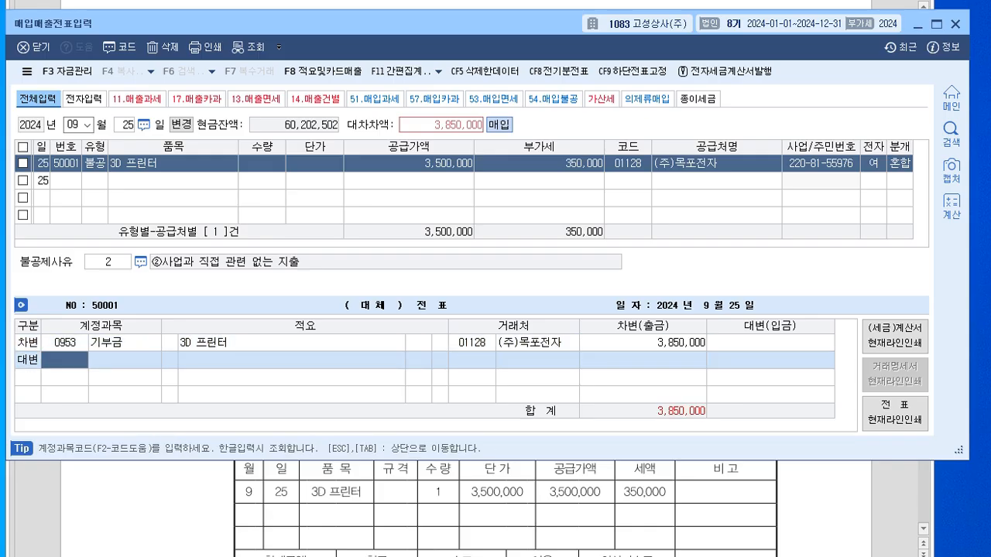
- Credit account 0253 미지급금 for 3,850,000 on the 3D 프린터 entry
text(0253)
key(Return)
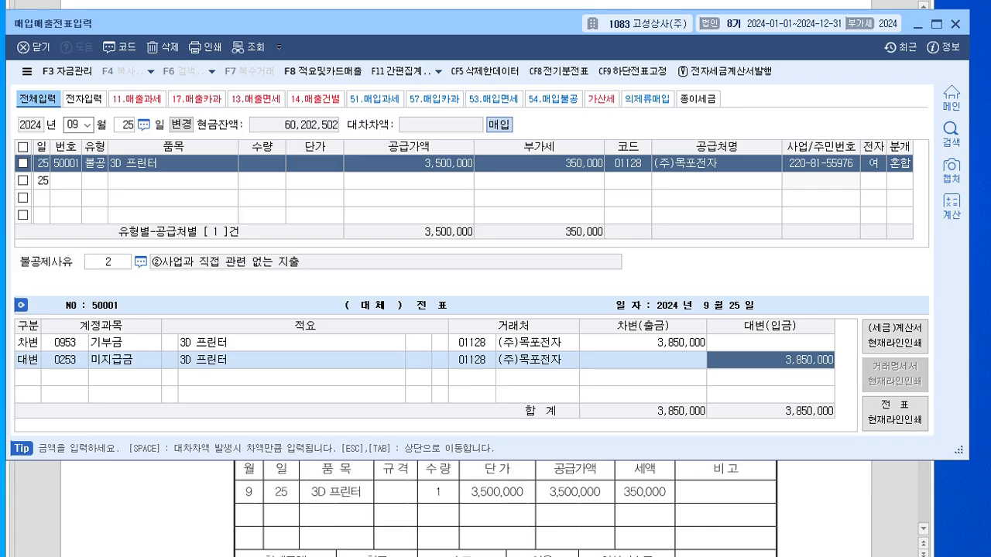
- Consult transaction 5 in the exam document and start an October 6 entry of type 57 카과
key(alt+Tab)
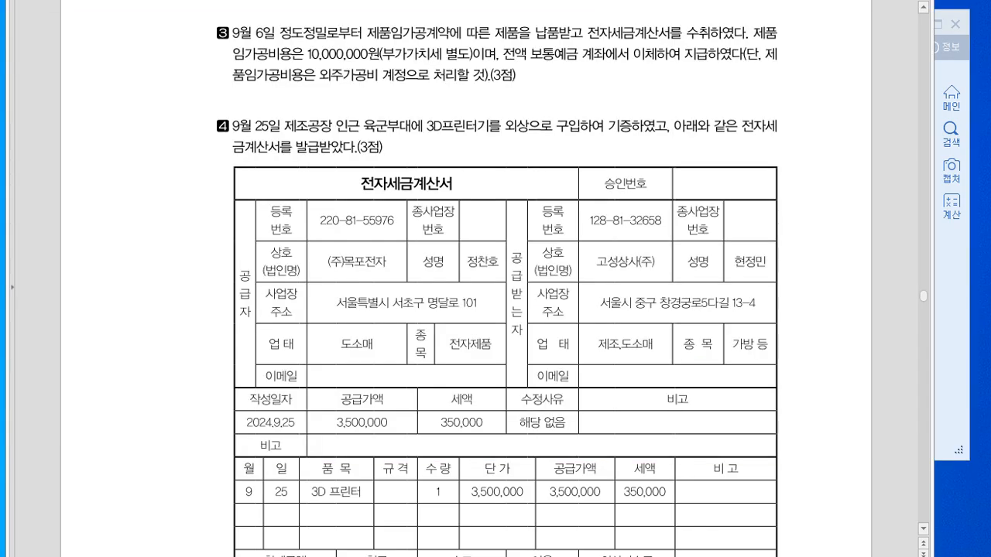
scroll(496, 310, down, 10)
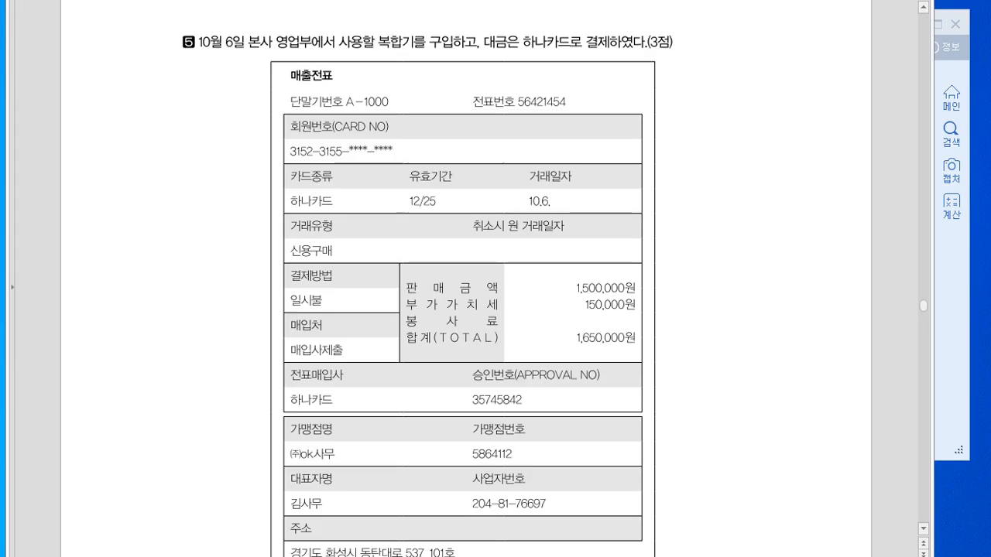
key(alt+Tab)
click(72, 124)
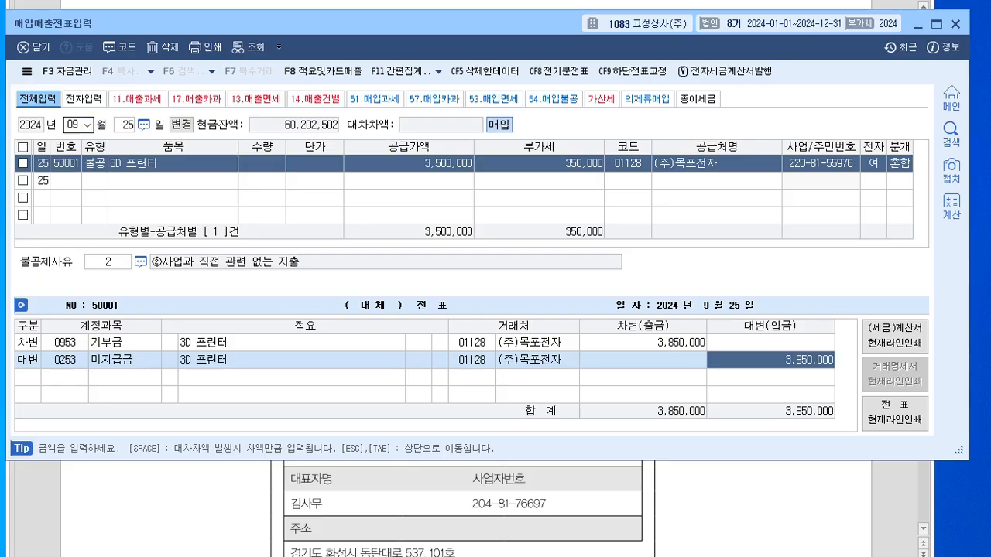
text(10)
key(Return)
text(6)
key(Return)
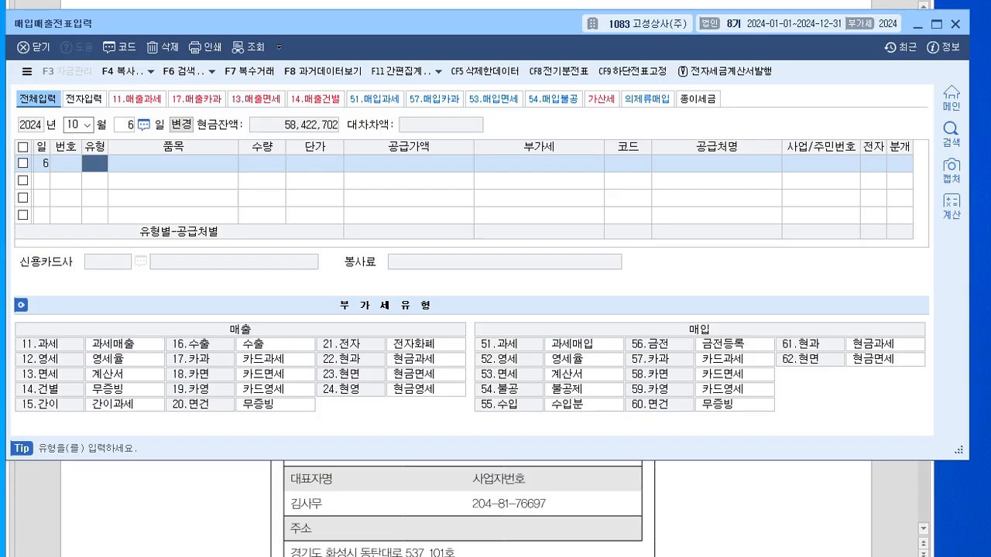
text(57)
key(Return)
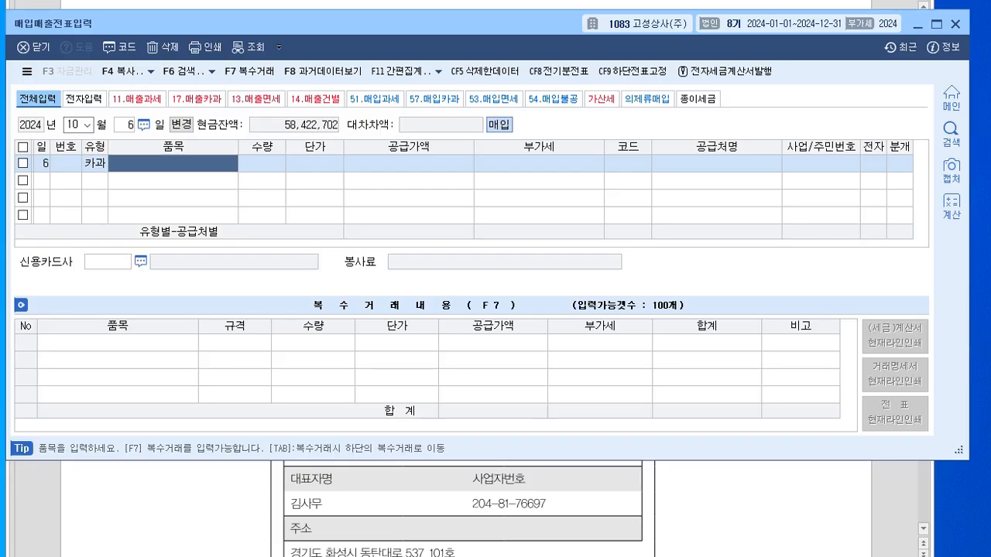
- Enter 복합기 as the 품목 with a 공급가액 of 1,500,000 and accept the calculated 부가세
text(ㅂ고합)
key(BackSpace)
key(BackSpace)
key(BackSpace)
key(BackSpace)
key(BackSpace)
text(보ㄱ합기)
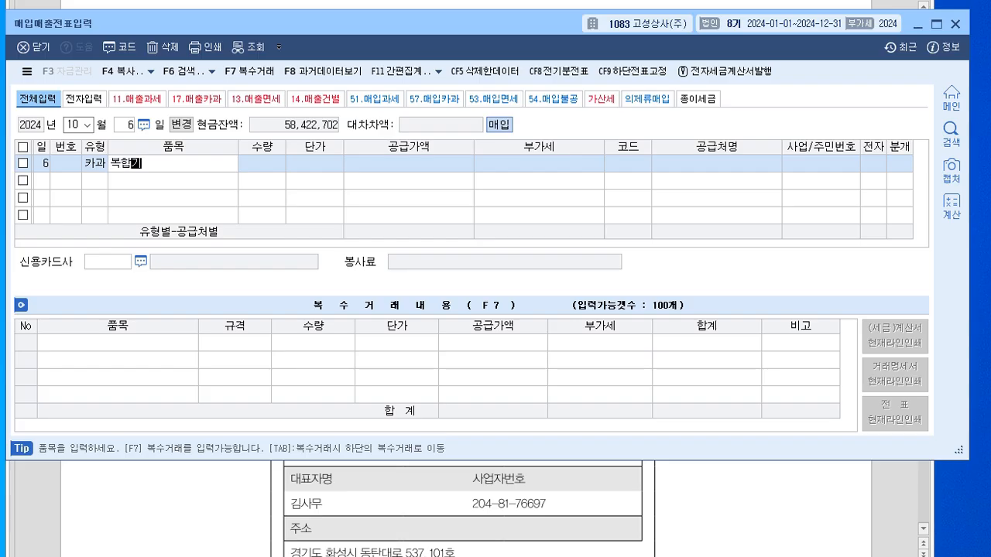
key(Return)
key(Return)
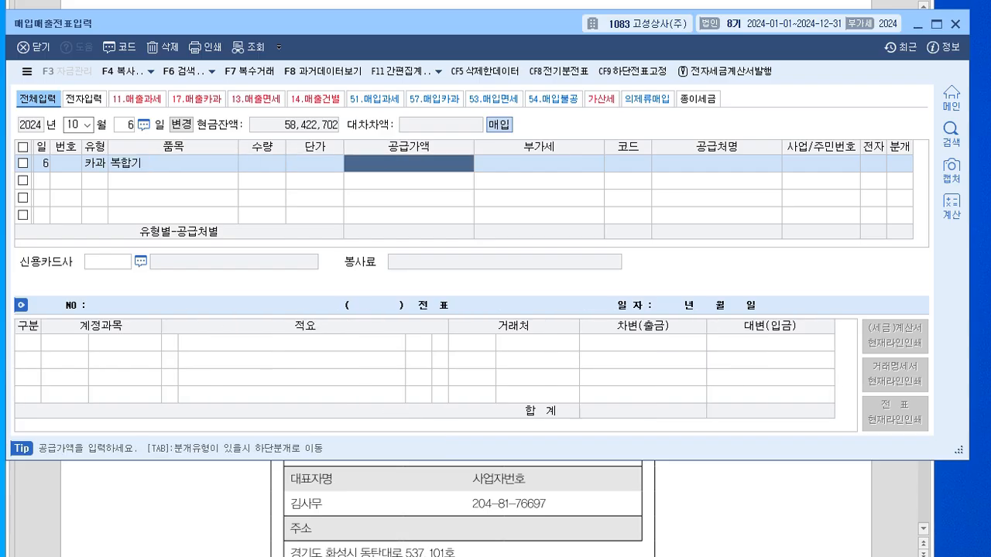
text(1500000)
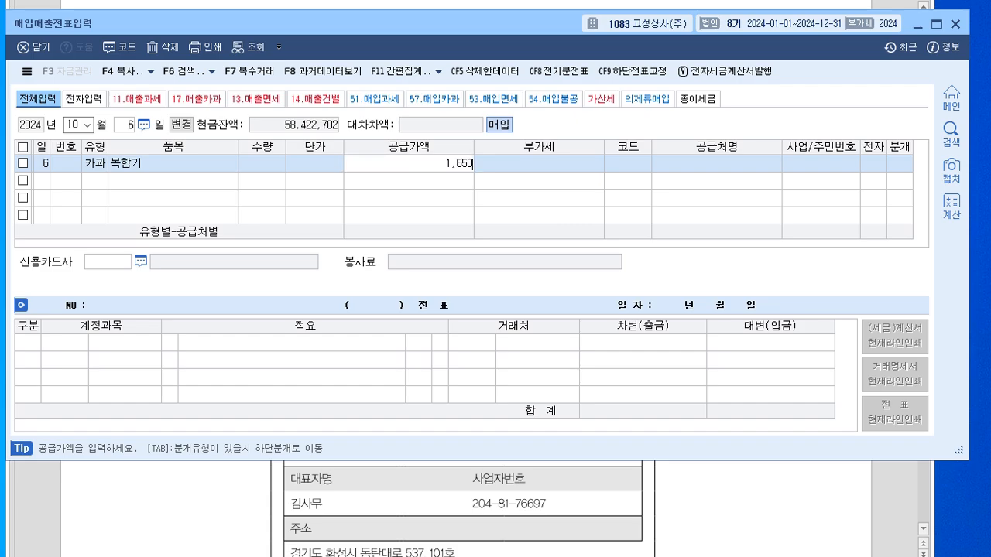
key(Return)
key(Return)
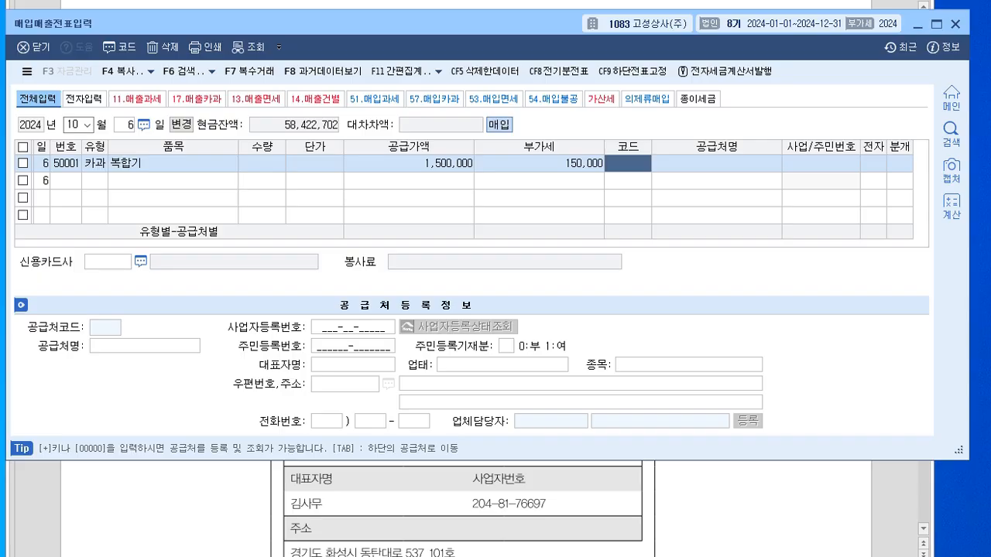
- Assign (주)OK사무 as the supplier of the 복합기 and choose 하나카드 as the 신용카드사
text(사무)
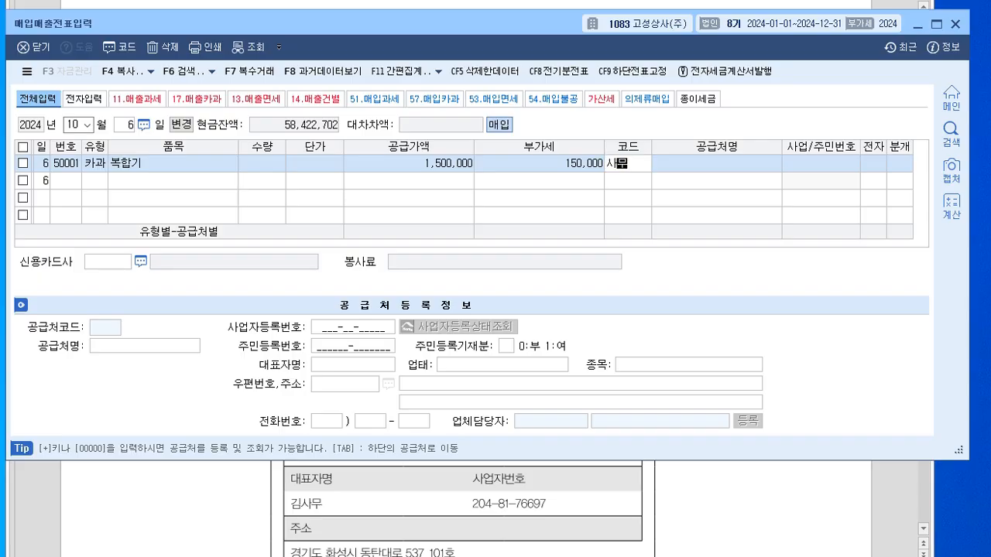
key(Return)
key(Return)
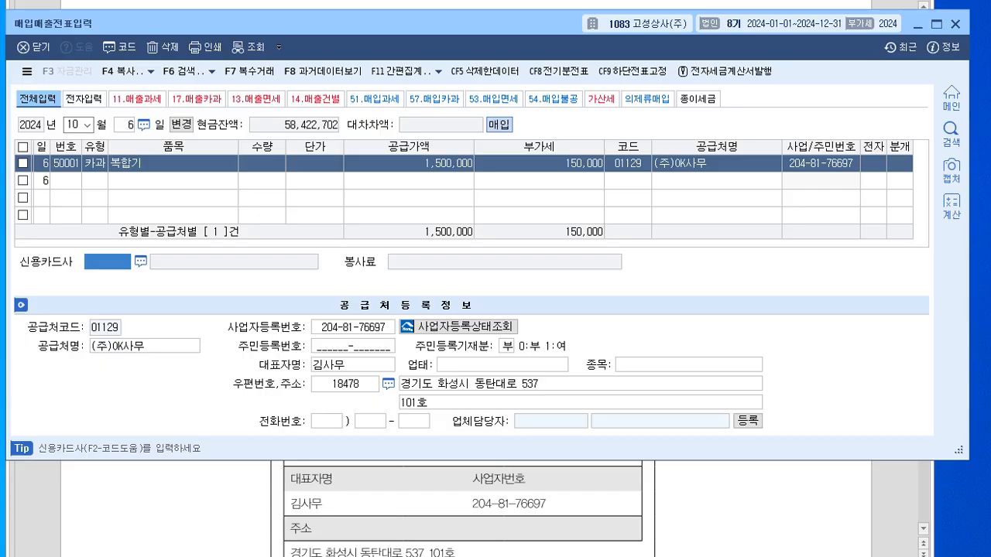
key(F2)
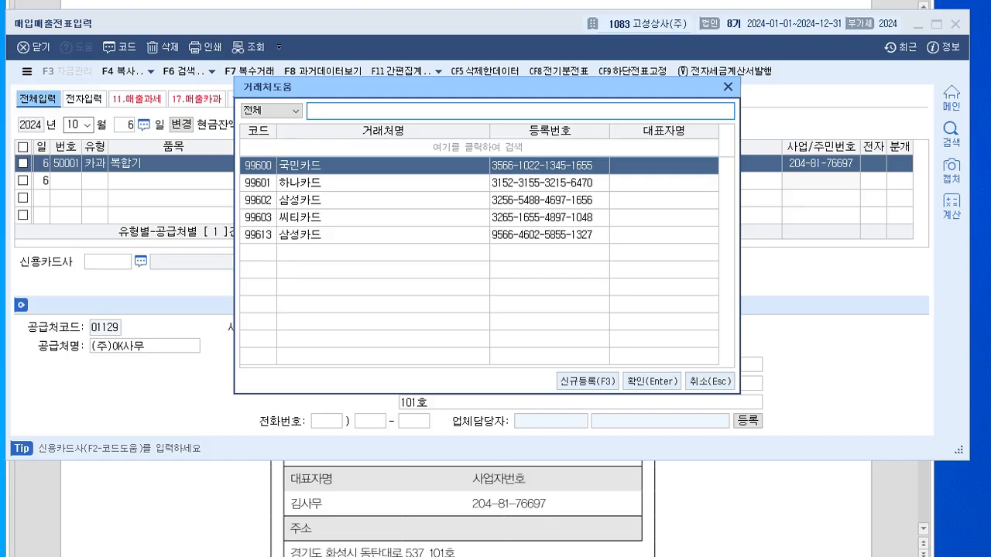
key(Down)
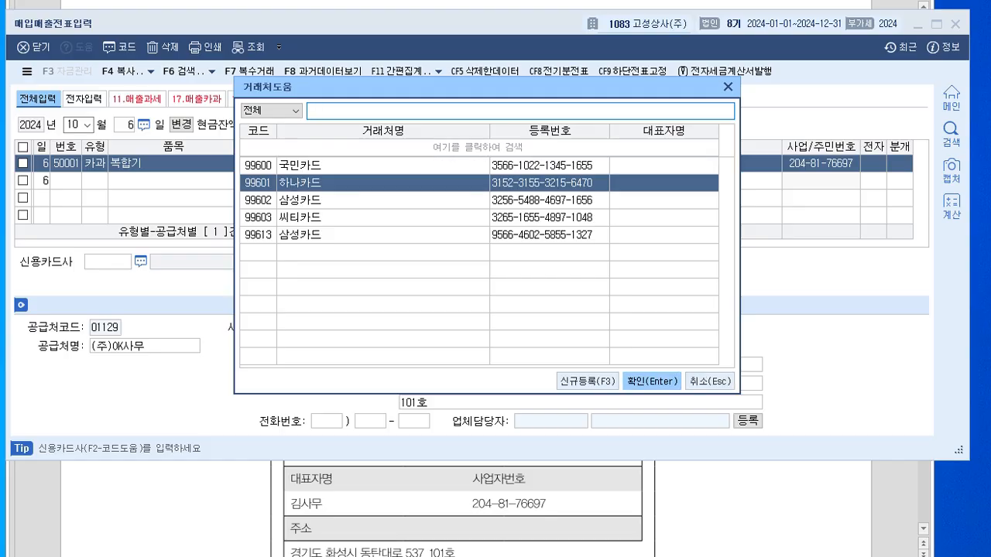
key(Return)
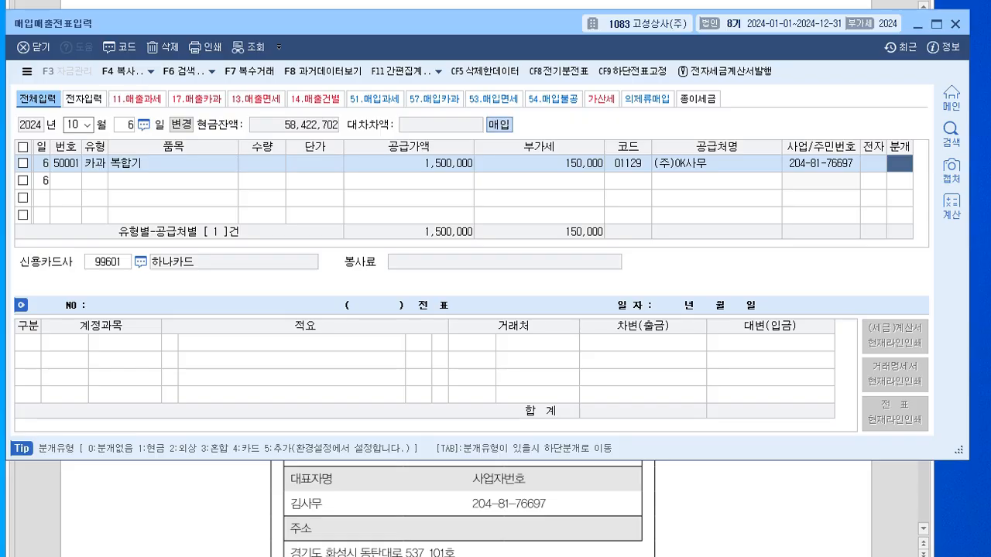
- Set the 복합기 entry's 분개 type to 카드 and change the 원재료 debit line to account 0212 비품
text(4)
key(Return)
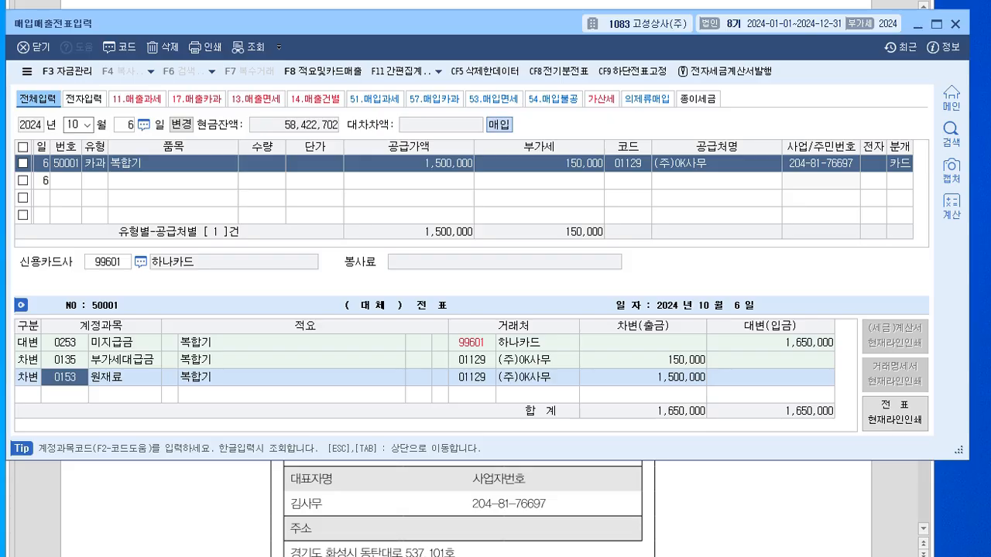
text(0212)
key(Return)
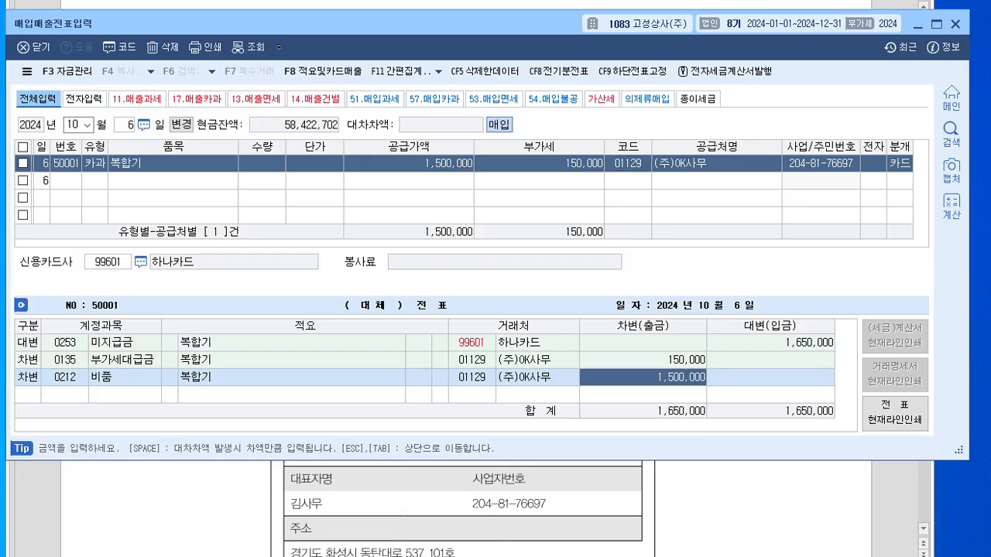
key(Escape)
key(Return)
- Consult transaction 6 in the exam document and start a December 1 entry of type 51 과세
key(alt+Tab)
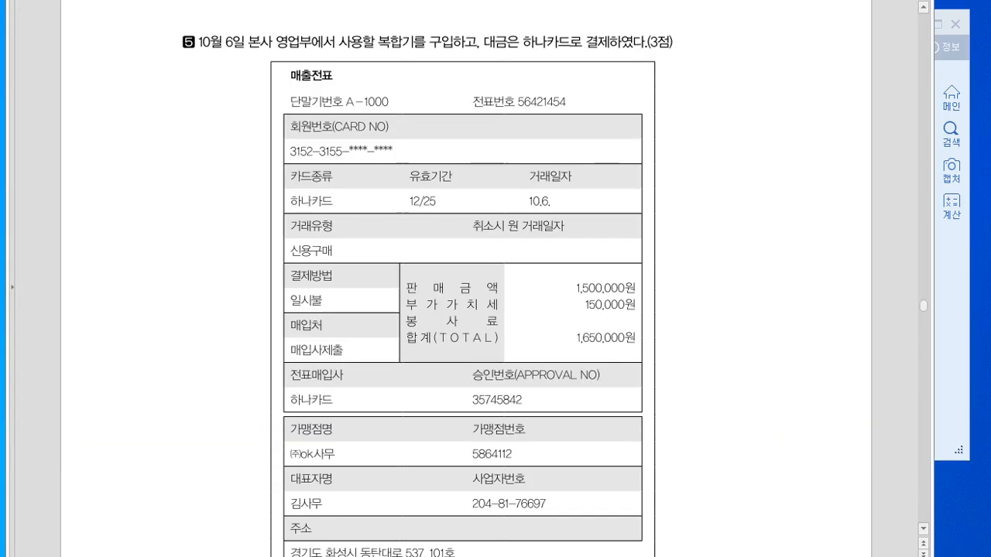
scroll(466, 310, down, 8)
scroll(466, 310, down, 5)
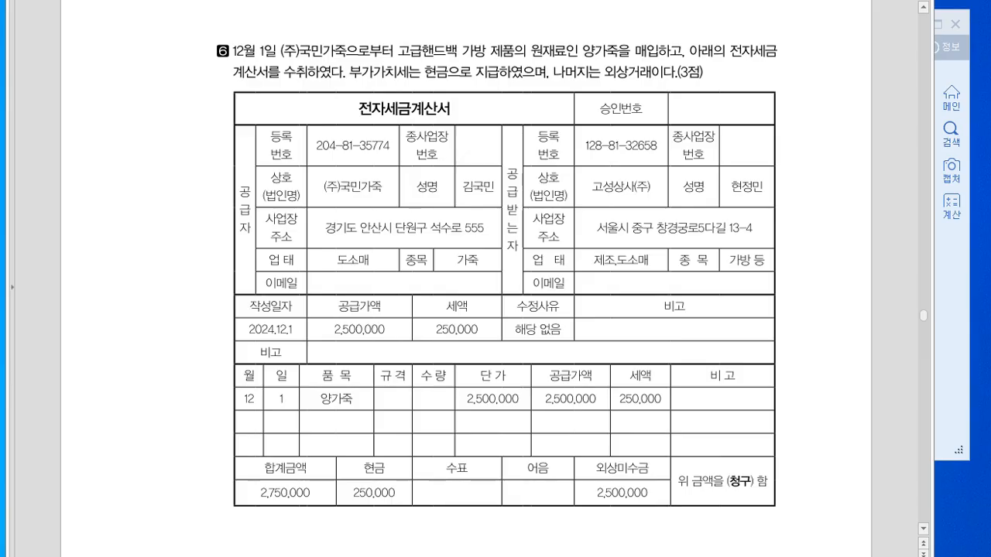
key(alt+Tab)
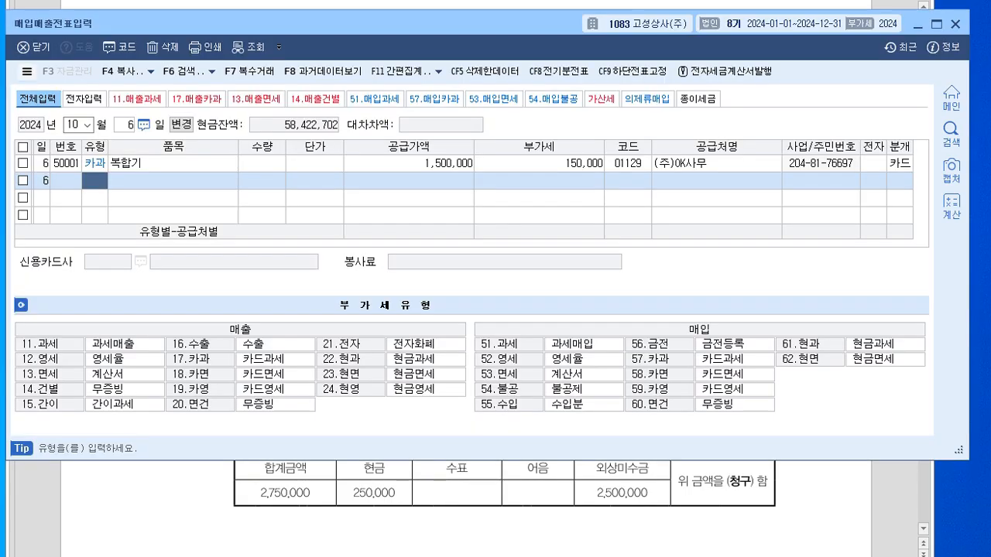
click(73, 124)
text(12)
key(Return)
text(1)
key(Return)
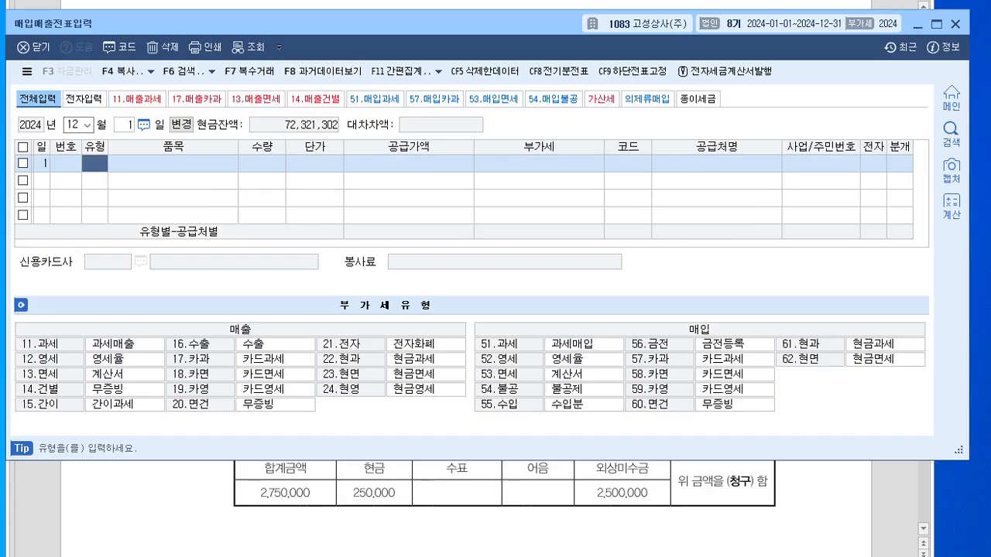
text(51)
key(Return)
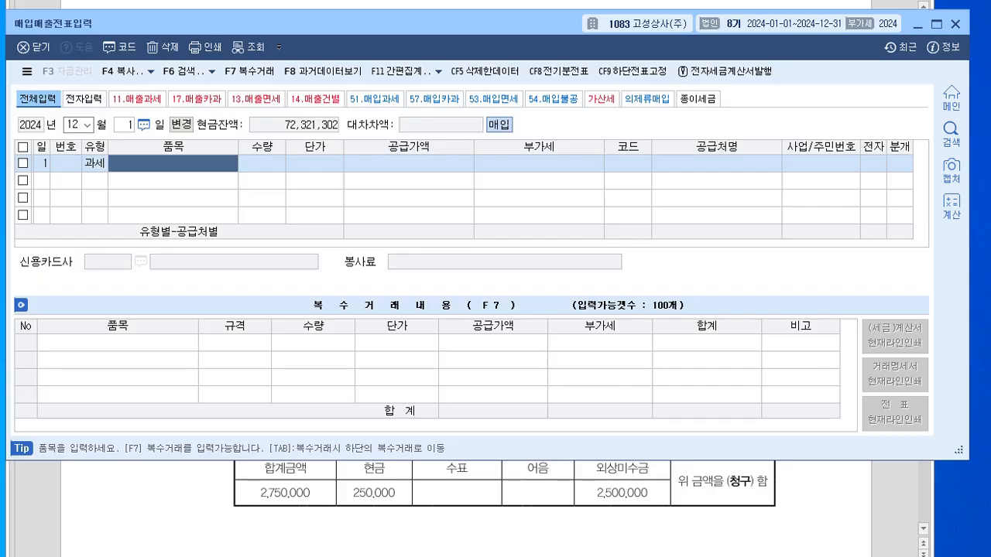
- Enter 양가죽 as the 품목 with a 공급가액 of 2,500,000 and accept the calculated 부가세
text(양가죽)
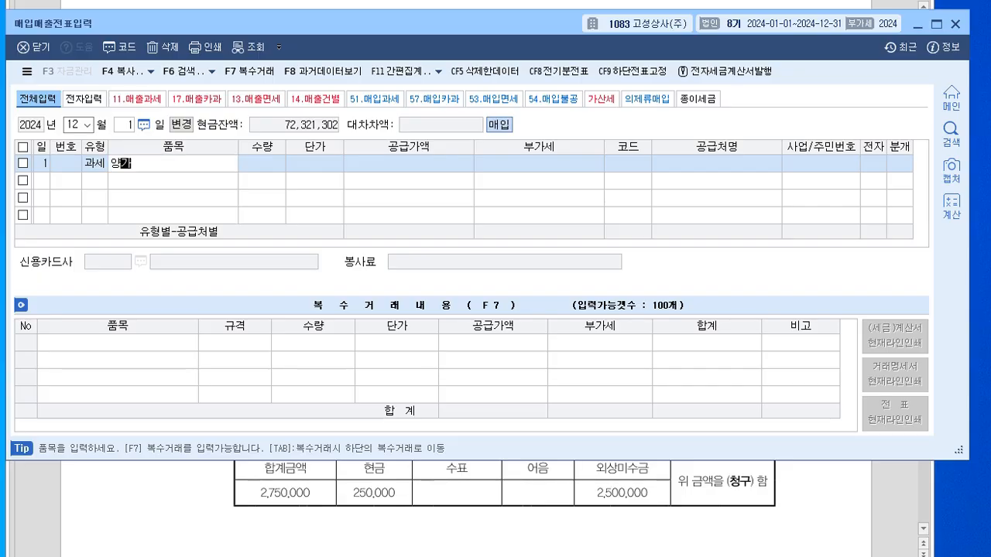
key(Return)
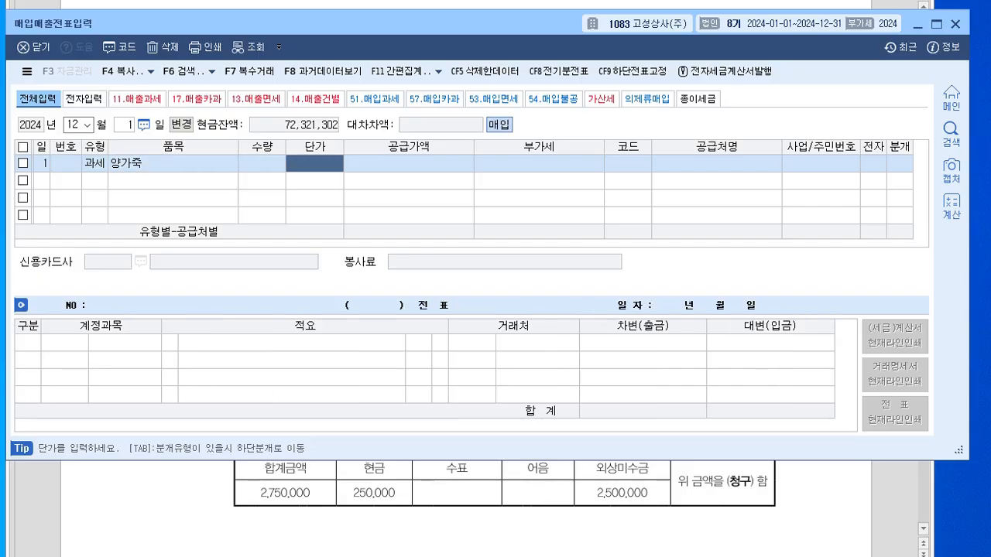
key(Return)
text(2500)
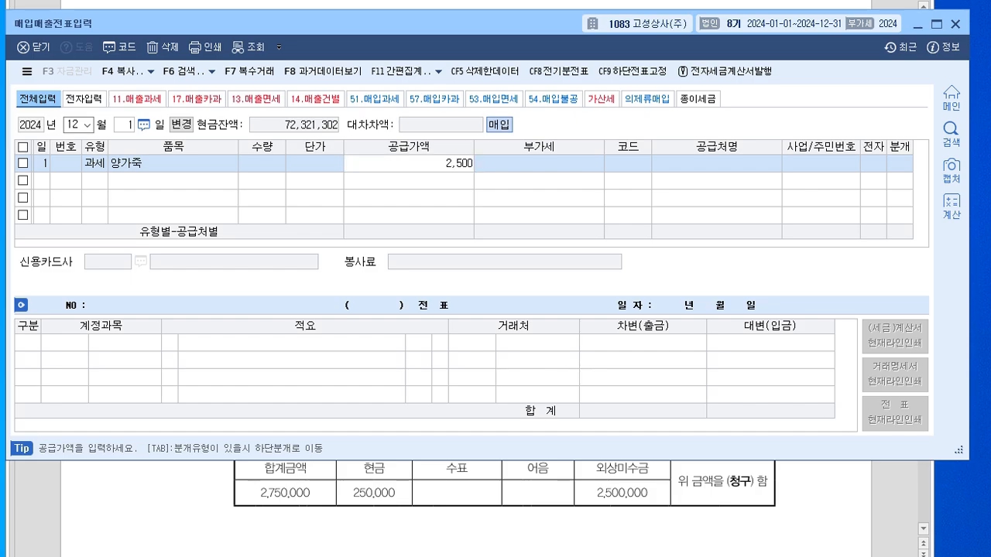
text(000)
key(Return)
key(Return)
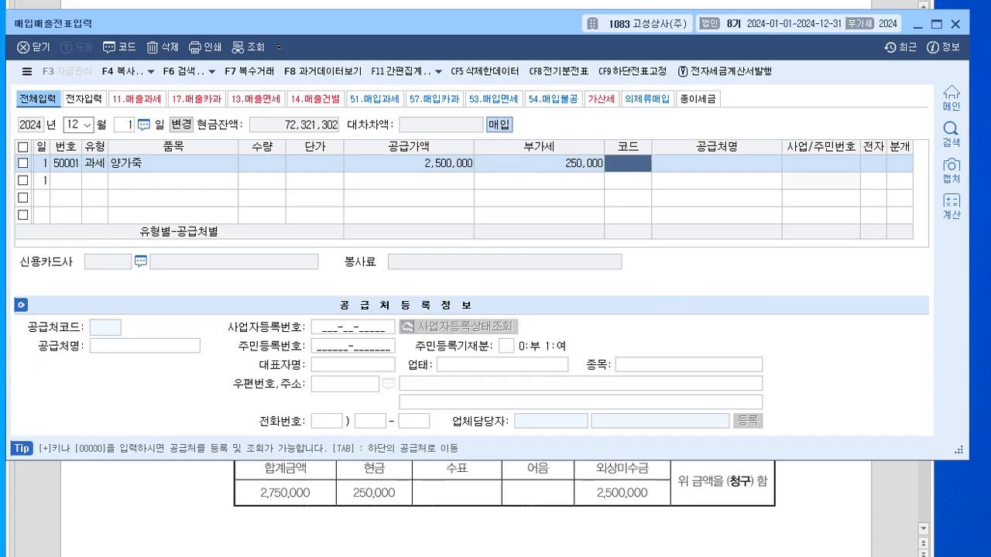
- Assign (주)국민가죽 as the supplier of the 양가죽 and mark the purchase as 전자 여
text(국민)
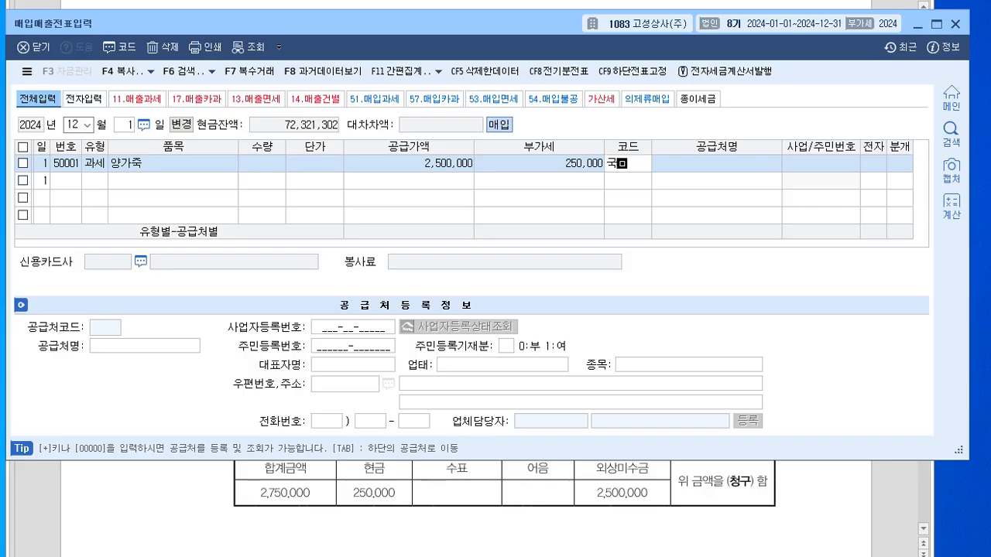
key(Return)
key(Return)
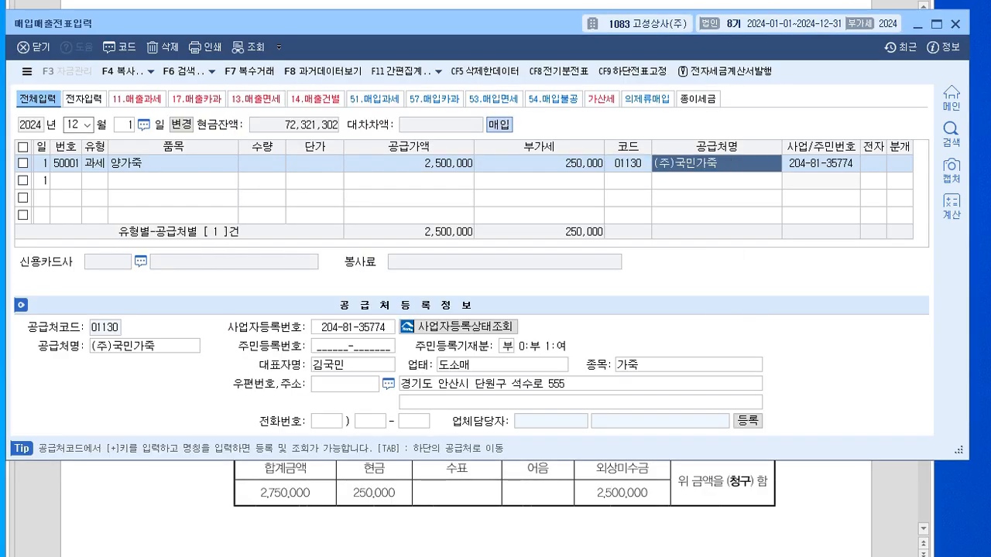
text(1)
key(Return)
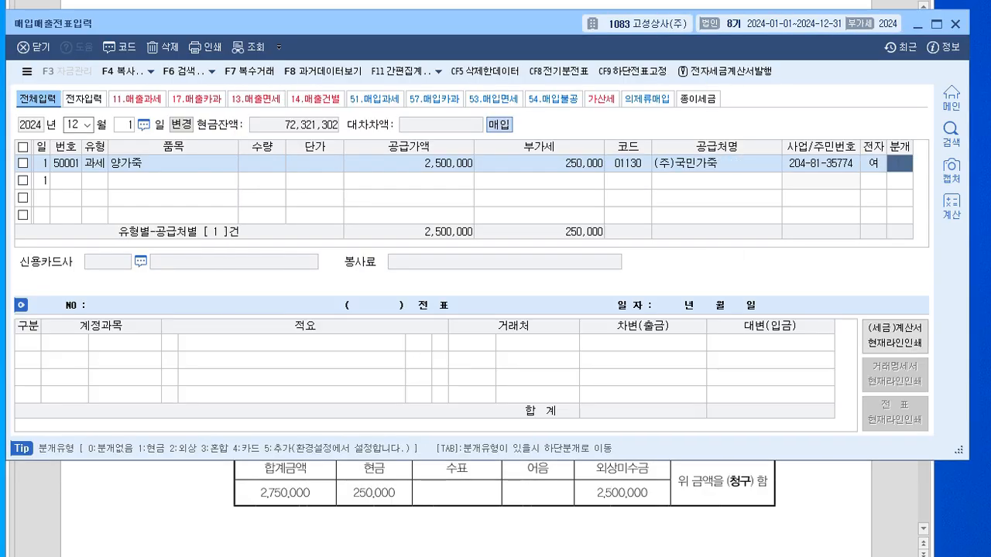
- Set the 양가죽 entry's 분개 type to 혼합 and credit account 0101 현금 for 250,000
text(3)
key(Return)
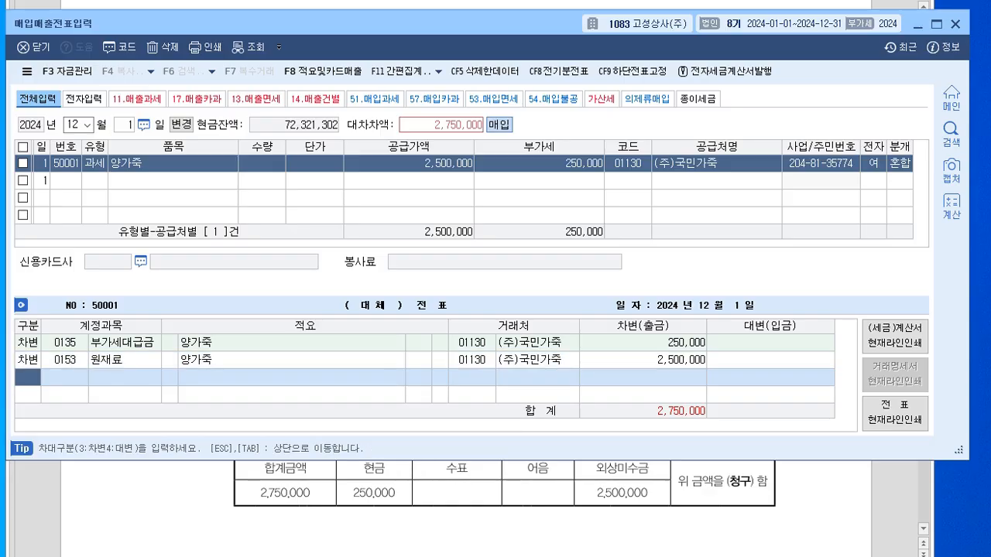
text(4)
key(Return)
text(101)
key(Return)
text(2500000)
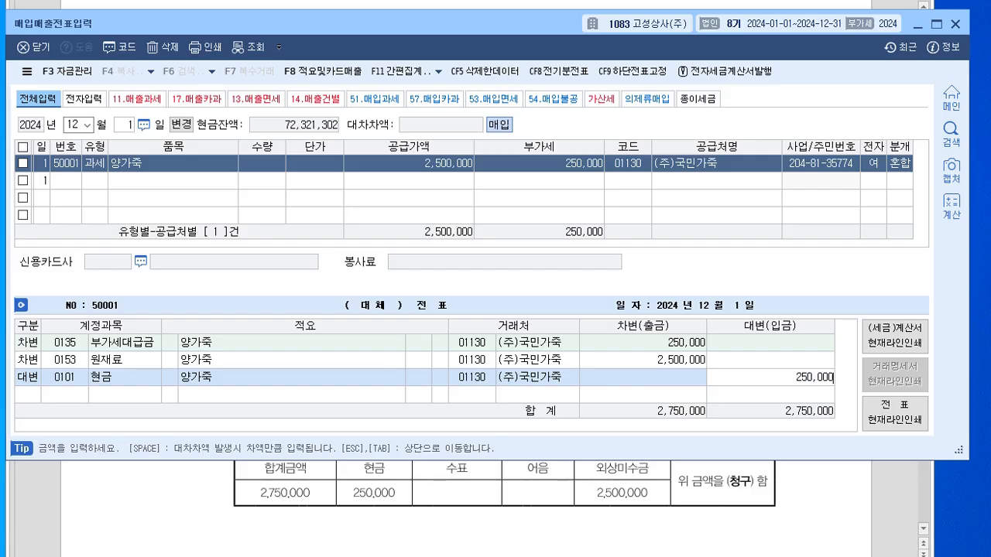
key(Return)
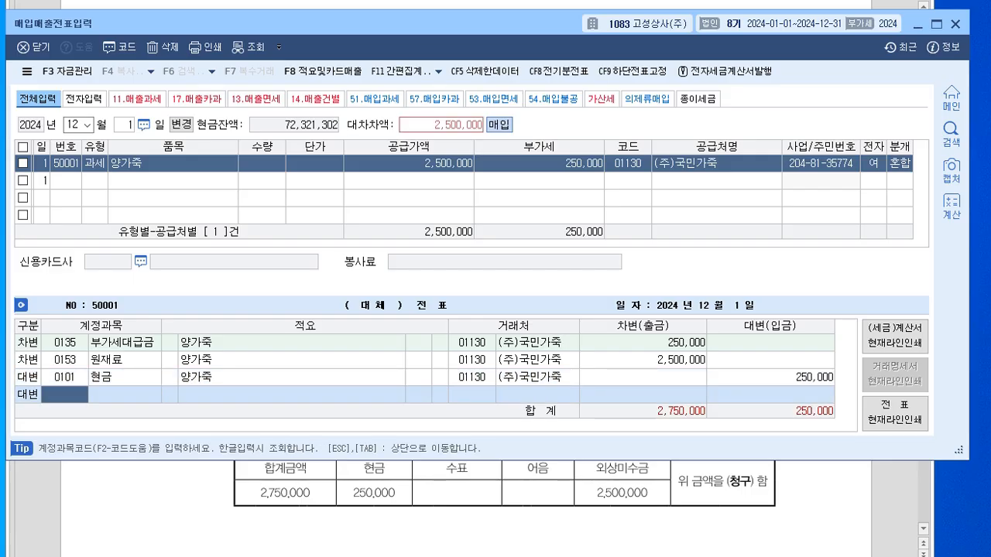
- Add a credit line to account 0251 외상매입금 for 2,500,000 on the 양가죽 entry
text(2)
key(BackSpace)
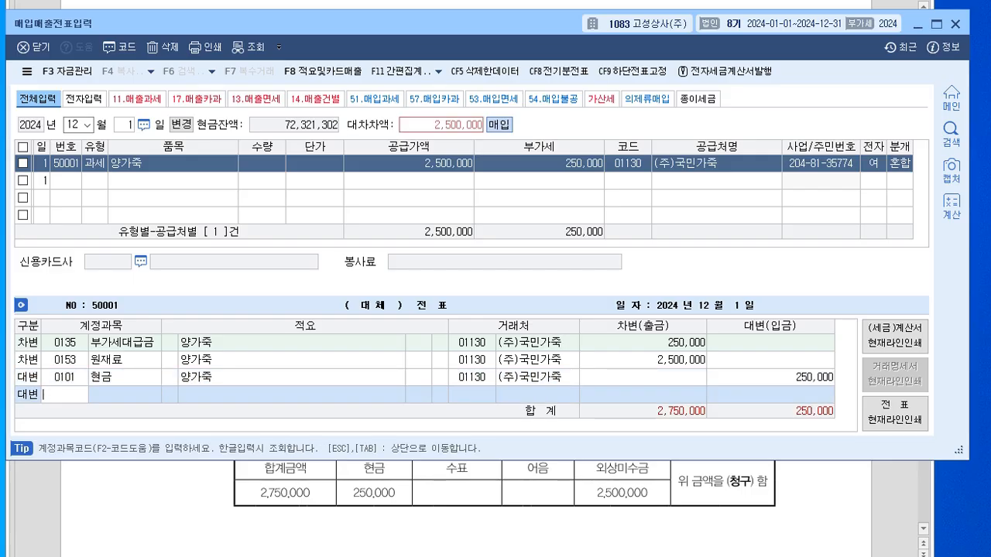
text(251)
key(Return)
key(Return)
key(Return)
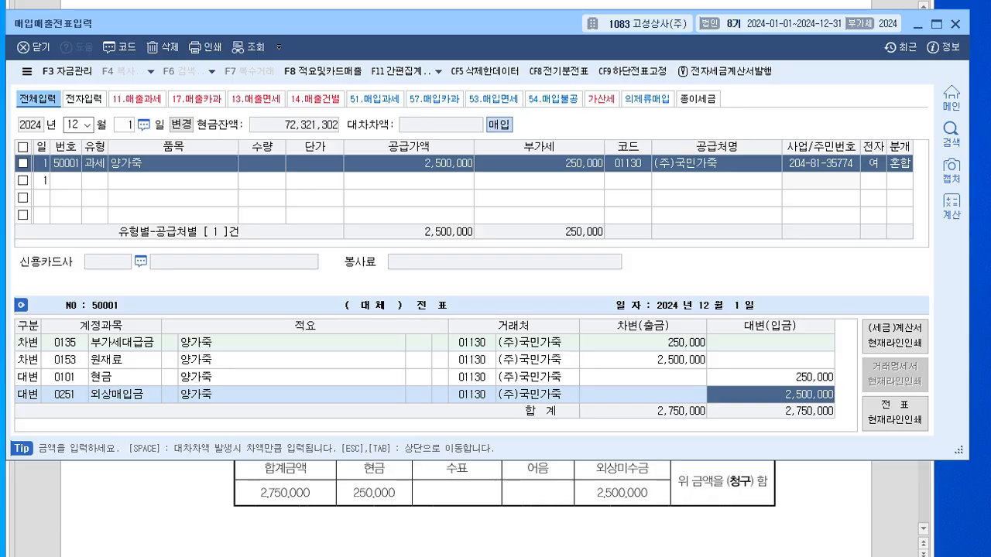
- Read question 04's error-correction tasks in the exam document
key(alt+Tab)
scroll(466, 279, down, 5)
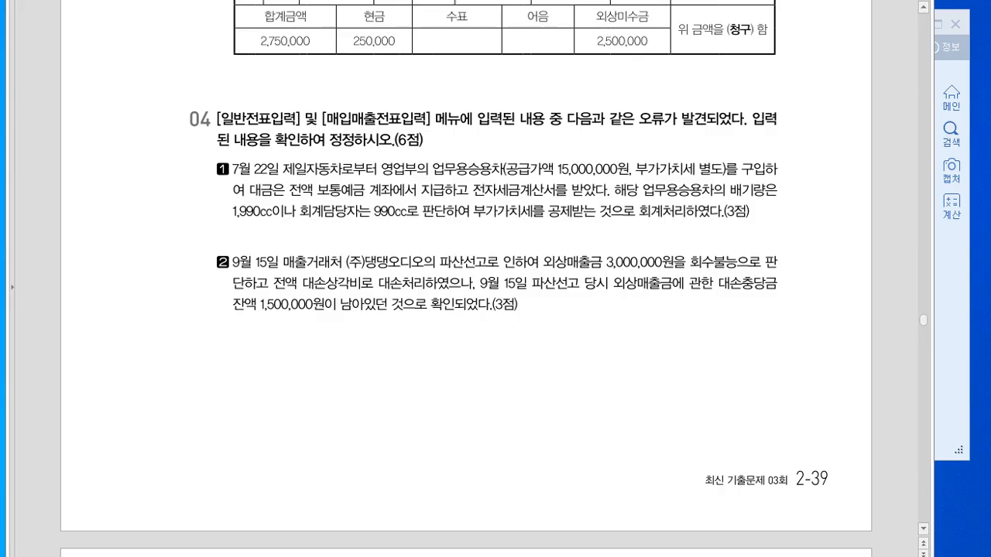
- Return to 매입매출전표입력 and bring up the vouchers dated 7월 22일
key(alt+Tab)
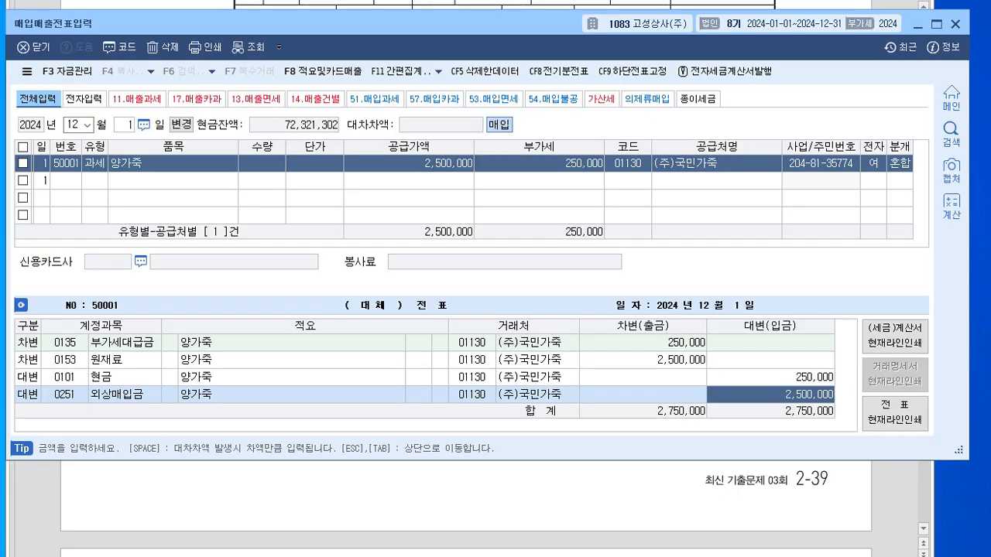
drag(333, 23, 355, 119)
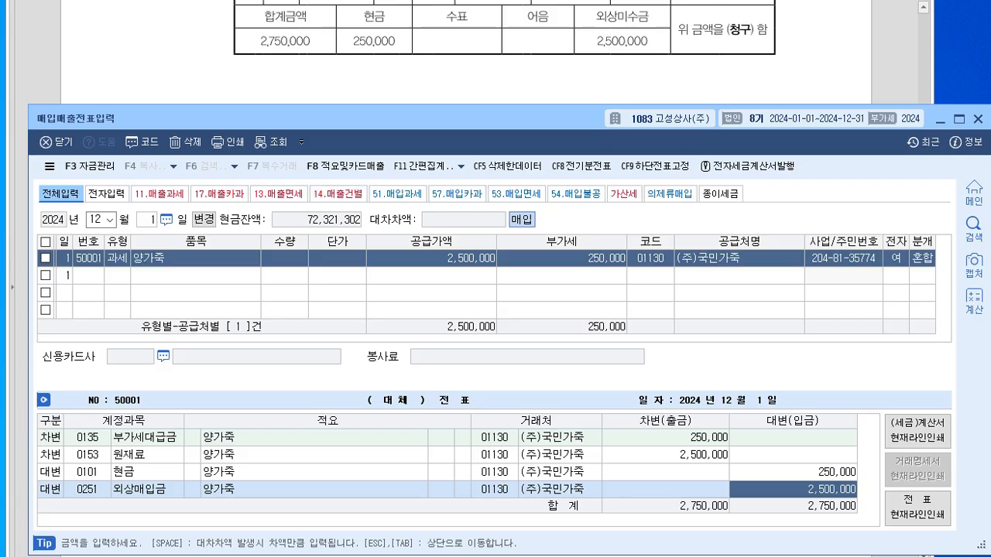
drag(232, 118, 235, 237)
click(99, 339)
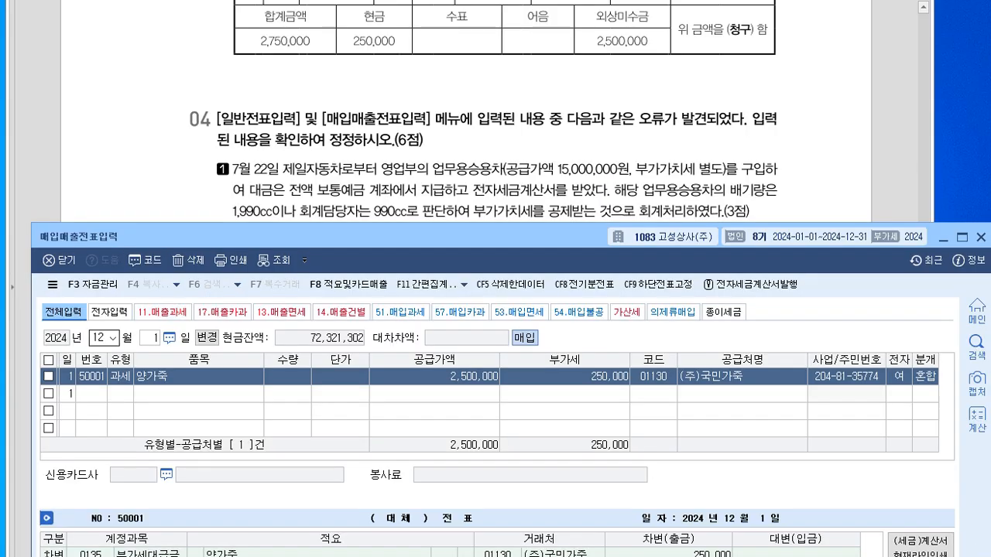
text(07)
key(Return)
text(22)
key(Return)
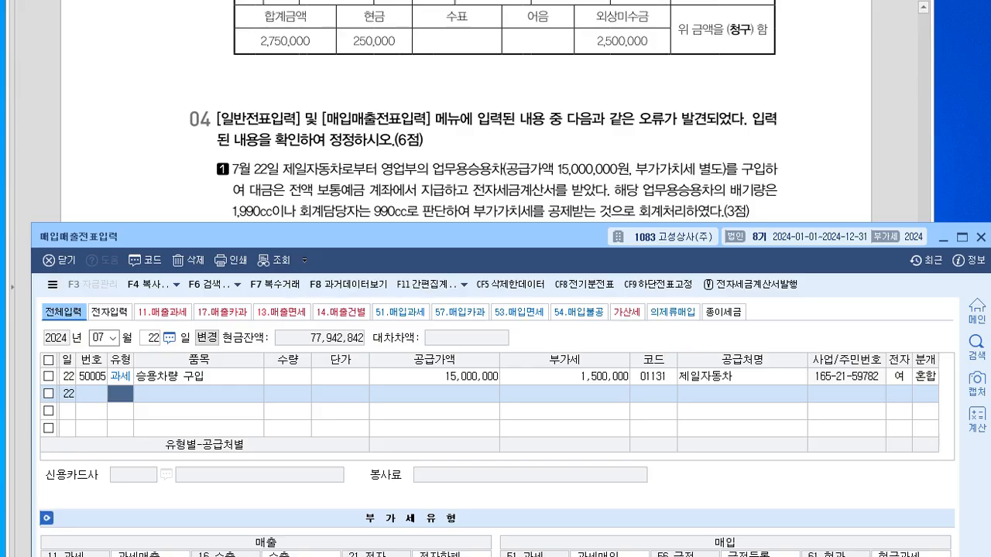
- Examine the 유형 and the 분개 lines of the 승용차량 구입 entry against question 04's first task
drag(372, 237, 372, 189)
click(371, 155)
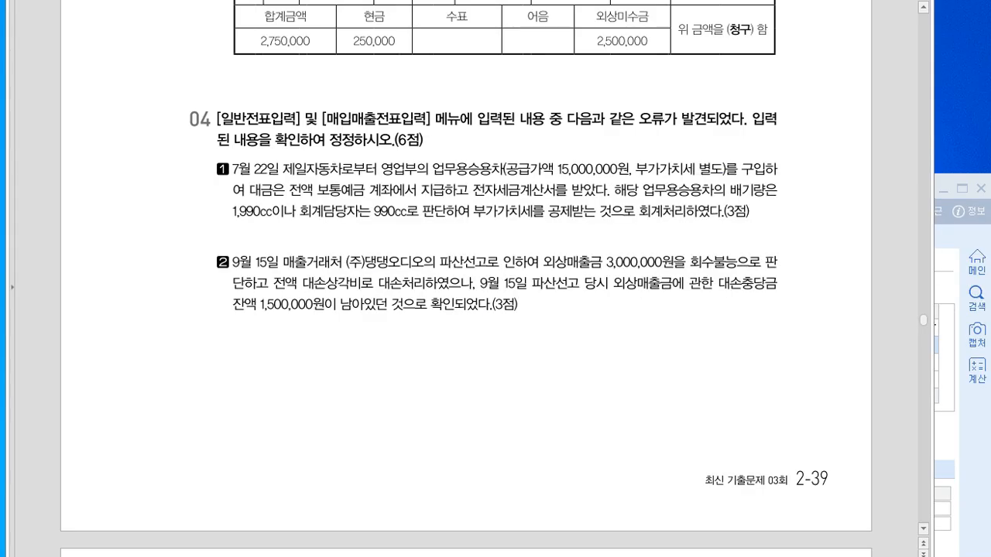
click(946, 263)
drag(542, 189, 525, 29)
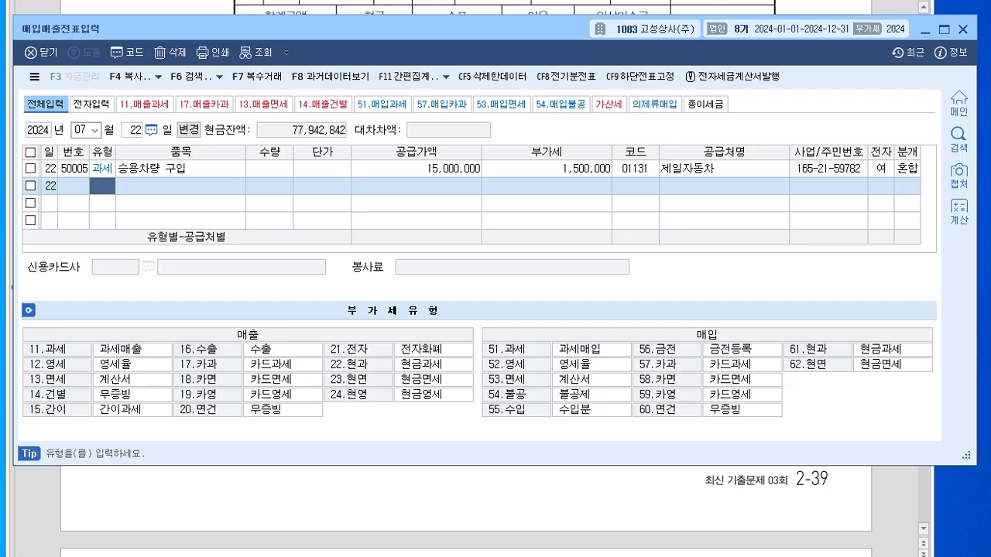
click(102, 169)
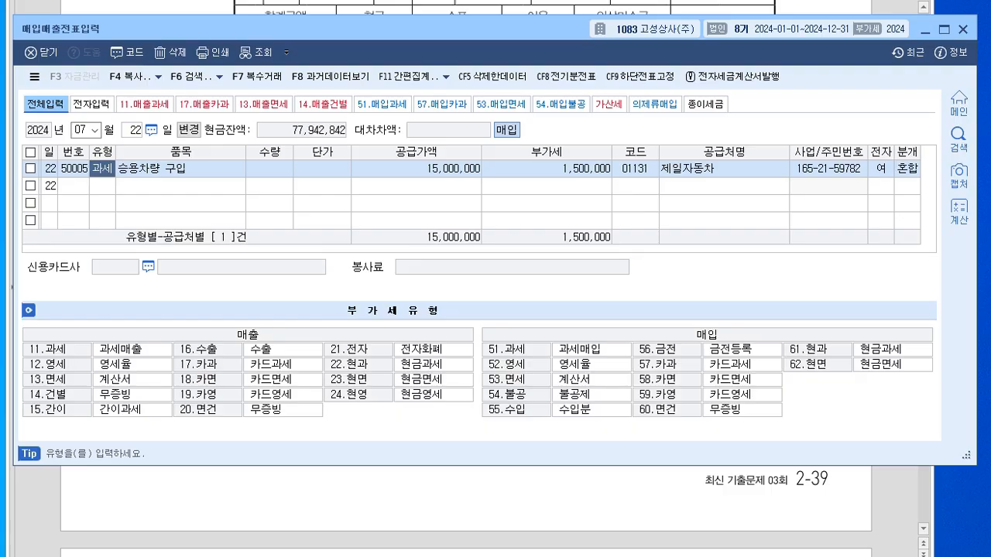
click(907, 169)
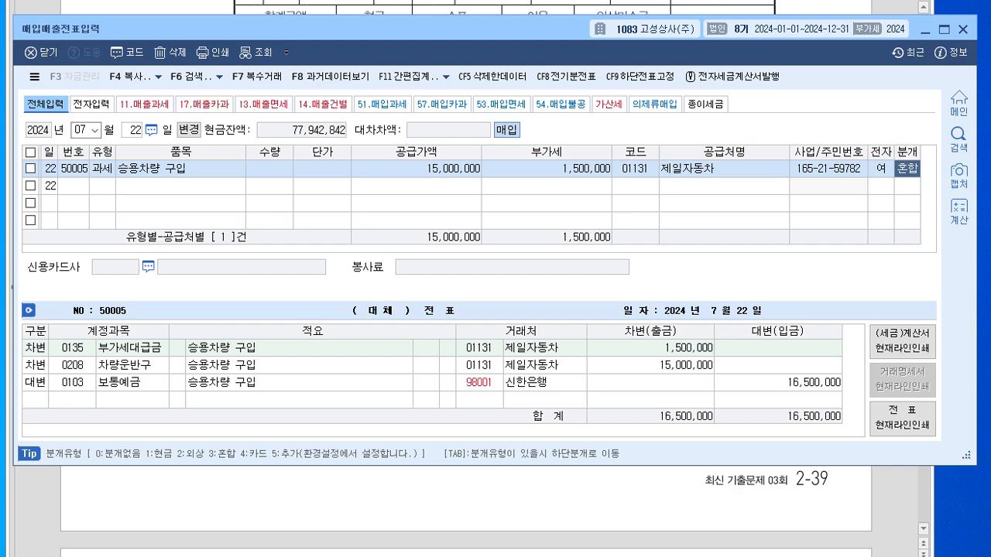
drag(172, 29, 169, 32)
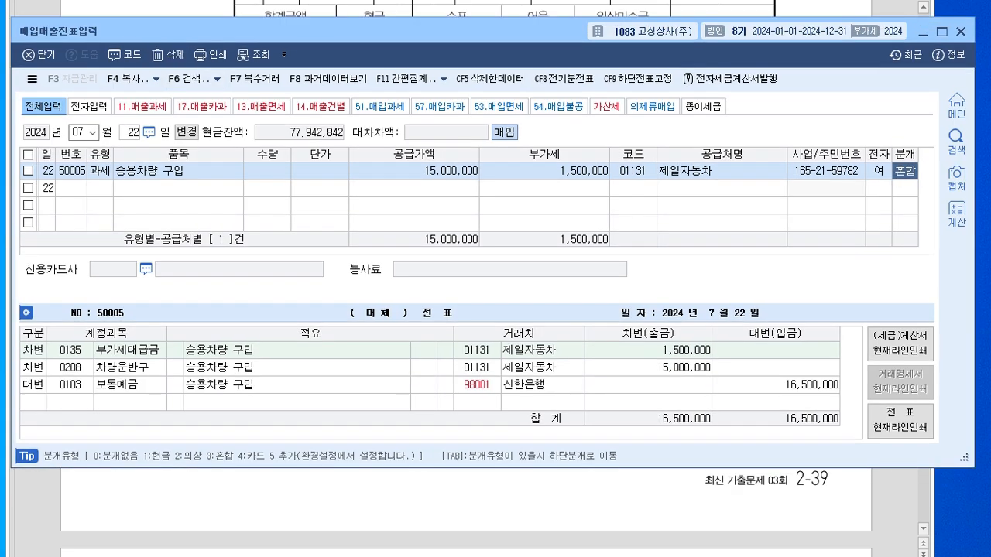
click(99, 171)
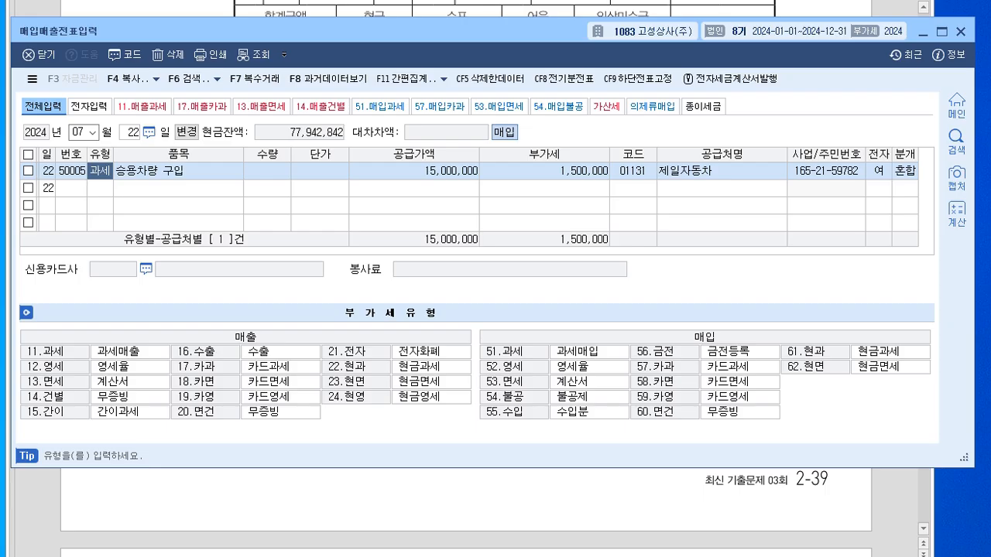
click(905, 171)
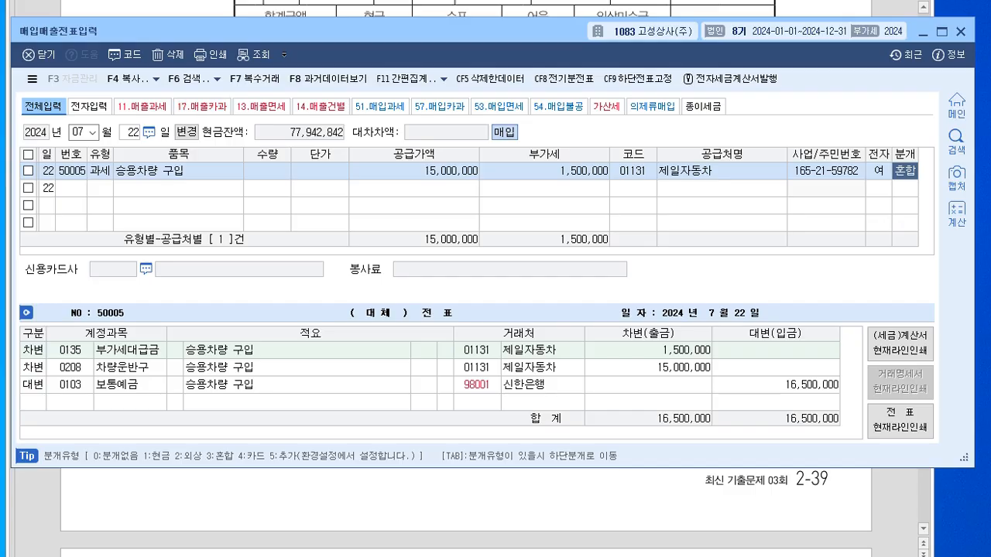
- Change the 승용차량 구입 entry's 유형 to 54 불공 with 불공제사유 3, 비영업용 소형승용자동차 구입·유지 및 임차
click(99, 171)
text(54)
key(Return)
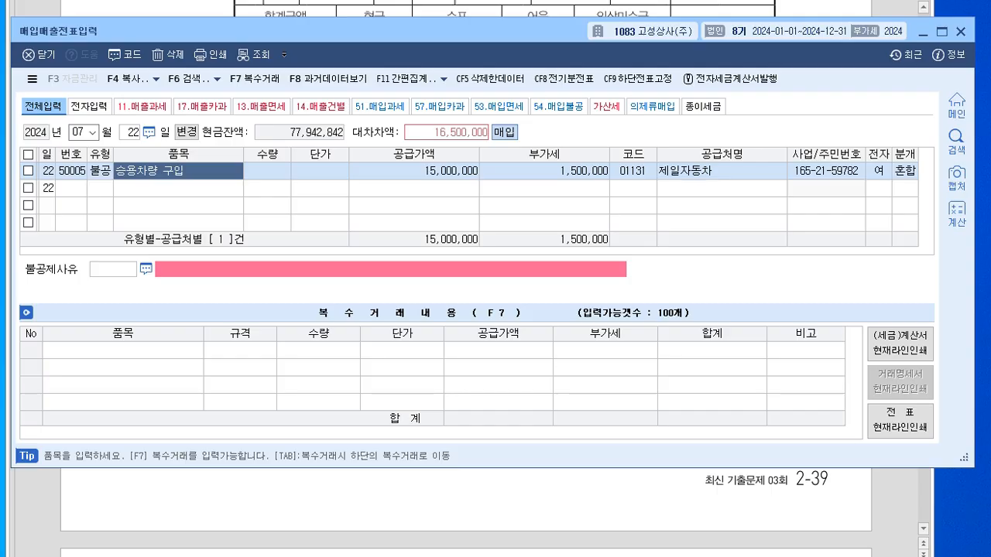
key(Return)
key(F2)
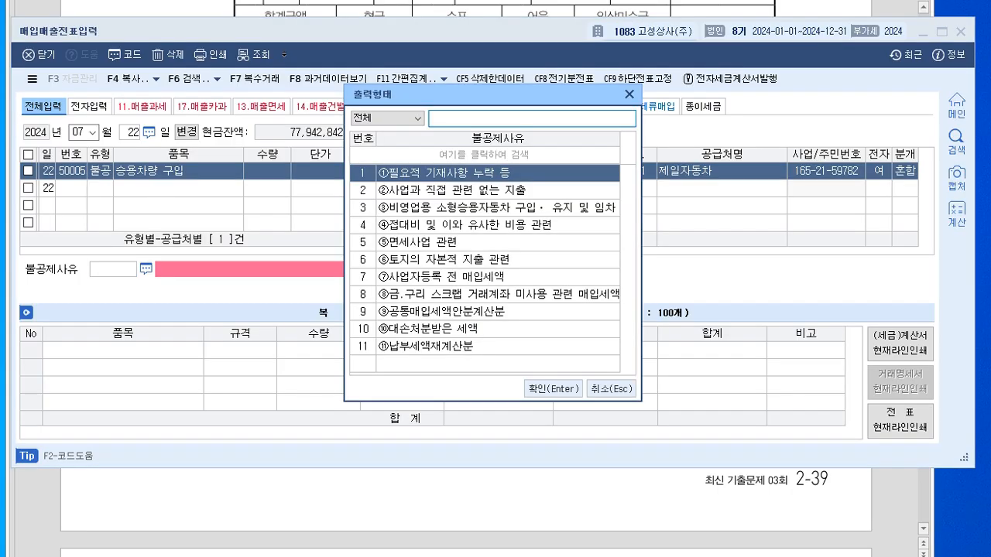
key(Down)
key(Down)
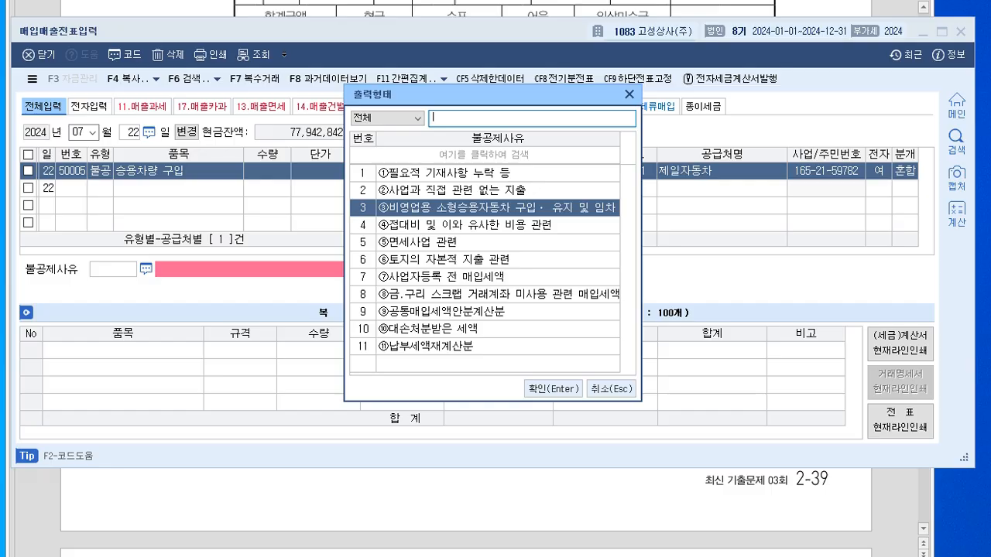
key(Return)
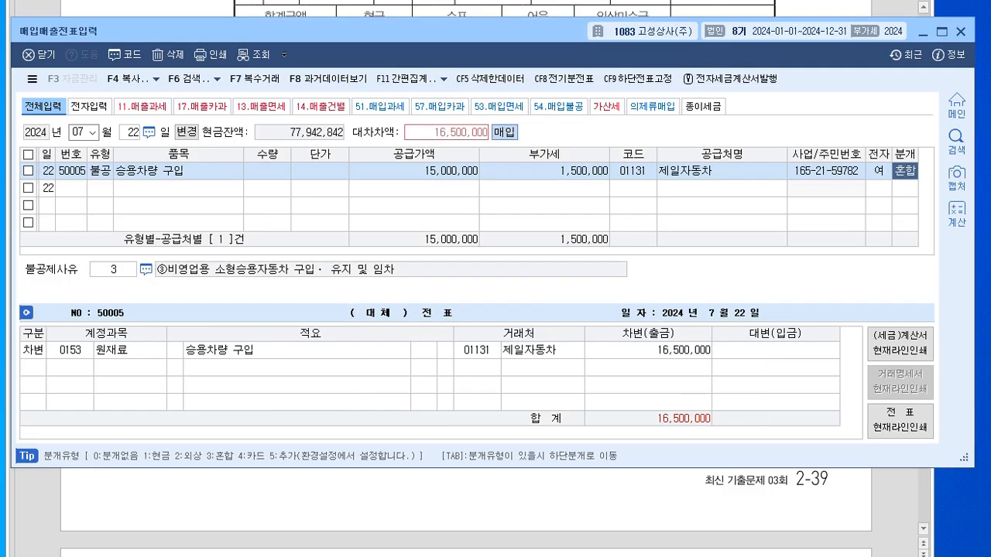
- Set the debit account of the 승용차량 구입 journal to 0208 차량운반구
key(Return)
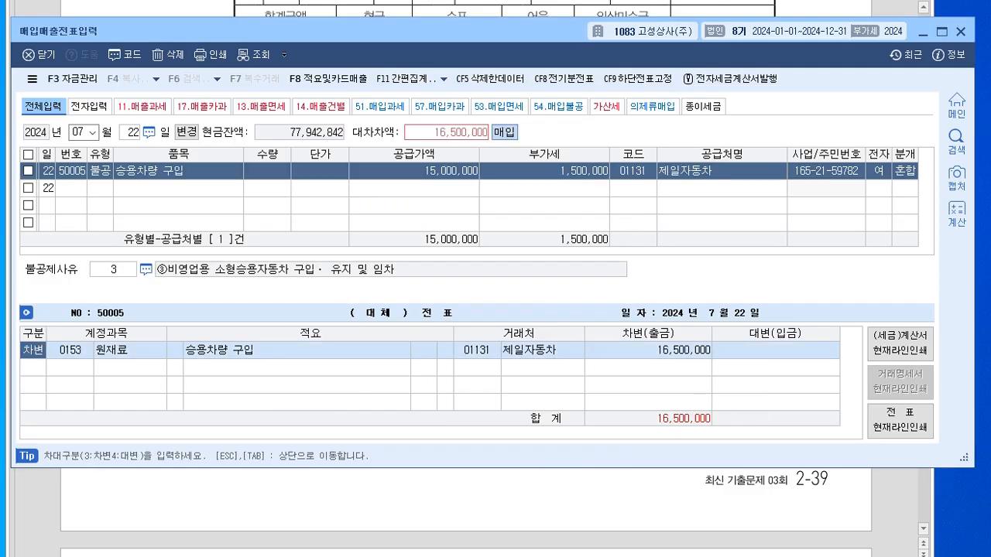
key(Return)
text(208)
key(Return)
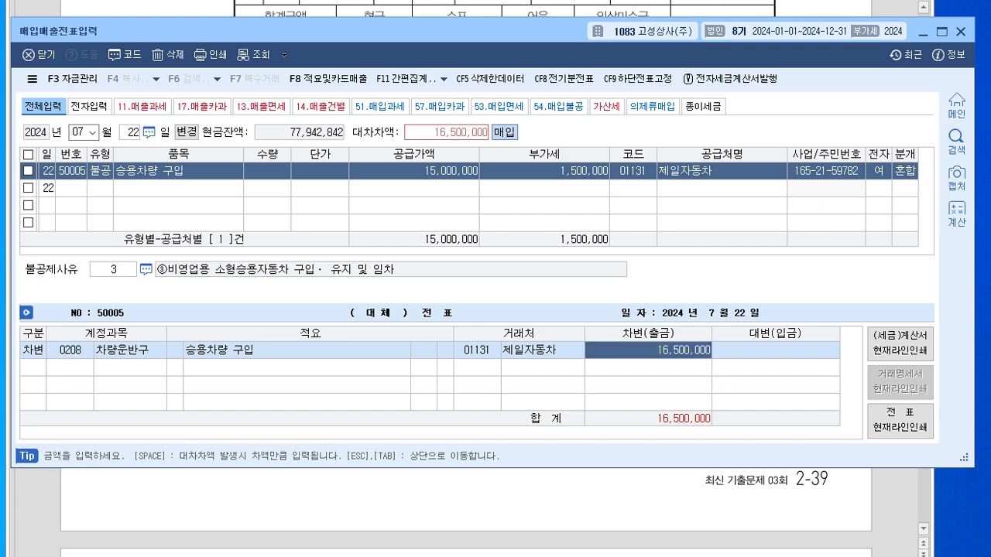
- Add a credit line to account 0103 보통예금 for 16,500,000 on the 승용차량 구입 entry
key(Return)
text(4)
key(Return)
text(103)
key(Return)
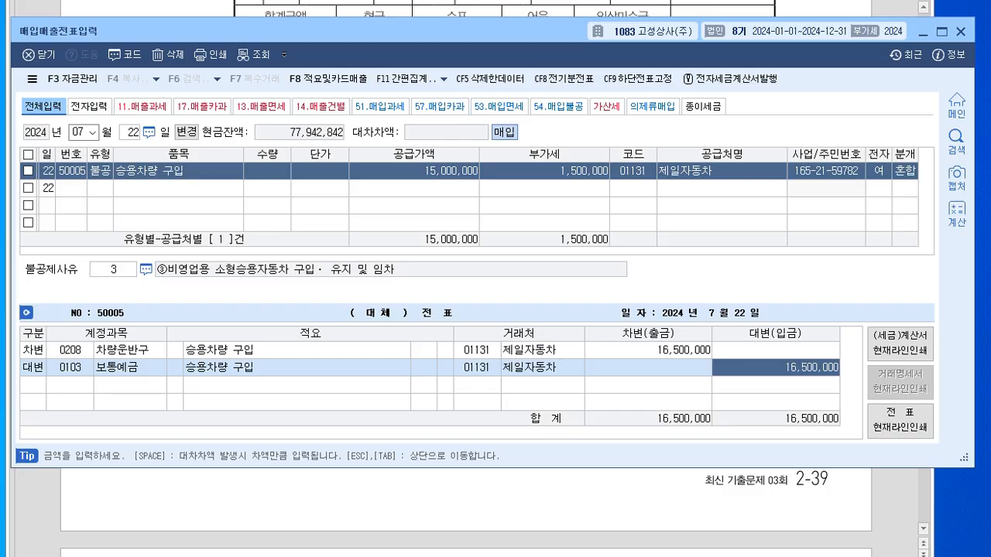
drag(348, 31, 349, 25)
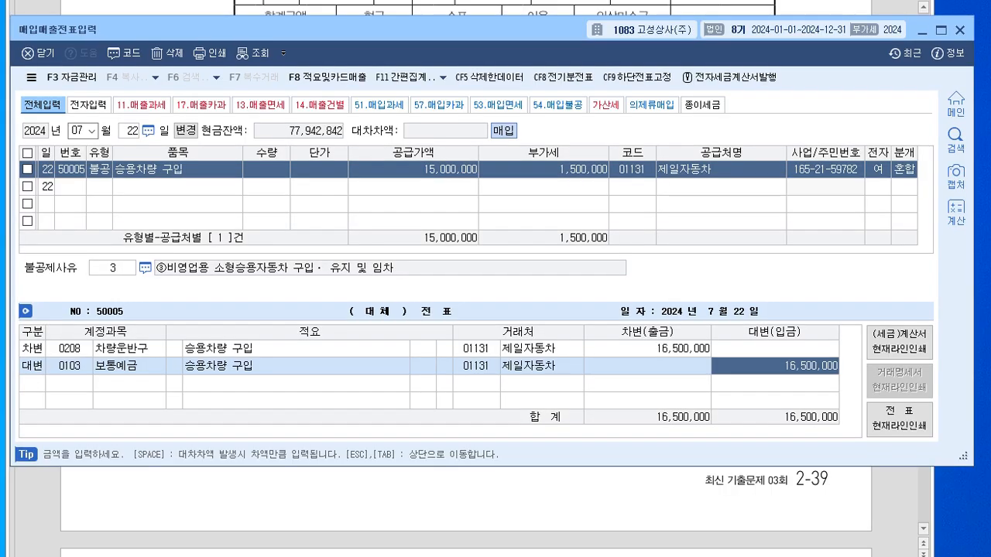
click(70, 349)
click(175, 366)
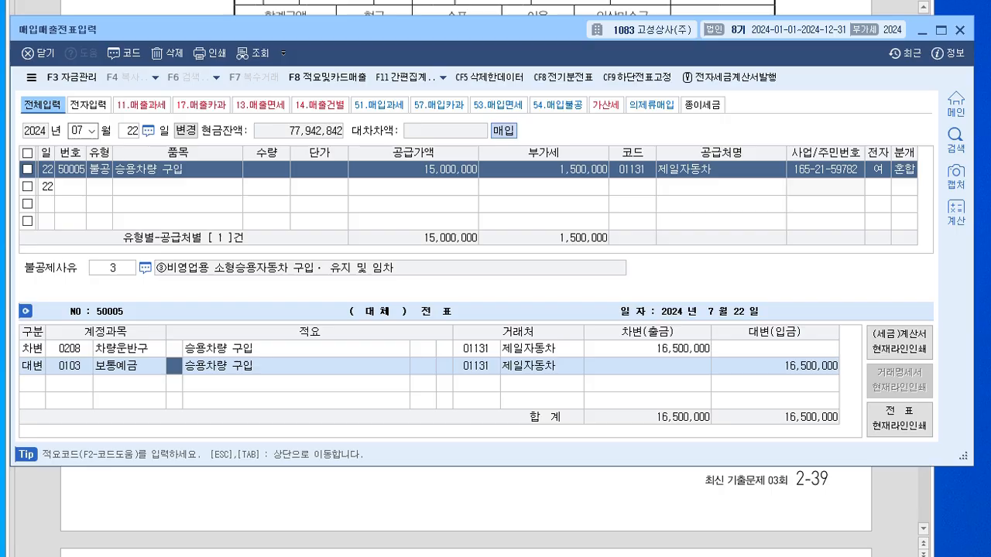
- Read question 04's second task, then open 일반전표입력 and bring up the vouchers dated 9월 15일
key(alt+Tab)
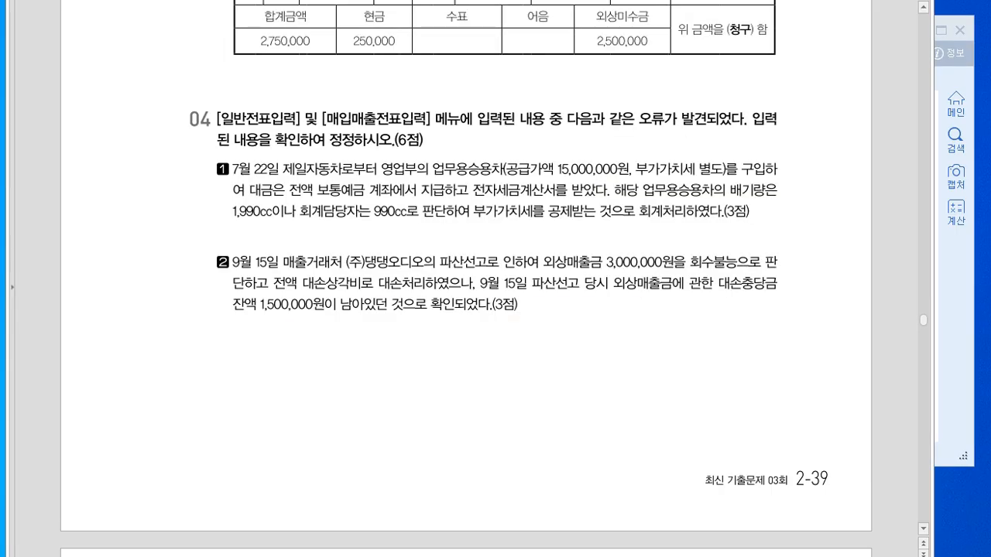
scroll(465, 310, down, 5)
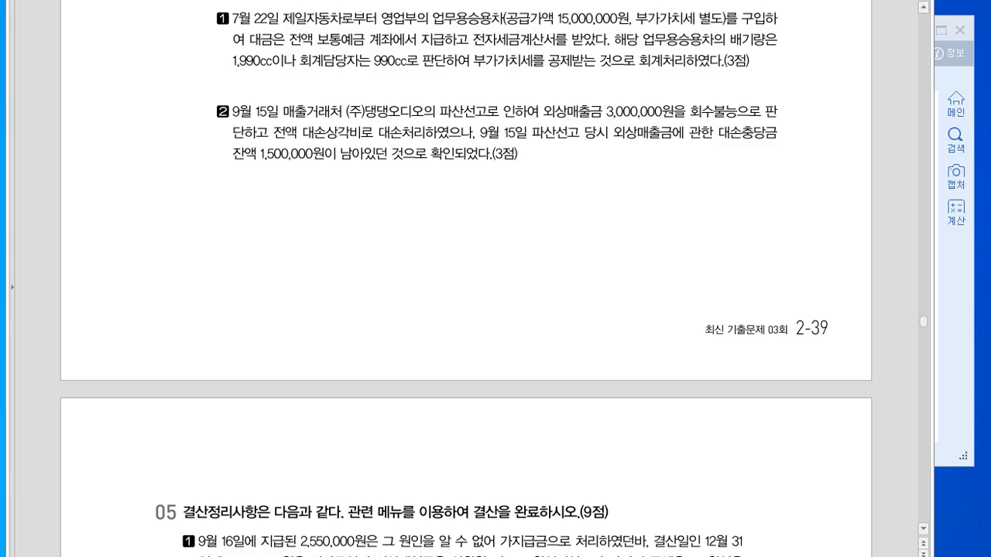
key(alt+Tab)
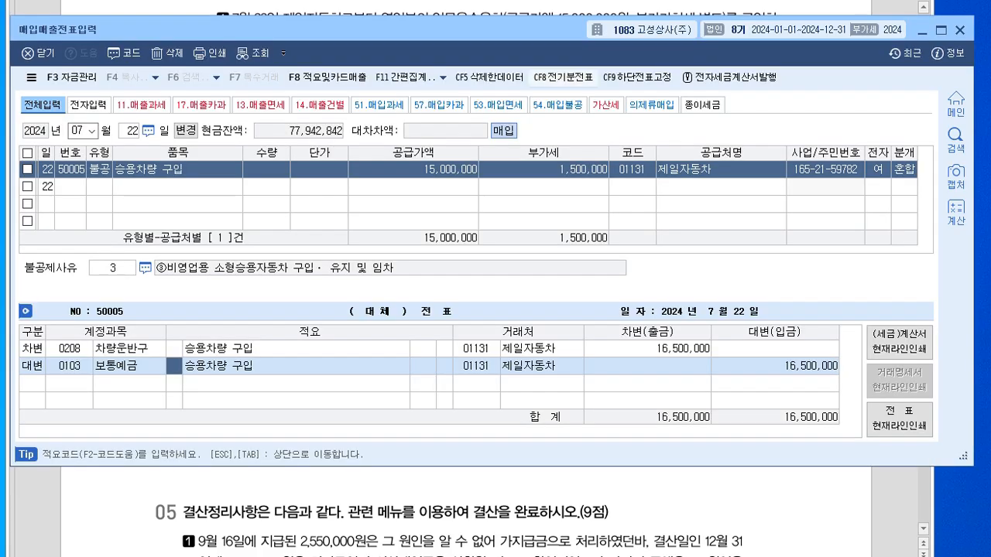
key(alt+Tab)
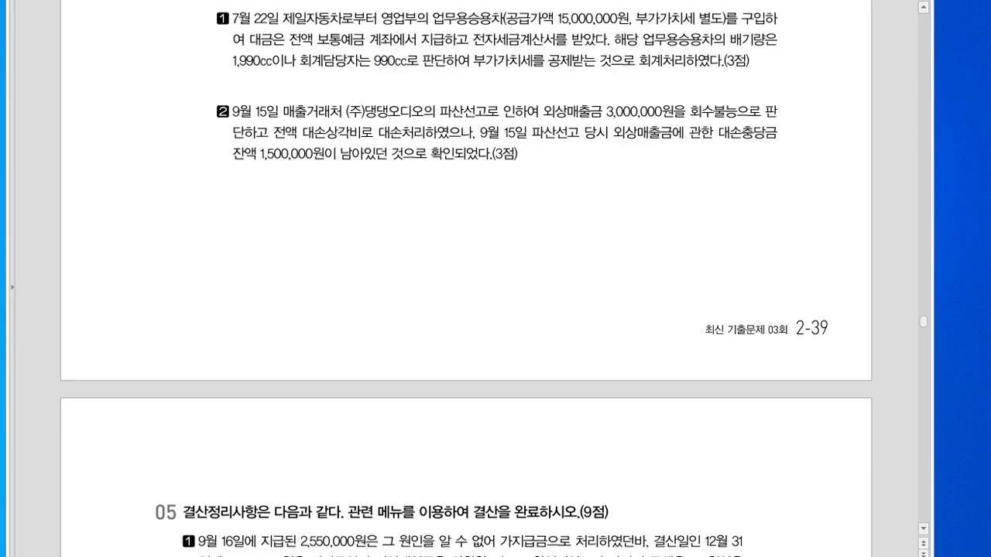
key(alt+Tab)
drag(434, 15, 431, 180)
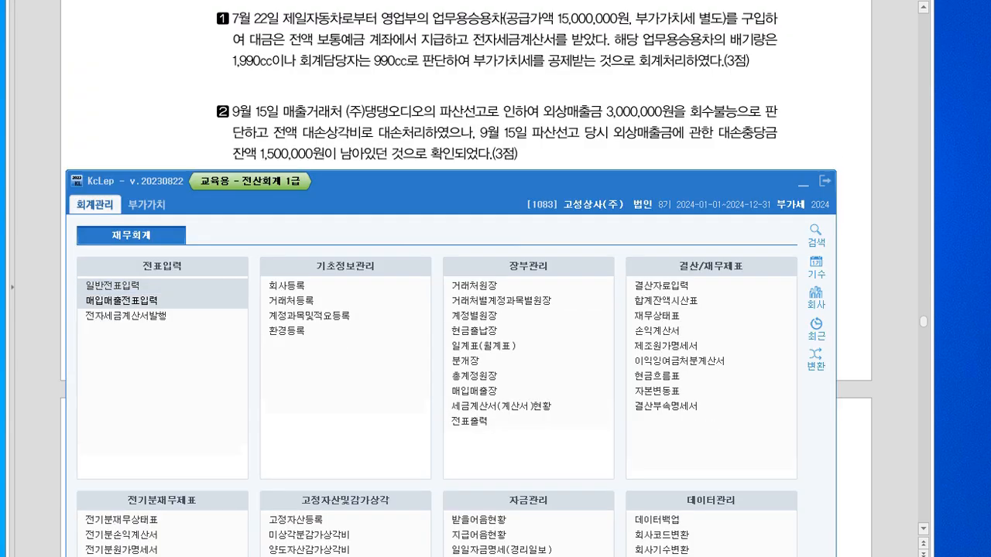
click(113, 286)
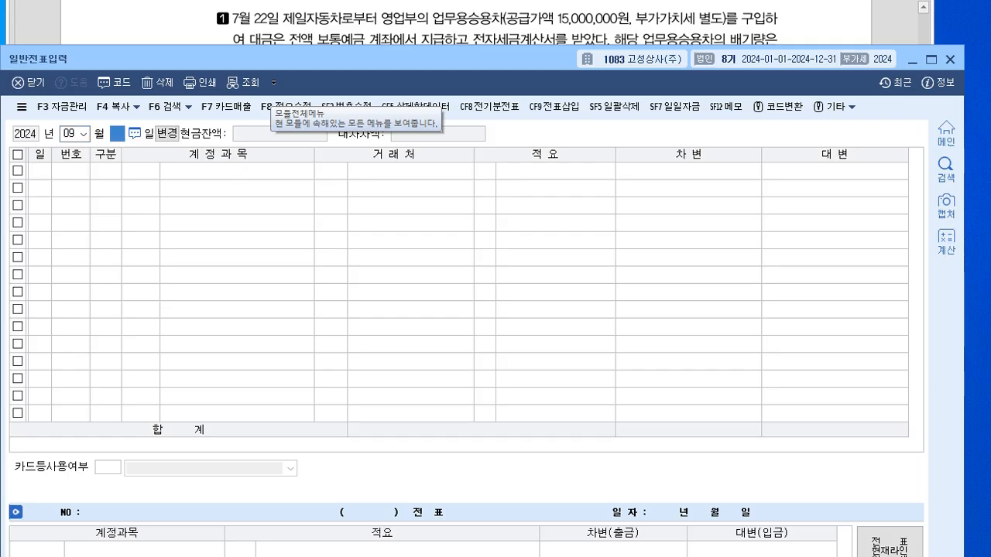
text(15)
key(Return)
drag(310, 59, 337, 183)
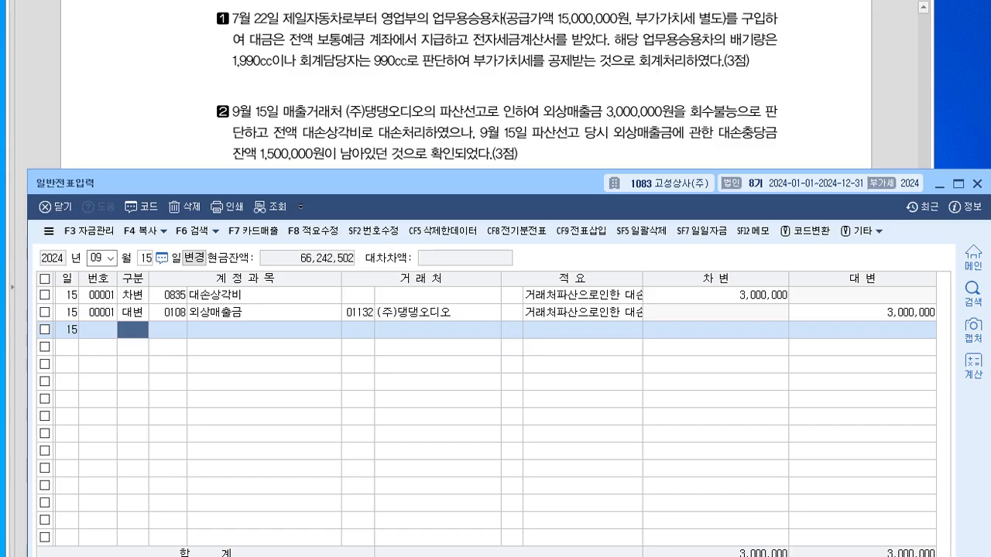
drag(337, 184, 324, 179)
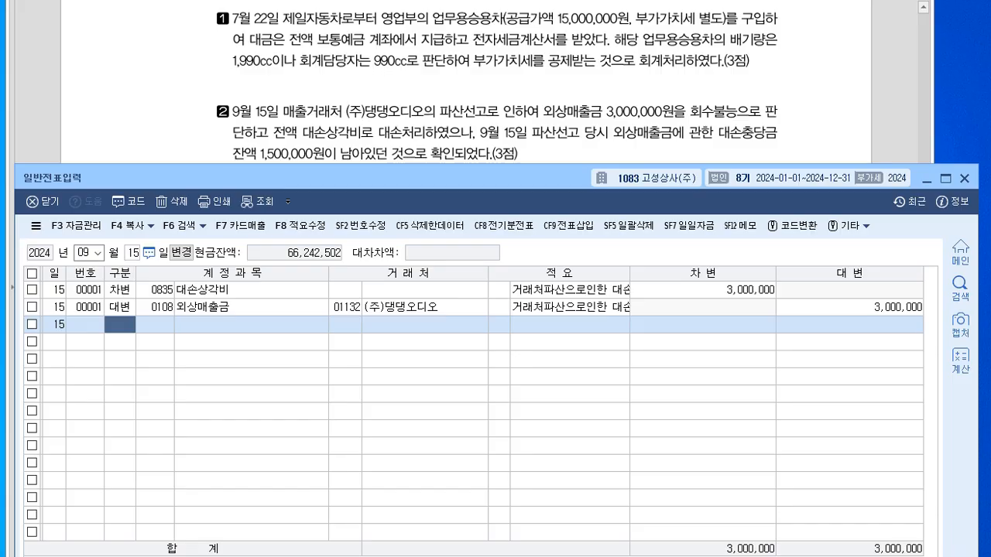
- Set the debit amount of the 0835 대손상각비 line to 1,500,000
click(345, 290)
click(703, 290)
text(1500000)
key(Return)
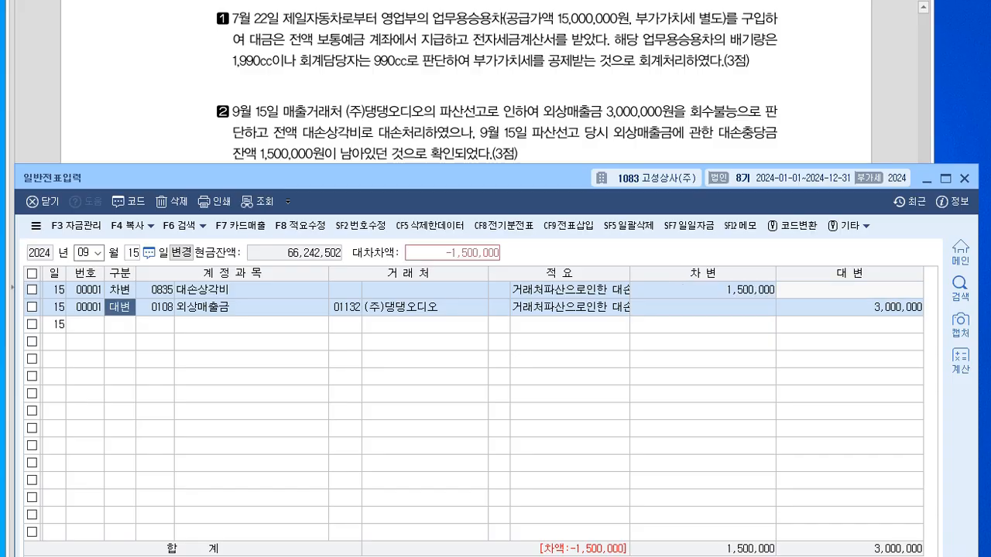
- Insert a debit line for account 0109 대손충당금 with 1,500,000 above the 외상매출금 line
key(Down)
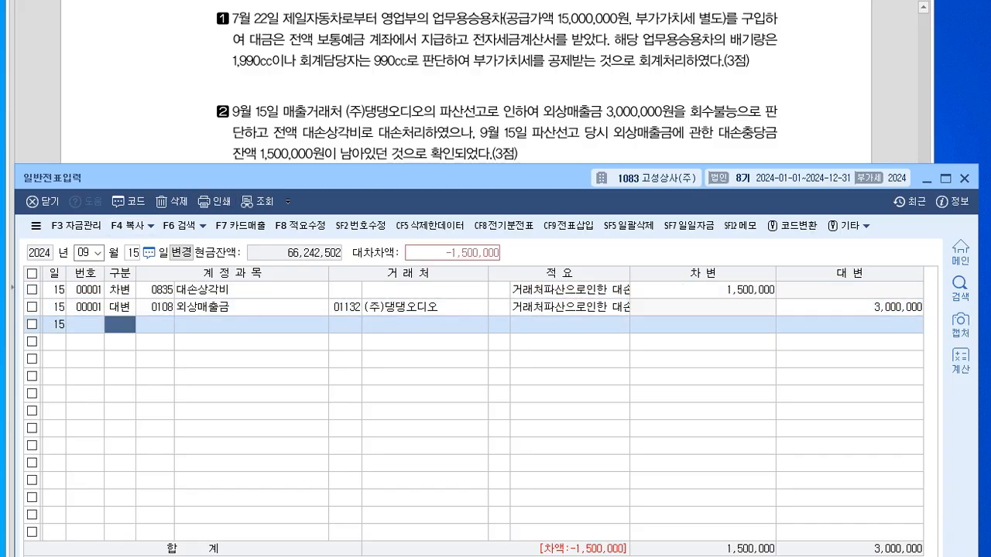
key(Up)
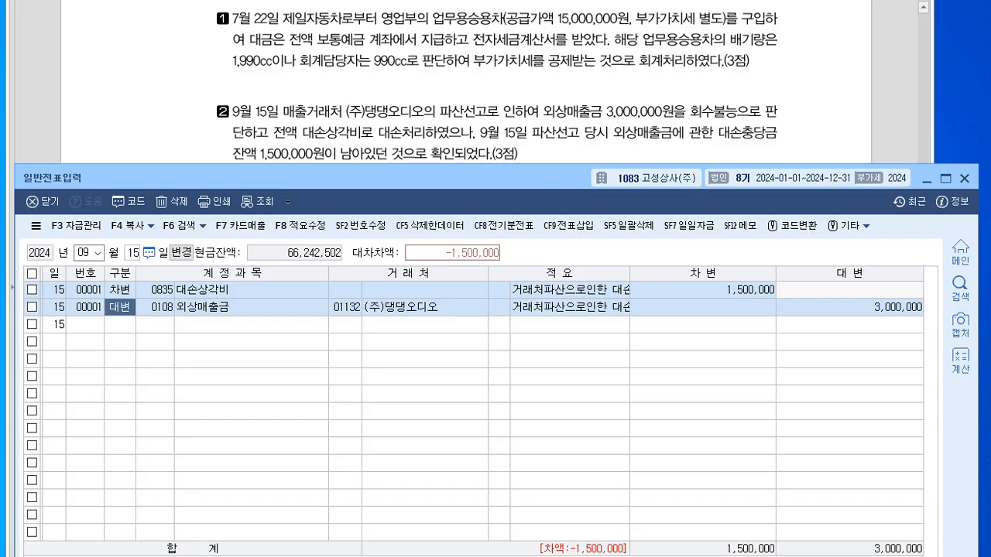
key(ctrl+F9)
text(3)
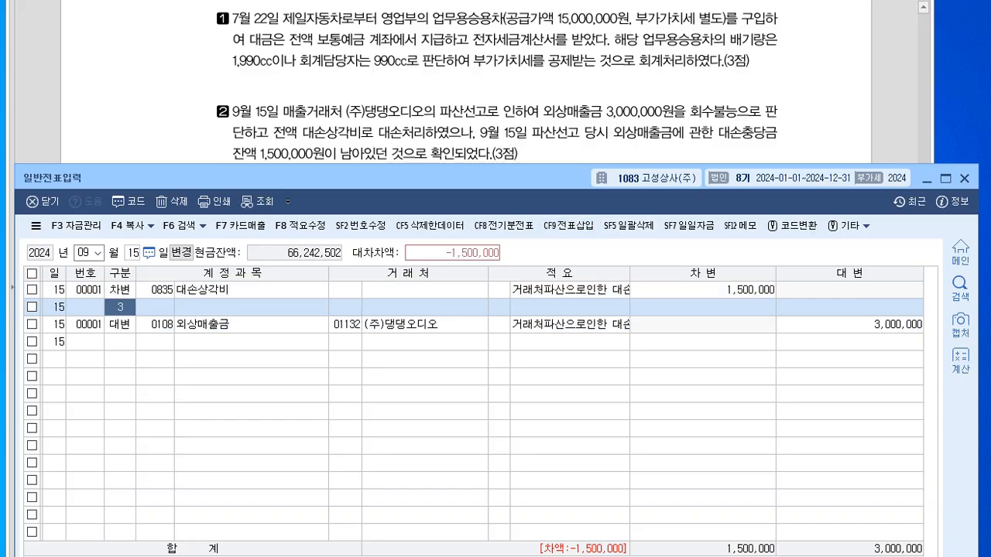
key(Return)
text(109)
key(Return)
key(Return)
key(Return)
key(Return)
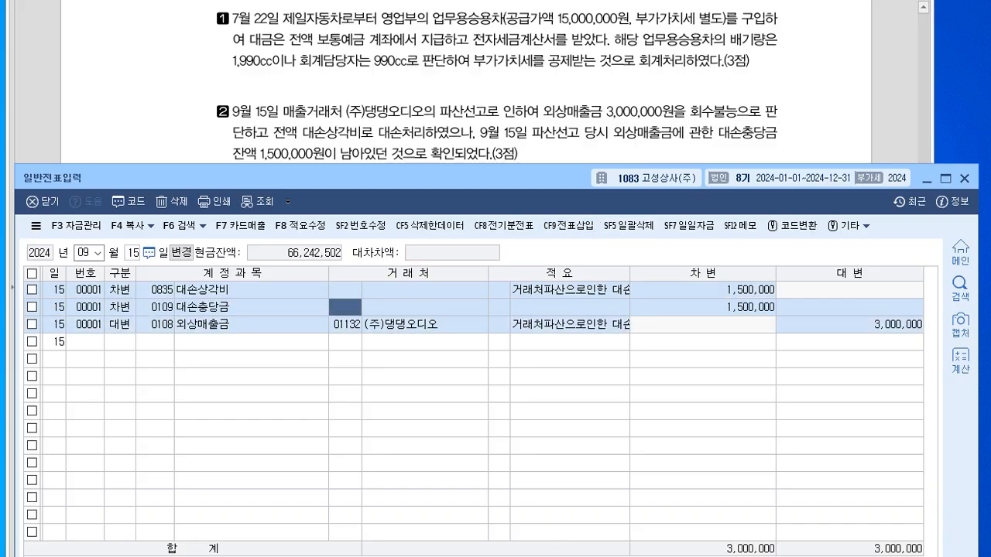
key(Down)
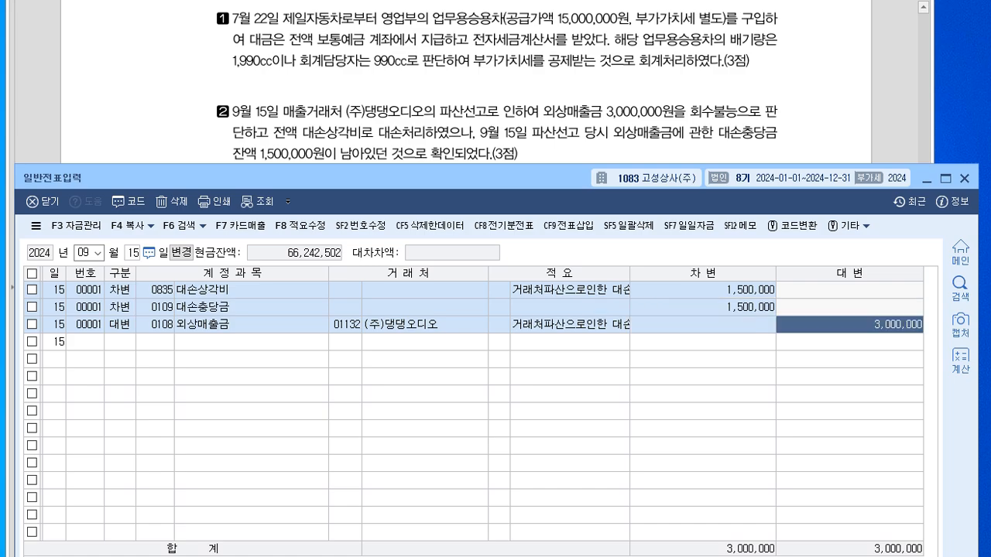
click(155, 324)
click(155, 308)
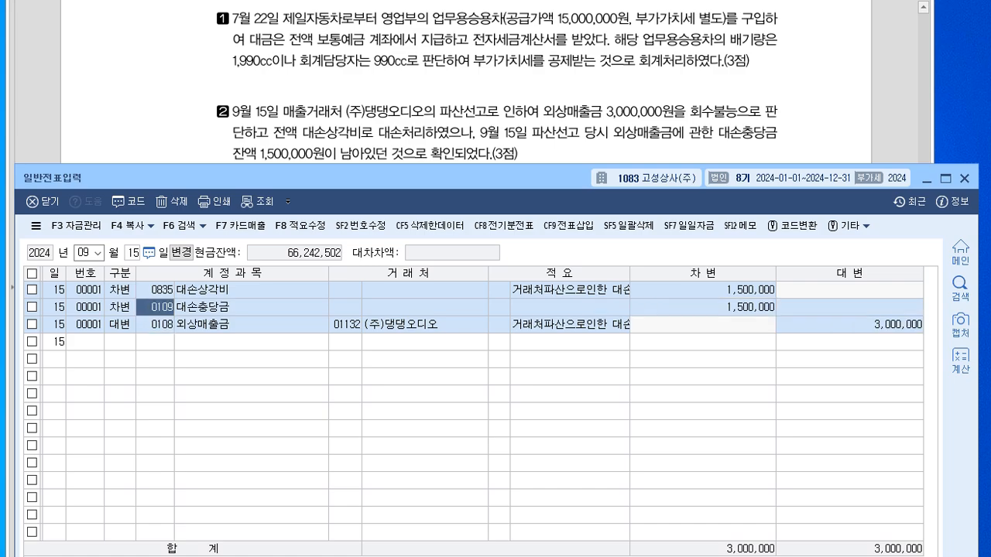
- Close the corrected 9월 15일 voucher in 일반전표입력 and bring question 05 into view in the exam document
click(155, 324)
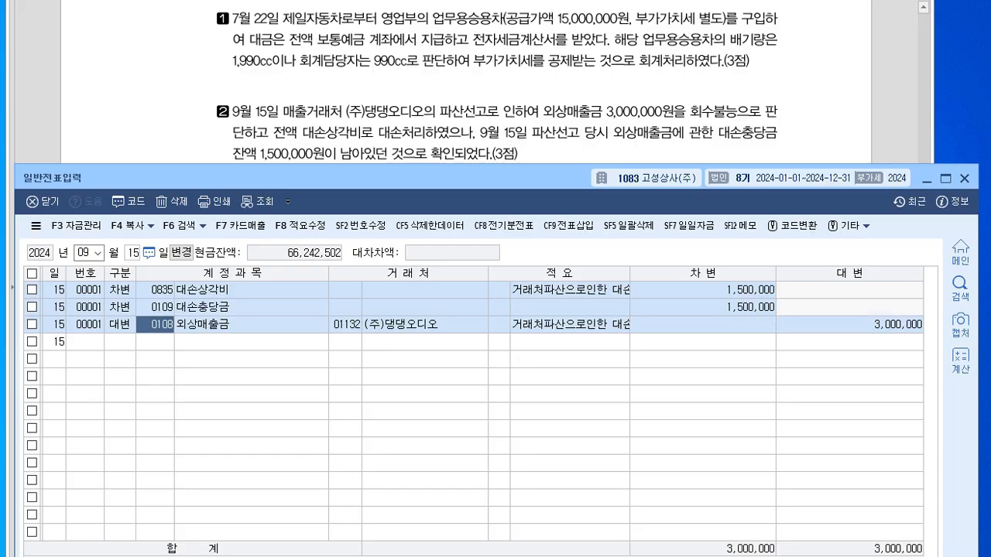
click(965, 179)
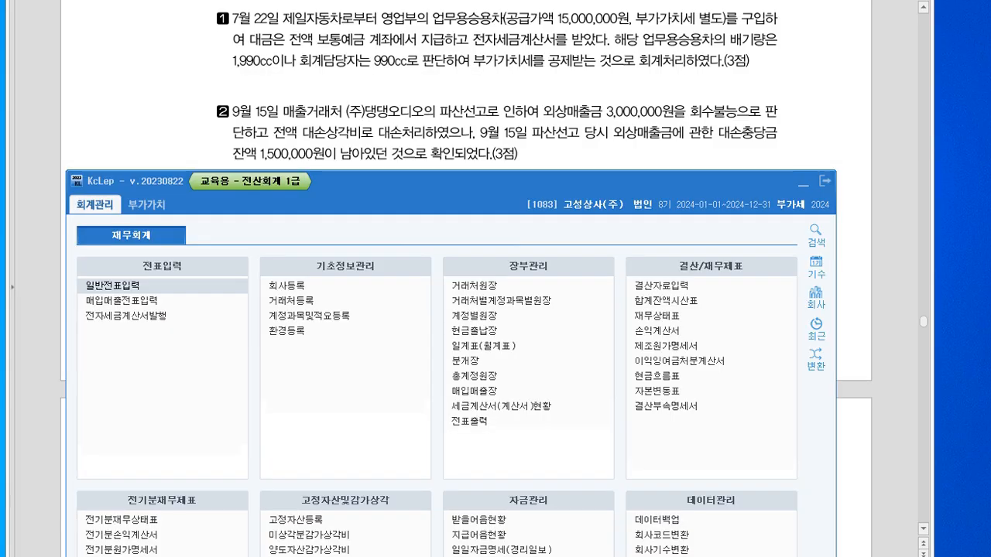
click(820, 116)
scroll(820, 116, down, 1)
scroll(464, 279, down, 4)
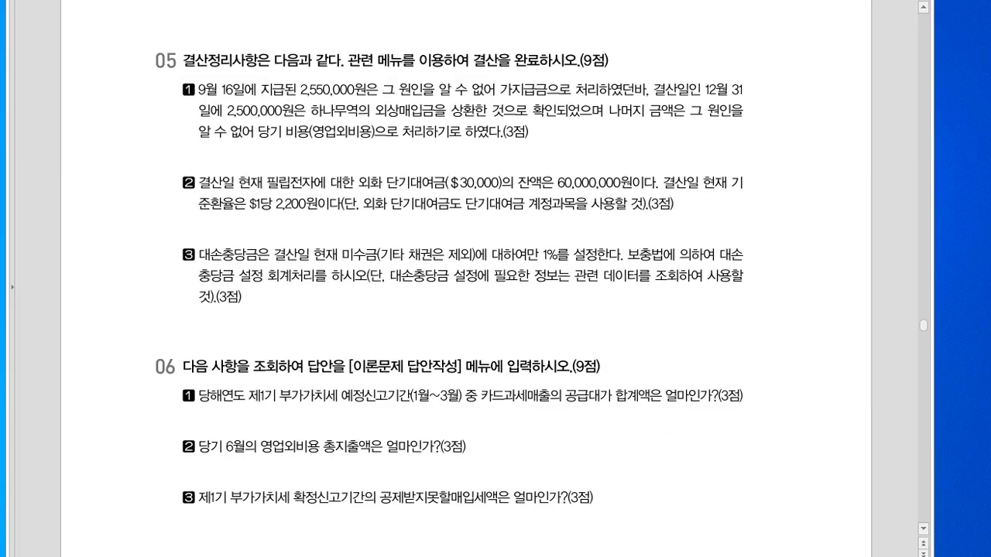
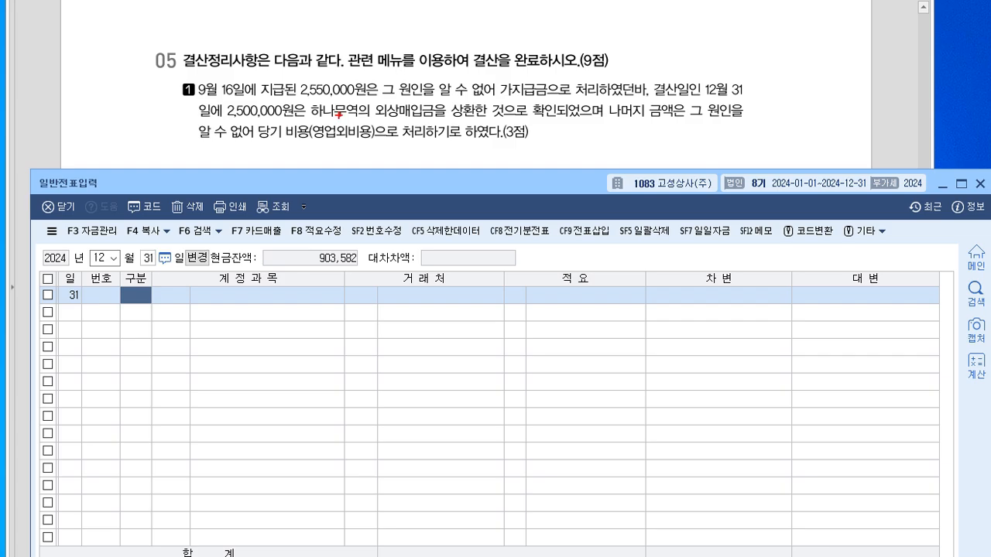
- Examine how question 05's first task treats the unexplained remainder of the 가지급금 as 영업외비용
drag(318, 145, 336, 150)
drag(339, 145, 368, 155)
drag(356, 121, 370, 178)
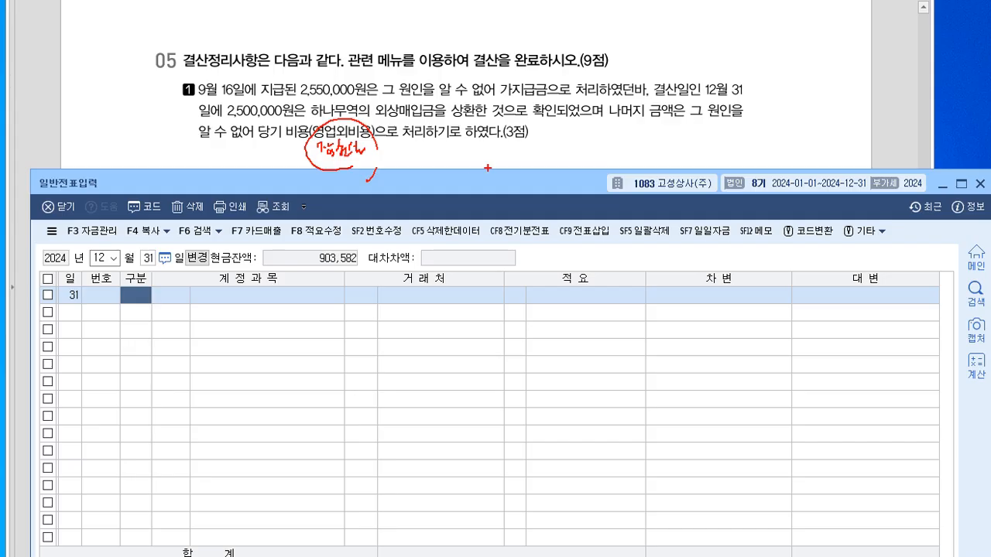
key(Escape)
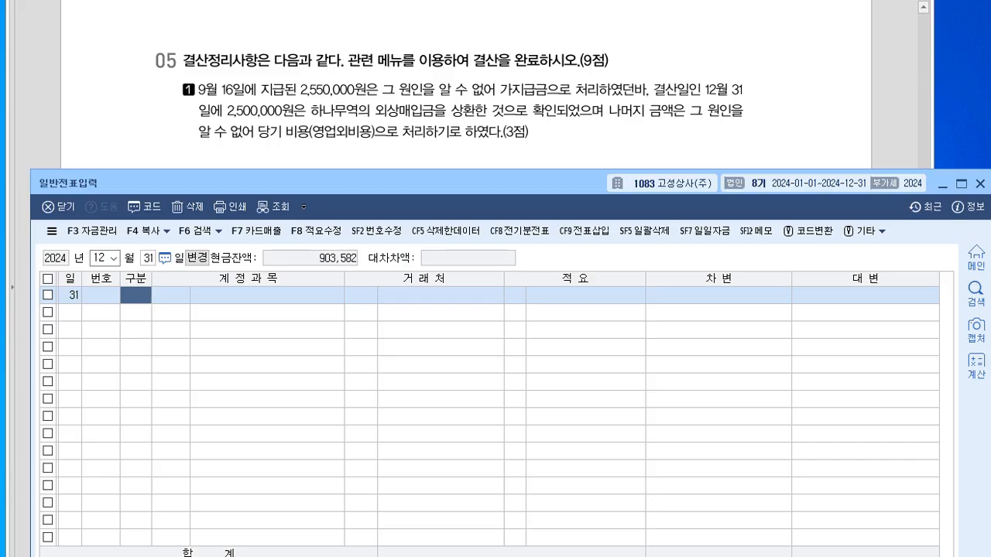
- Start a debit line dated 12월 31일 for account 0251 외상매입금 with 하나무역 as the 거래처
key(3)
text(251)
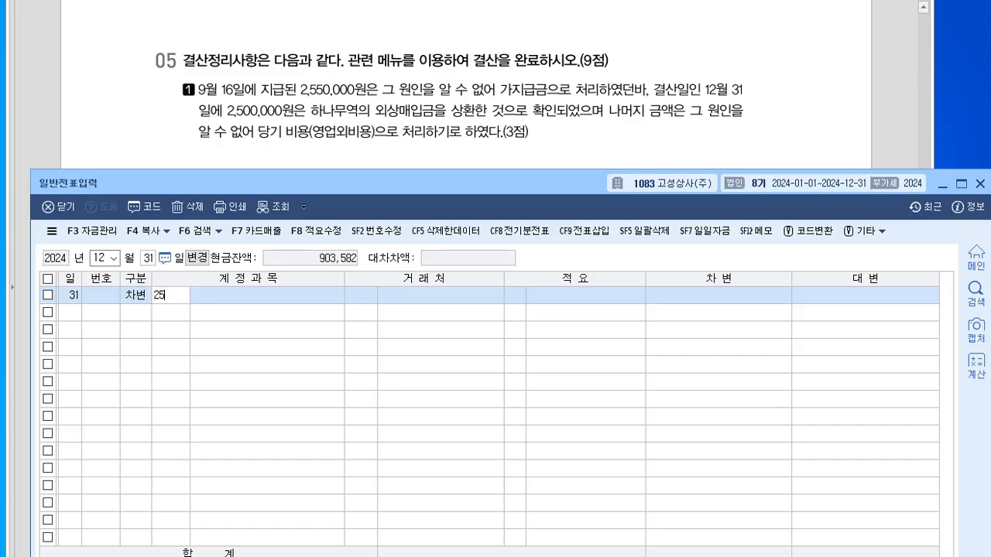
key(Return)
text(하나)
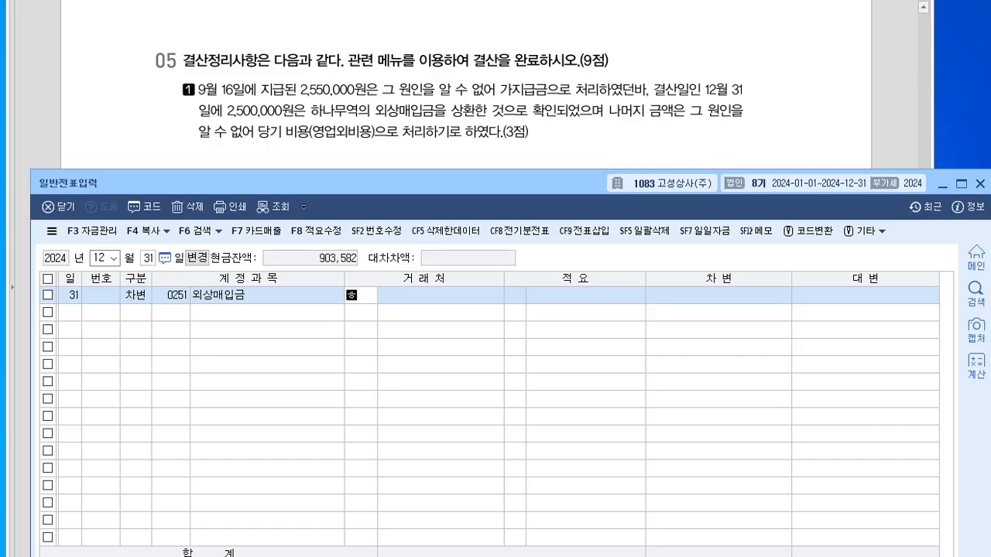
key(Return)
key(Return)
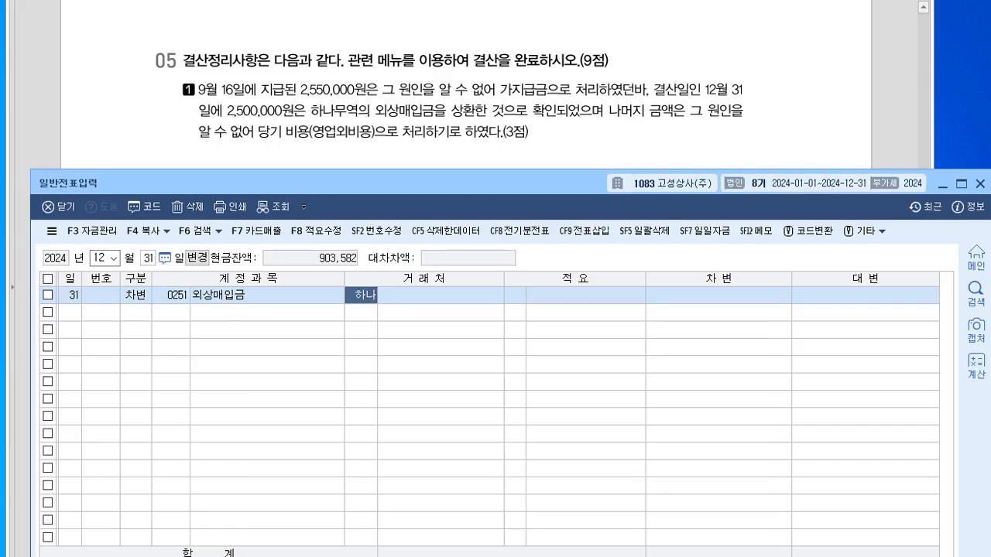
key(Left)
key(Left)
text(하나)
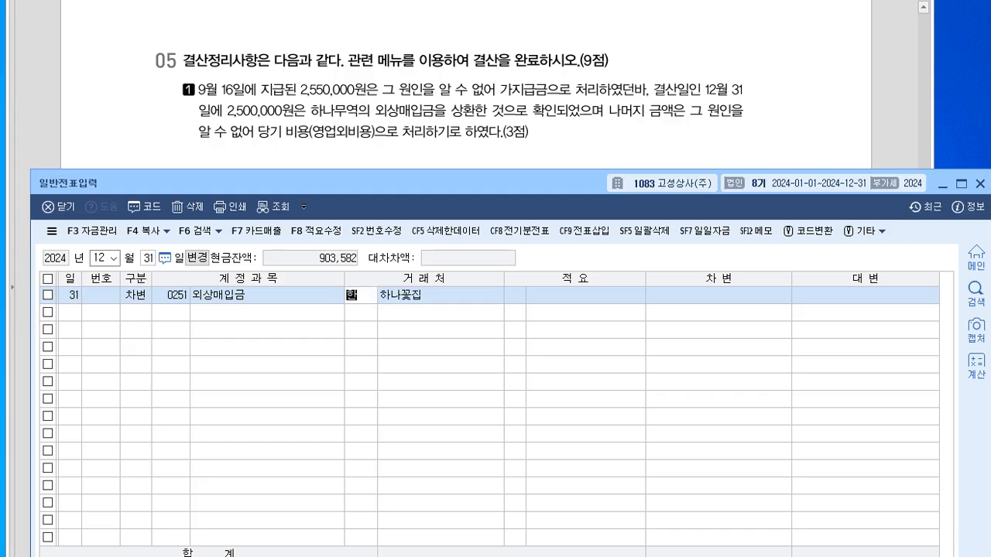
key(Return)
key(Down)
key(Return)
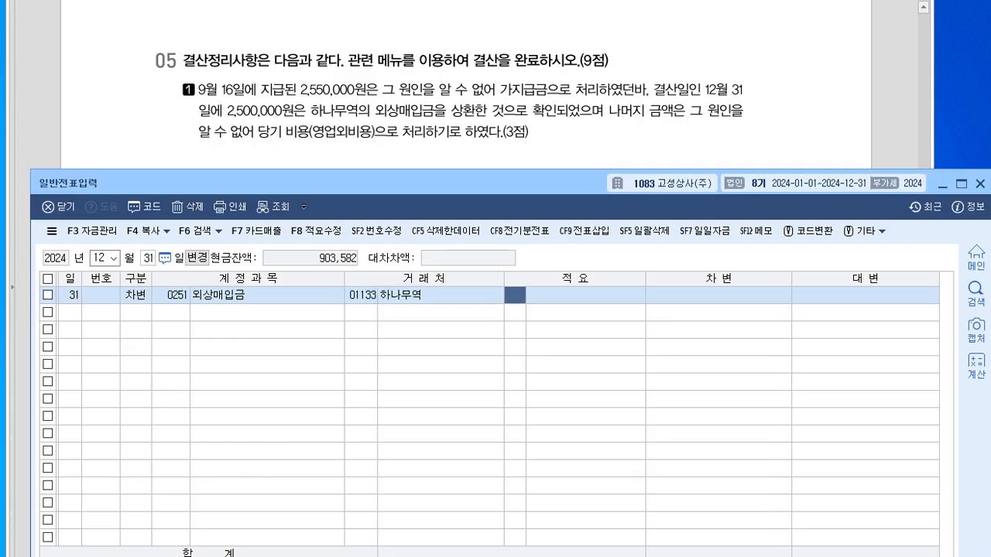
- Set the debit amount of the 외상매입금 line to 2,500,000
key(Return)
text(2500)
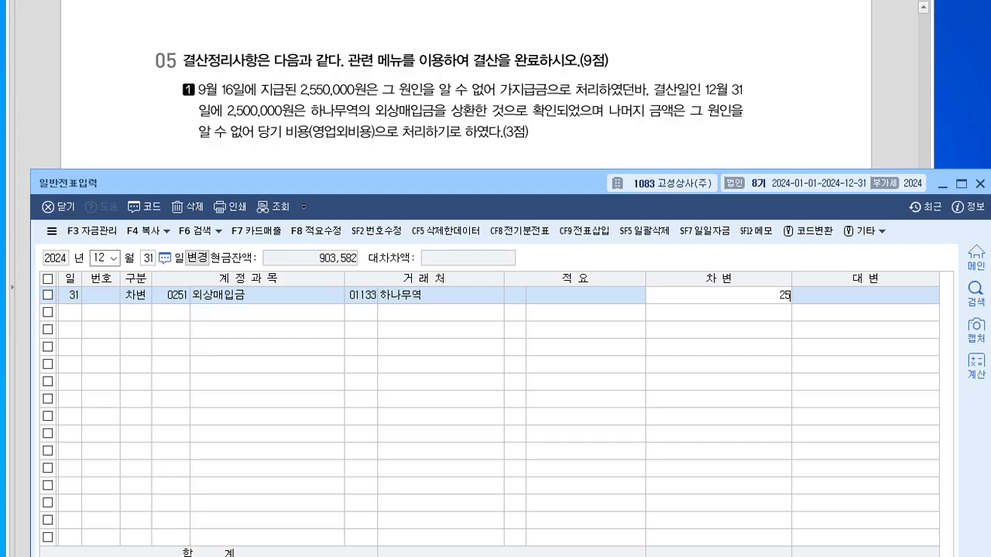
key(plus)
key(Return)
- Add a debit line for account 0980 잡손실 with an amount of 50,000
text(3)
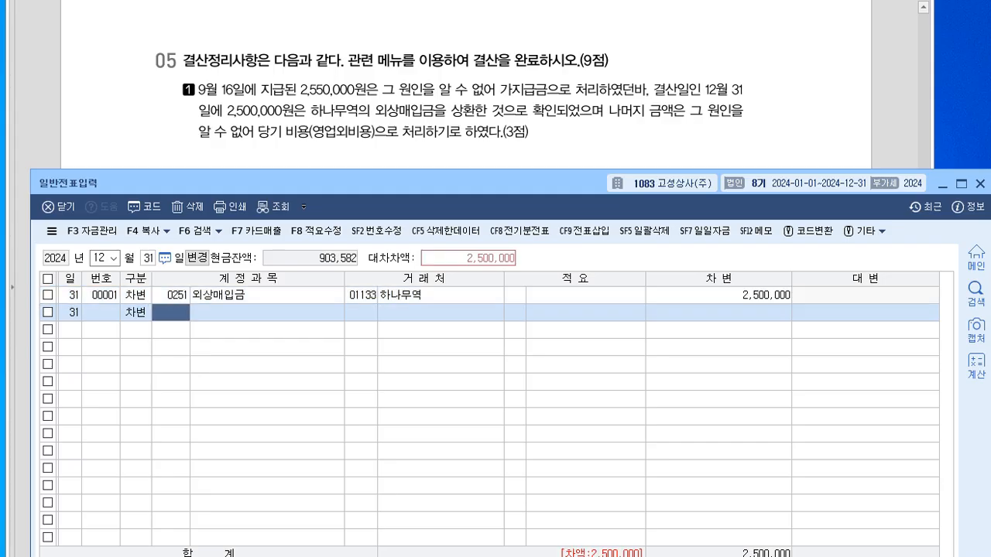
text(980)
key(Return)
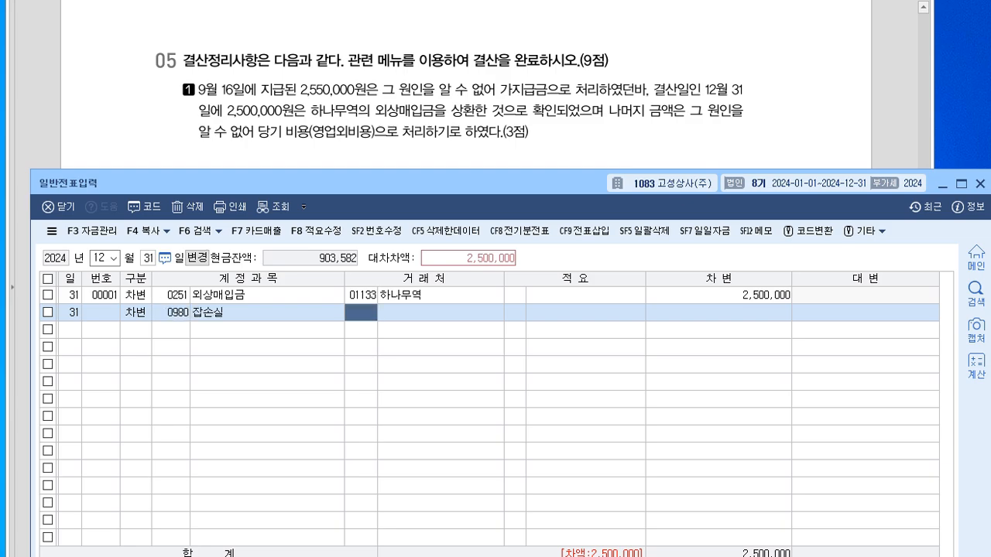
key(Return)
key(Return)
key(Return)
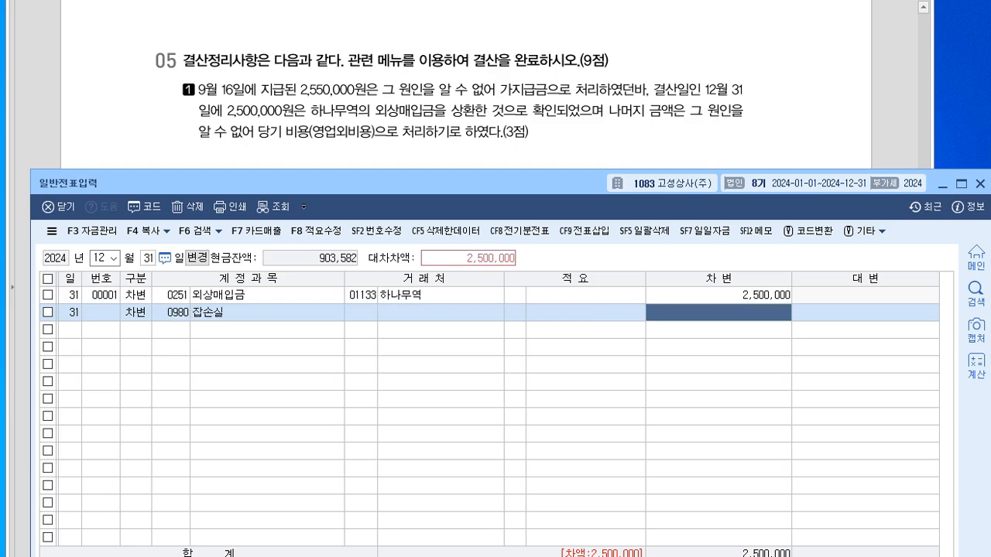
text(250)
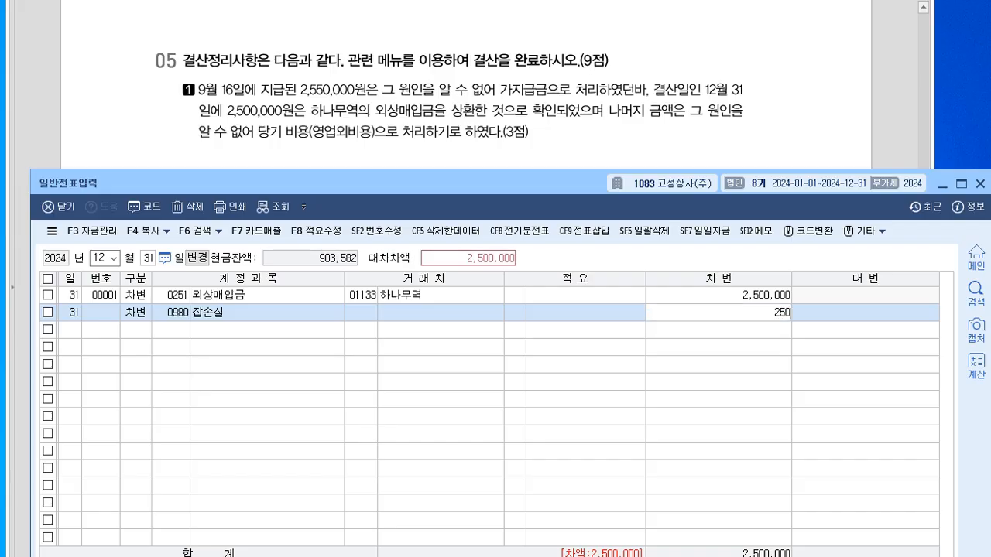
key(BackSpace)
key(BackSpace)
key(BackSpace)
text(50000)
key(Return)
- Add a balancing credit line for account 0134 가지급금 with 2,550,000
text(4)
key(Return)
text(134)
key(Return)
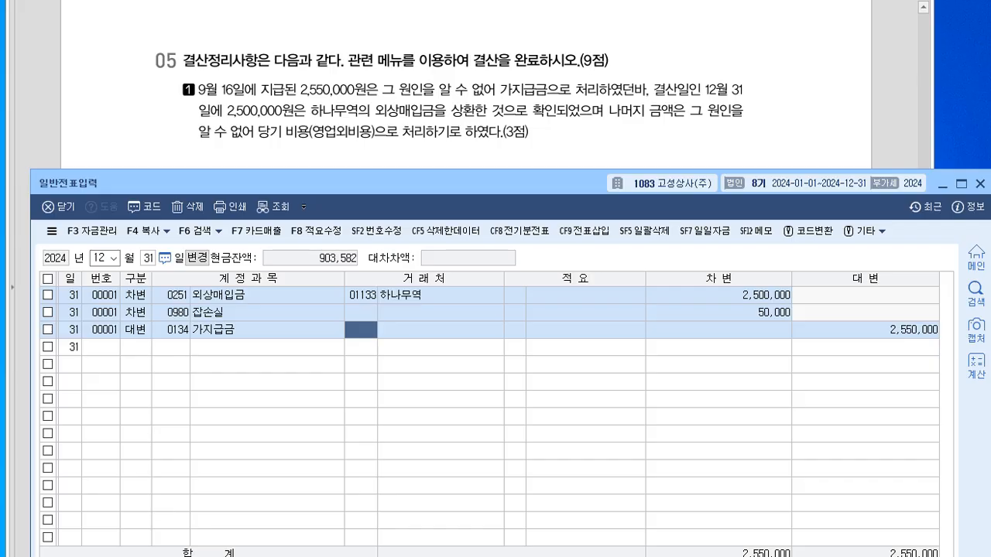
- Study question 05's second task, working out the valuation difference on the 필립전자 foreign-currency 단기대여금 from its balance and closing rate
scroll(465, 78, down, 3)
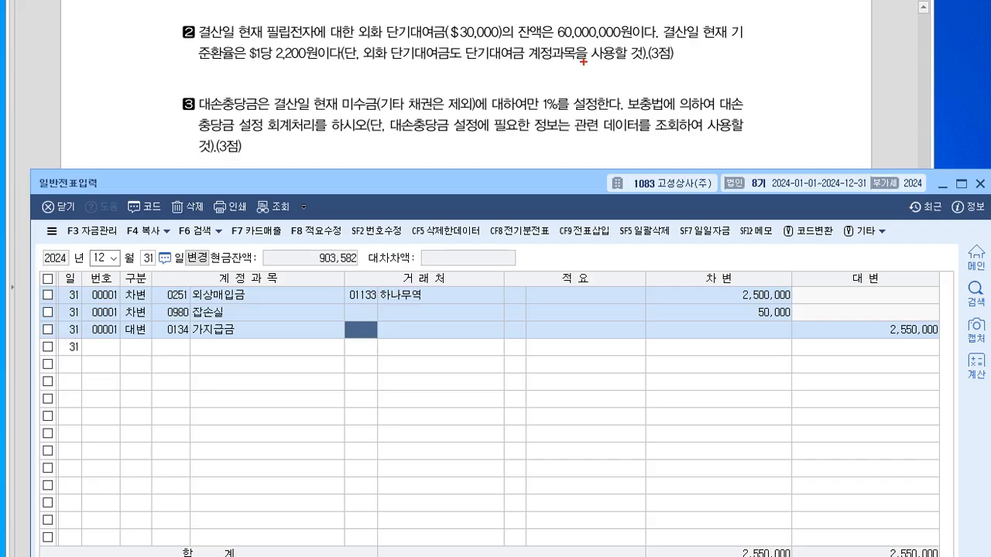
mouse_move(503, 71)
mouse_down()
mouse_move(466, 60)
mouse_move(498, 43)
mouse_move(516, 56)
mouse_move(492, 74)
mouse_move(471, 68)
mouse_up()
mouse_move(375, 68)
mouse_down()
mouse_move(521, 65)
mouse_move(517, 47)
mouse_up()
mouse_move(587, 45)
mouse_down()
mouse_move(548, 36)
mouse_move(622, 45)
mouse_up()
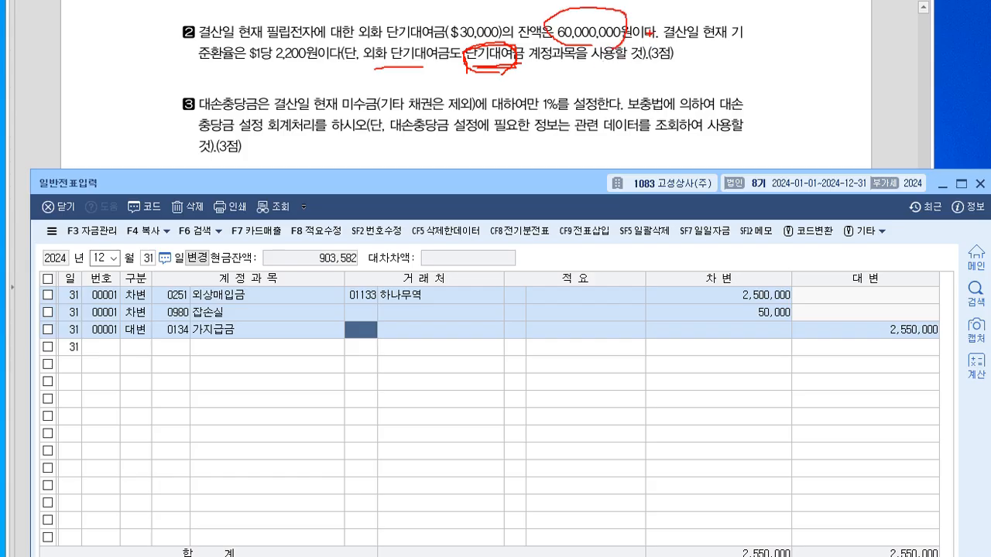
mouse_move(654, 7)
mouse_down()
mouse_move(643, 48)
mouse_move(694, 44)
mouse_move(714, 28)
mouse_up()
drag(745, 40, 757, 50)
drag(762, 46, 774, 50)
drag(768, 42, 773, 42)
drag(783, 41, 792, 39)
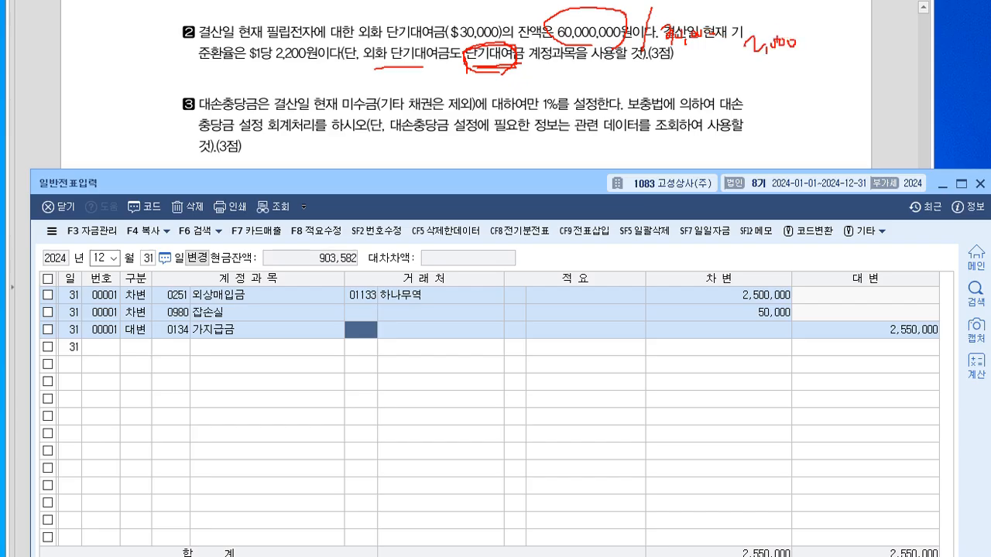
mouse_move(298, 63)
mouse_down()
mouse_move(313, 46)
mouse_move(317, 57)
mouse_up()
mouse_move(649, 79)
mouse_down()
mouse_move(674, 79)
mouse_move(677, 96)
mouse_move(688, 90)
mouse_up()
drag(684, 80, 696, 88)
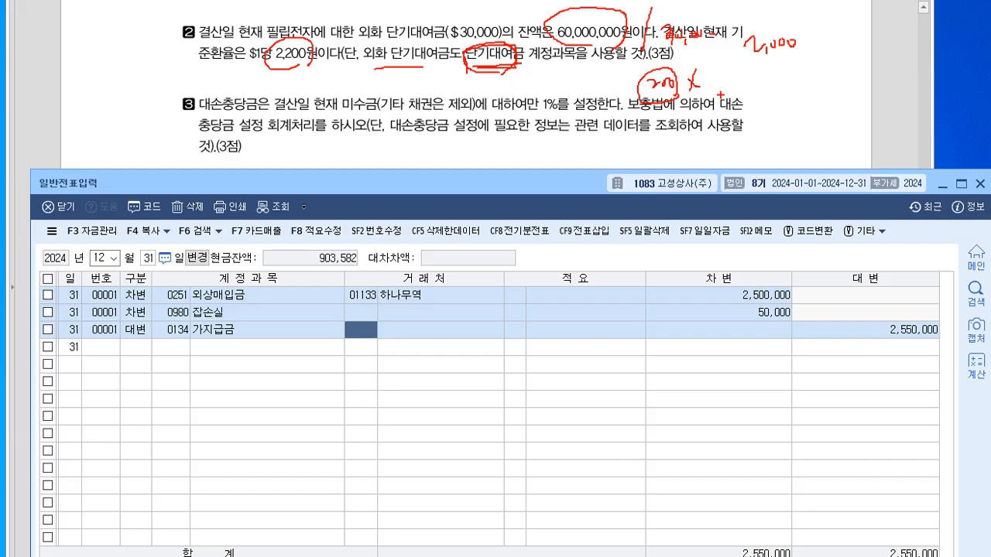
mouse_move(724, 78)
mouse_down()
mouse_move(715, 87)
mouse_move(724, 120)
mouse_move(737, 88)
mouse_move(783, 76)
mouse_move(799, 84)
mouse_move(846, 59)
mouse_up()
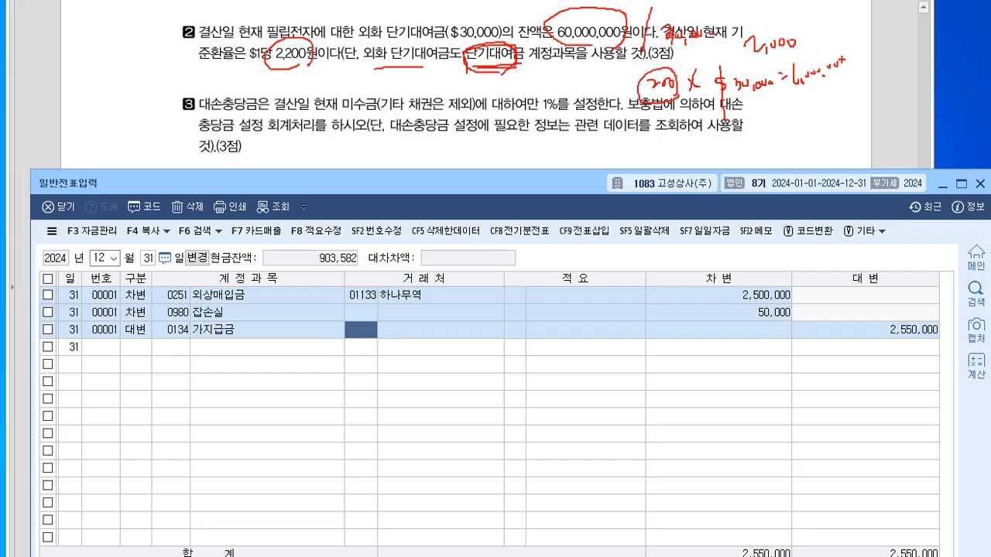
key(Escape)
key(alt+Tab)
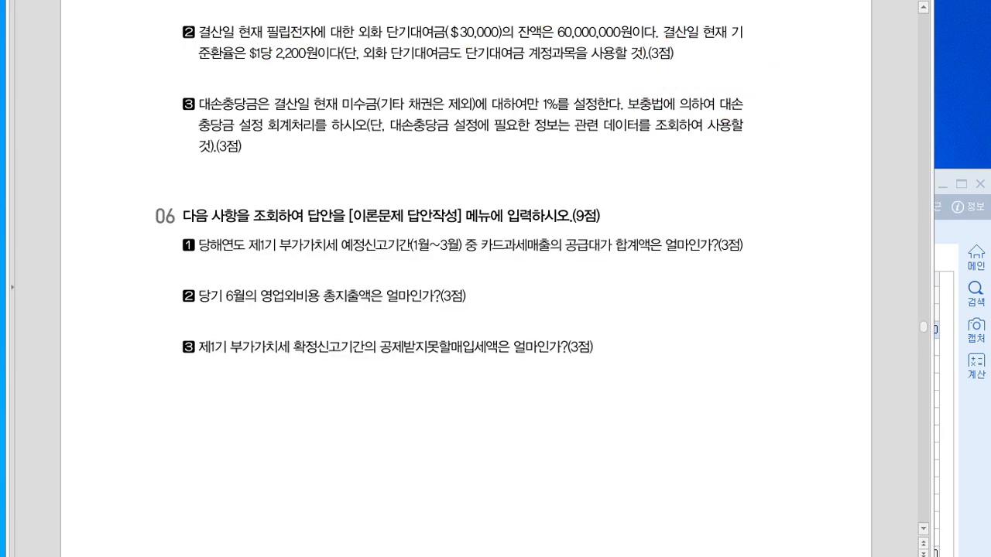
key(alt+Tab)
- Add a 12월 31일 debit line for account 0114 단기대여금 with 필립전자 as the 거래처 and 6,000,000 as the amount
click(135, 347)
text(3)
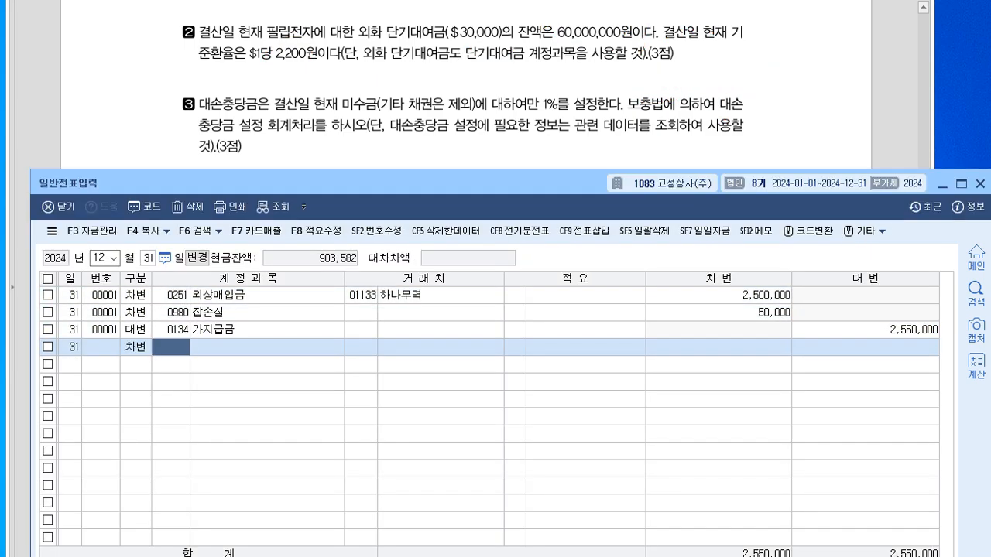
text(114)
key(Return)
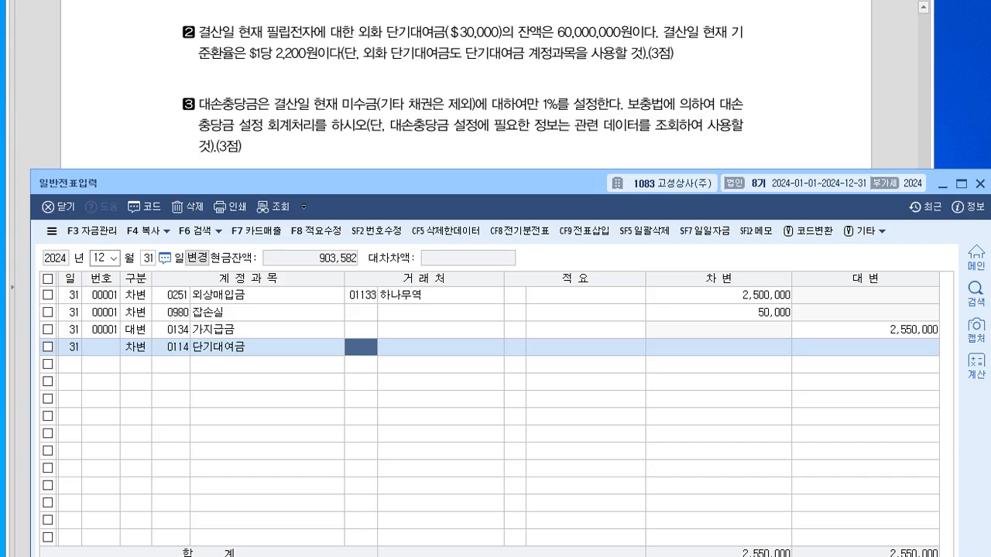
text(필립)
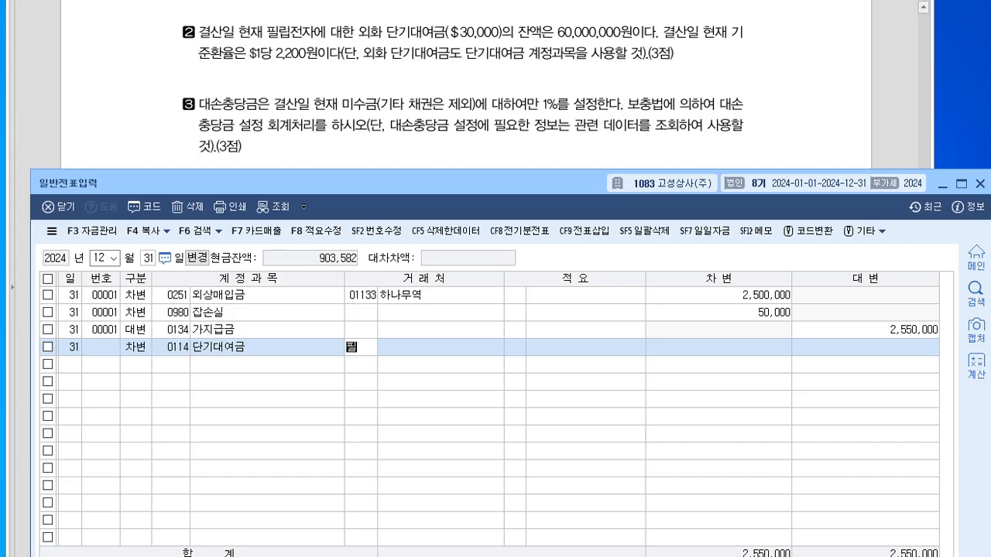
key(Return)
text(필립)
key(Return)
key(Return)
key(Return)
text(6000000)
key(Return)
- Add a balancing credit line for account 0910 외화환산이익 with 6,000,000
text(4)
key(Return)
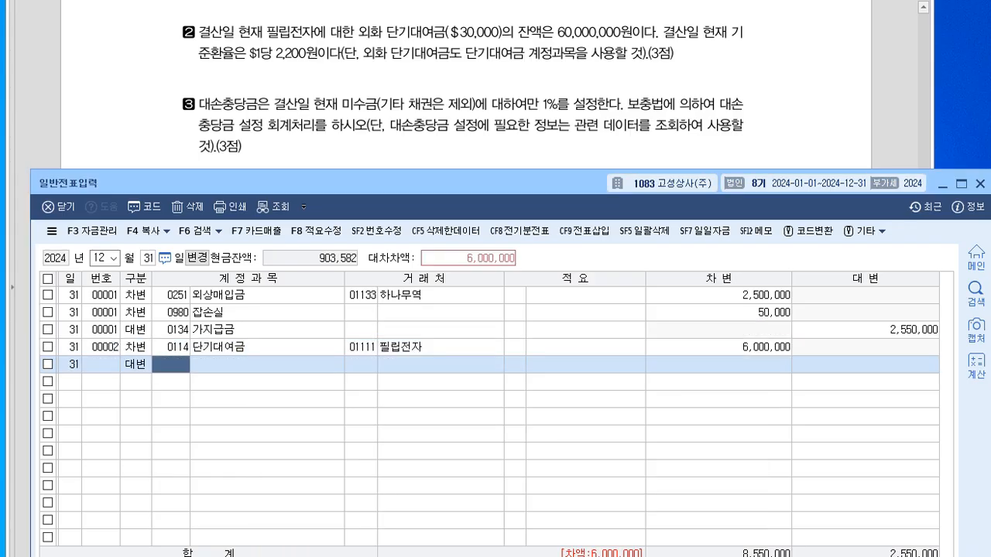
text(0910)
key(Return)
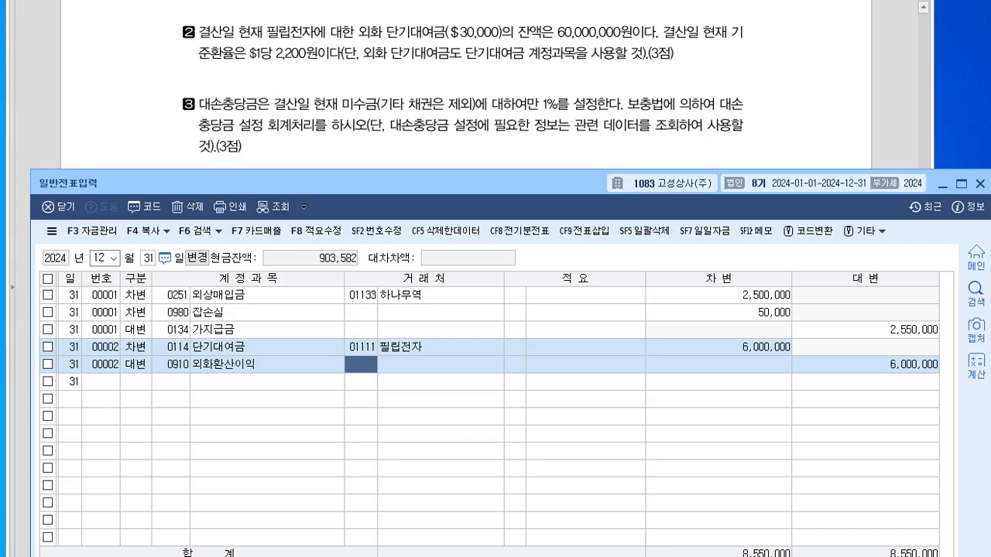
- Close 일반전표입력, read question 05's third task in the exam document and return to the KcLep main menu
click(980, 183)
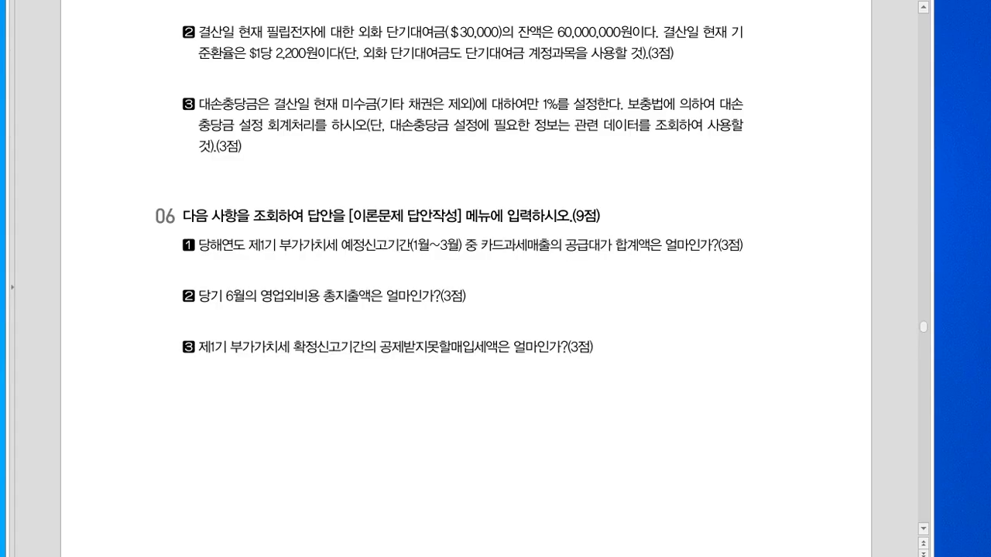
scroll(465, 279, down, 3)
scroll(464, 279, up, 3)
key(alt+Tab)
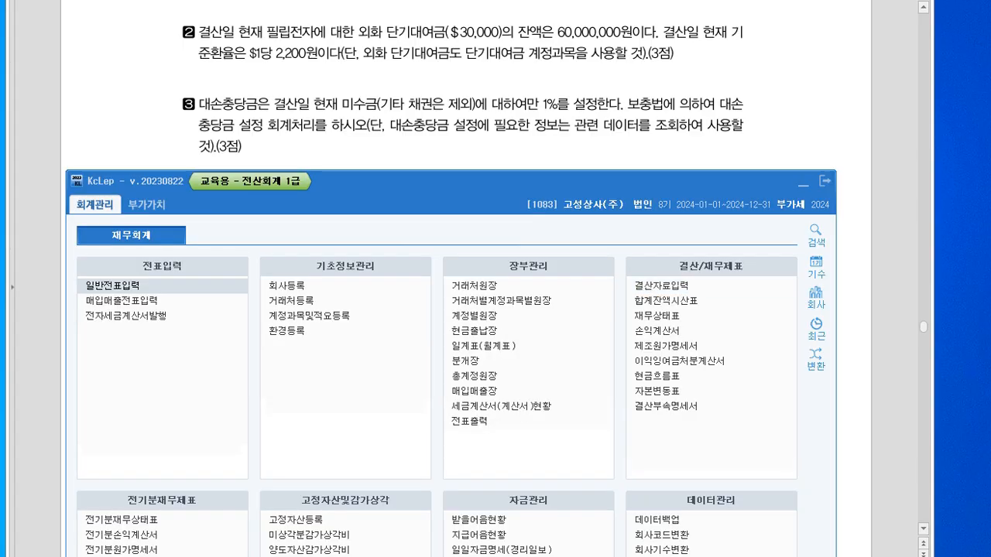
- Open 결산자료입력 and set its 기간 to 2024년 01월 through 2024년 12월
click(661, 287)
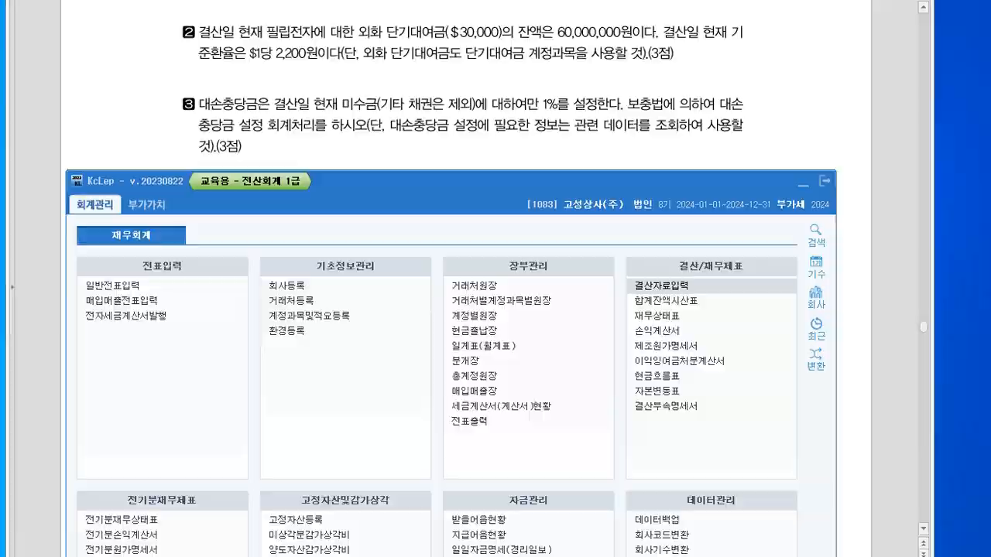
drag(240, 28, 256, 195)
text(1)
key(Return)
text(12)
key(Return)
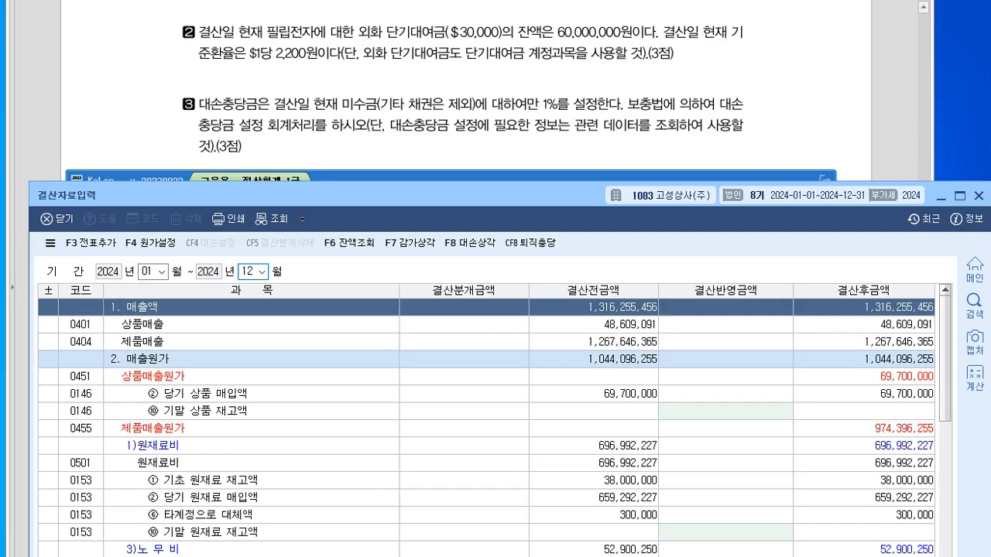
- Minimize the KcLep main menu window and reposition the 결산자료입력 window to show more of its rows
drag(495, 195, 497, 219)
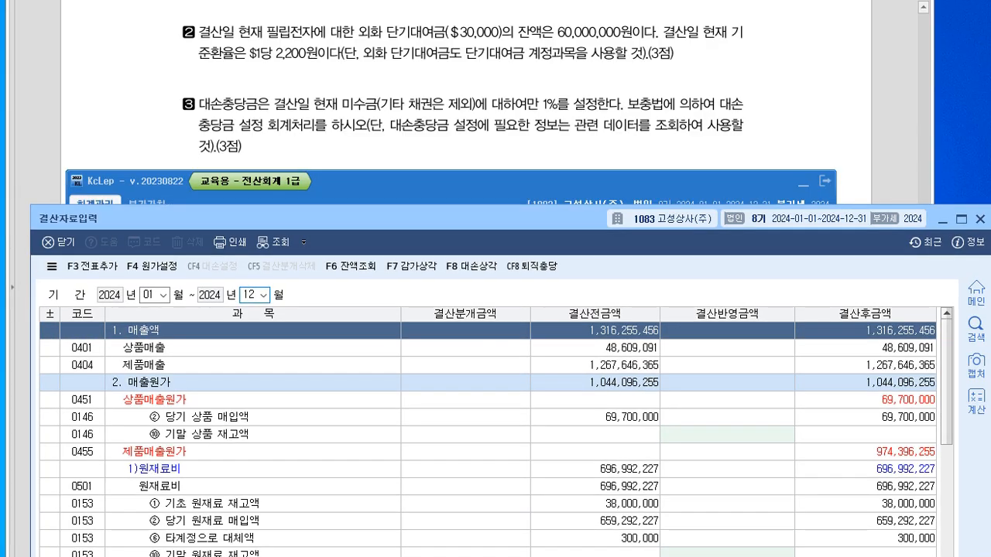
click(803, 184)
drag(465, 218, 459, 171)
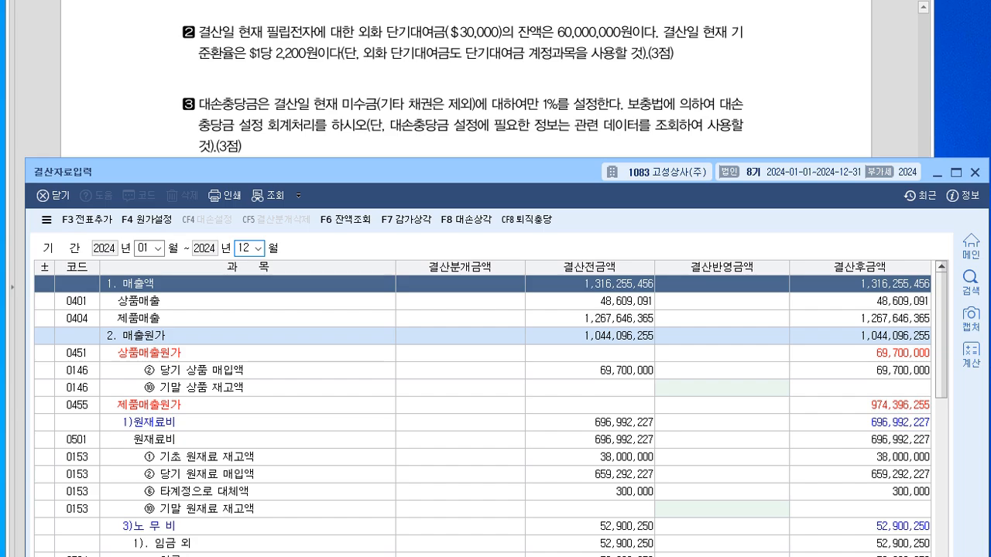
drag(333, 26, 332, 25)
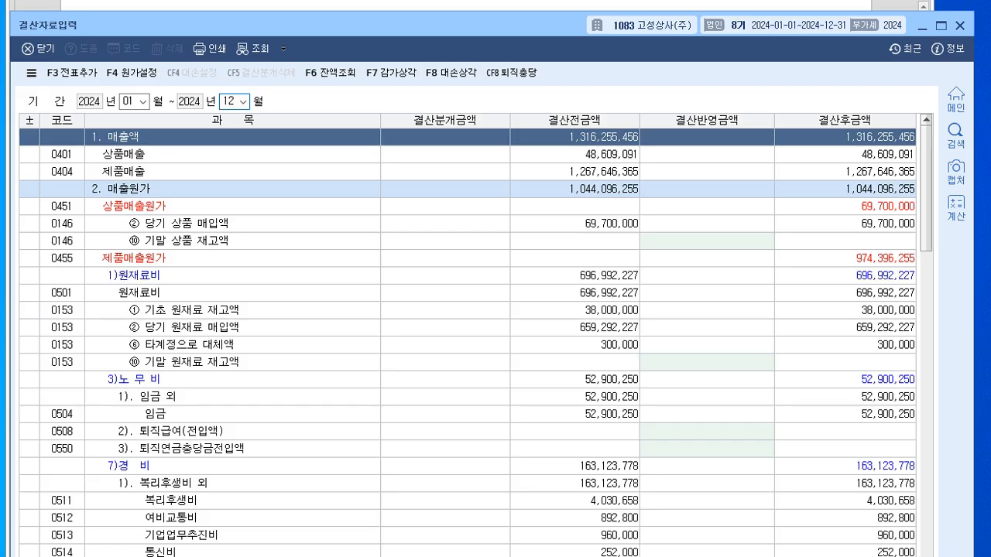
- Find the 미수금 row under 기타의대손상각, select its 결산반영금액 cell and open the 대손상각 calculation
scroll(467, 340, down, 3)
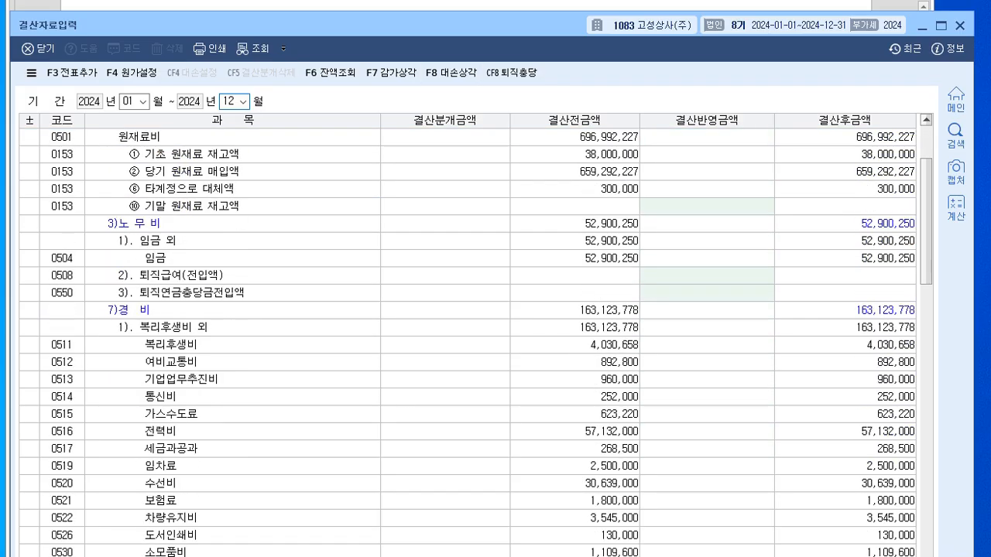
scroll(467, 341, down, 8)
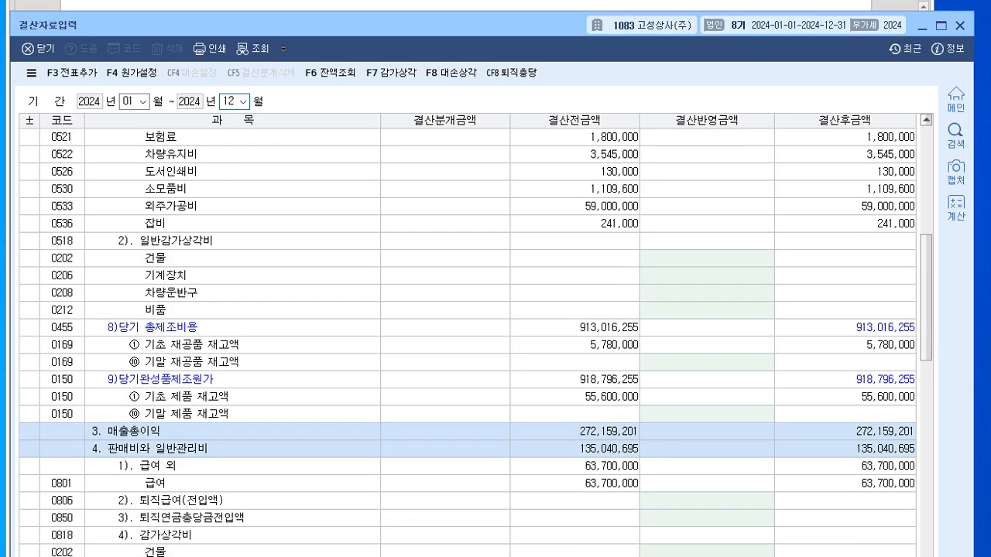
scroll(467, 341, down, 3)
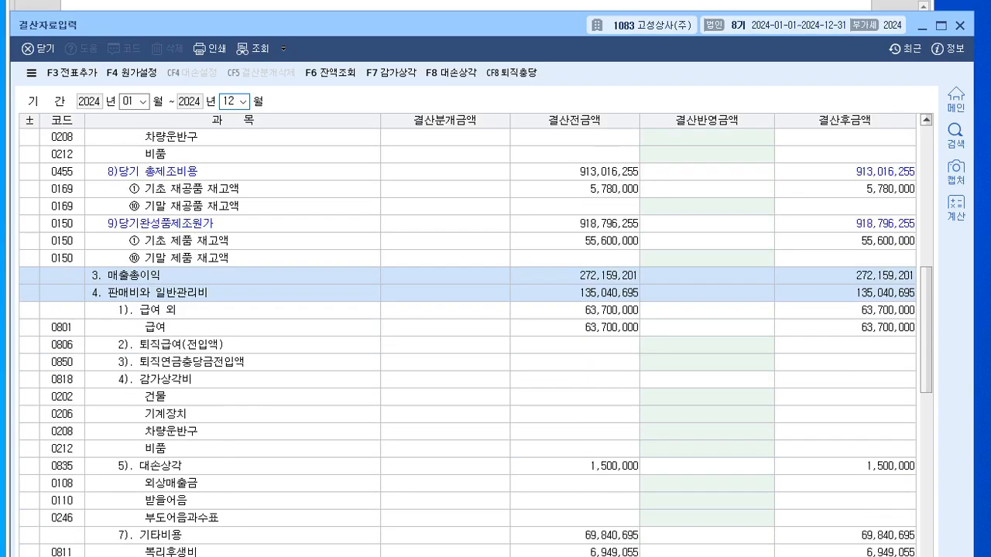
scroll(467, 341, down, 3)
scroll(468, 341, up, 2)
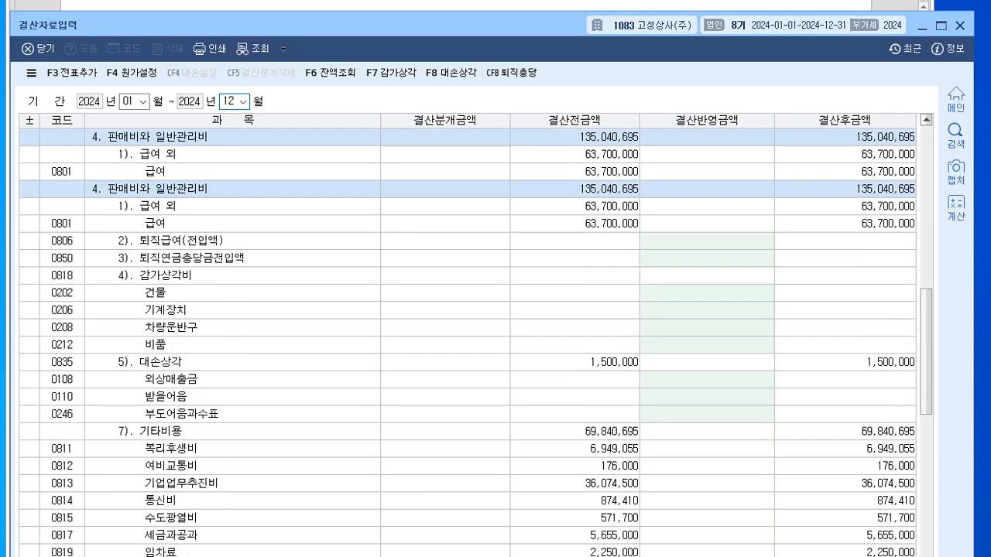
scroll(468, 340, down, 4)
scroll(467, 341, down, 7)
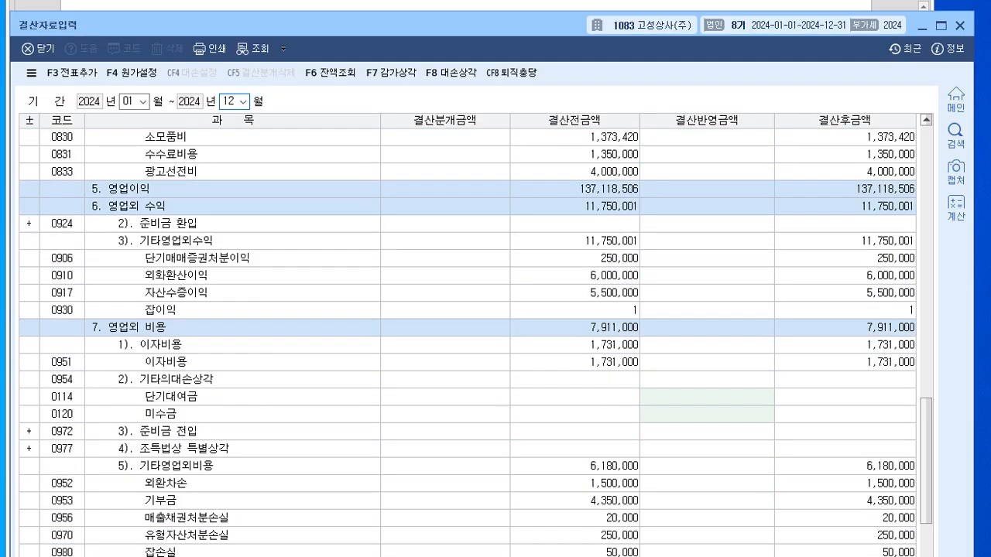
click(177, 327)
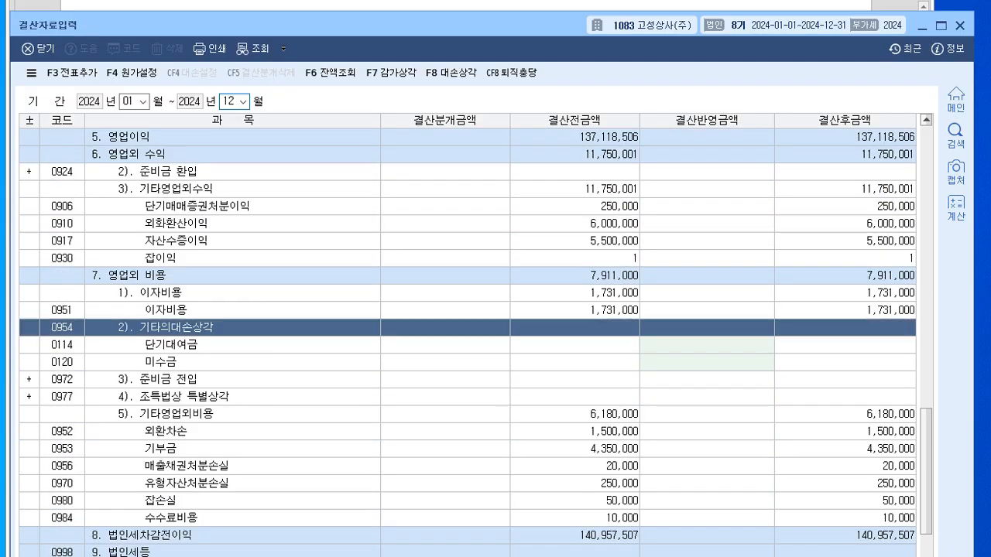
click(707, 362)
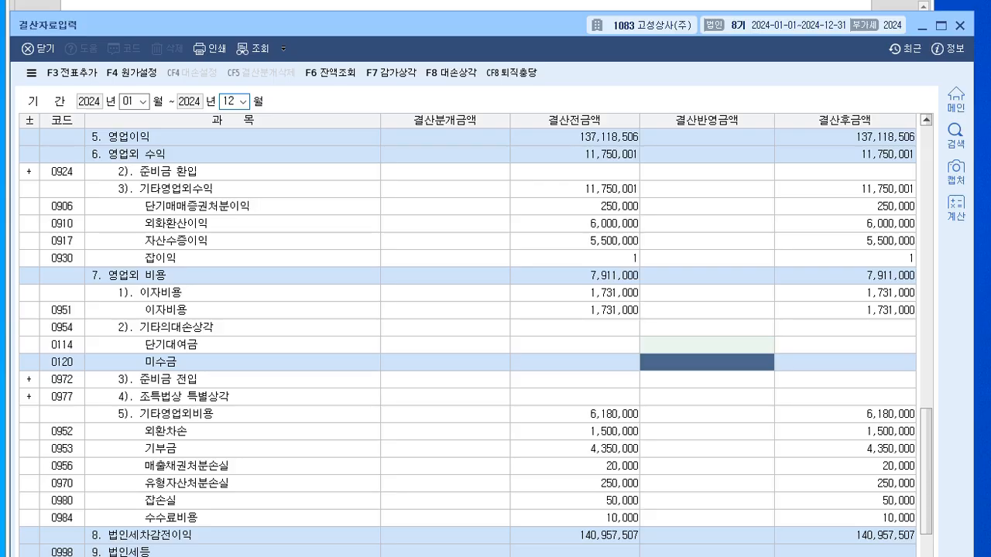
click(449, 73)
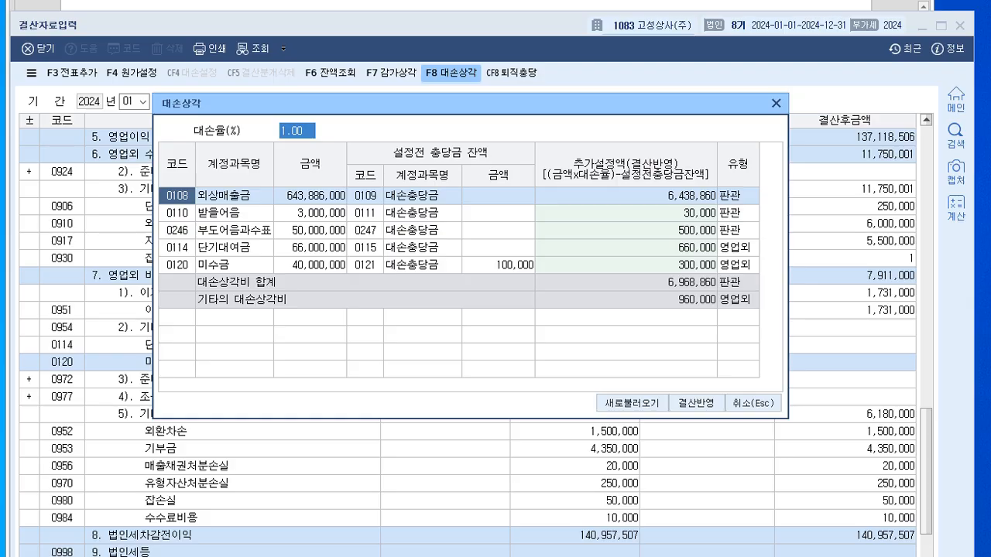
- Examine the 추가설정액 amounts of each receivable account in the 대손상각 calculation
click(626, 266)
key(Up)
key(Up)
key(Up)
key(Up)
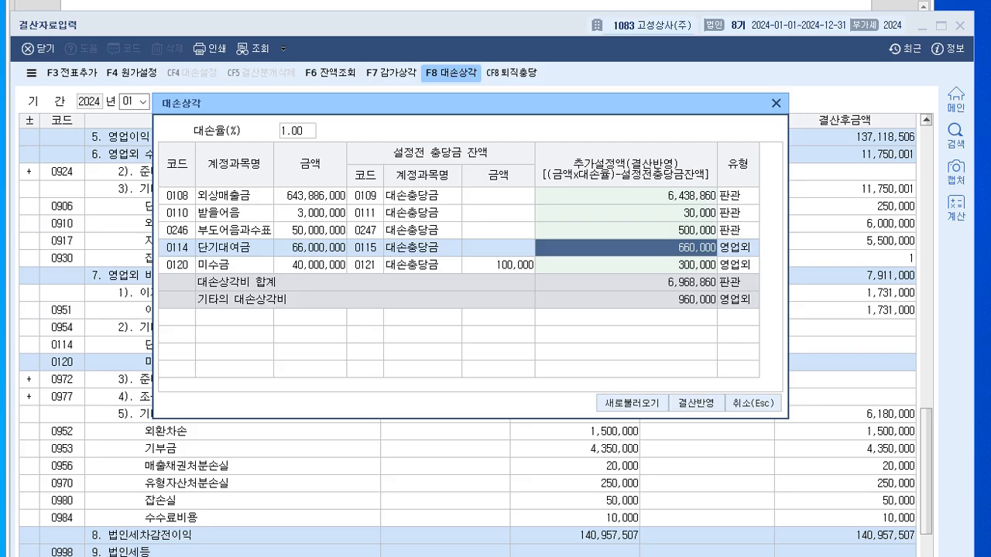
key(Down)
key(Down)
key(Up)
key(Up)
key(Up)
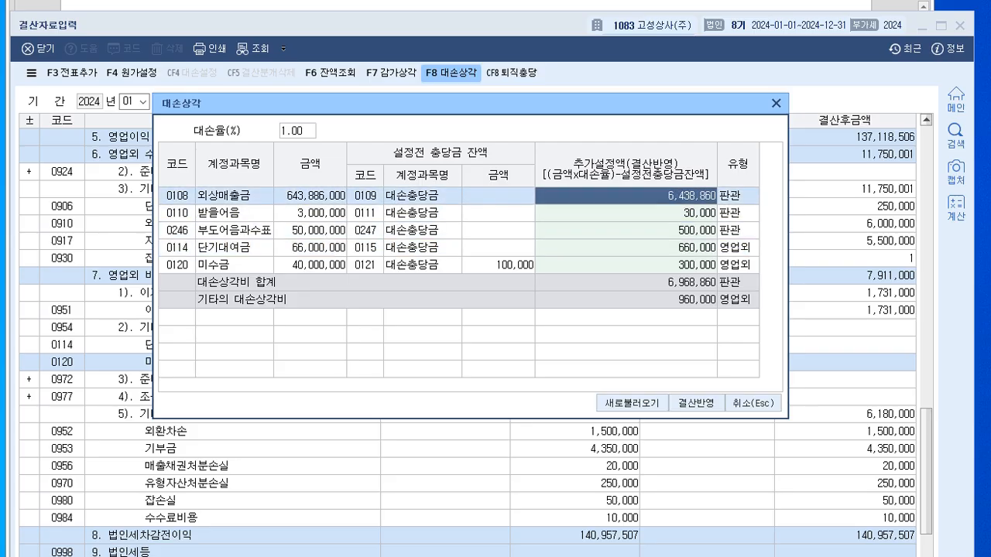
key(Down)
key(Down)
key(Down)
key(Down)
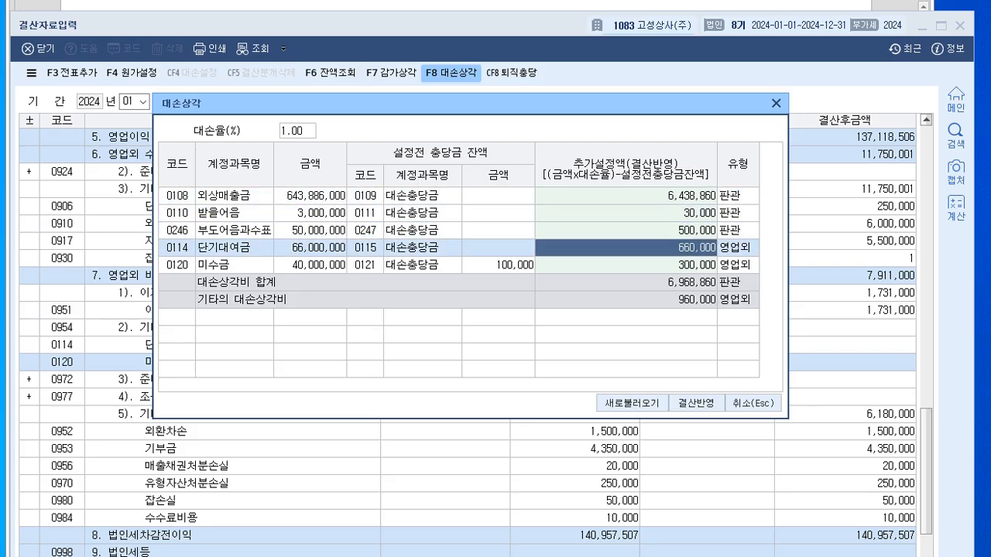
key(Up)
key(Up)
key(Up)
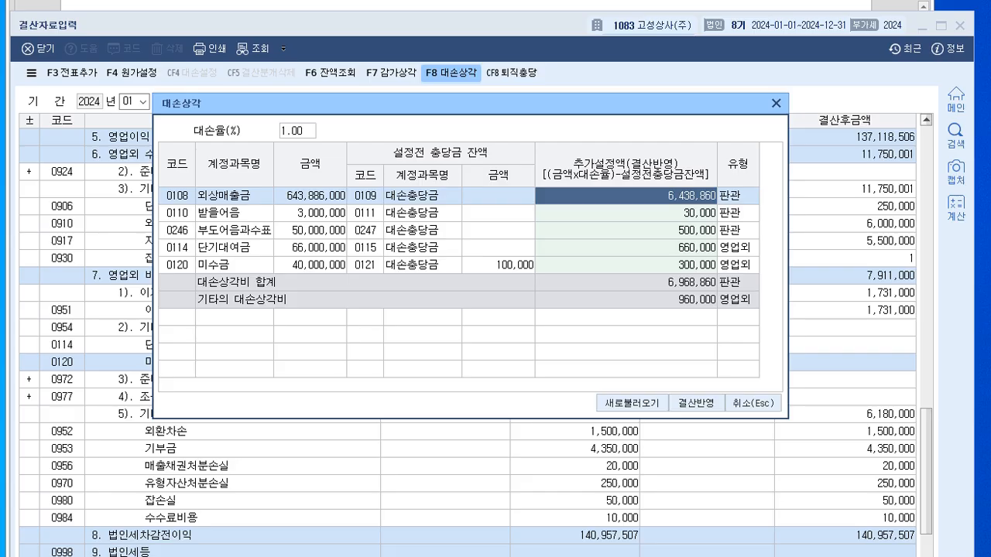
- Clear the 추가설정액 amounts of 외상매출금, 받을어음, 부도어음과수표 and 단기대여금, keeping only 미수금
key(Delete)
key(Down)
key(Delete)
key(Down)
key(Delete)
key(Down)
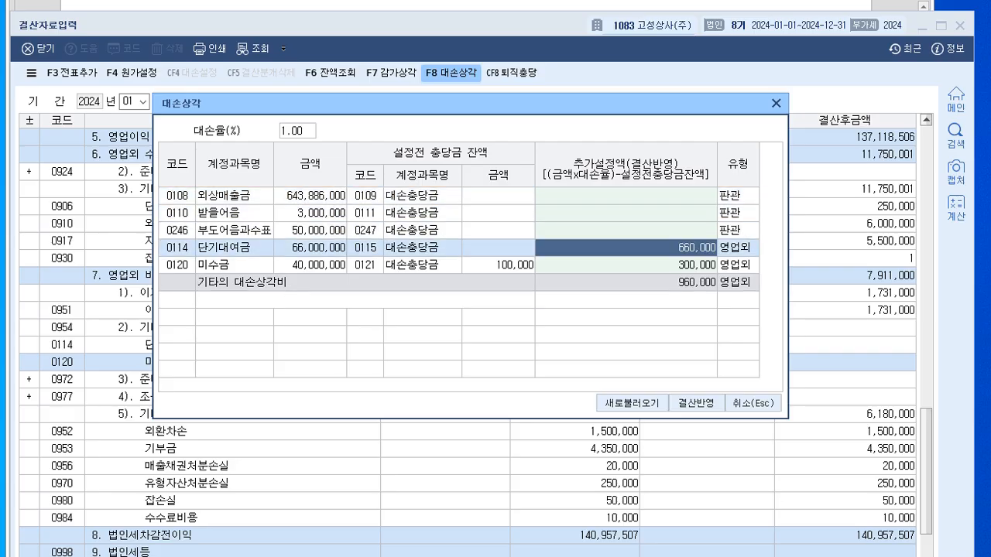
key(Delete)
key(Down)
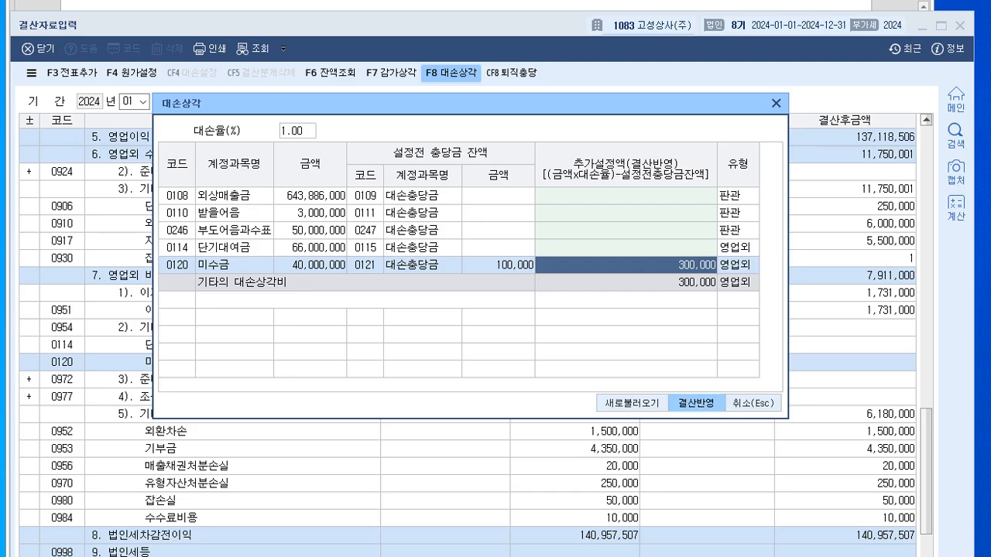
- Apply the 미수금 allowance to the closing data and add the closing entries to 일반전표
click(696, 403)
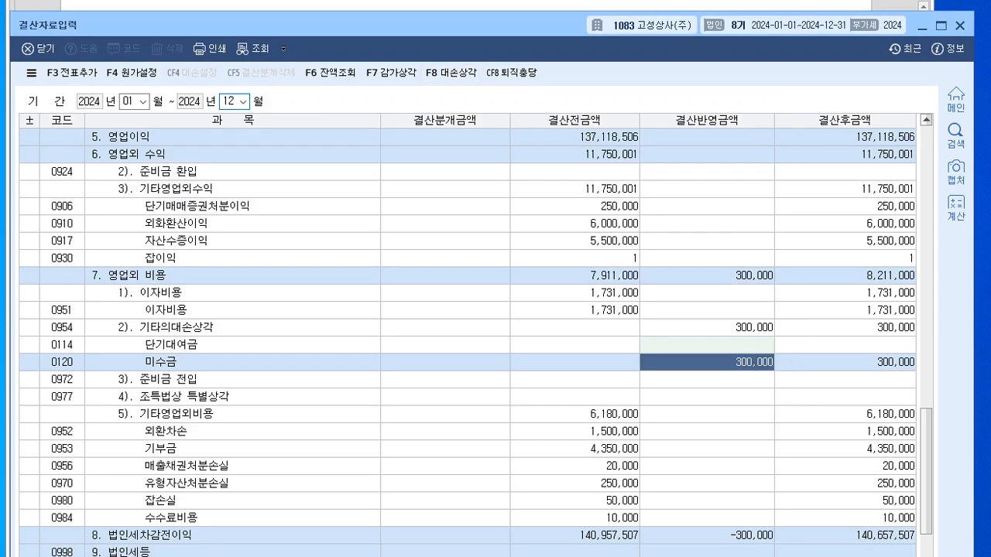
key(F3)
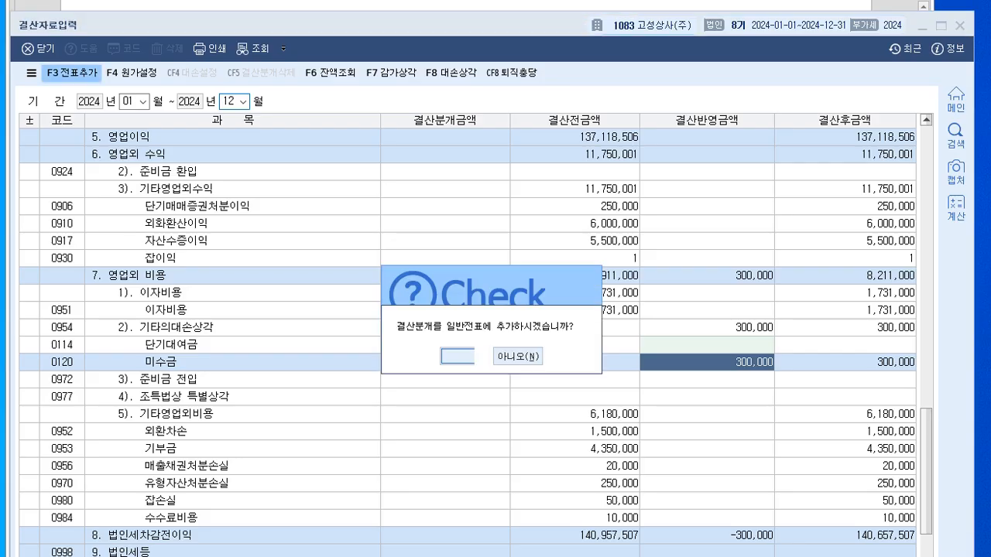
key(Return)
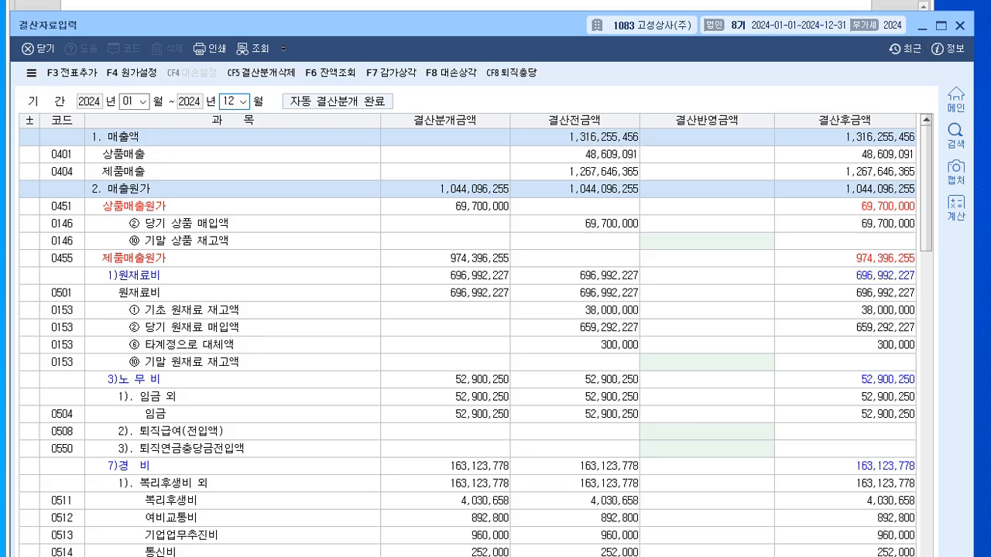
- Close 결산자료입력, read question 06 in the exam document and return to the KcLep main menu
click(960, 25)
scroll(496, 278, down, 2)
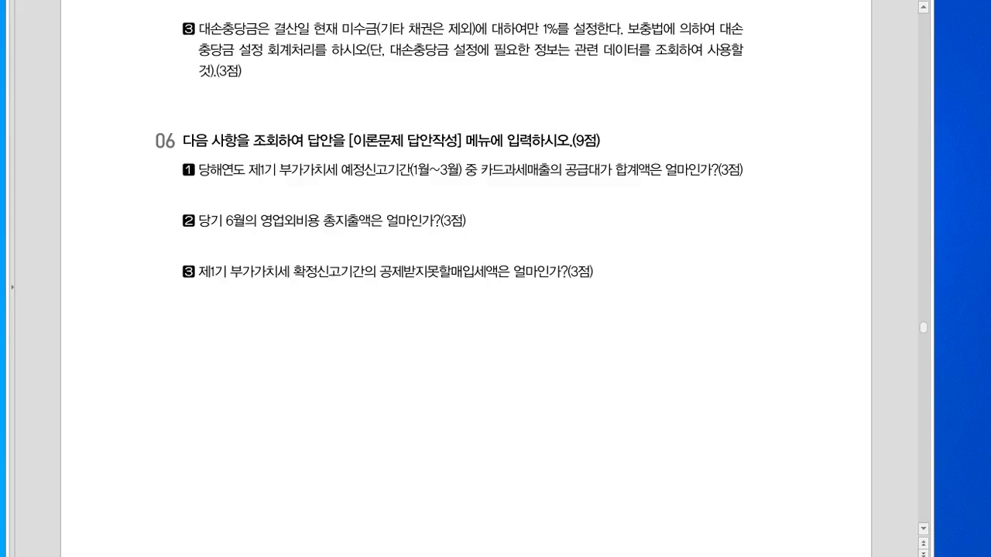
key(alt+Tab)
drag(449, 182, 443, 31)
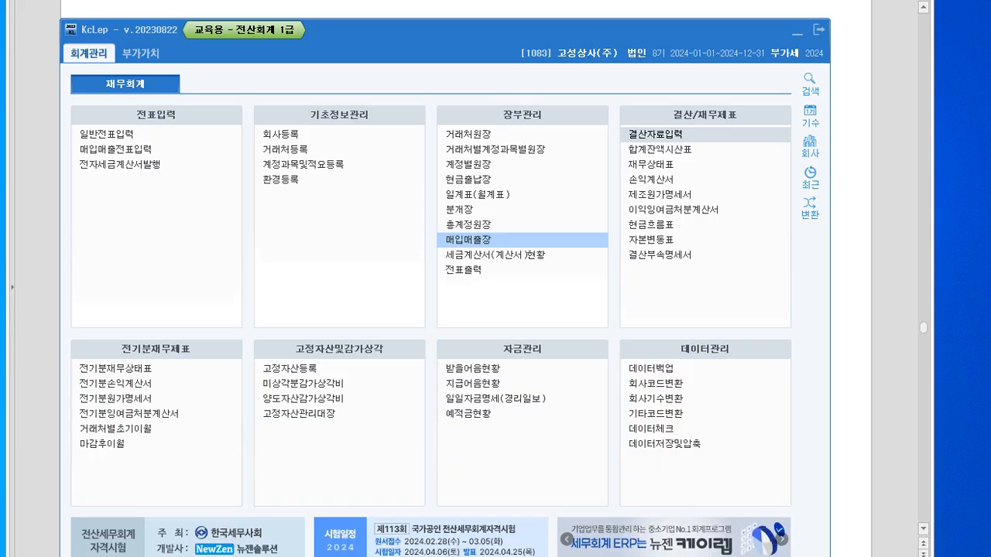
- Open 매입매출장 and query 매출 of 유형 17.카과 from 2024-01-01 to 2024-03-31
click(469, 240)
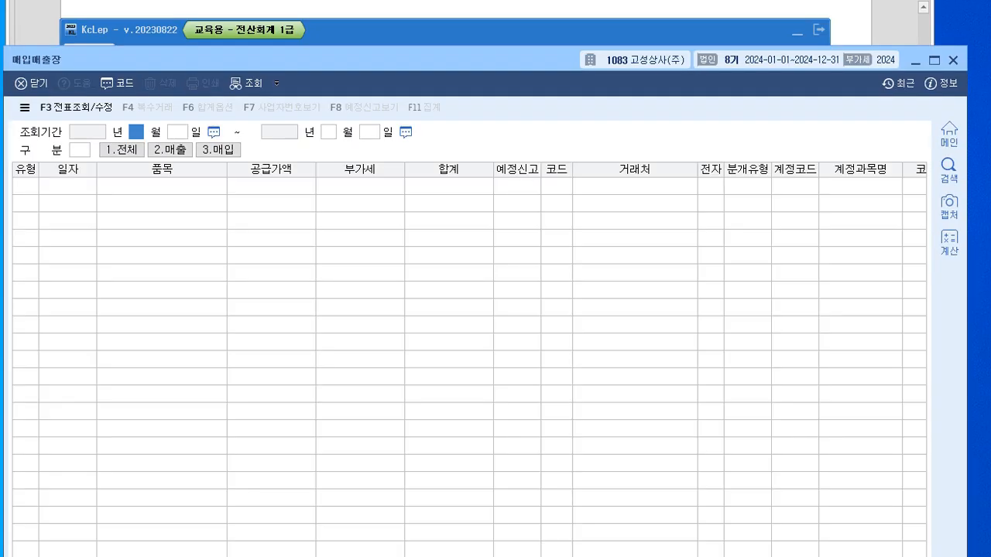
text(0101)
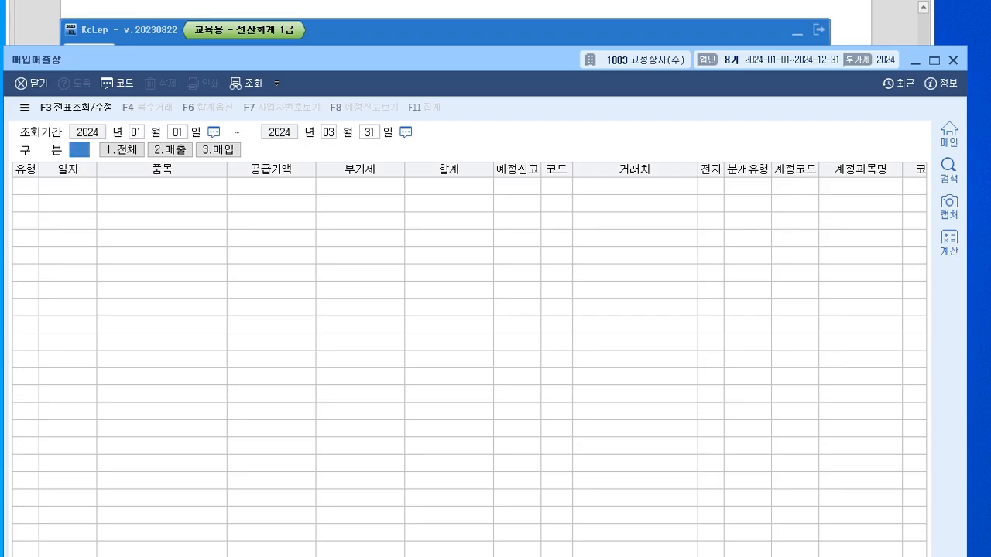
text(03312)
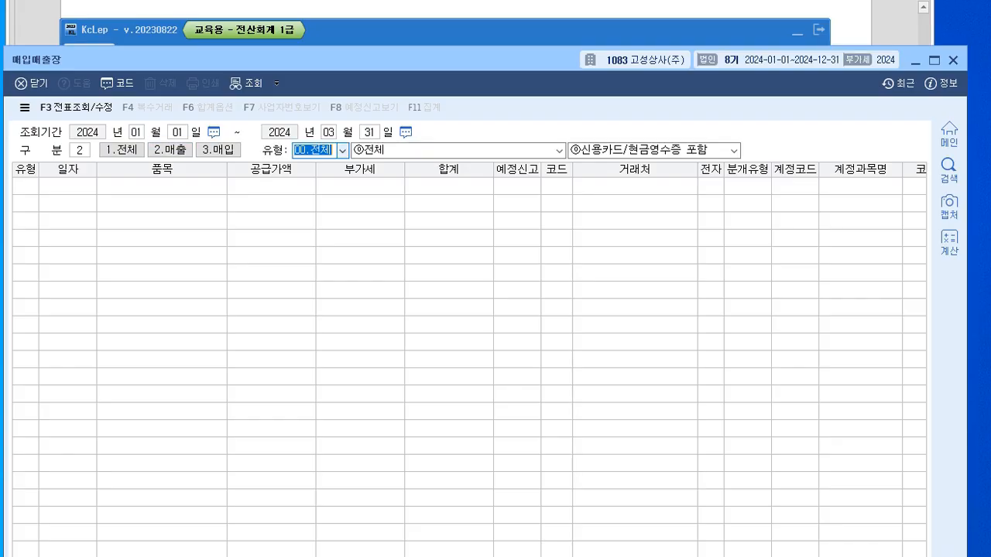
click(342, 151)
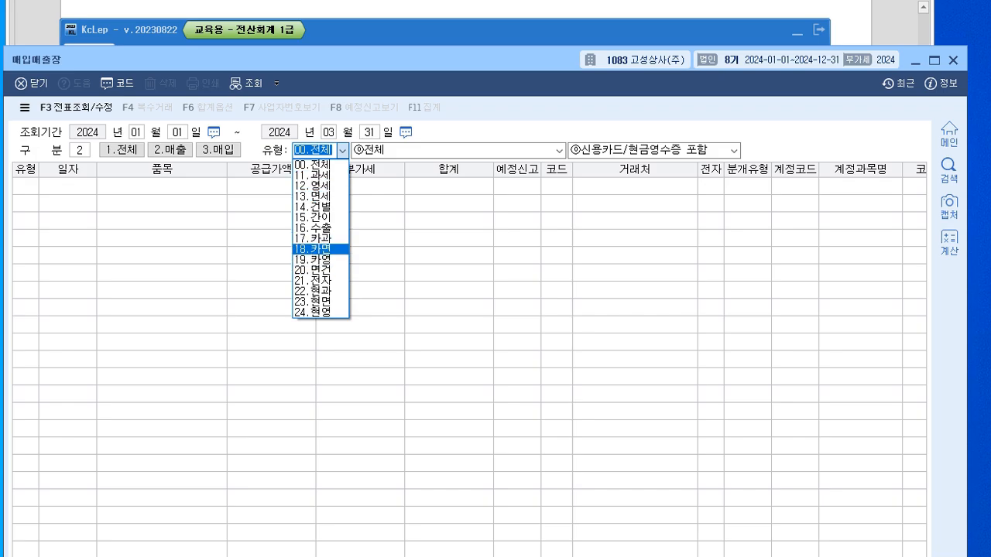
click(313, 238)
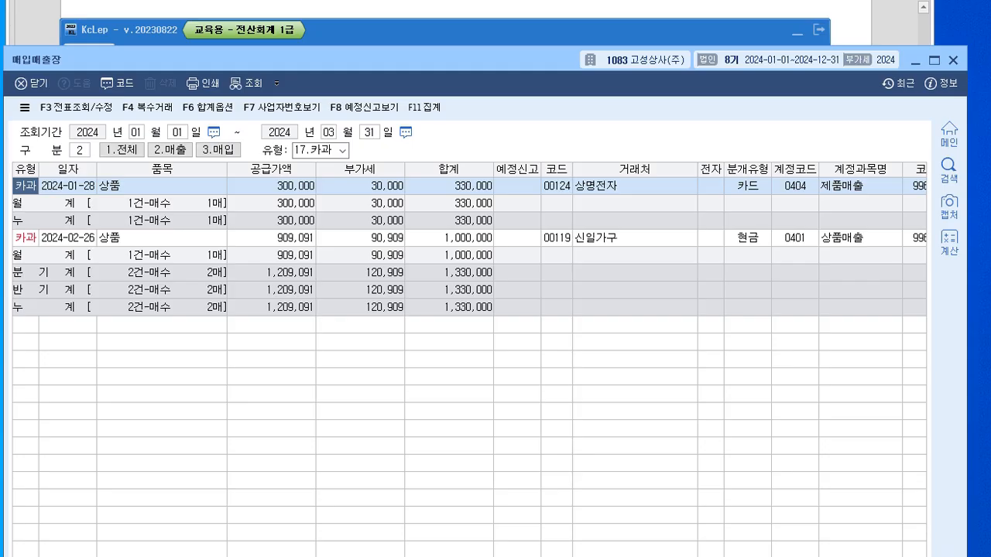
- Check the 합계 of the 분기계 row in 매입매출장 against question 06's first task
click(161, 273)
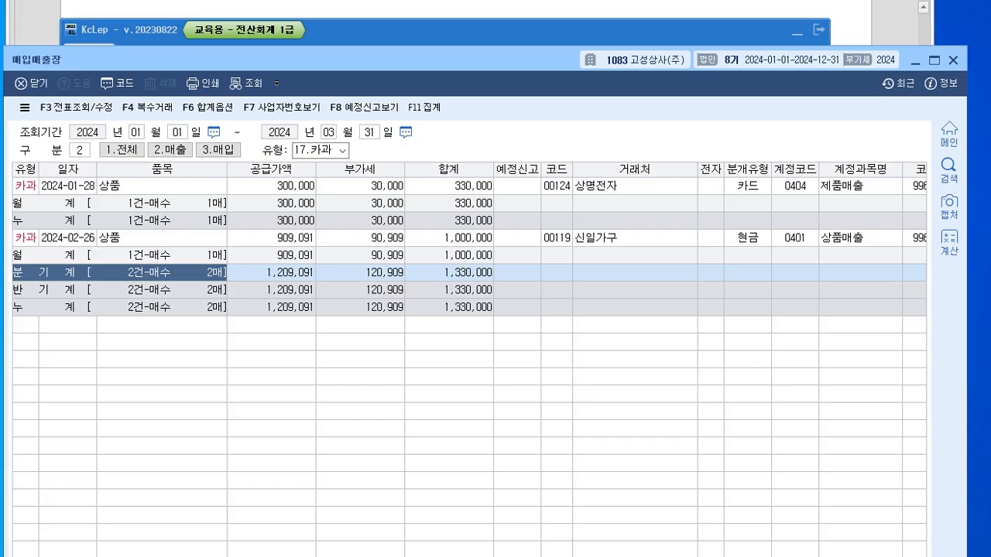
click(310, 7)
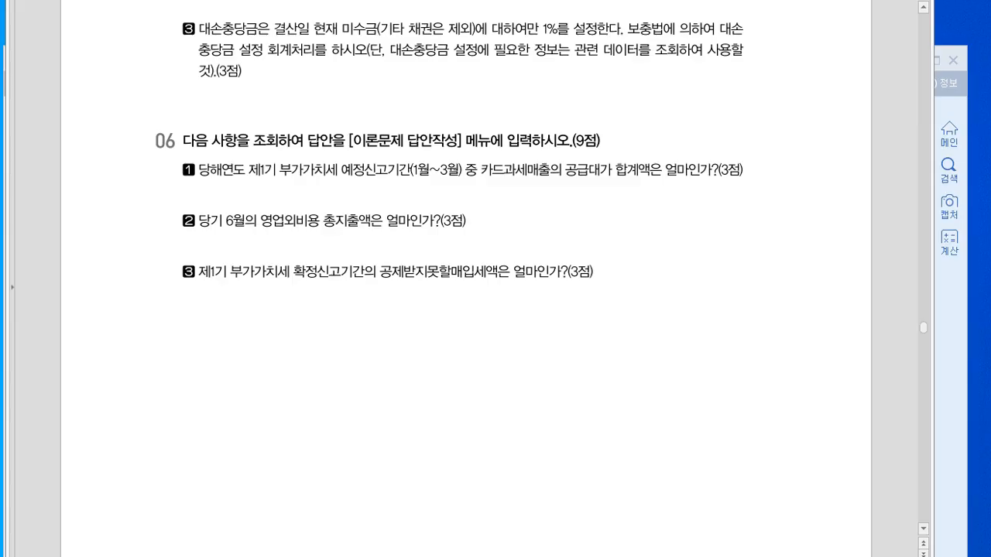
key(alt+Tab)
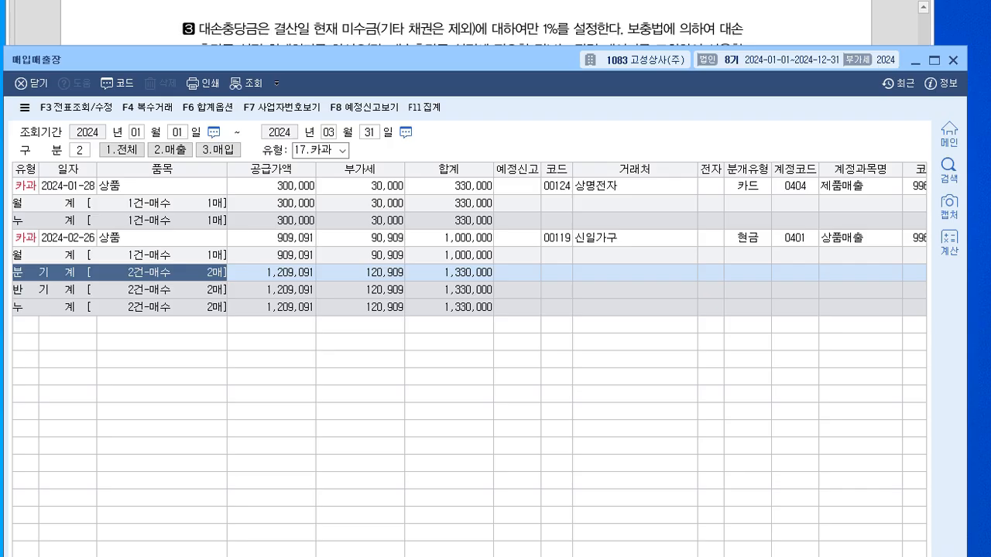
click(449, 273)
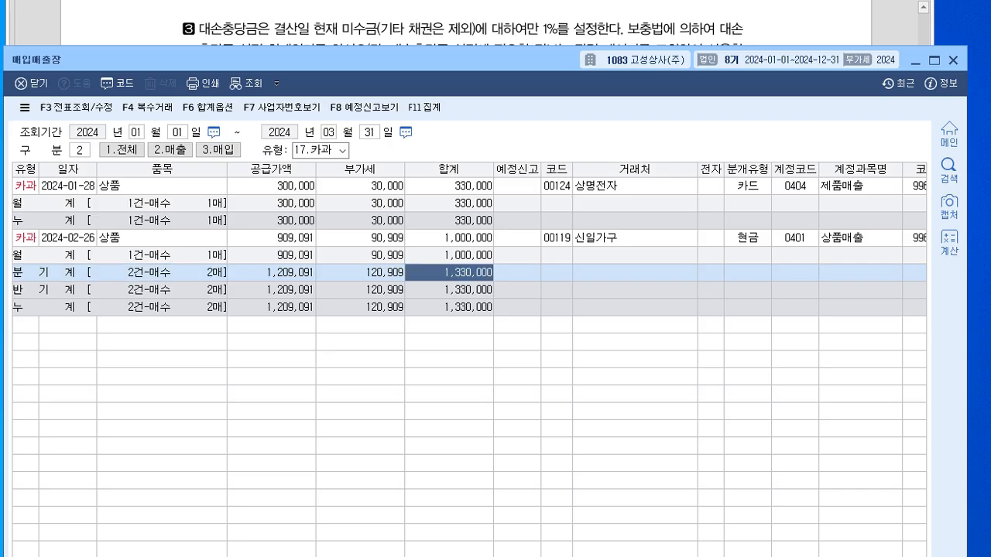
- Read question 06's second task on June's 영업외비용 총지출액 in the exam document
key(alt+Tab)
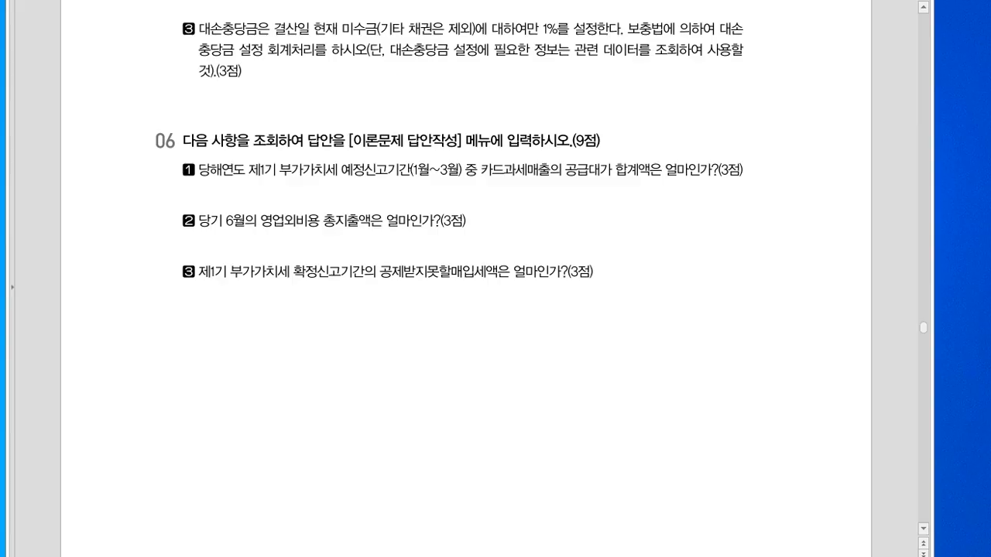
mouse_move(207, 229)
mouse_down()
mouse_move(326, 227)
mouse_move(302, 247)
mouse_move(346, 237)
mouse_move(354, 244)
mouse_up()
drag(327, 216, 353, 226)
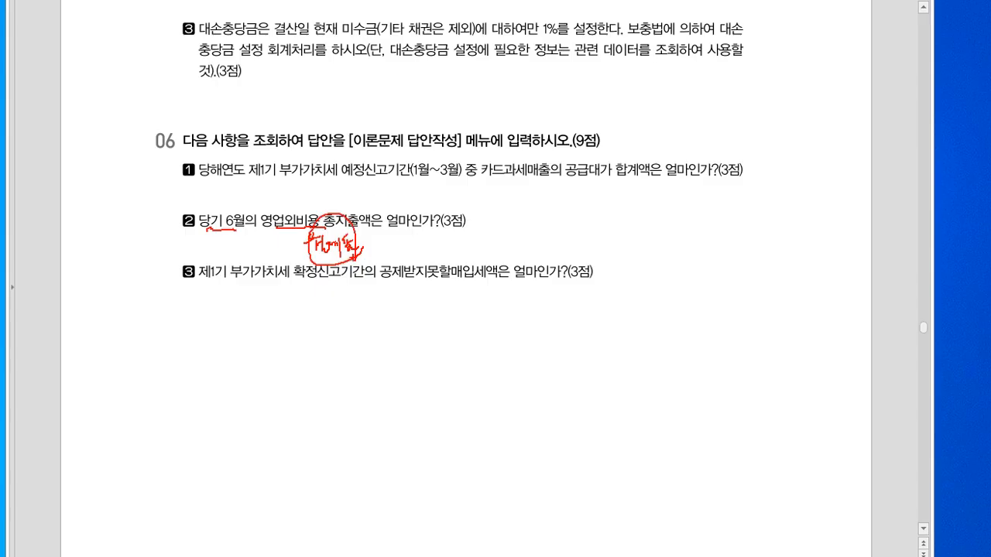
key(Escape)
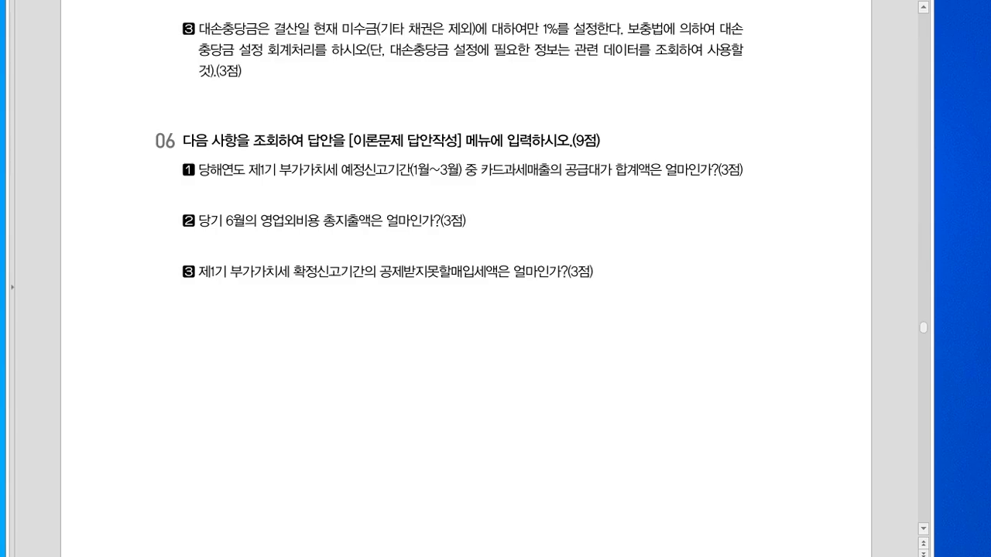
- Open 일계표(월계표) and query the 월계표 for 2024년 06월 through 2024년 06월
key(alt+Tab)
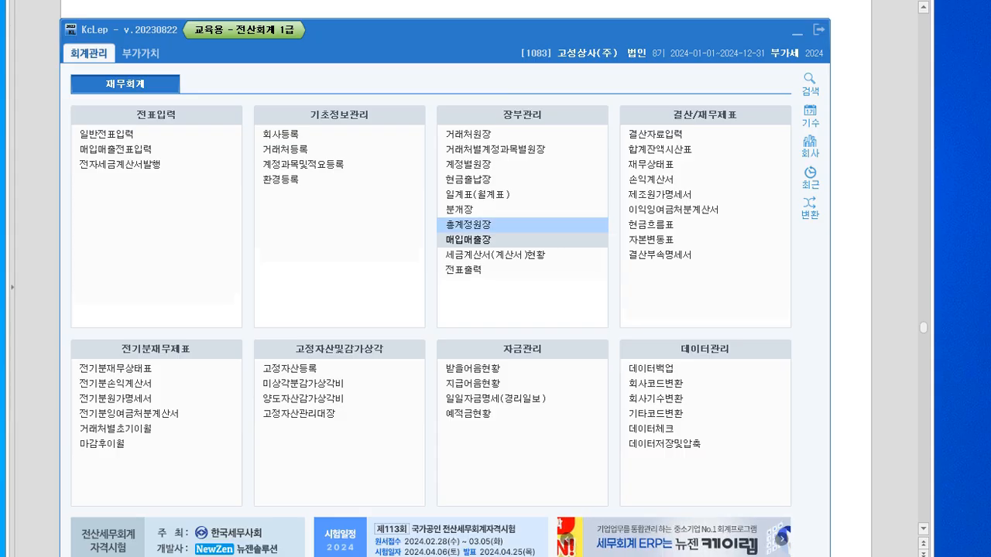
click(478, 195)
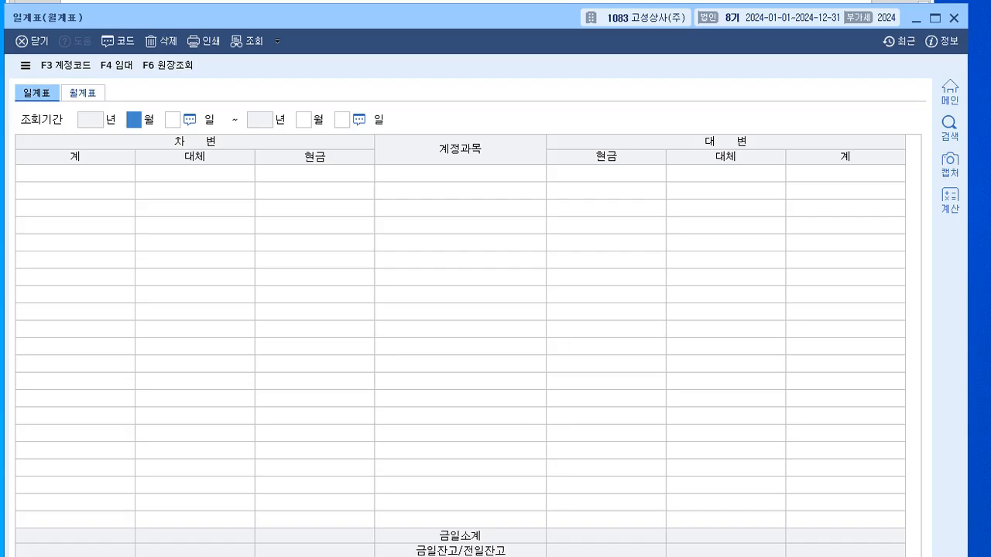
click(83, 93)
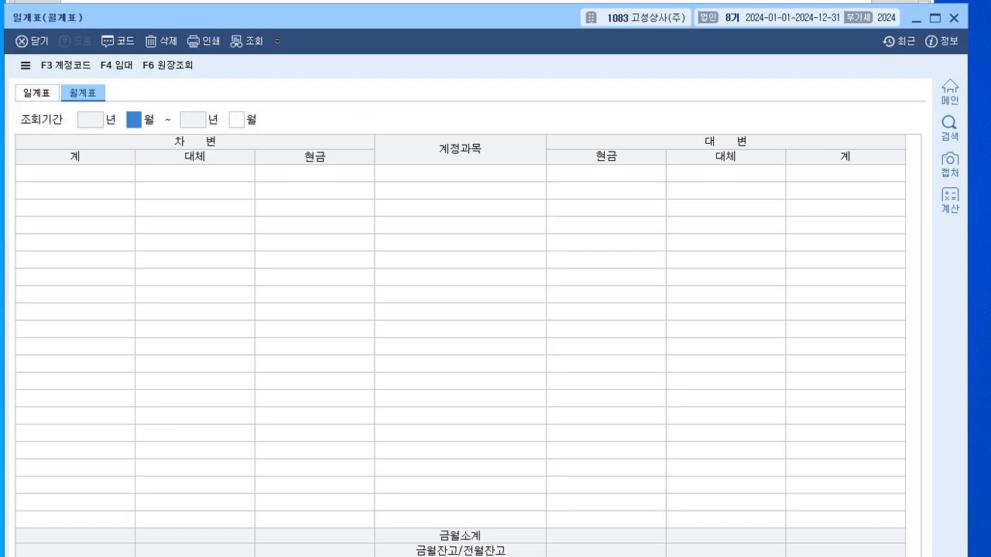
text(6)
key(Return)
text(6)
key(Return)
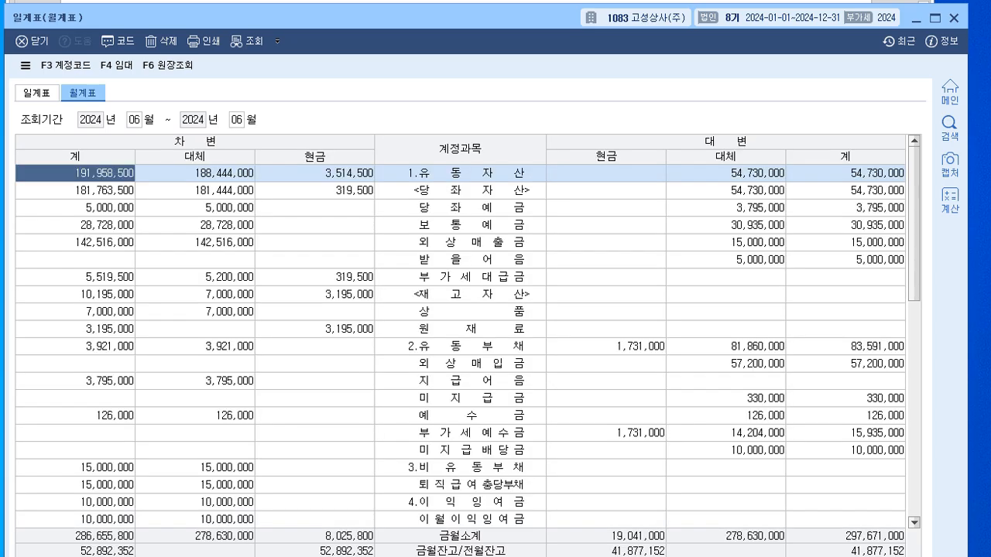
- Check the 차변 계 of the 8.영업외비용 row in the 월계표 for question 06's second task and close the report
scroll(464, 344, down, 10)
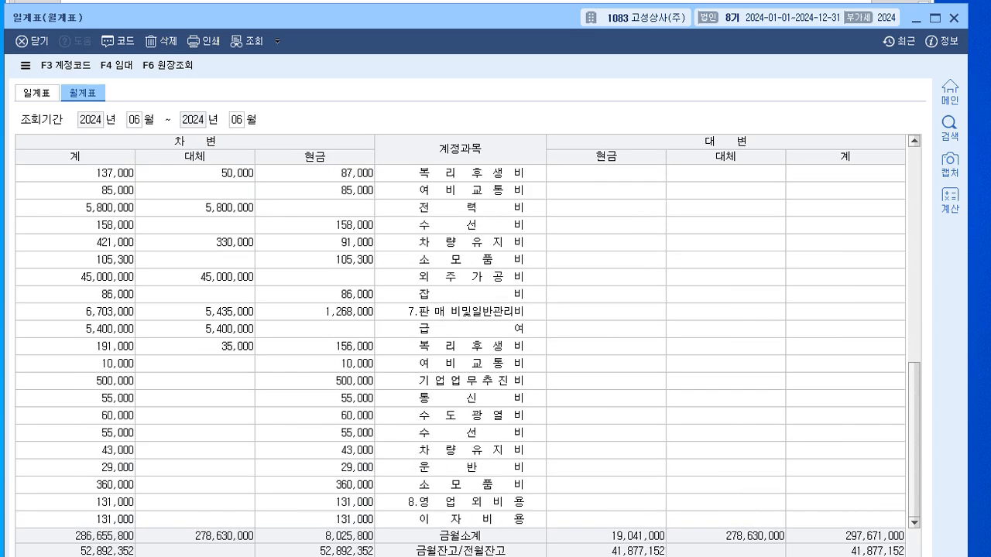
click(460, 503)
click(101, 502)
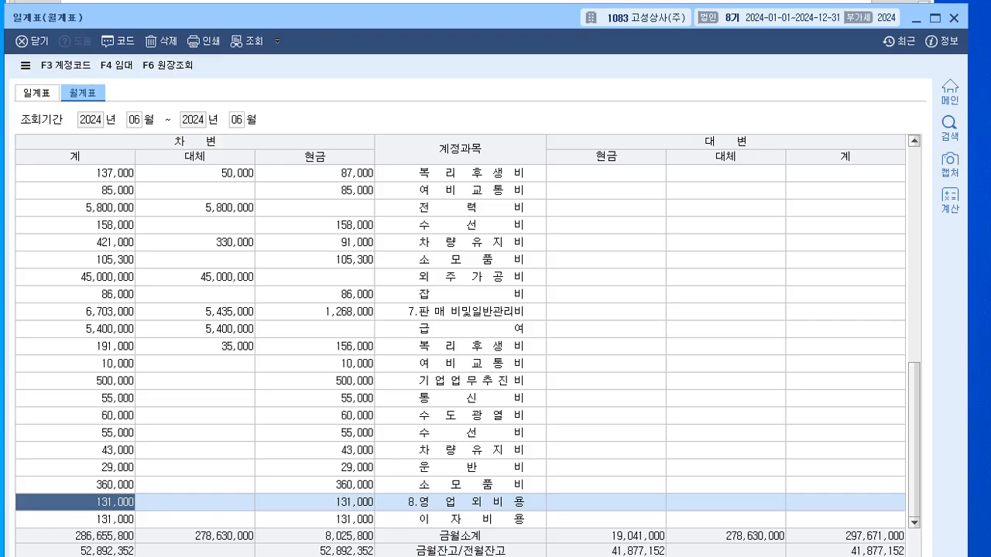
drag(122, 462, 127, 511)
click(954, 18)
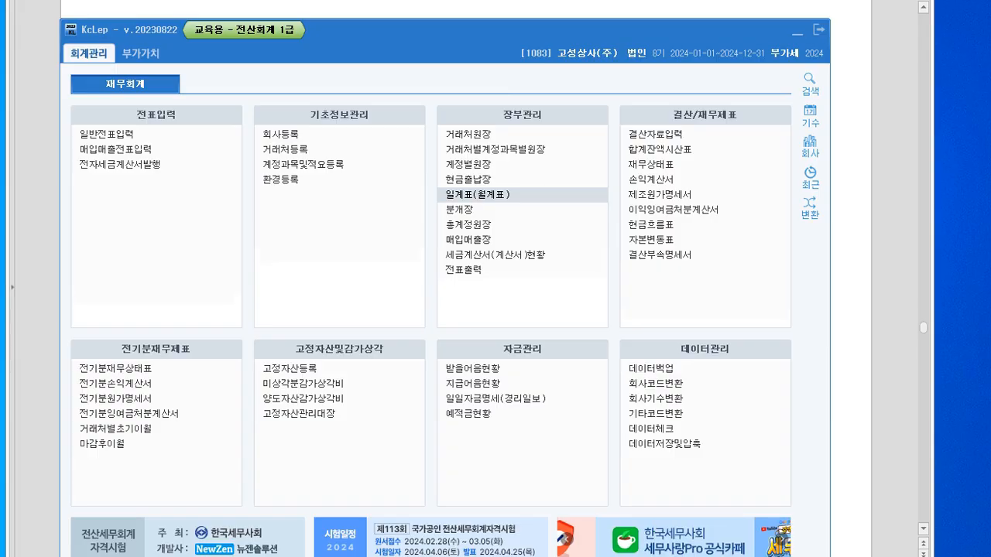
- Switch to the exam document and read question 06's third task on 공제받지못할매입세액 for the 제1기 확정신고기간, marking the period 4.1~6.30
key(alt+Tab)
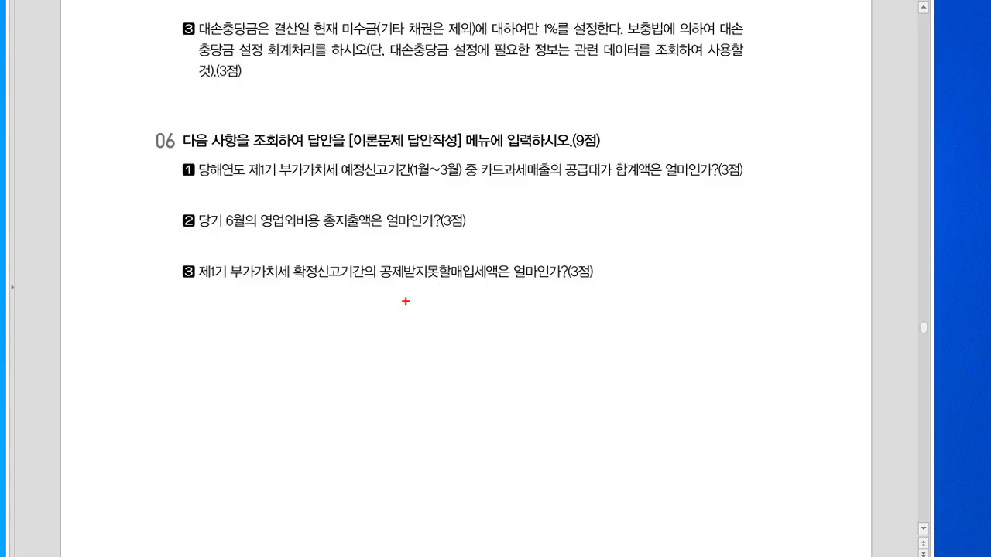
drag(383, 283, 478, 285)
mouse_move(284, 287)
mouse_down()
mouse_move(287, 306)
mouse_move(298, 306)
mouse_up()
click(293, 304)
drag(308, 296, 318, 295)
mouse_move(321, 285)
mouse_down()
mouse_move(322, 304)
mouse_move(352, 296)
mouse_up()
click(329, 301)
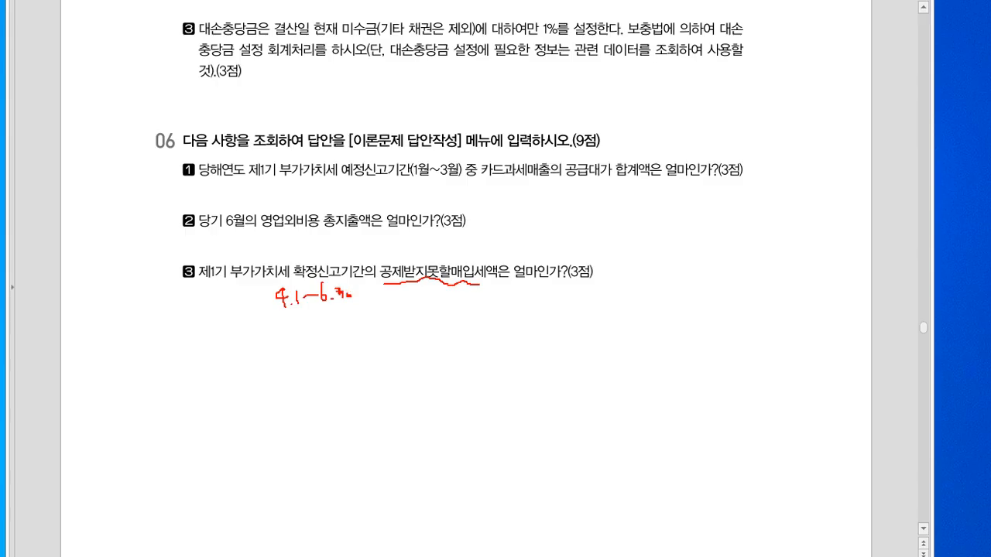
key(Escape)
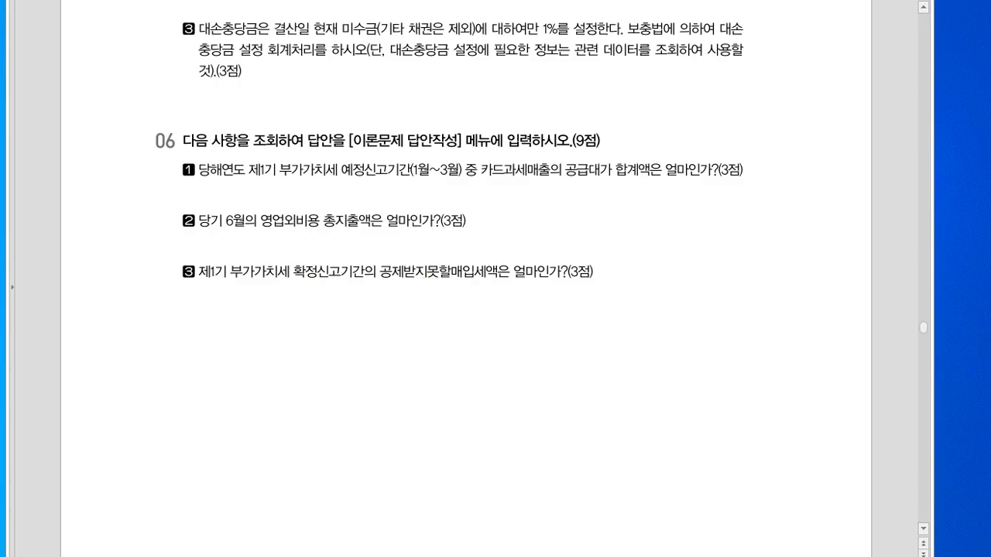
key(Escape)
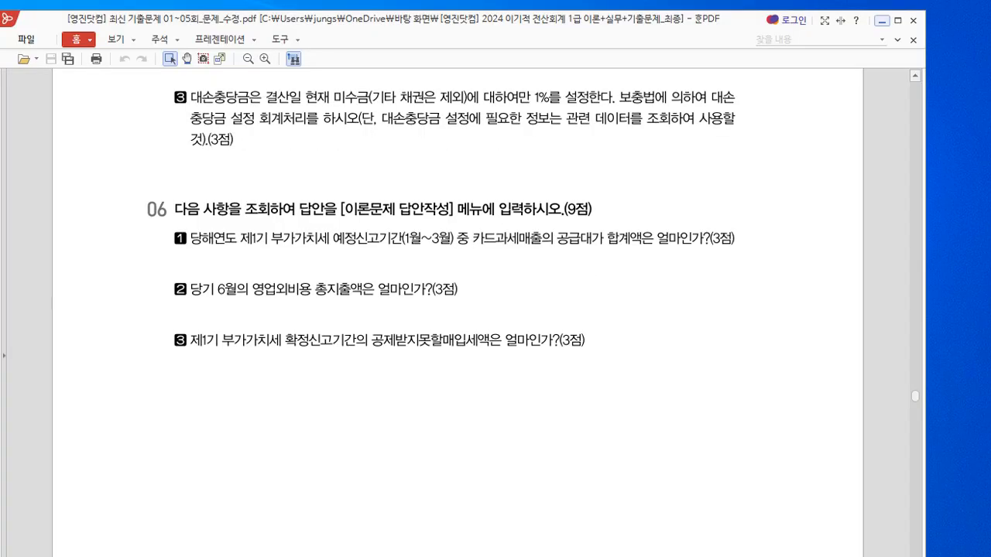
- Switch to KcLep, open 부가가치세신고서 and query the return for 2024년 4월 1일 through 2024년 6월 30일
key(alt+Tab)
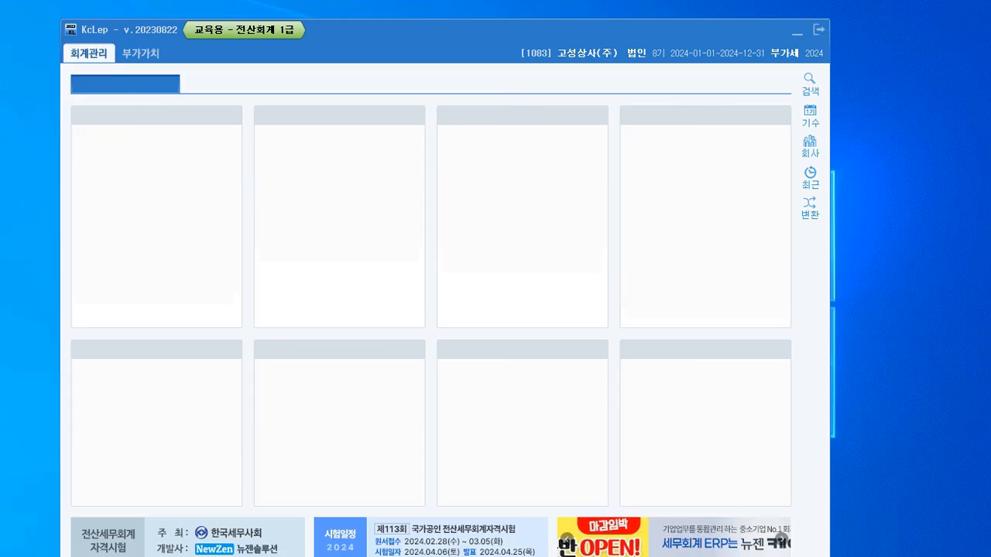
click(141, 53)
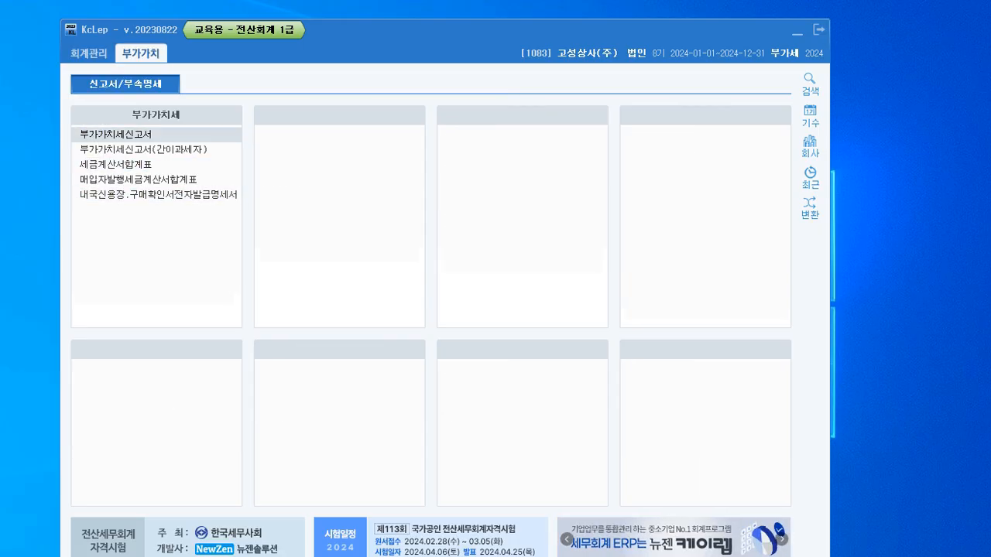
click(116, 134)
text(4)
key(Return)
key(Return)
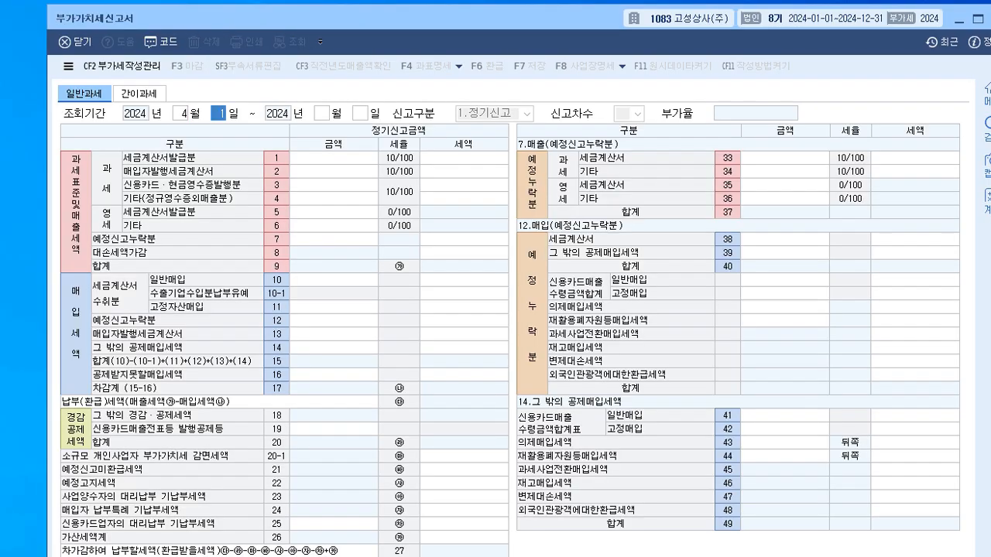
text(6)
key(Return)
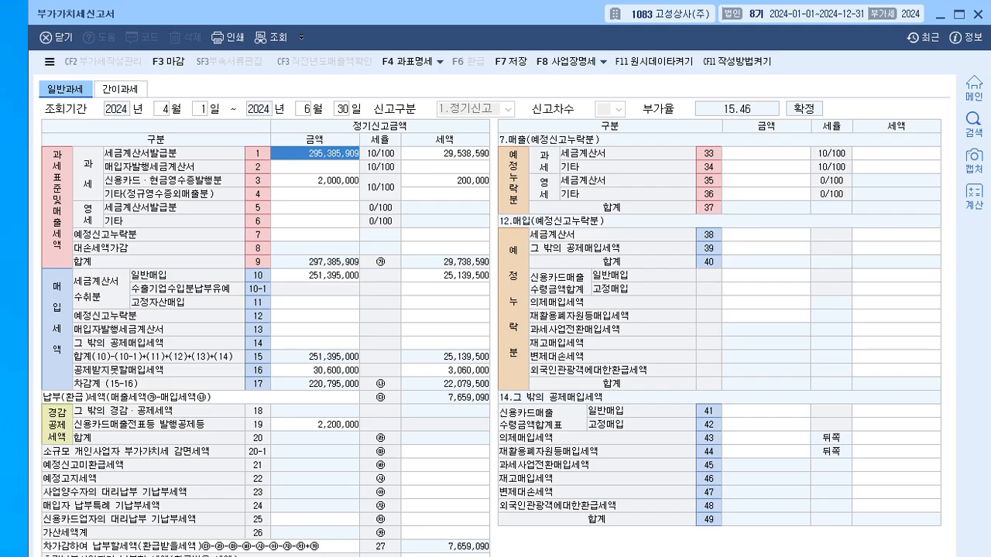
- Check the 세액 of row 16 공제받지못할매입세액 in 부가가치세신고서 against question 06's third task
click(445, 371)
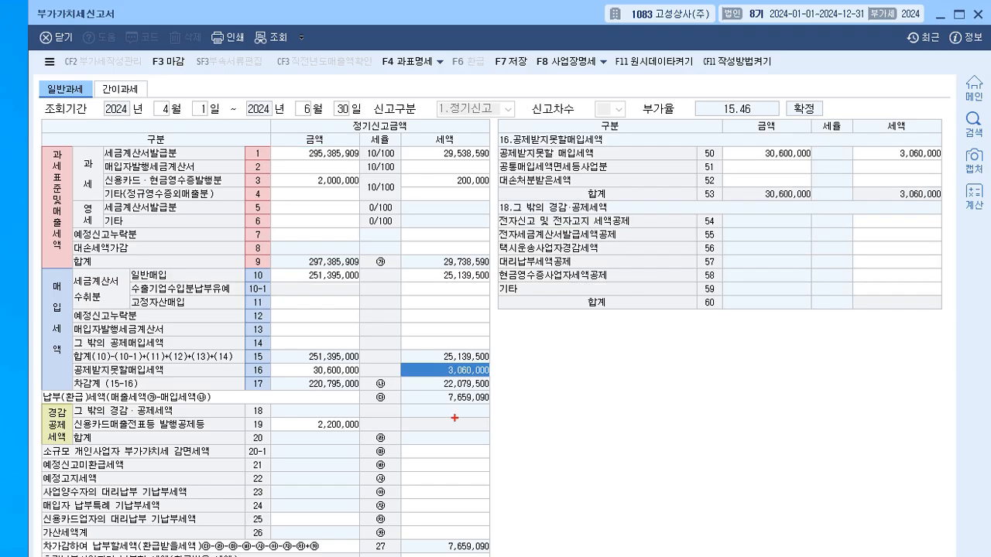
drag(455, 379, 384, 401)
mouse_move(445, 361)
mouse_down()
mouse_move(507, 352)
mouse_move(418, 341)
mouse_move(426, 403)
mouse_move(491, 394)
mouse_up()
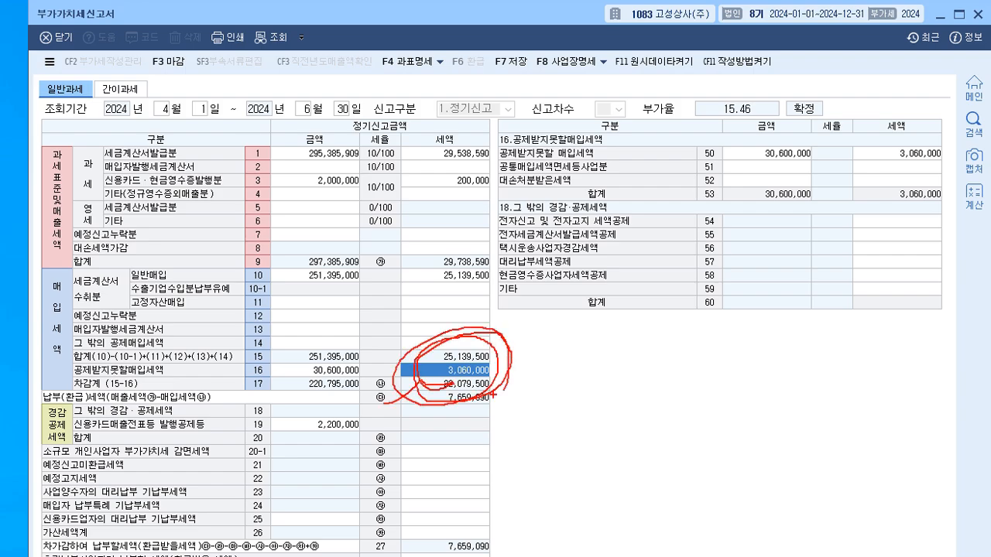
key(Escape)
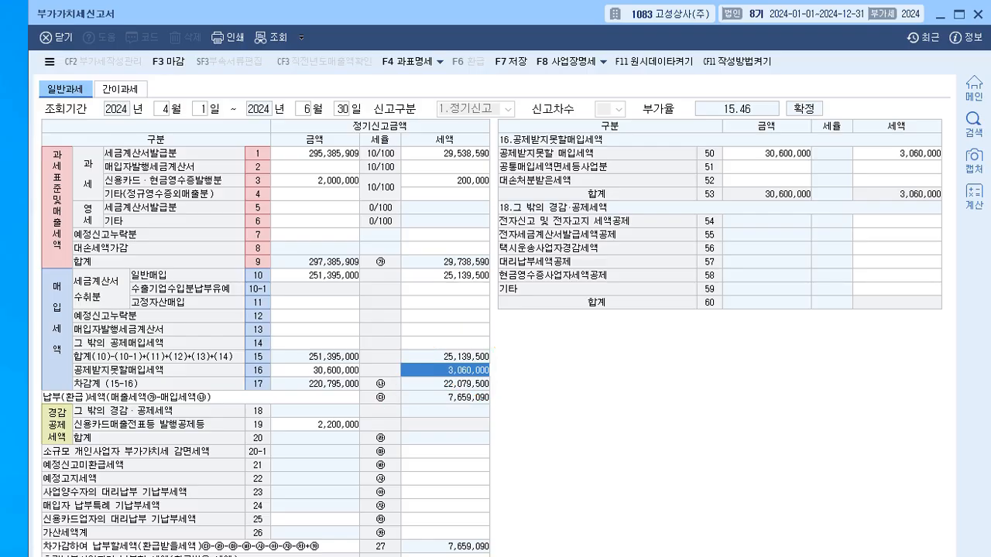
- Close 부가가치세신고서 without saving its data and return to the 회계관리 menu
key(Escape)
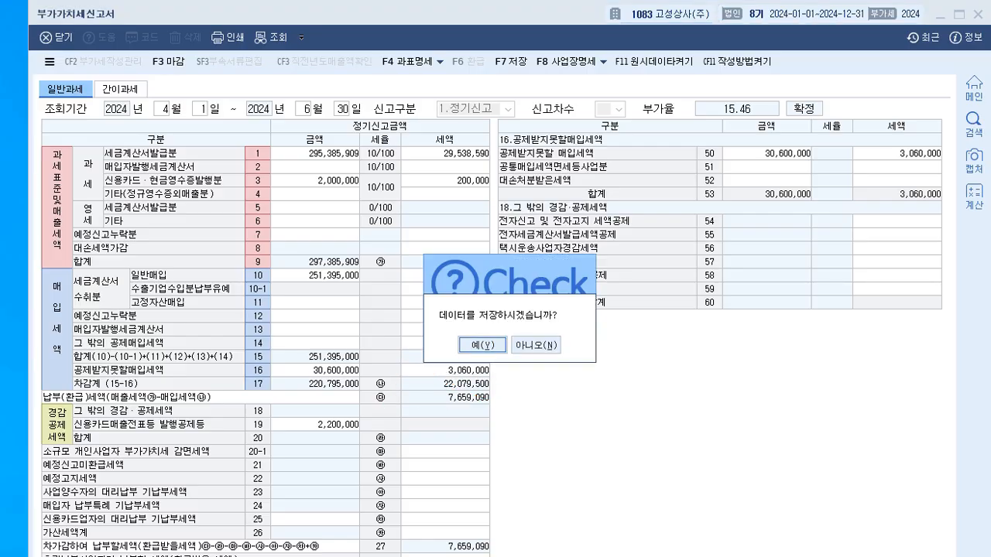
click(536, 345)
drag(418, 31, 403, 19)
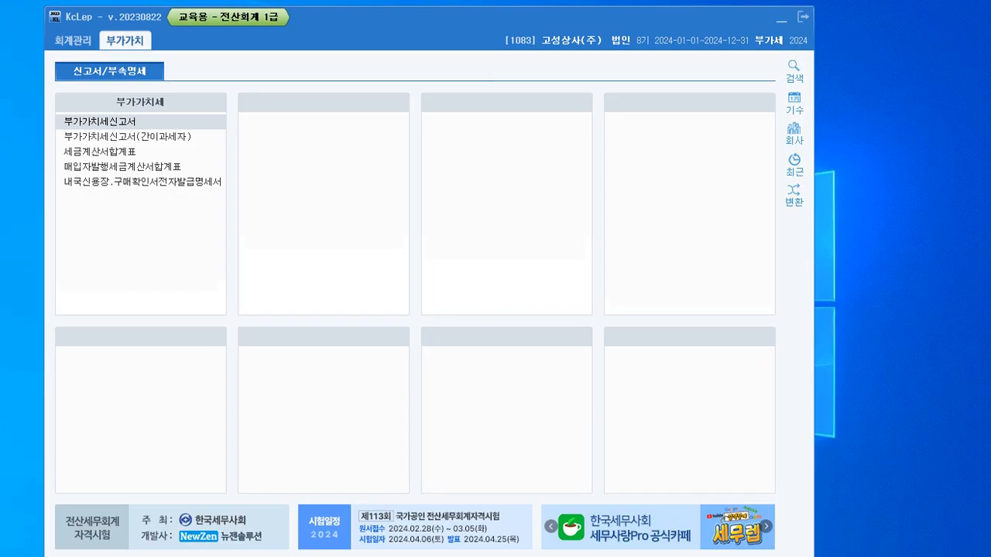
click(73, 40)
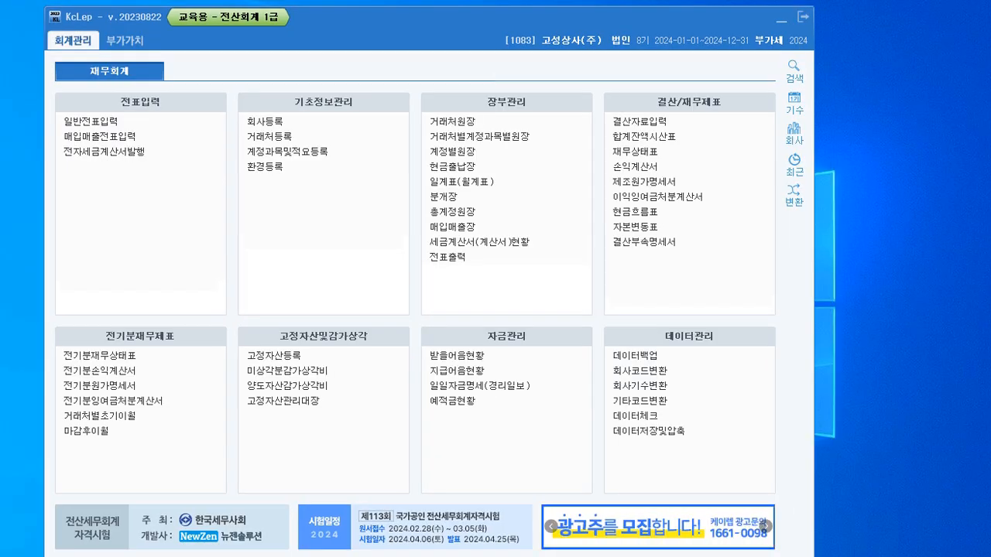